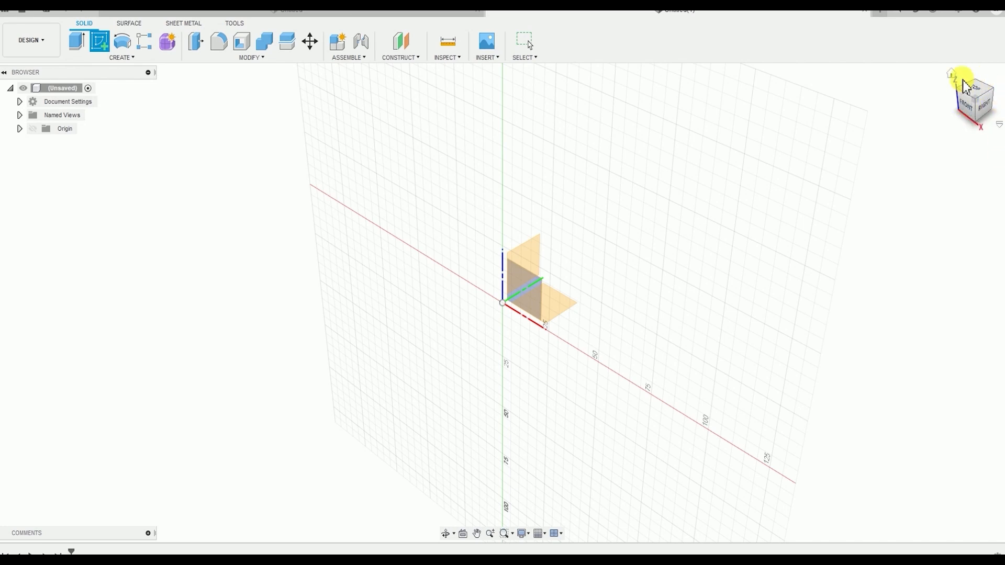
Start a sketch on the front plane and draw a center-to-center slot from the origin, about 100 mm between centers and 43.8 mm wide
{"action": "left_click", "coordinate": [971, 107]}
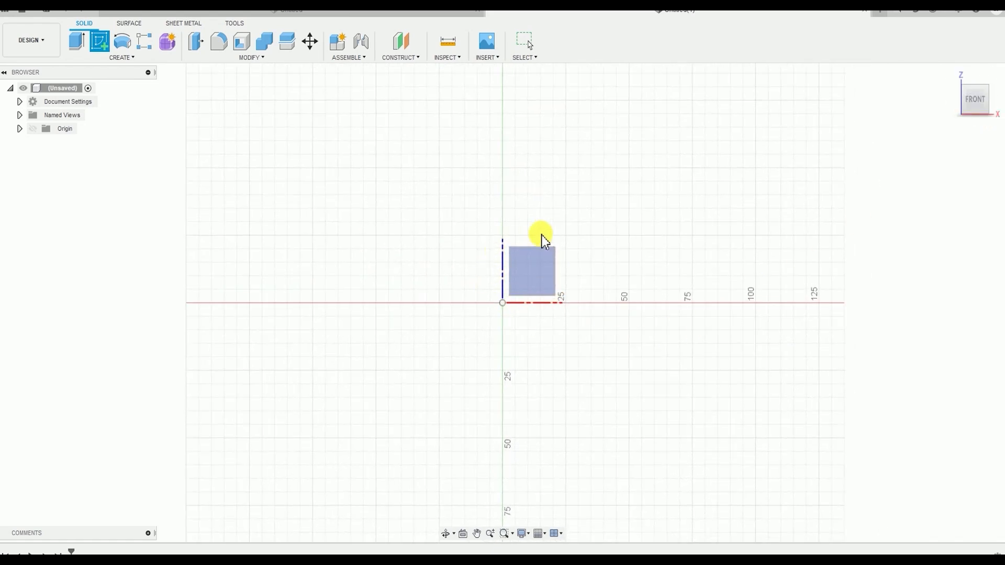
{"action": "left_click", "coordinate": [541, 279]}
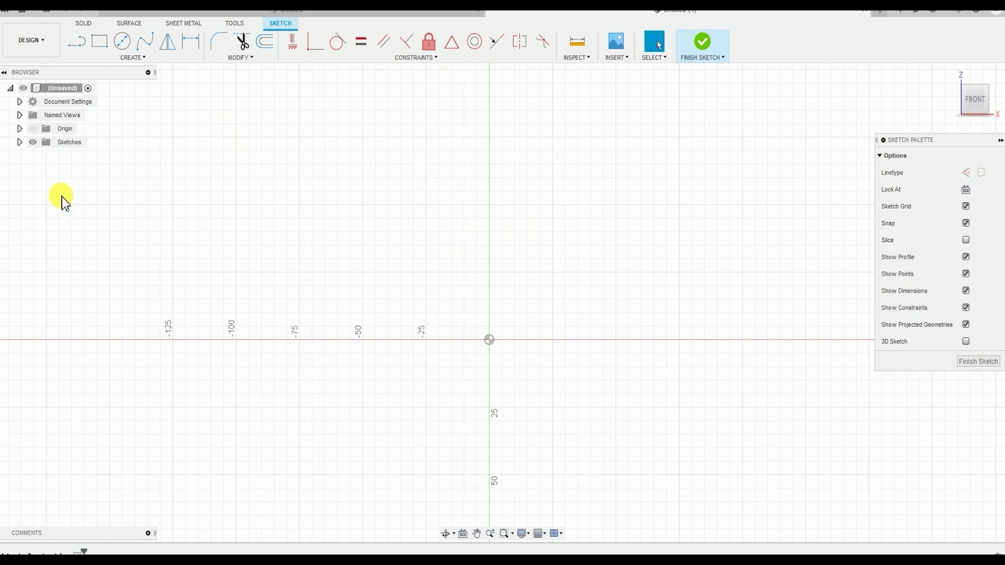
{"action": "left_click", "coordinate": [131, 58]}
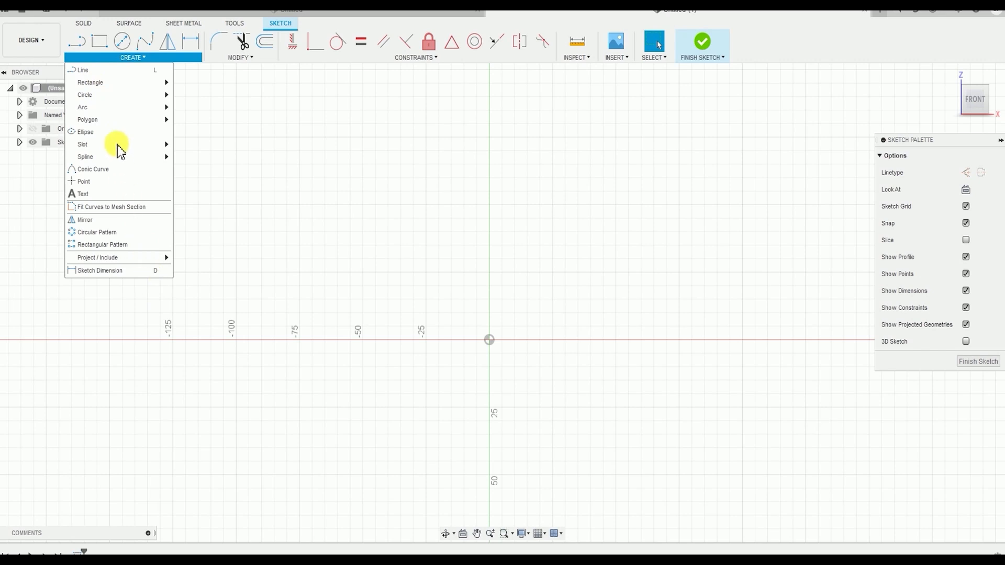
{"action": "mouse_move", "coordinate": [119, 147]}
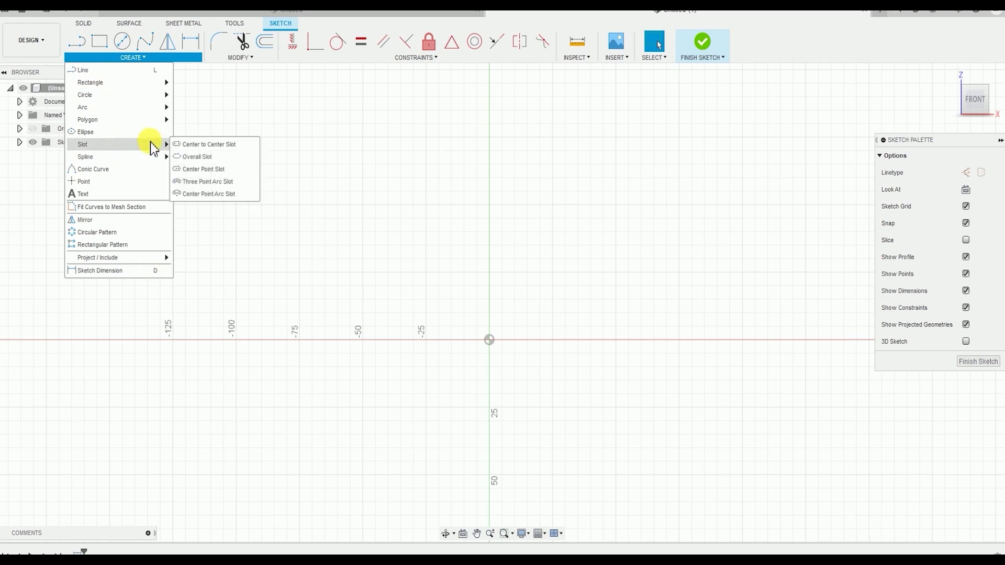
{"action": "left_click", "coordinate": [190, 146]}
{"action": "mouse_move", "coordinate": [503, 262]}
{"action": "middle_mouse_down"}
{"action": "mouse_move", "coordinate": [427, 204]}
{"action": "mouse_move", "coordinate": [396, 199]}
{"action": "middle_mouse_up"}
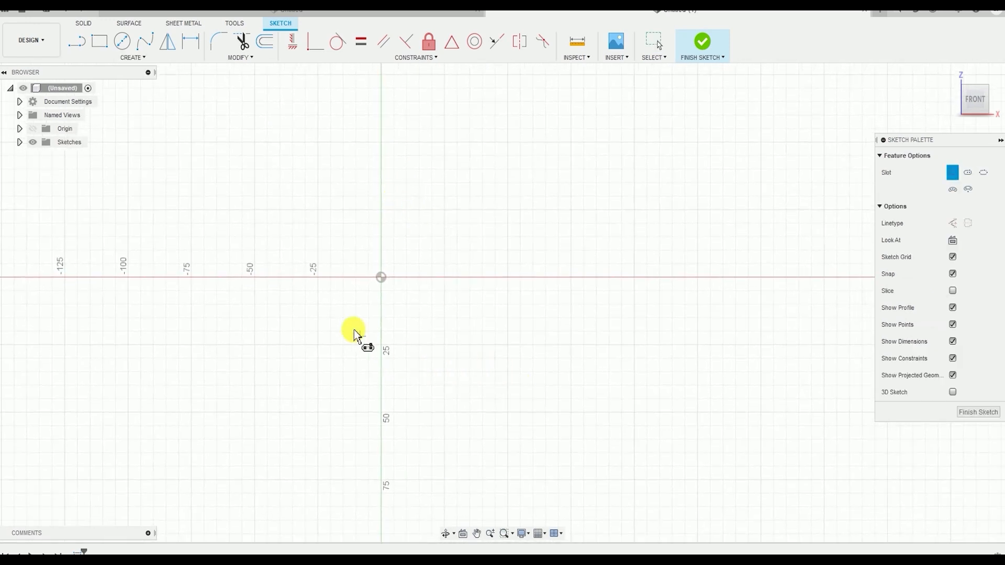
{"action": "left_click", "coordinate": [382, 279]}
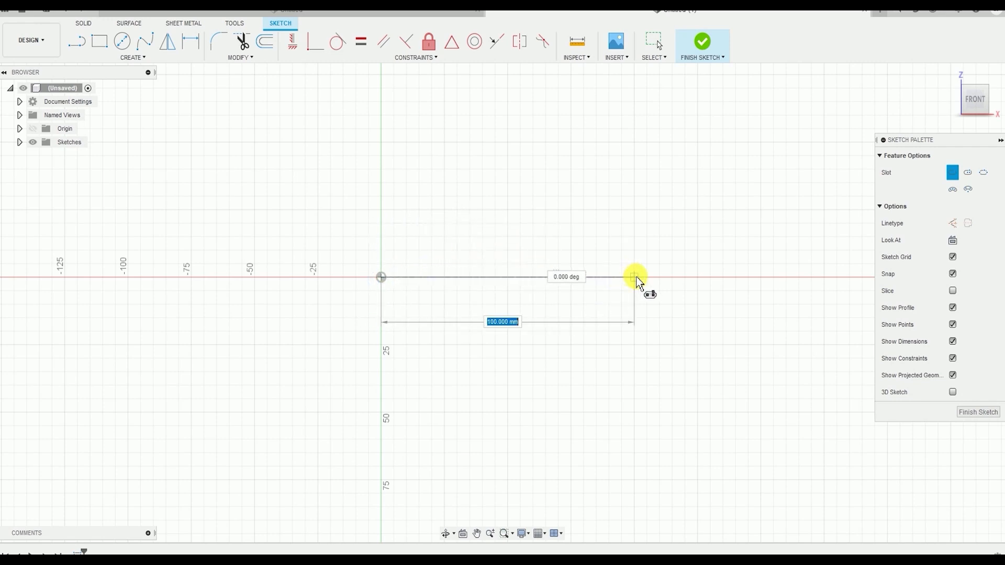
{"action": "left_click", "coordinate": [634, 277]}
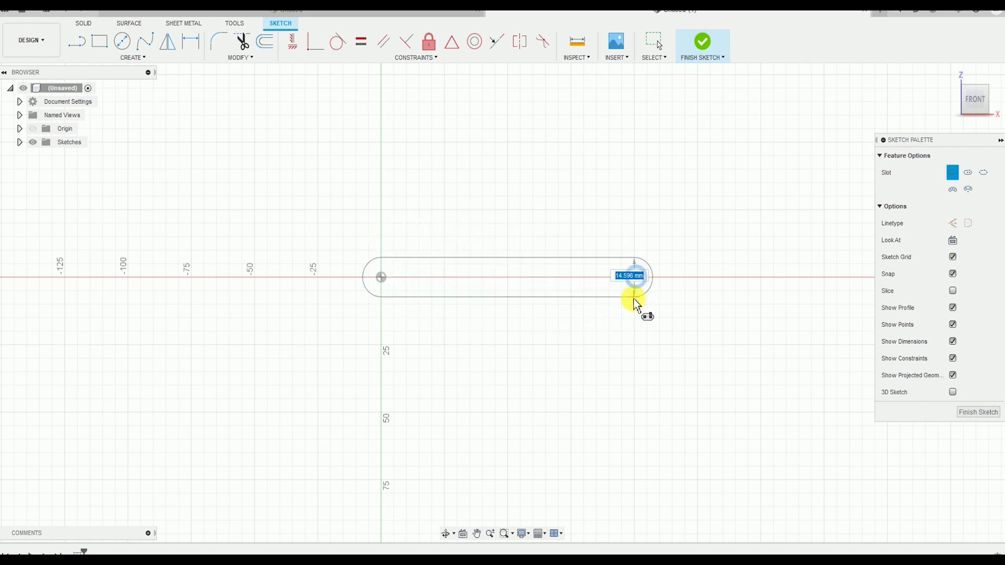
{"action": "left_click", "coordinate": [630, 339]}
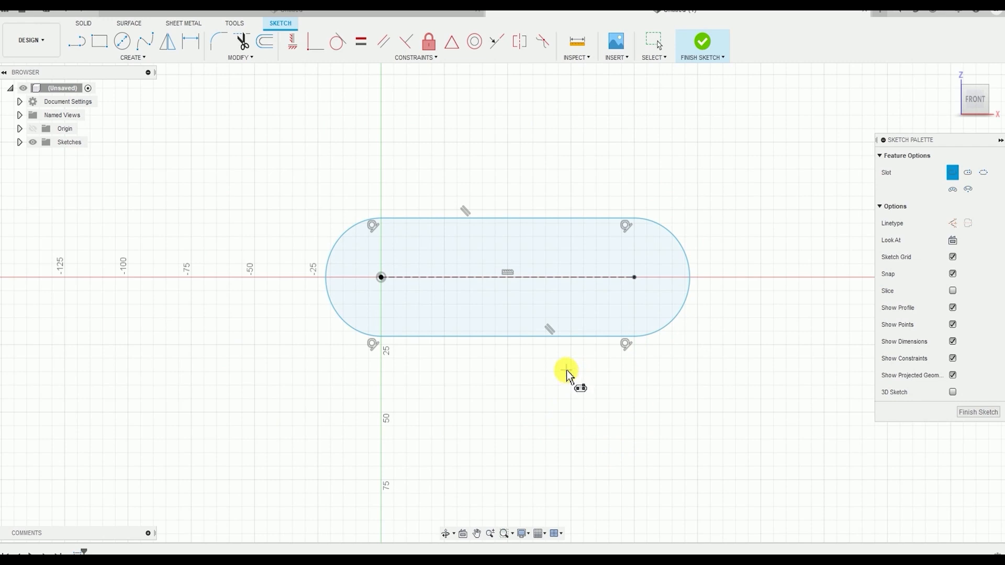
Dimension the distance between the slot's two center points and set it to 18 mm
{"action": "middle_click_drag", "start_coordinate": [197, 285], "coordinate": [186, 314]}
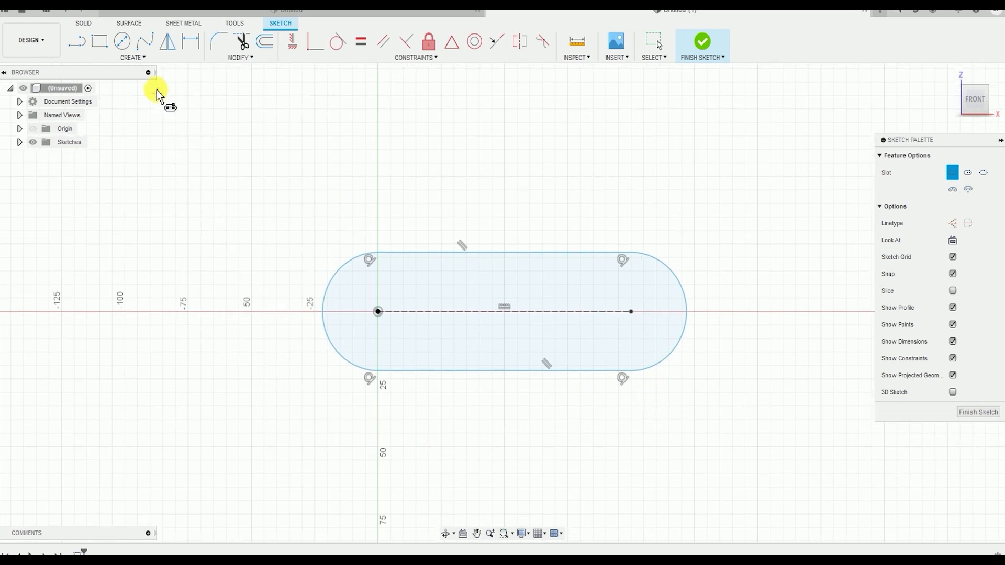
{"action": "left_click", "coordinate": [151, 58]}
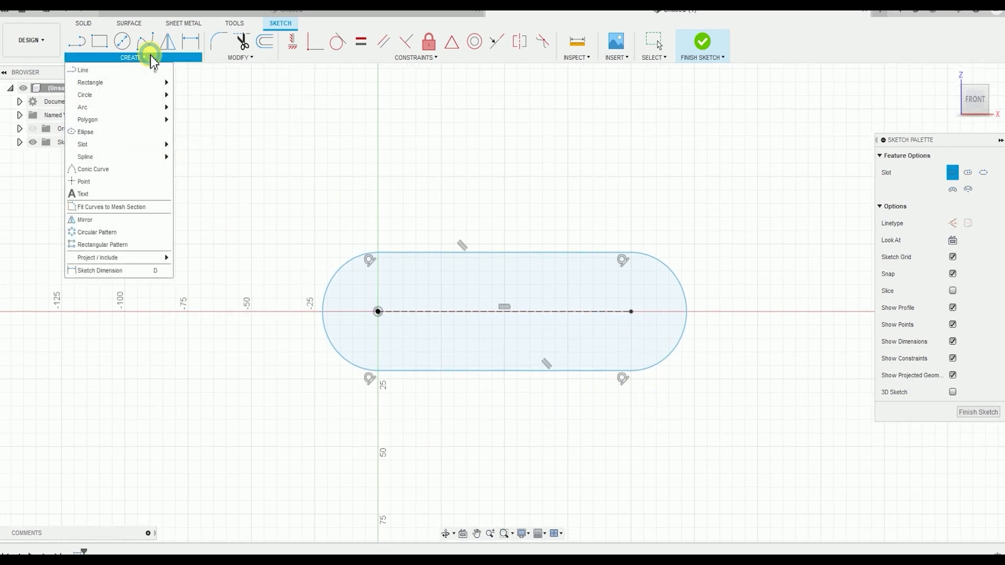
{"action": "left_click", "coordinate": [117, 271]}
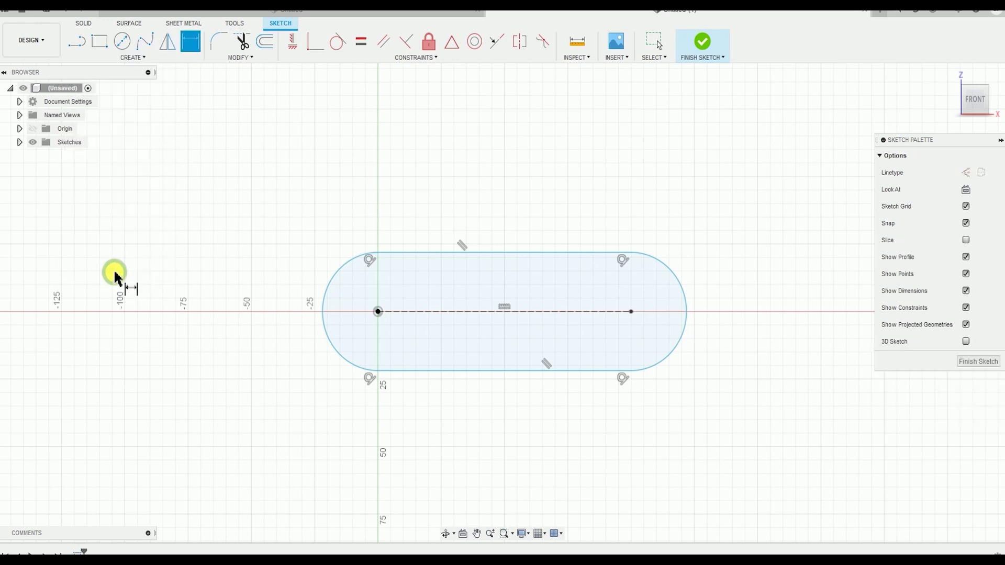
{"action": "left_click", "coordinate": [379, 313]}
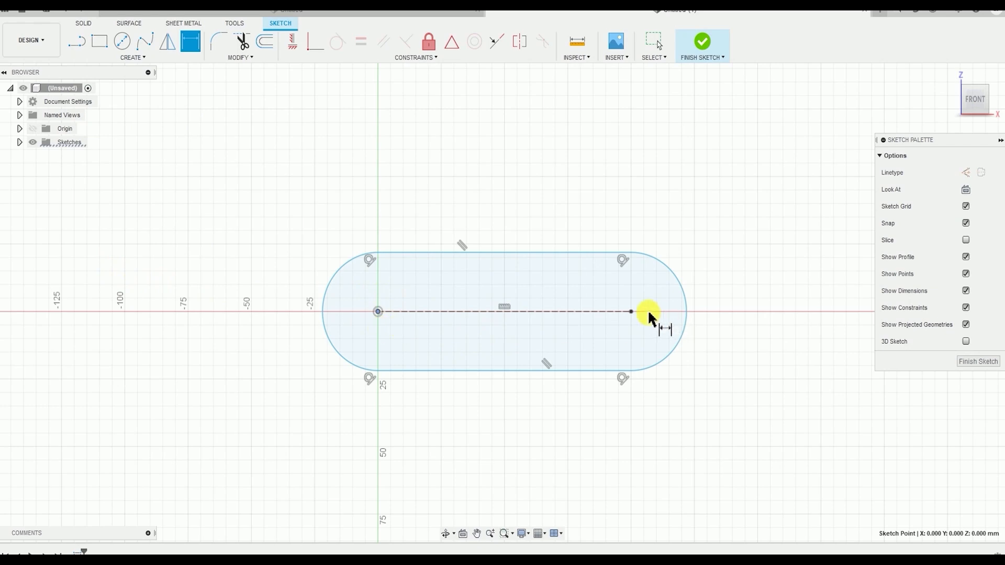
{"action": "left_click", "coordinate": [632, 312]}
{"action": "left_click", "coordinate": [556, 195]}
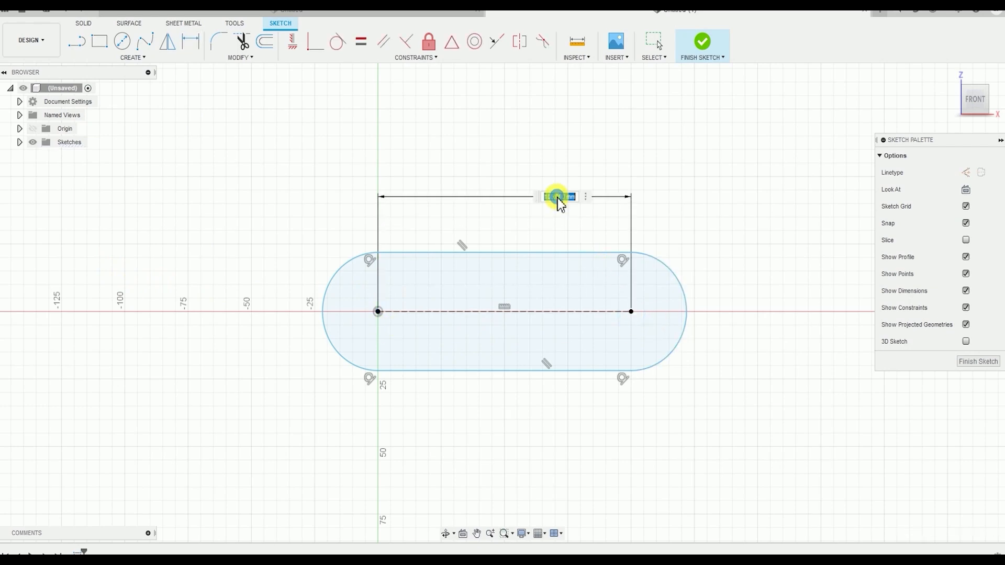
{"action": "type", "text": "18"}
{"action": "key", "text": "Return"}
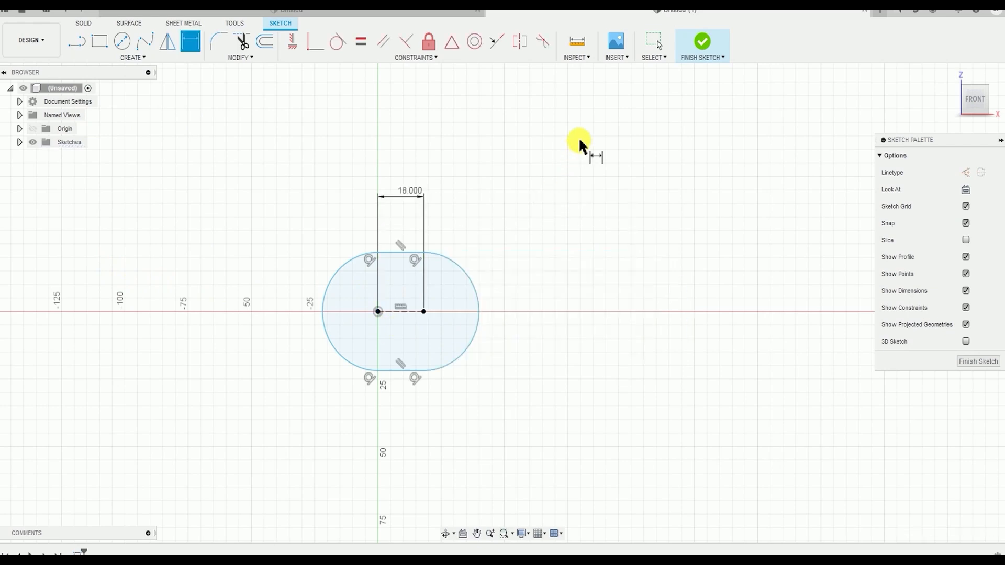
Add a radius dimension to the slot's end arc and set it to 4 mm
{"action": "scroll", "coordinate": [348, 292], "scroll_direction": "up", "scroll_amount": 4}
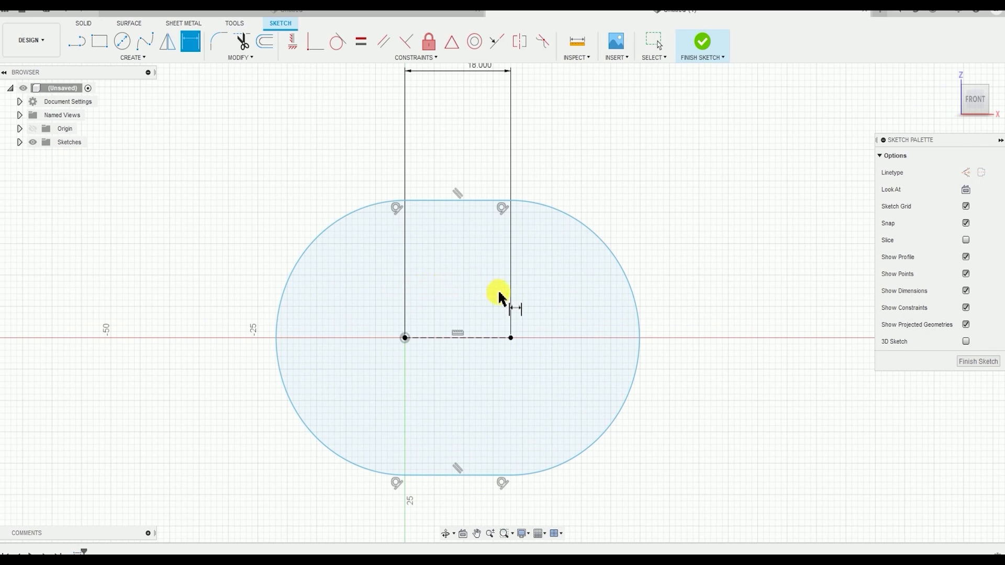
{"action": "scroll", "coordinate": [501, 293], "scroll_direction": "down", "scroll_amount": 1}
{"action": "scroll", "coordinate": [503, 294], "scroll_direction": "down", "scroll_amount": 1}
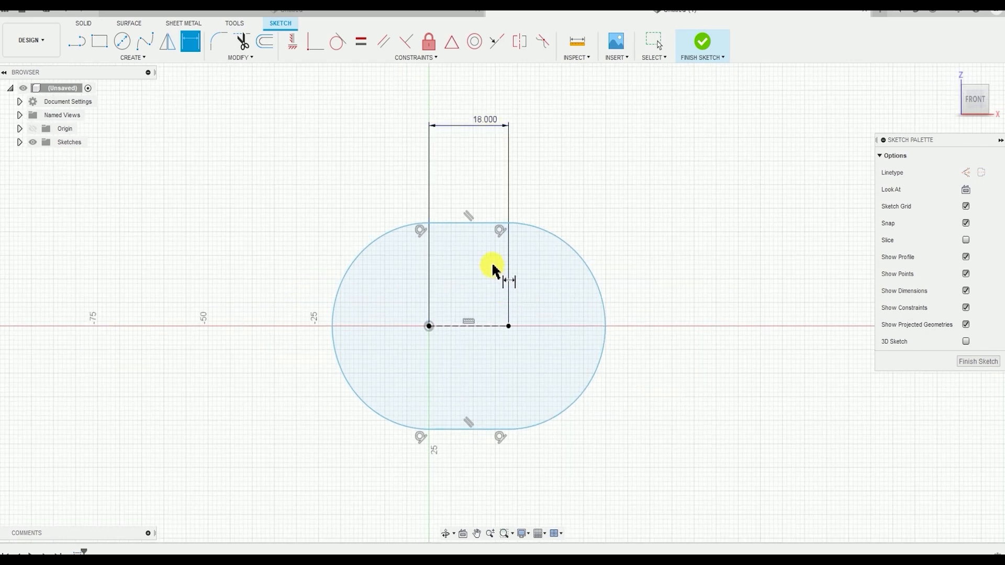
{"action": "left_click", "coordinate": [608, 321]}
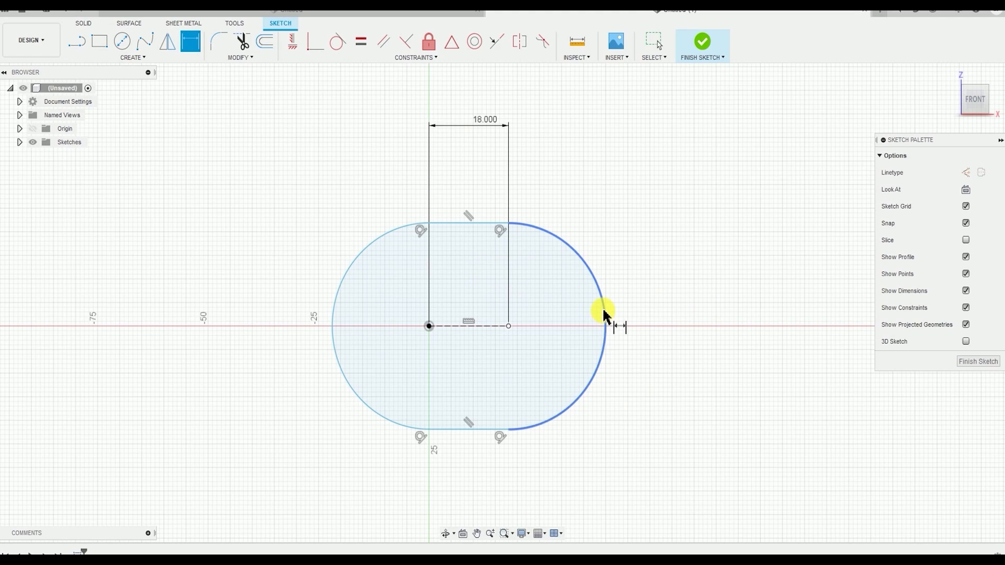
{"action": "left_click", "coordinate": [648, 286]}
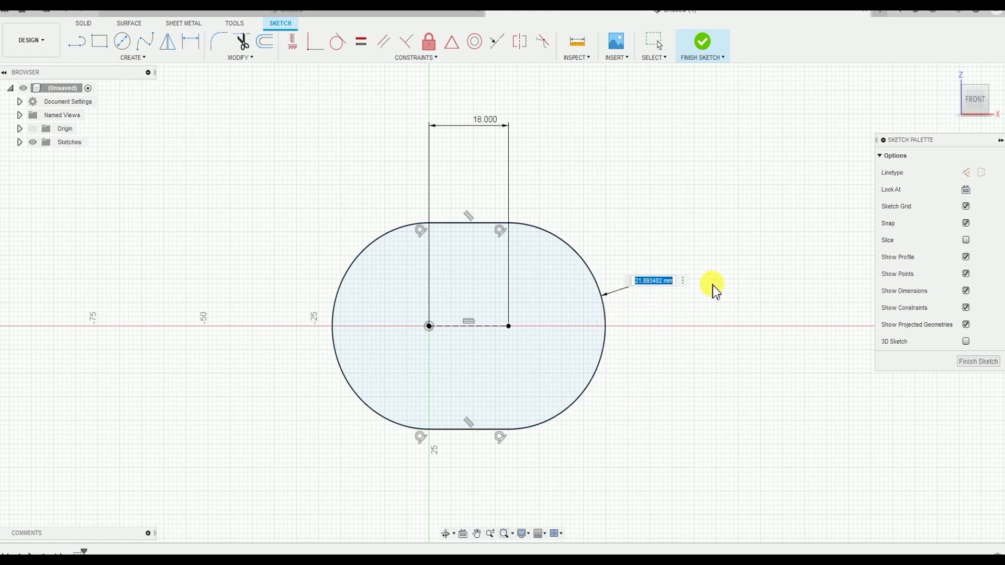
{"action": "type", "text": "4"}
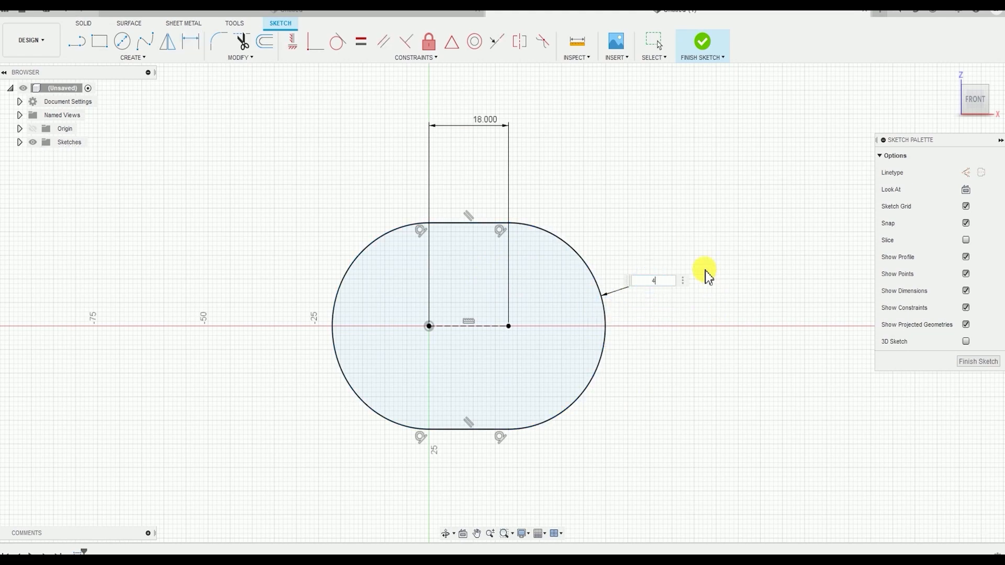
{"action": "key", "text": "Return"}
Move the slot's 18 mm dimension closer to the upper edge of the slot
{"action": "scroll", "coordinate": [377, 431], "scroll_direction": "up", "scroll_amount": 2}
{"action": "middle_click_drag", "start_coordinate": [552, 307], "coordinate": [579, 394]}
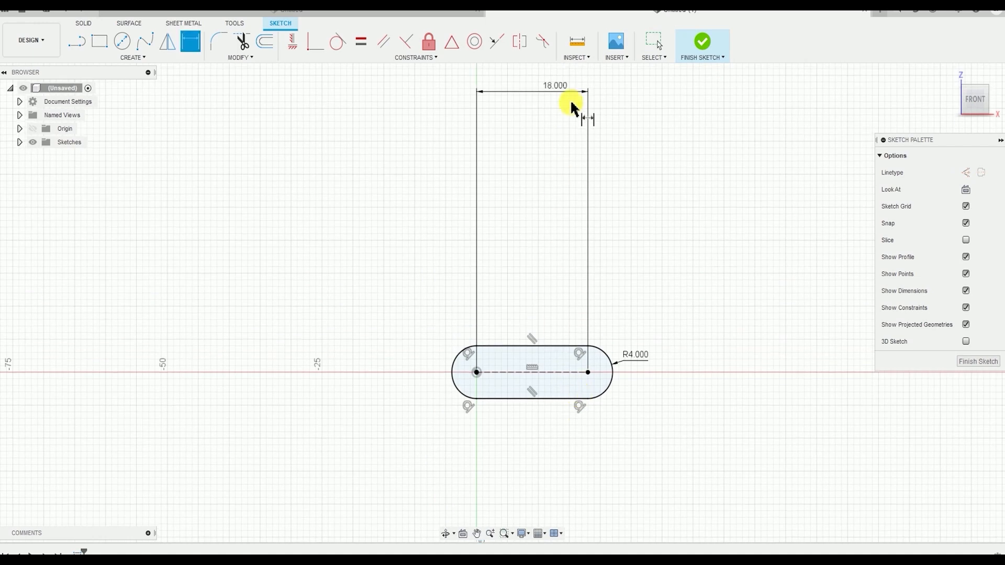
{"action": "left_click_drag", "start_coordinate": [555, 87], "coordinate": [548, 313]}
{"action": "scroll", "coordinate": [579, 362], "scroll_direction": "up", "scroll_amount": 3}
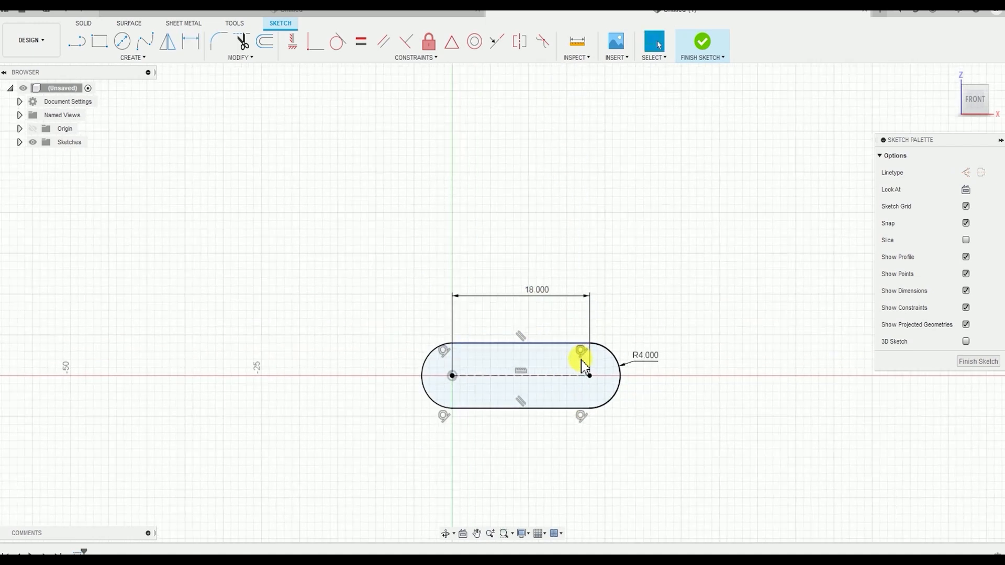
Examine the slot's two center points and expand the sketches folder to check the sketch's constraint status
{"action": "left_click", "coordinate": [407, 360]}
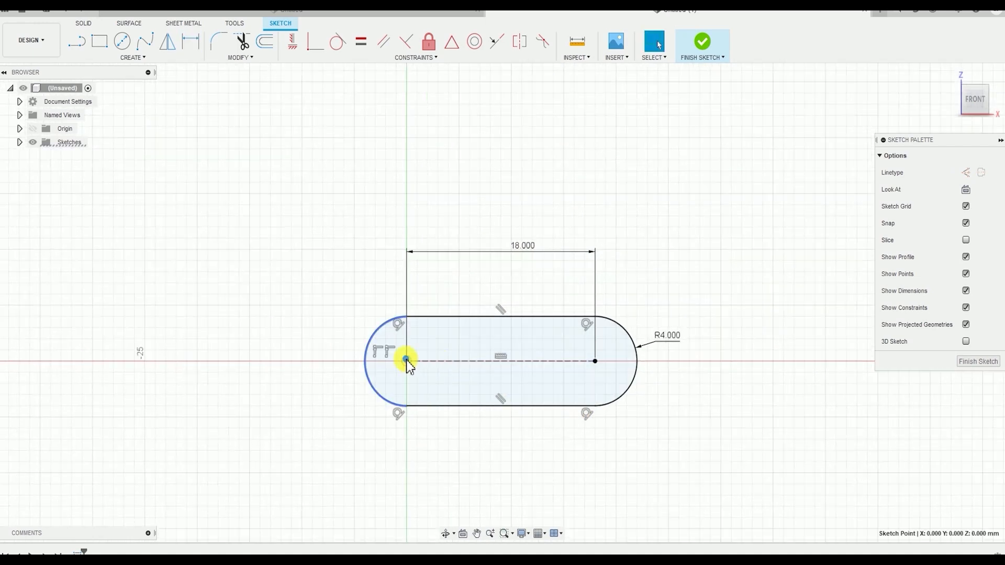
{"action": "left_click", "coordinate": [595, 361]}
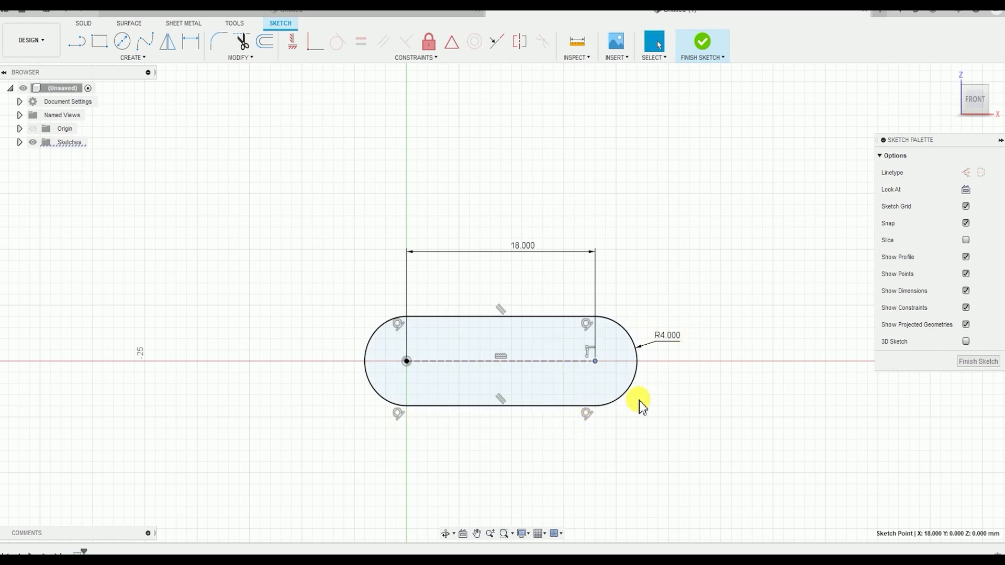
{"action": "left_click", "coordinate": [766, 420]}
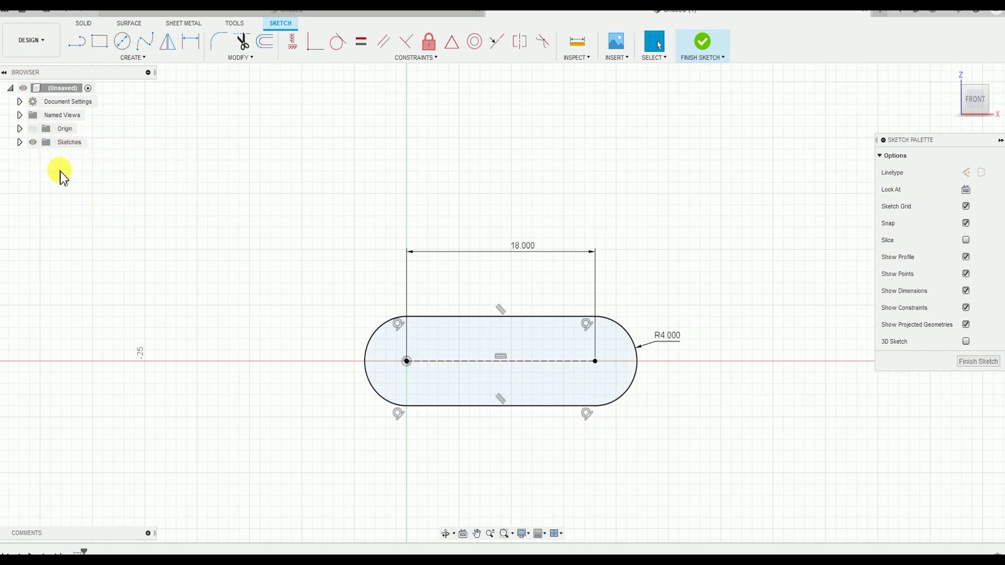
{"action": "left_click", "coordinate": [19, 142]}
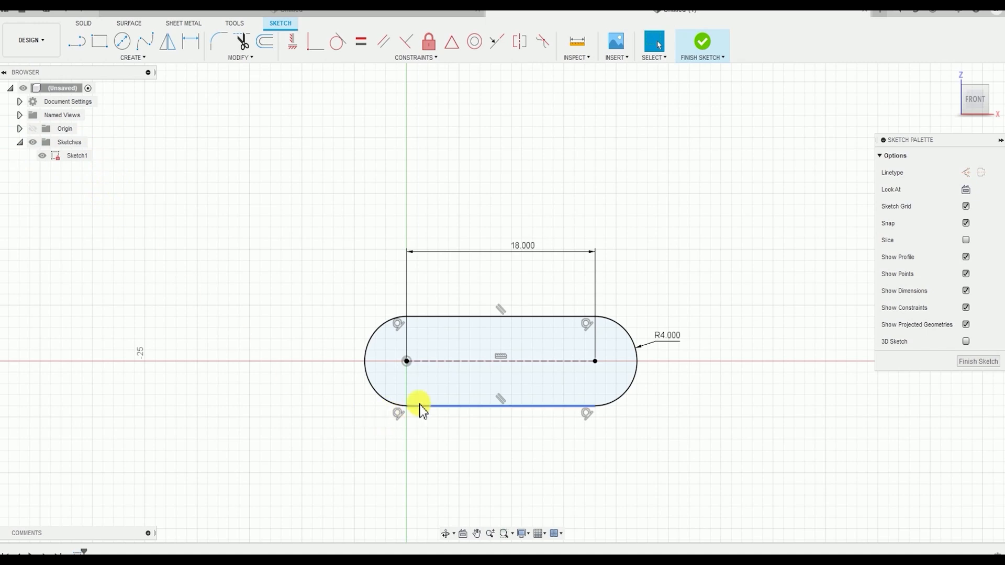
Draw a 2-point rectangle about 45 mm wide and 30 mm high around the slot
{"action": "middle_click_drag", "start_coordinate": [725, 438], "coordinate": [706, 401]}
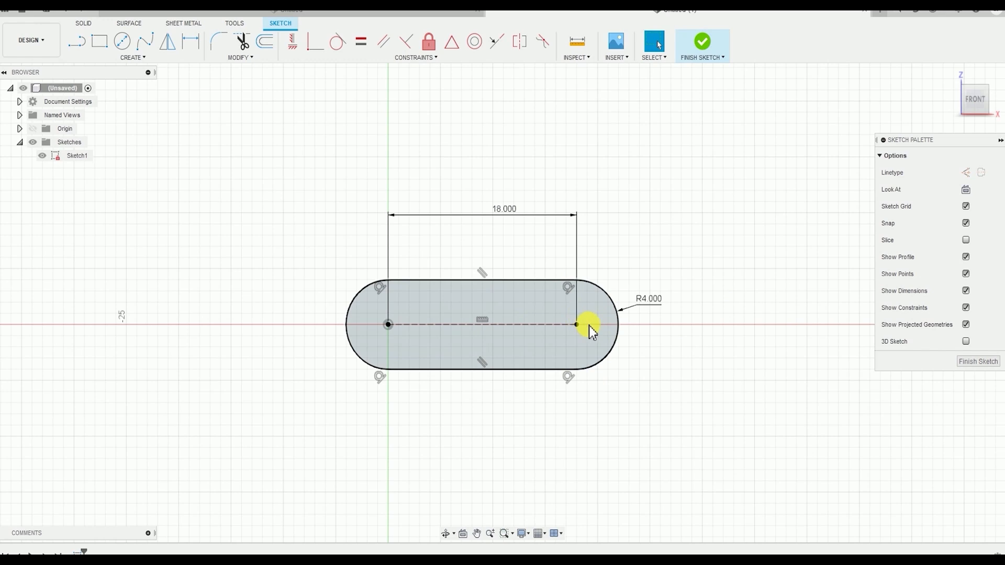
{"action": "left_click", "coordinate": [135, 58]}
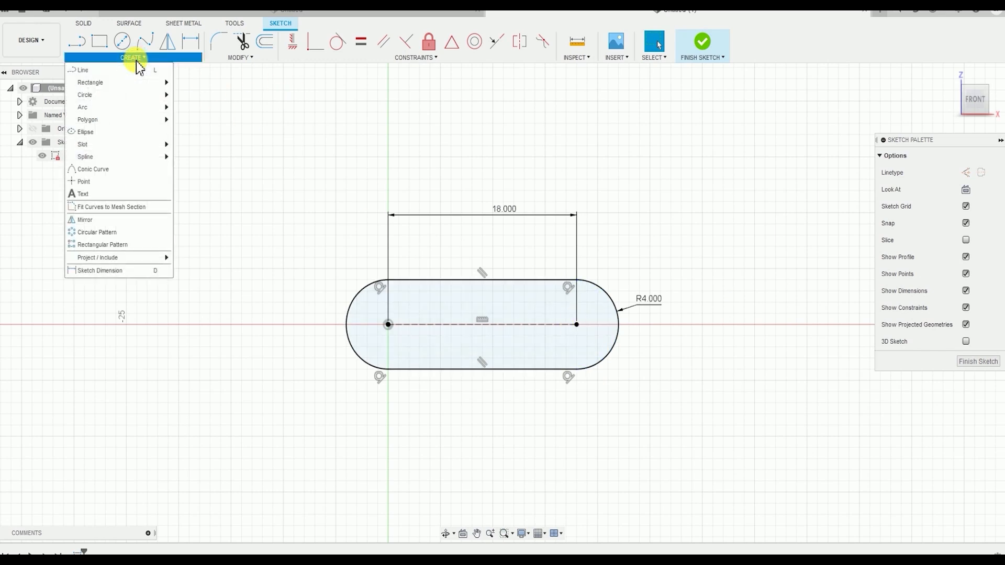
{"action": "mouse_move", "coordinate": [147, 89]}
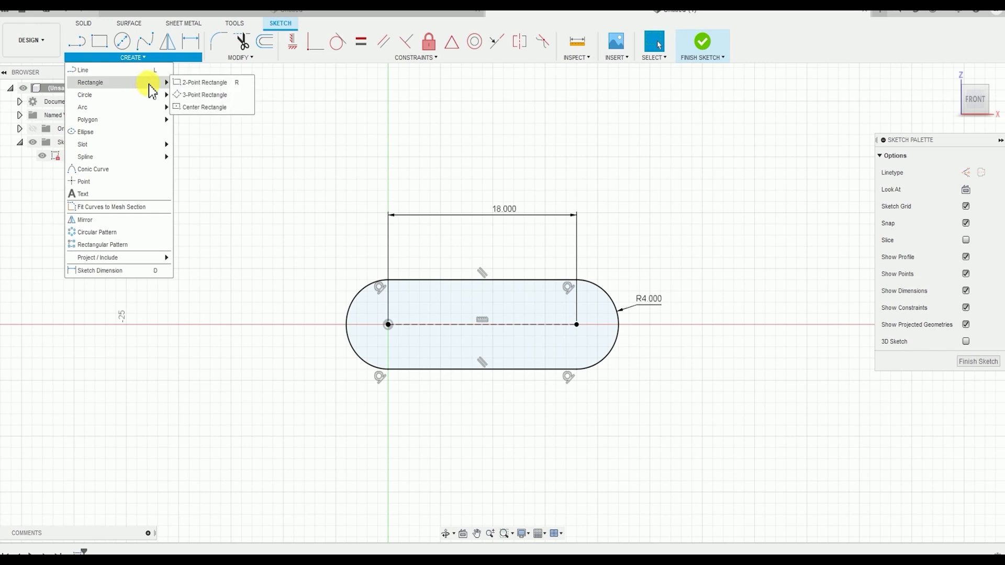
{"action": "left_click", "coordinate": [211, 83]}
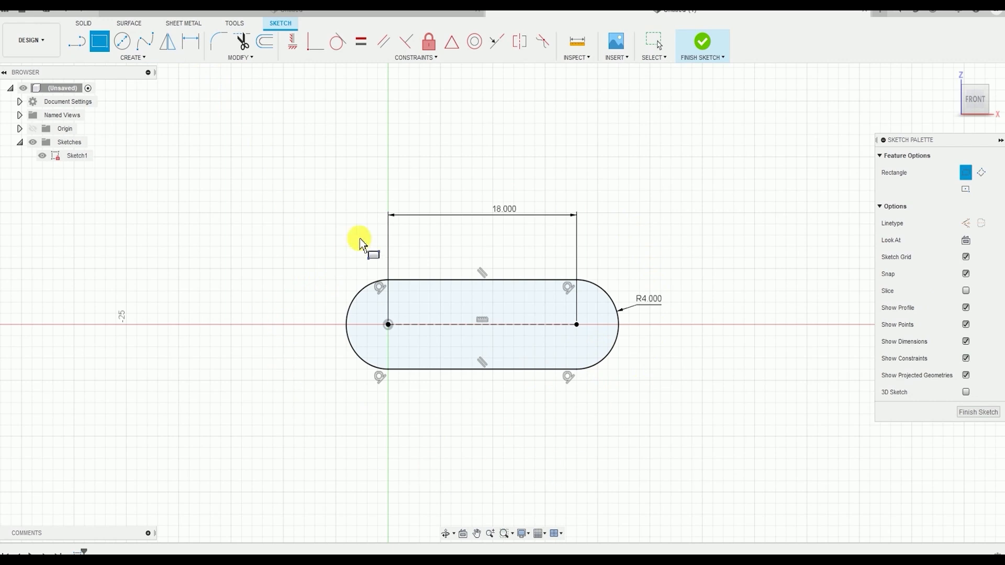
{"action": "left_click", "coordinate": [253, 157]}
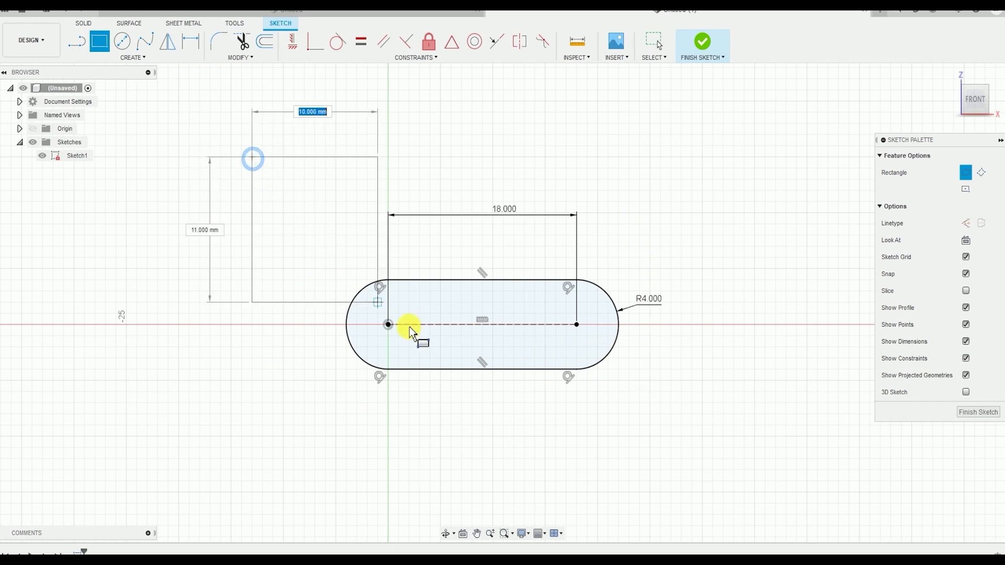
{"action": "left_click", "coordinate": [725, 492]}
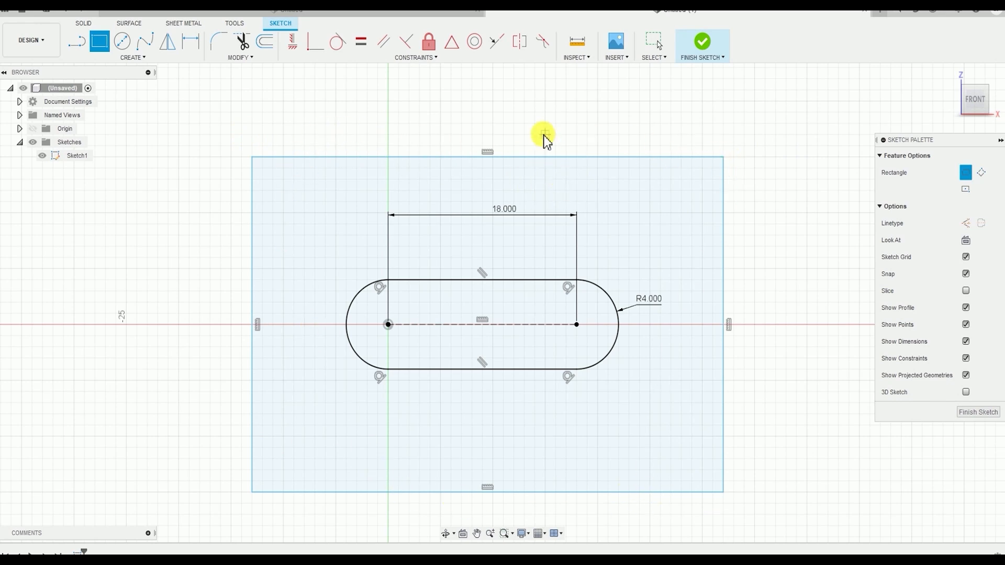
{"action": "key", "text": "Escape"}
Dimension the rectangle's vertical side and set its height to 16 mm
{"action": "left_click", "coordinate": [152, 61]}
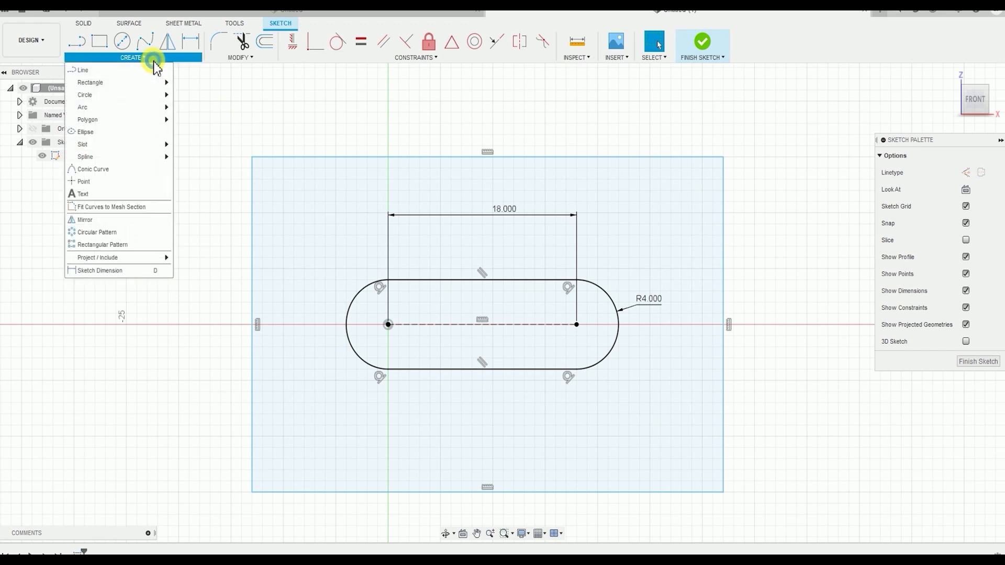
{"action": "left_click", "coordinate": [149, 275]}
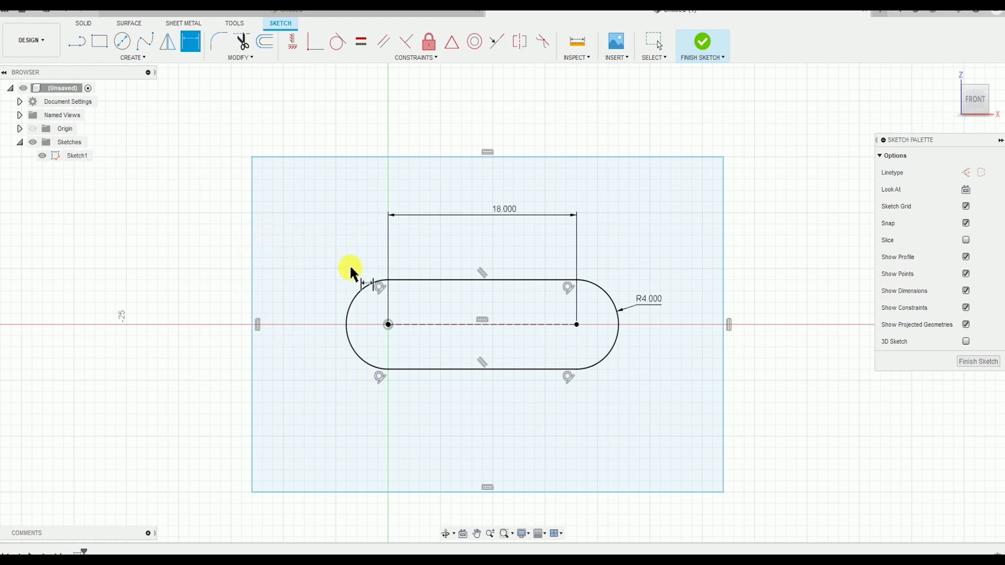
{"action": "left_click", "coordinate": [254, 280]}
{"action": "left_click", "coordinate": [214, 288]}
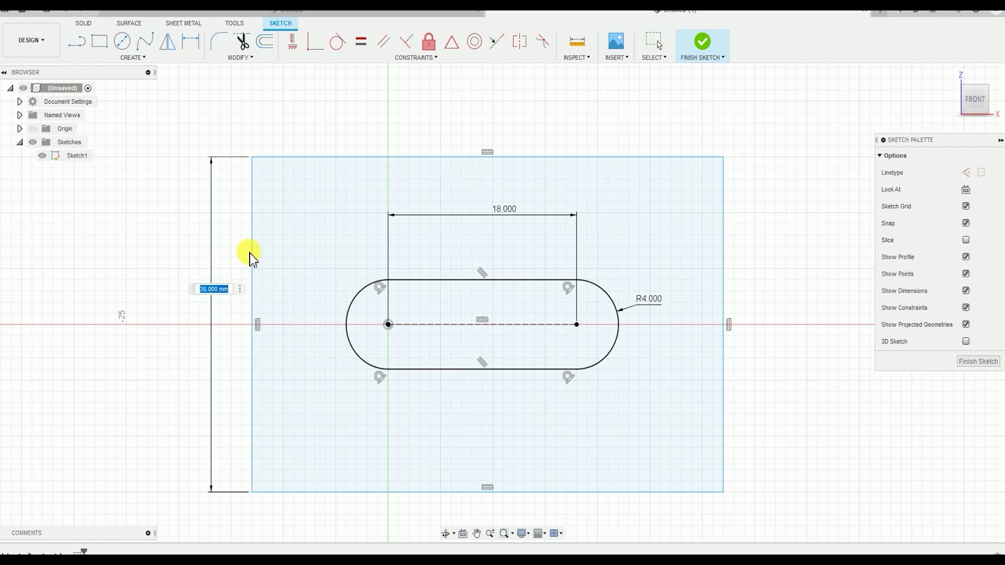
{"action": "type", "text": "16"}
{"action": "key", "text": "Return"}
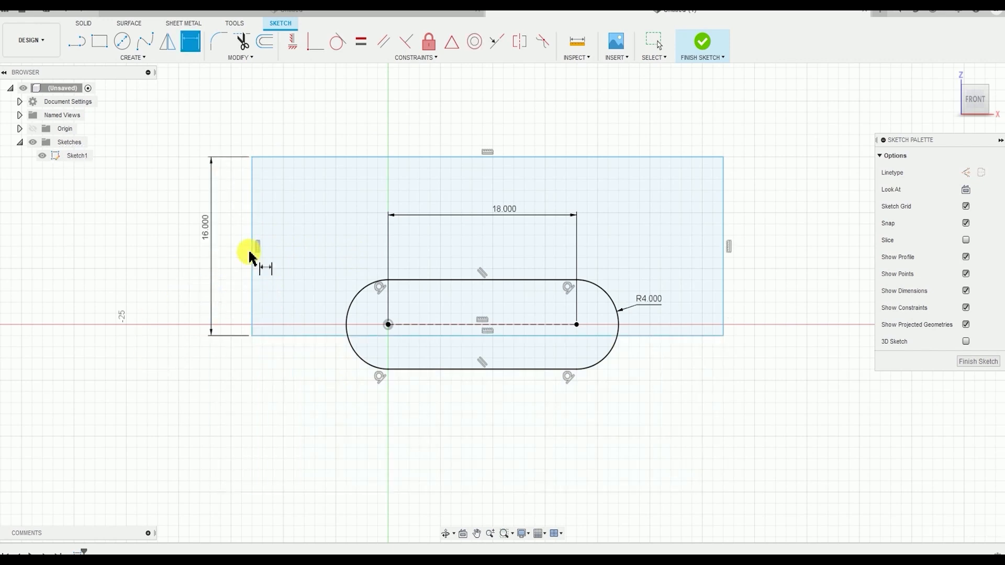
Dimension the rectangle's upper side and set its width to 46 mm
{"action": "left_click", "coordinate": [597, 157]}
{"action": "left_click", "coordinate": [609, 142]}
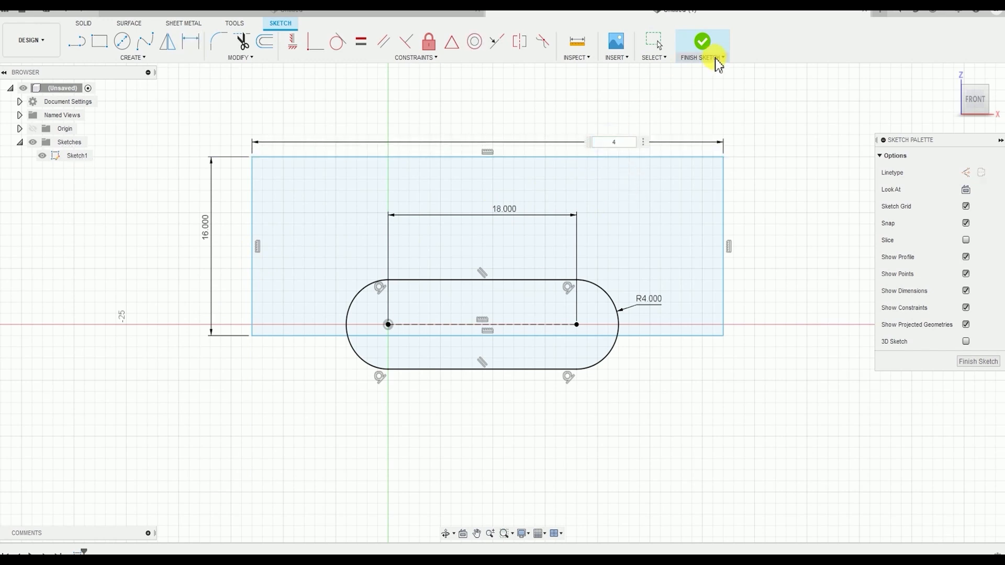
{"action": "type", "text": "46"}
{"action": "key", "text": "Return"}
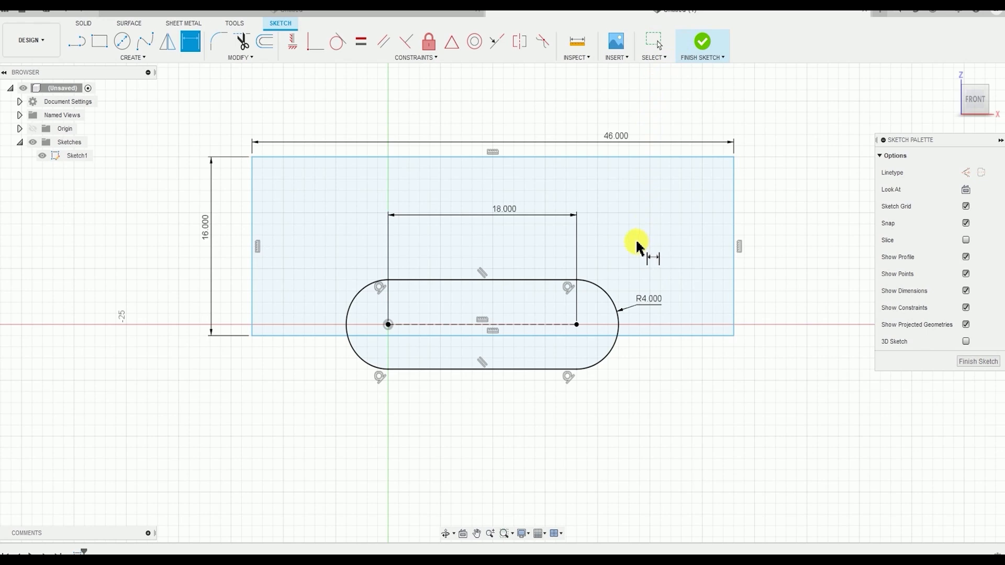
Dimension the vertical distance from the slot's centerline to the rectangle's lower side as 8 mm
{"action": "scroll", "coordinate": [456, 398], "scroll_direction": "up", "scroll_amount": 2}
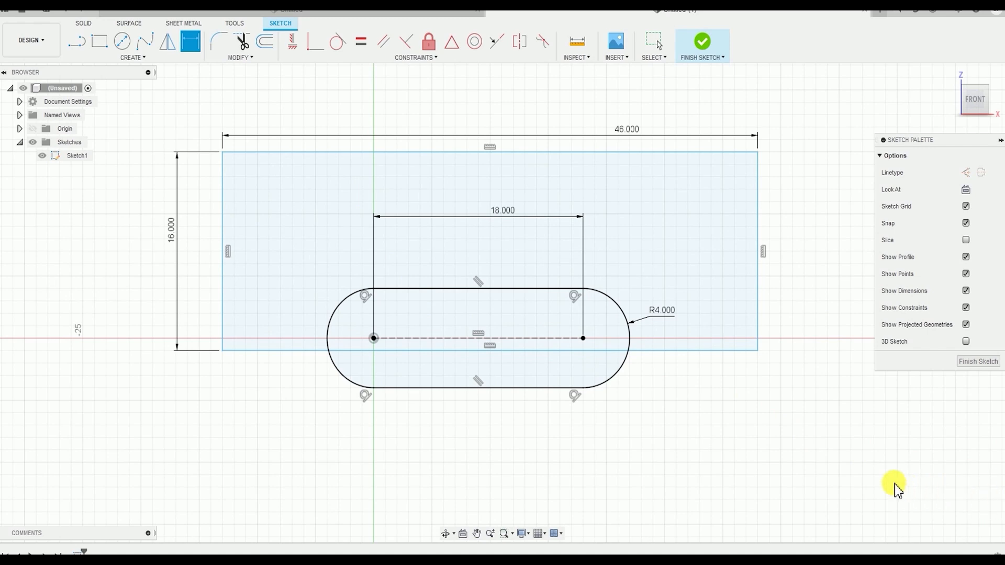
{"action": "scroll", "coordinate": [467, 341], "scroll_direction": "up", "scroll_amount": 3}
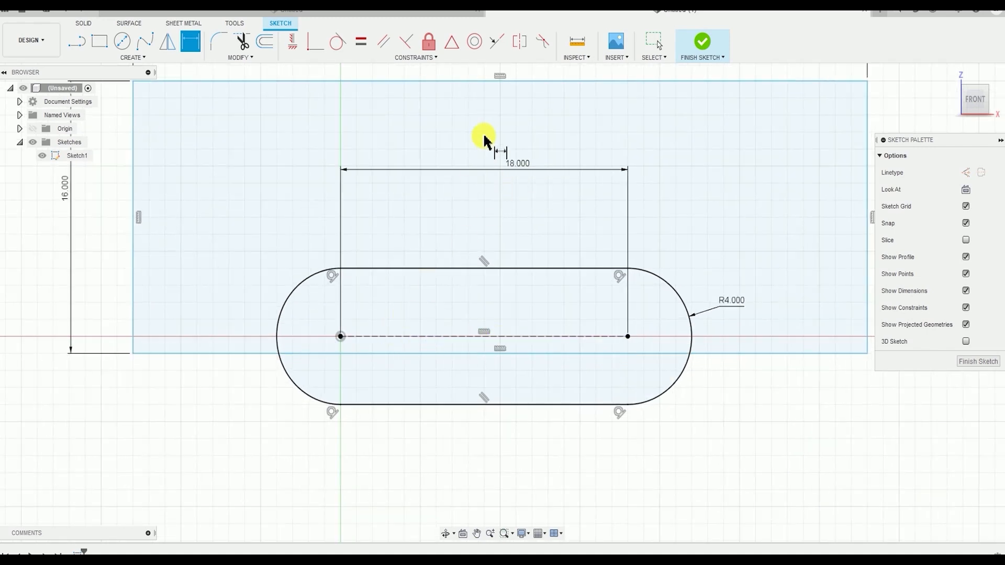
{"action": "left_click", "coordinate": [599, 338]}
{"action": "middle_click_drag", "start_coordinate": [780, 352], "coordinate": [584, 350]}
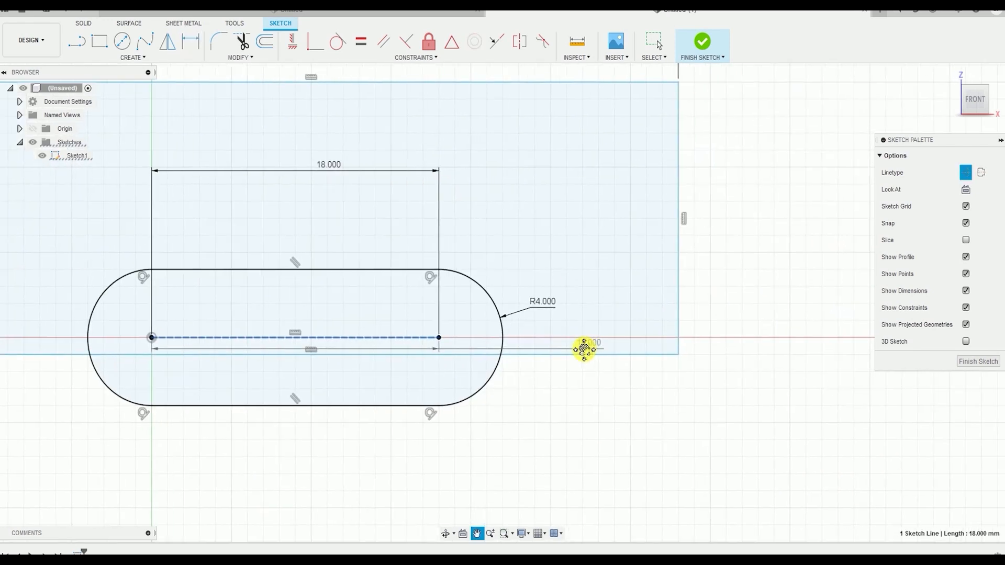
{"action": "left_click", "coordinate": [619, 353]}
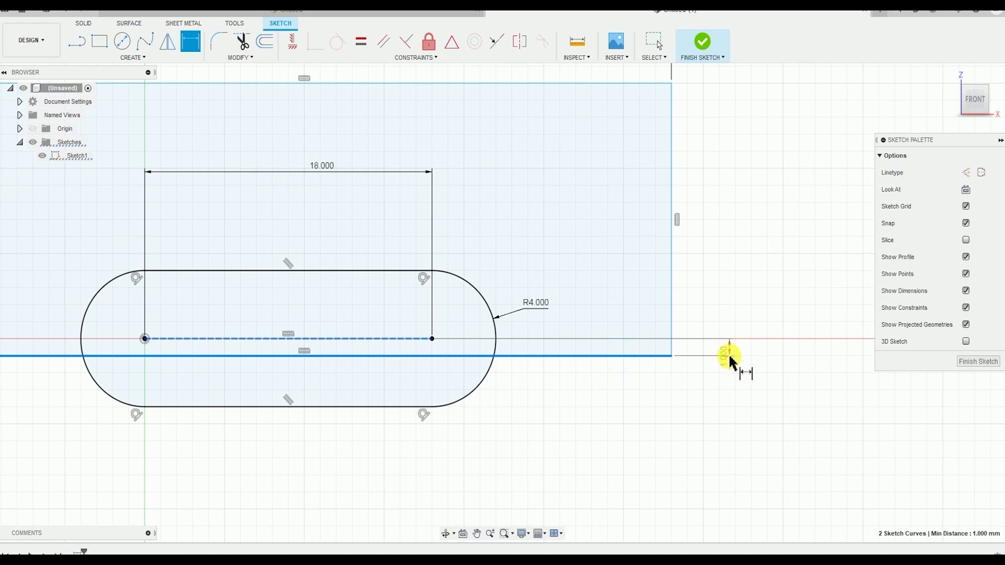
{"action": "left_click", "coordinate": [729, 356]}
{"action": "type", "text": "8"}
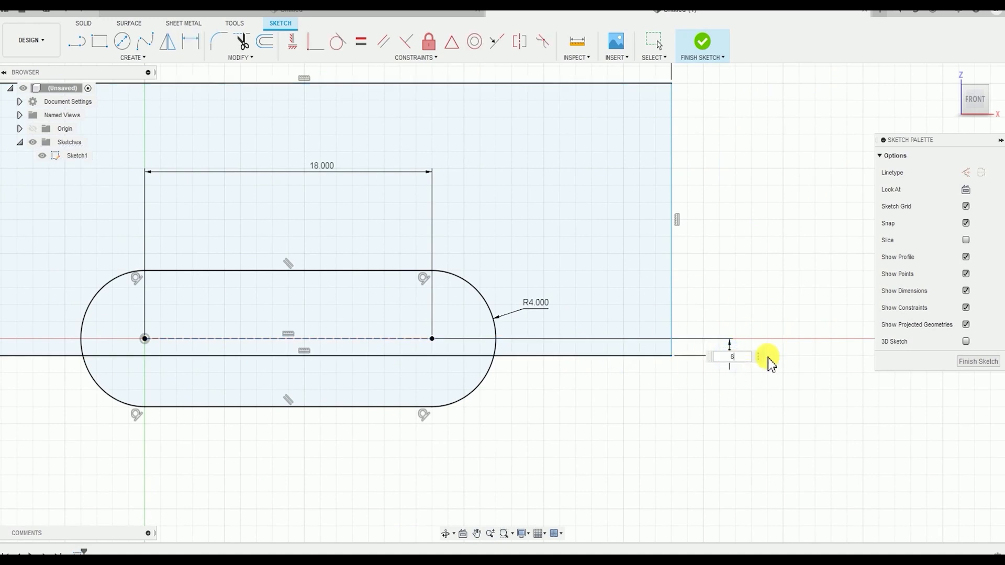
{"action": "key", "text": "Return"}
Dimension the horizontal distance from the slot's right center point to the rectangle's right side as 14 mm
{"action": "scroll", "coordinate": [523, 387], "scroll_direction": "down", "scroll_amount": 2}
{"action": "scroll", "coordinate": [524, 387], "scroll_direction": "down", "scroll_amount": 1}
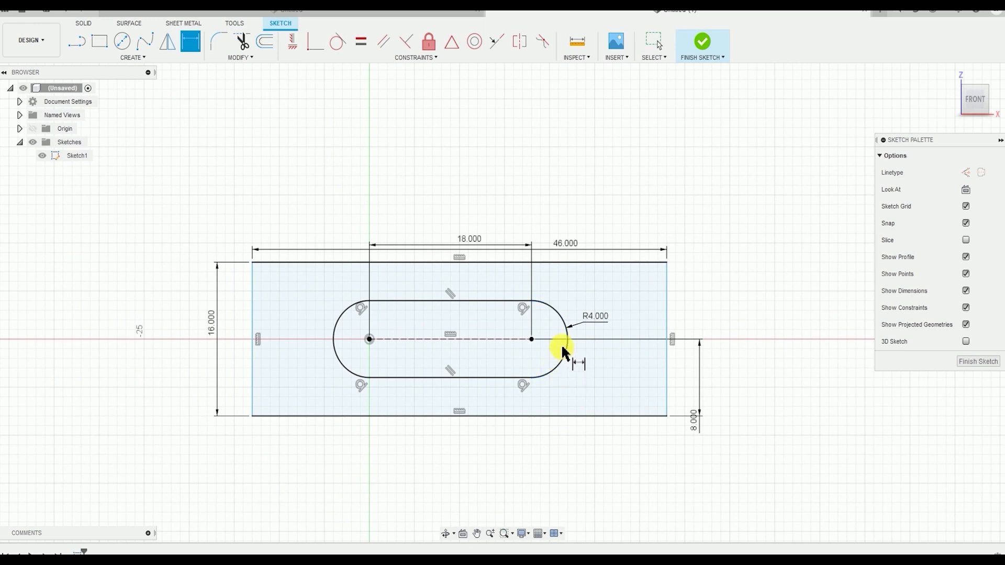
{"action": "left_click", "coordinate": [532, 341]}
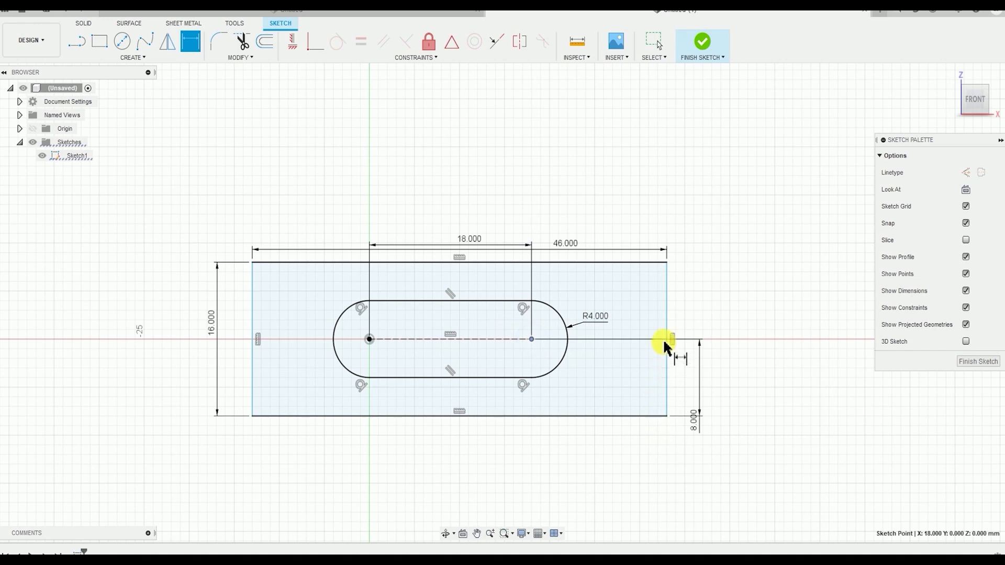
{"action": "left_click", "coordinate": [667, 321]}
{"action": "left_click", "coordinate": [631, 210]}
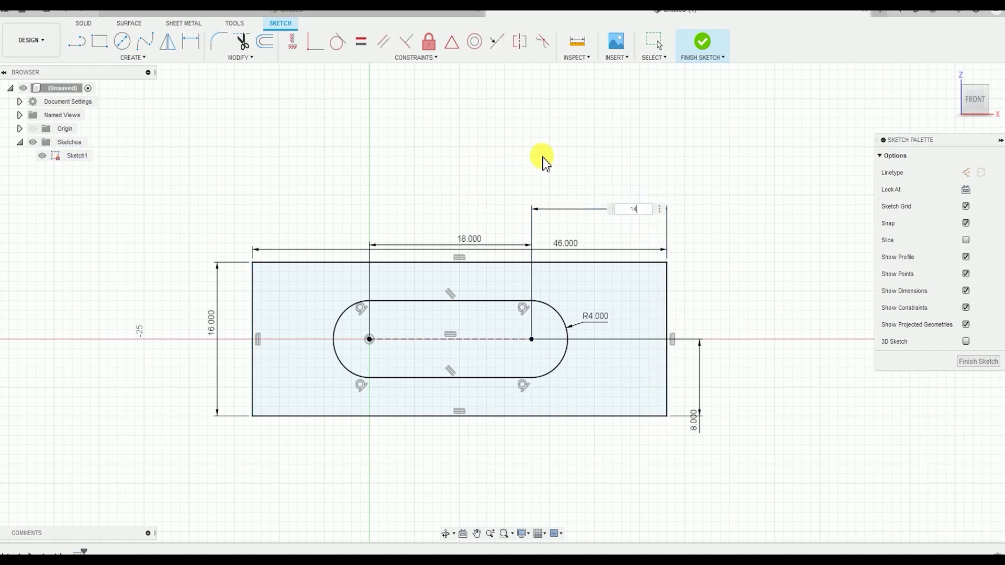
{"action": "key", "text": "Return"}
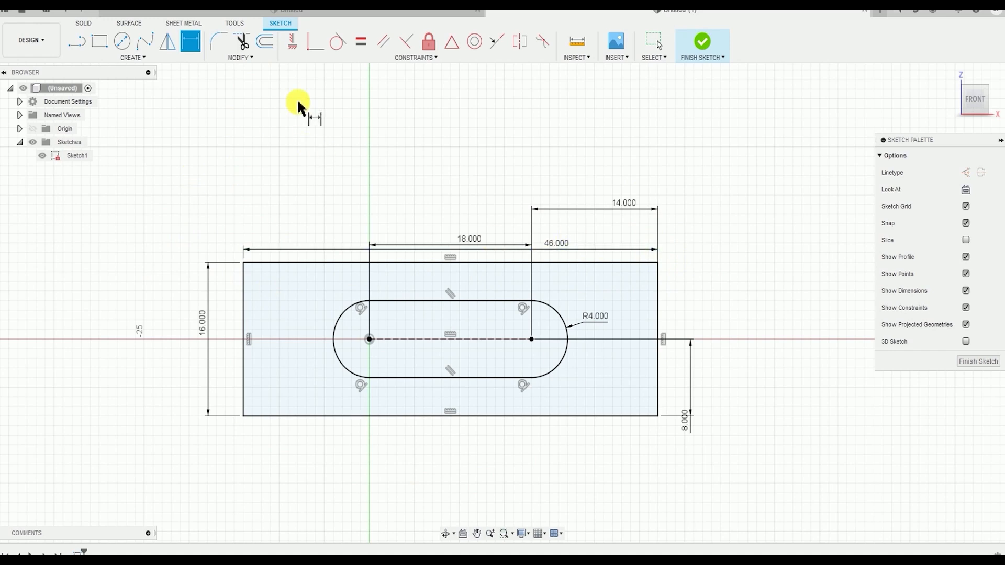
Fillet the rectangle's upper-right corner in the sketch with a 1 mm radius
{"action": "left_click", "coordinate": [255, 58]}
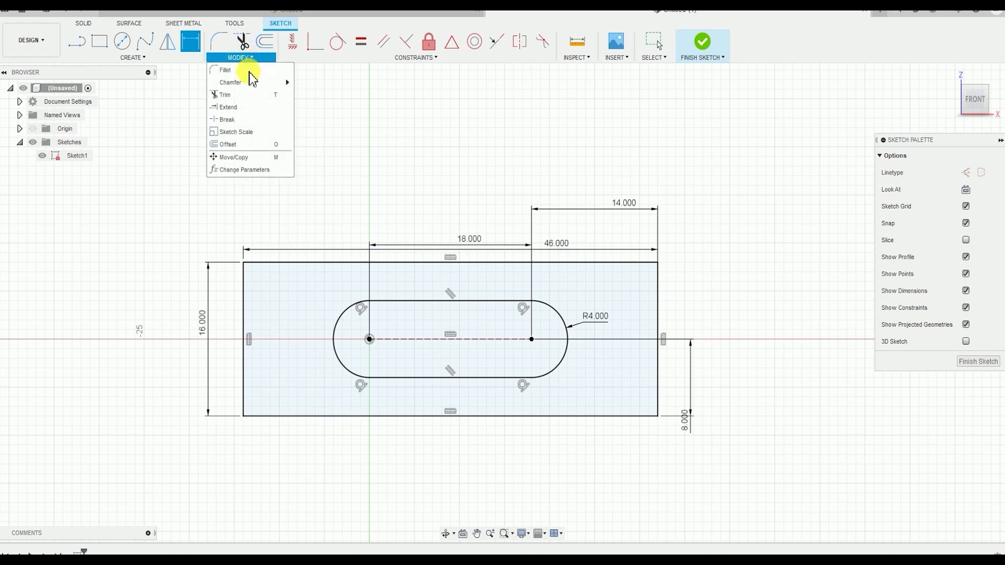
{"action": "left_click", "coordinate": [249, 71]}
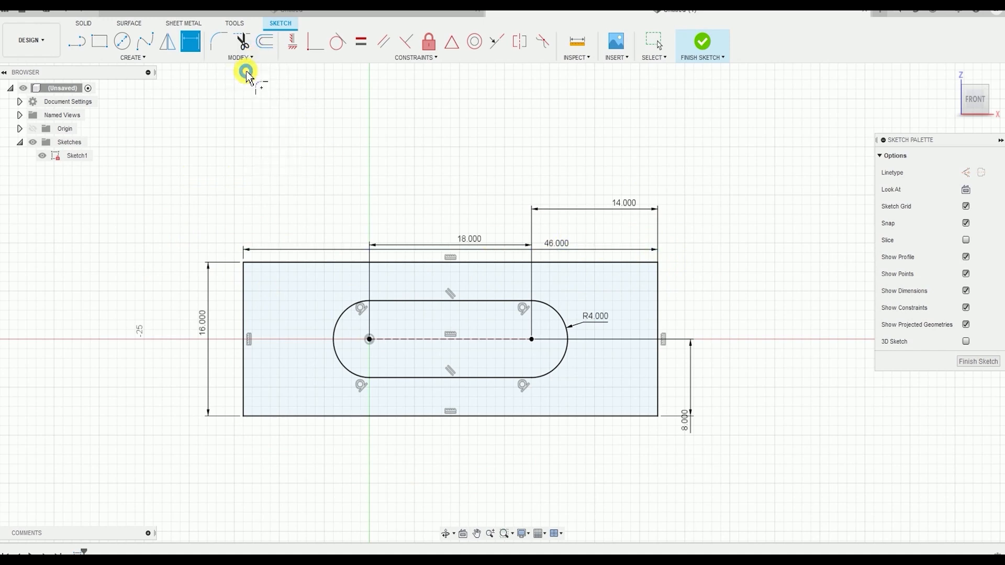
{"action": "left_click", "coordinate": [657, 265]}
{"action": "key", "text": "Return"}
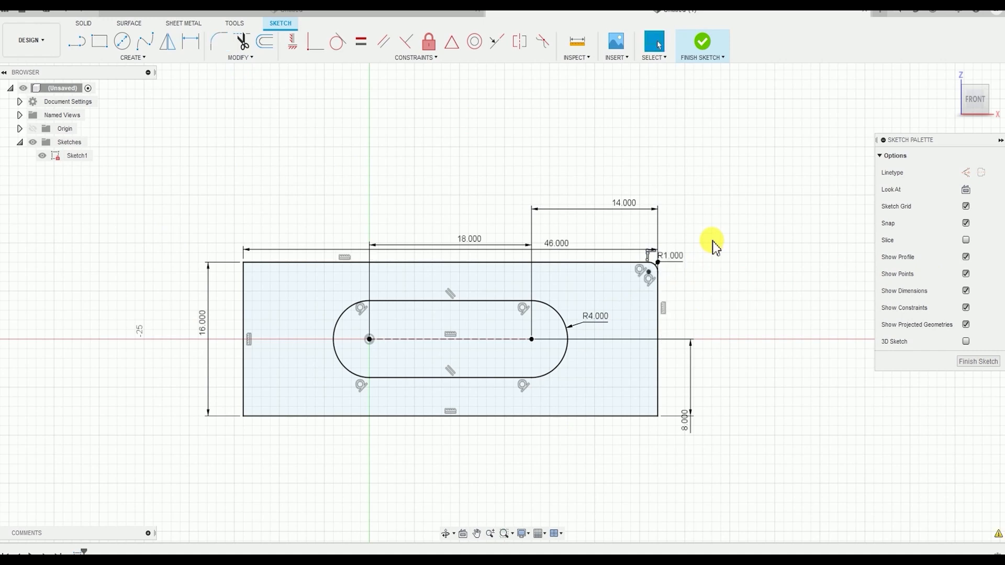
Chamfer the rectangle's upper-left corner in the sketch with an equal distance of 1 mm
{"action": "left_click", "coordinate": [240, 57]}
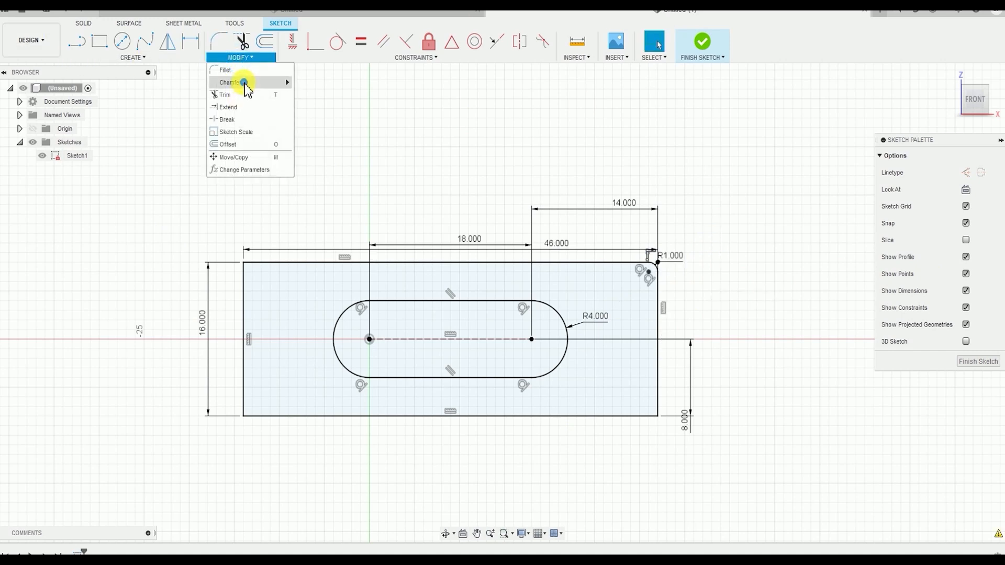
{"action": "mouse_move", "coordinate": [286, 82]}
{"action": "left_click", "coordinate": [317, 86]}
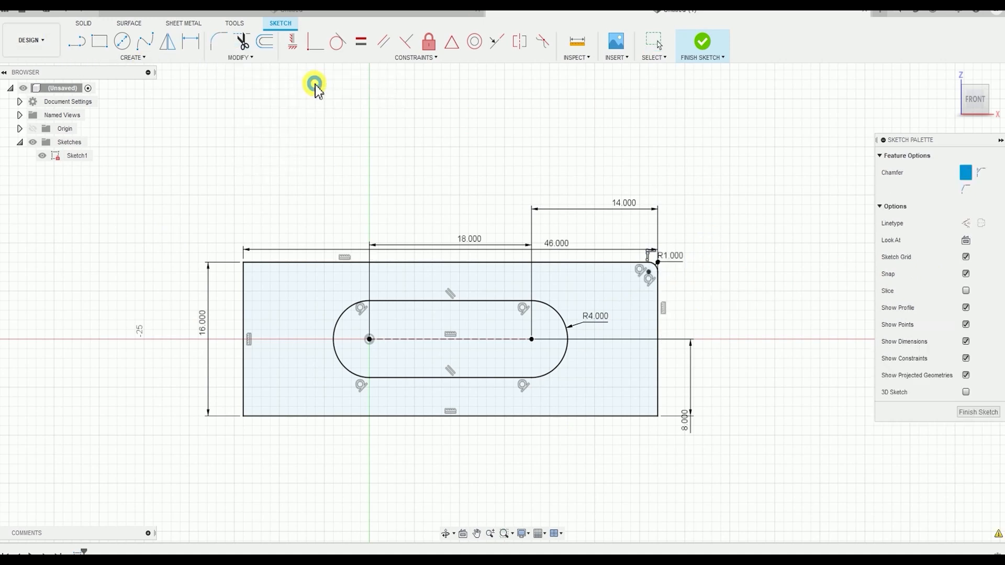
{"action": "left_click", "coordinate": [246, 270]}
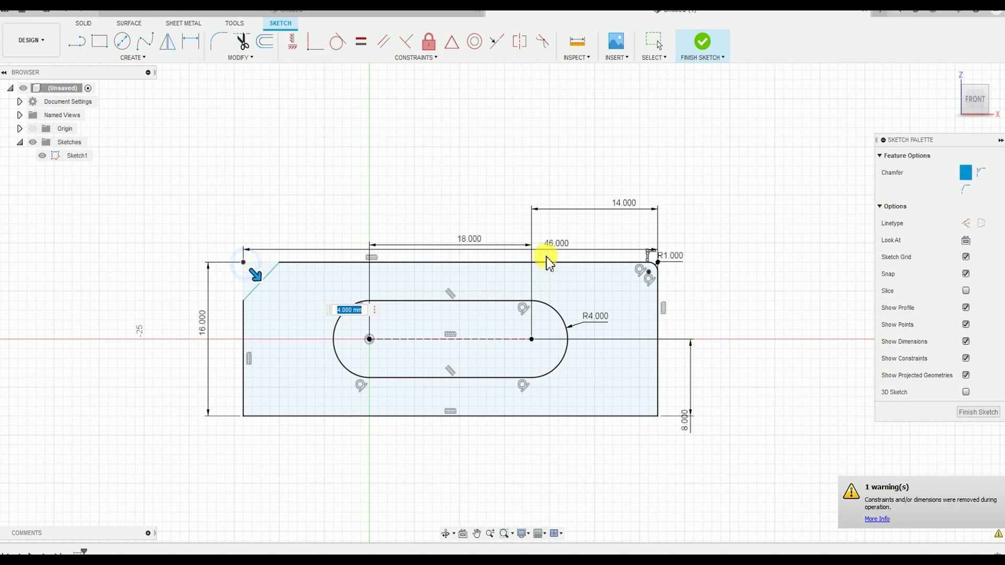
{"action": "type", "text": "1"}
{"action": "key", "text": "Return"}
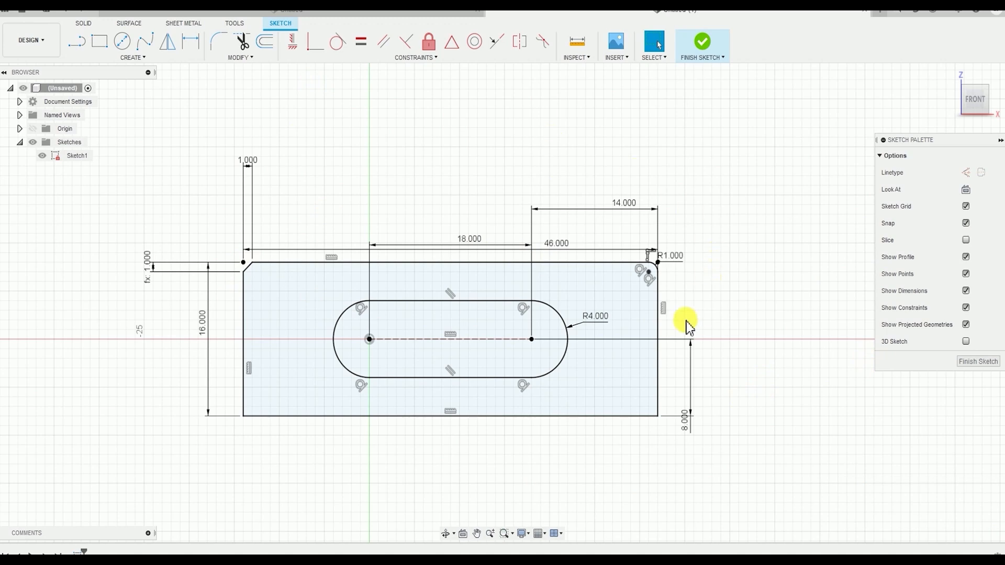
Undo the chamfer and the fillet on the rectangle's upper corners
{"action": "key", "text": "ctrl+z"}
{"action": "key", "text": "ctrl+z"}
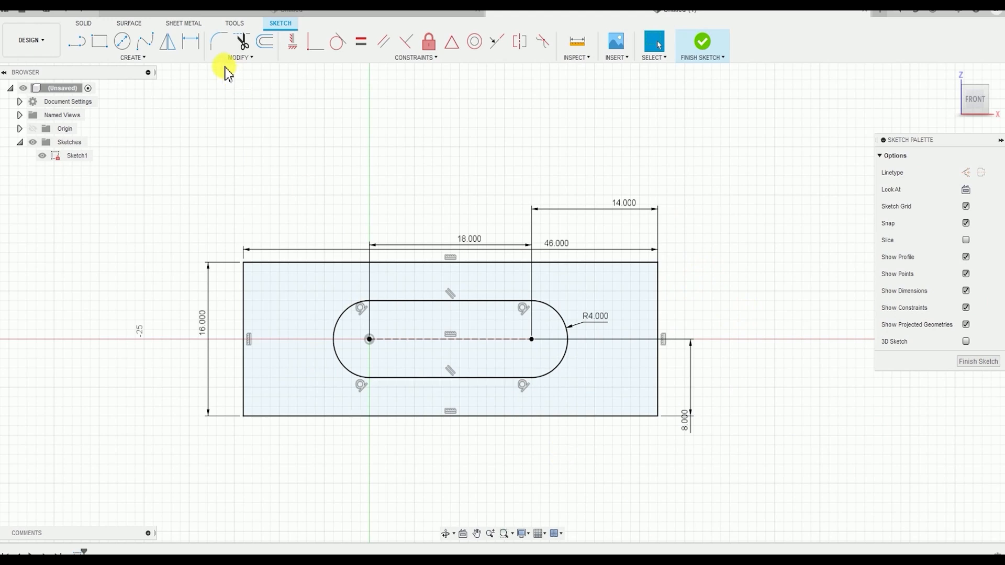
Compare the modify and create commands available for sketches with the modify commands available for solid bodies
{"action": "left_click", "coordinate": [242, 58]}
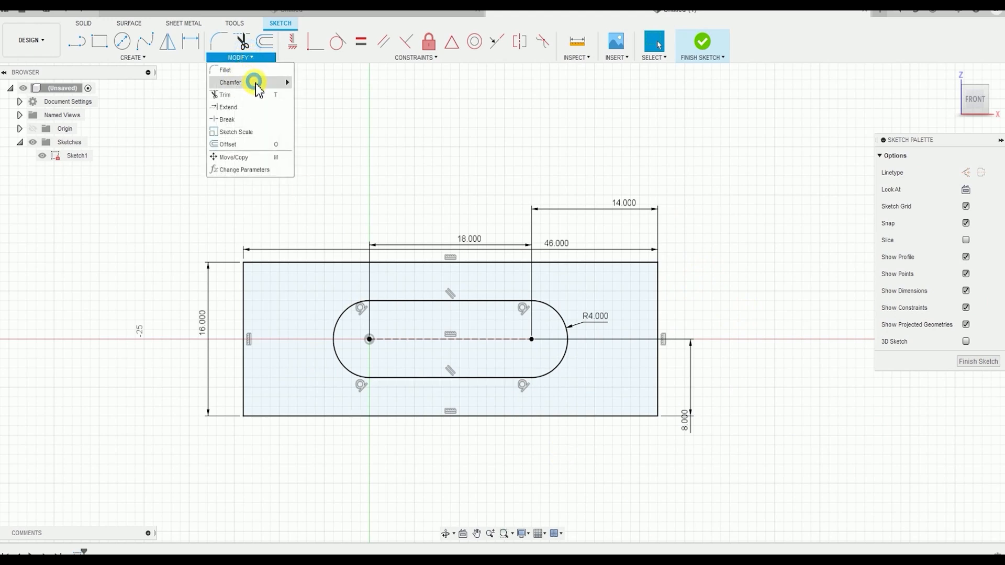
{"action": "mouse_move", "coordinate": [258, 89]}
{"action": "left_click", "coordinate": [763, 235]}
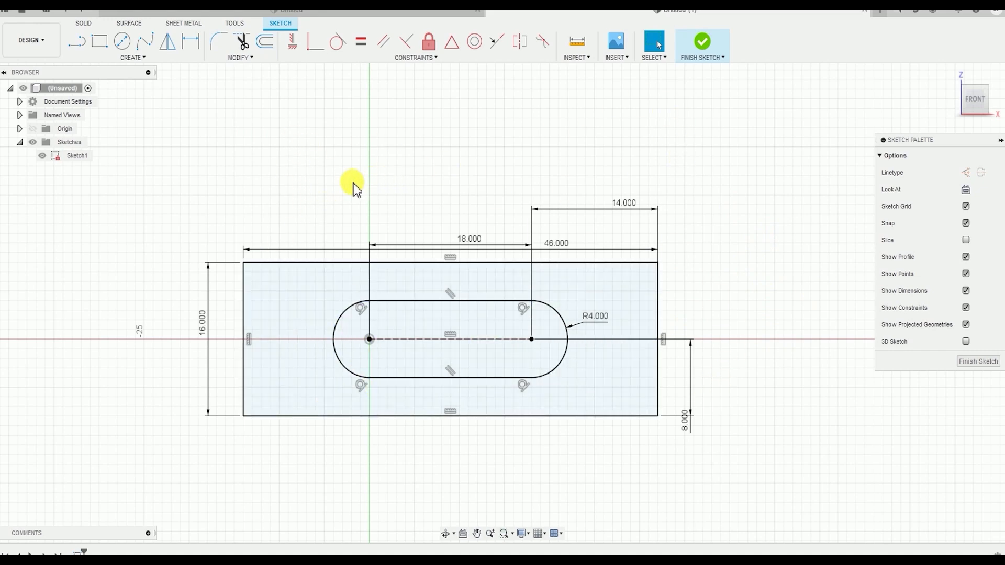
{"action": "left_click", "coordinate": [83, 23]}
{"action": "left_click", "coordinate": [263, 58]}
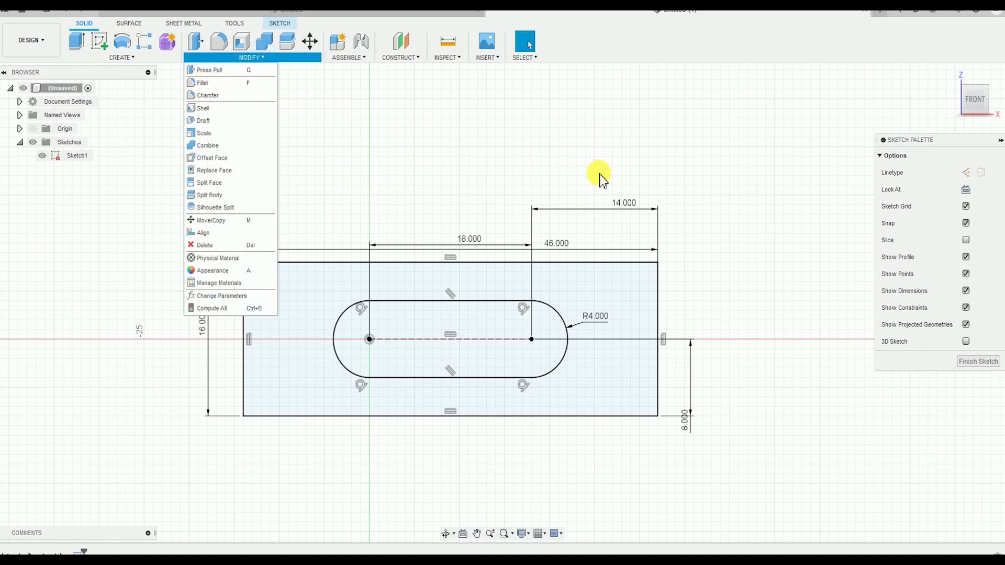
{"action": "left_click", "coordinate": [402, 158]}
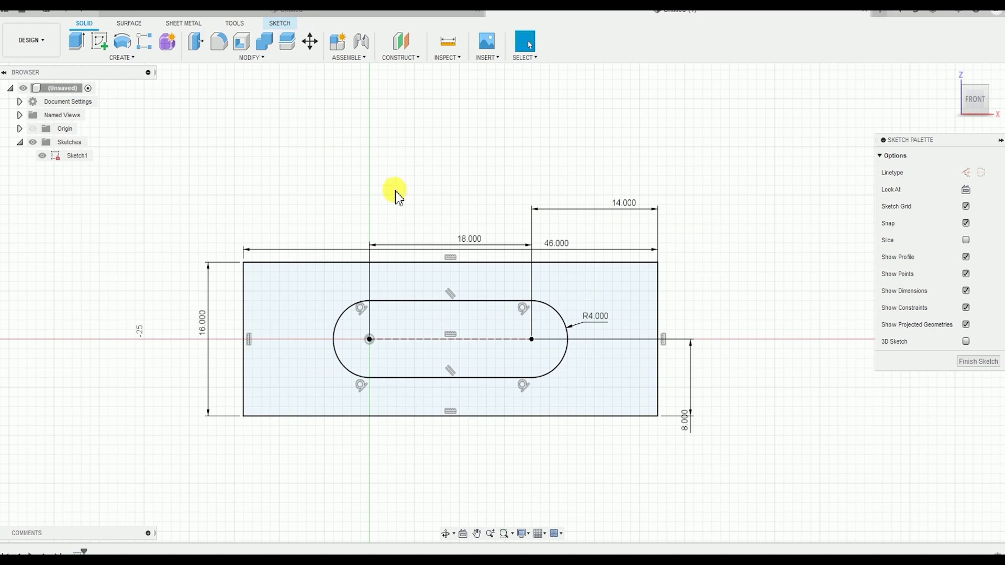
{"action": "left_click", "coordinate": [279, 23]}
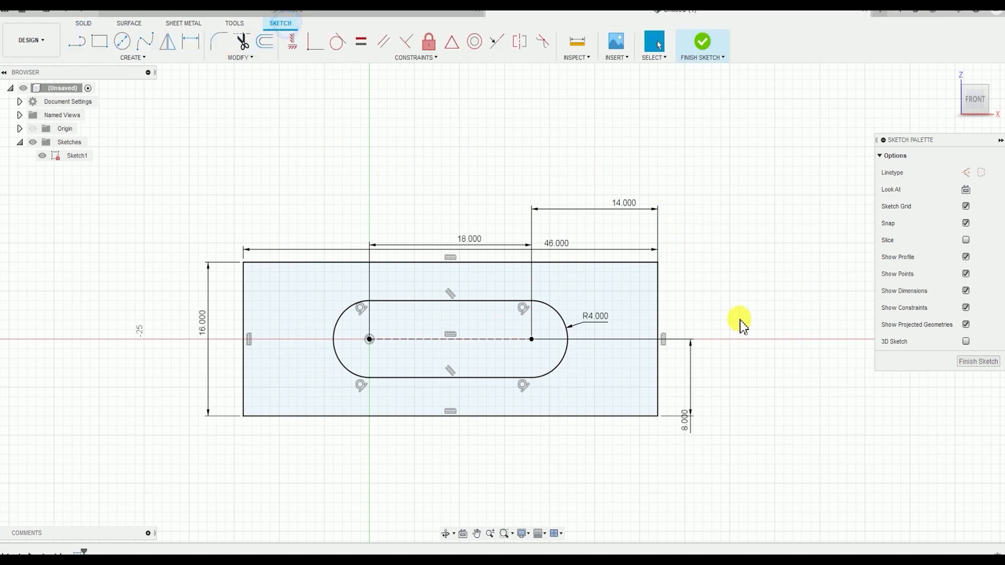
{"action": "left_click", "coordinate": [246, 58]}
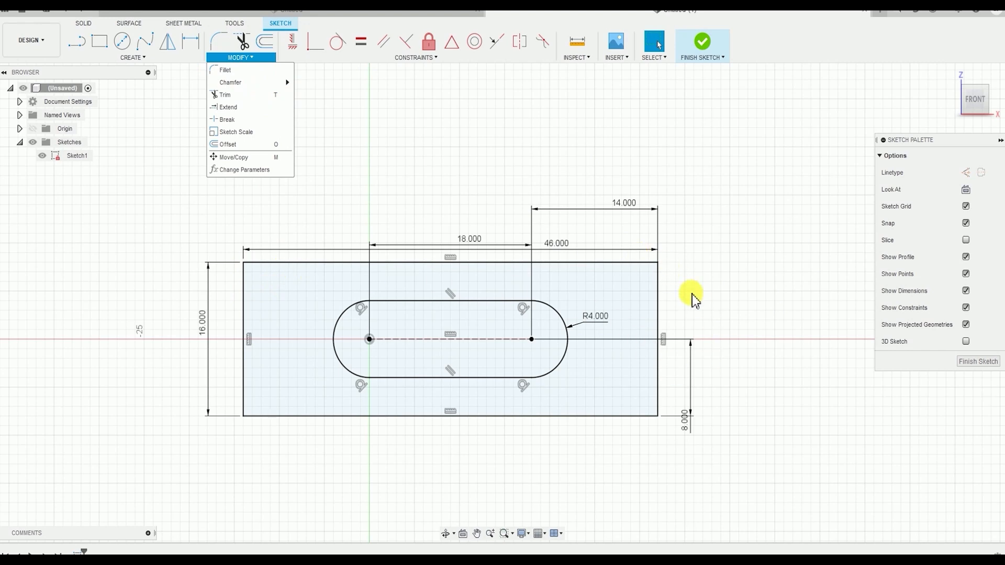
{"action": "mouse_move", "coordinate": [180, 57]}
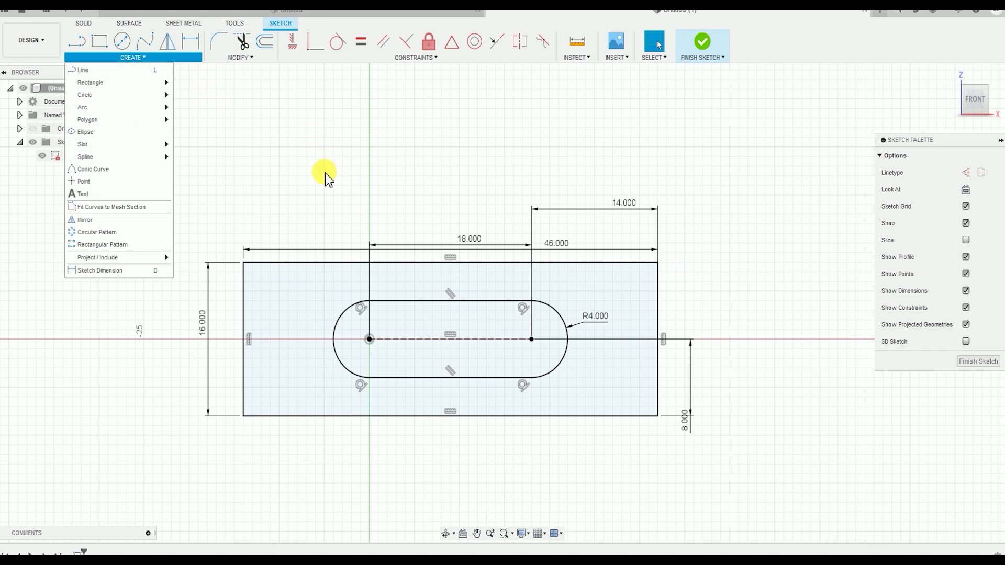
{"action": "left_click", "coordinate": [446, 161]}
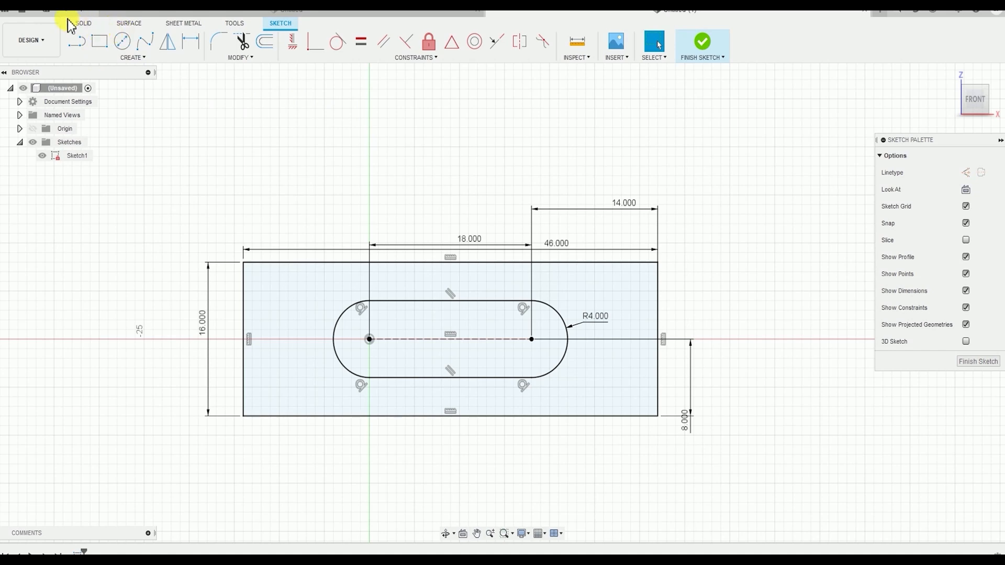
{"action": "left_click", "coordinate": [86, 26]}
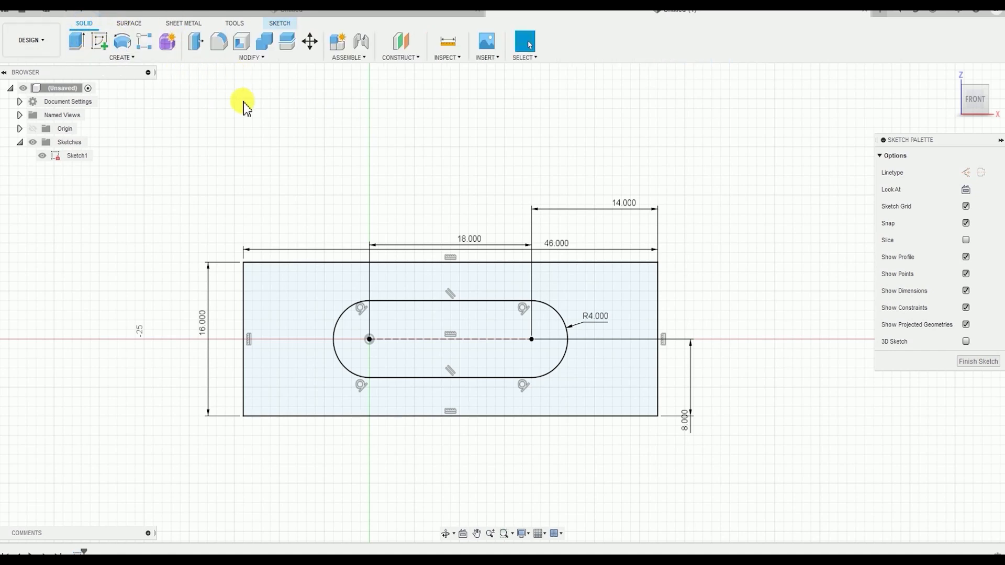
{"action": "left_click", "coordinate": [253, 58]}
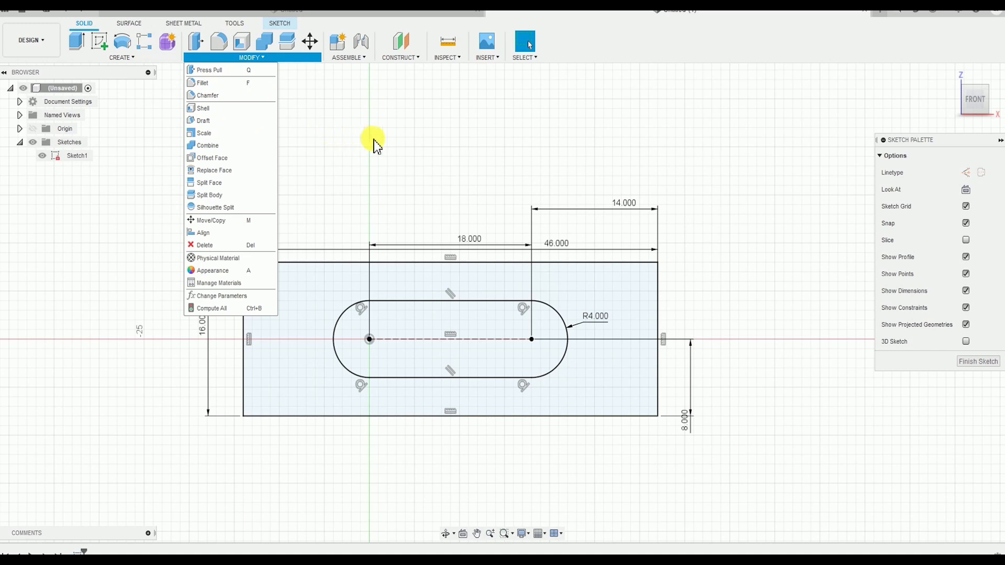
{"action": "left_click", "coordinate": [354, 137]}
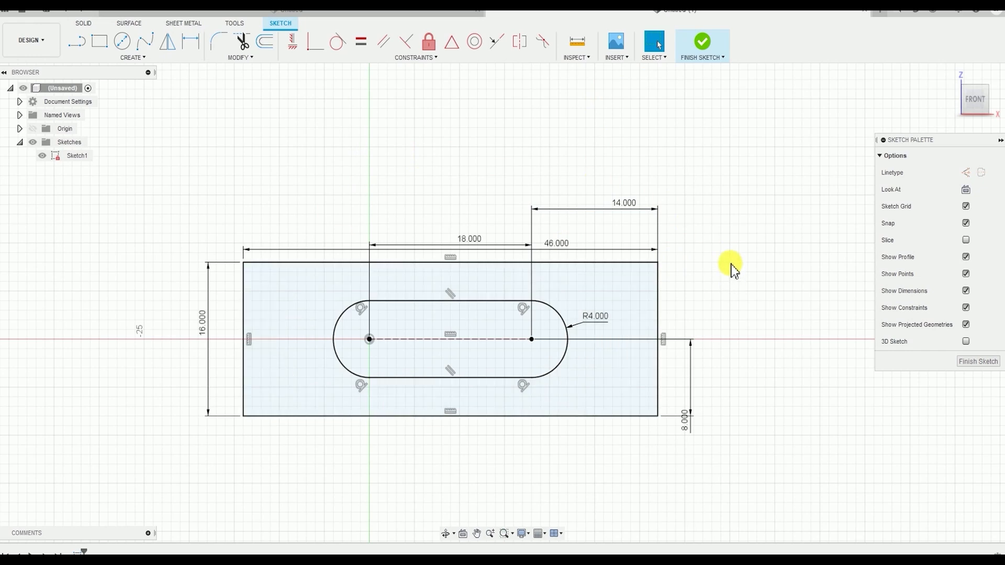
Finish the sketch and select the rectangular profile surrounding the slot for an Extrude
{"action": "left_click", "coordinate": [707, 47]}
{"action": "middle_click_drag", "start_coordinate": [564, 209], "coordinate": [554, 154]}
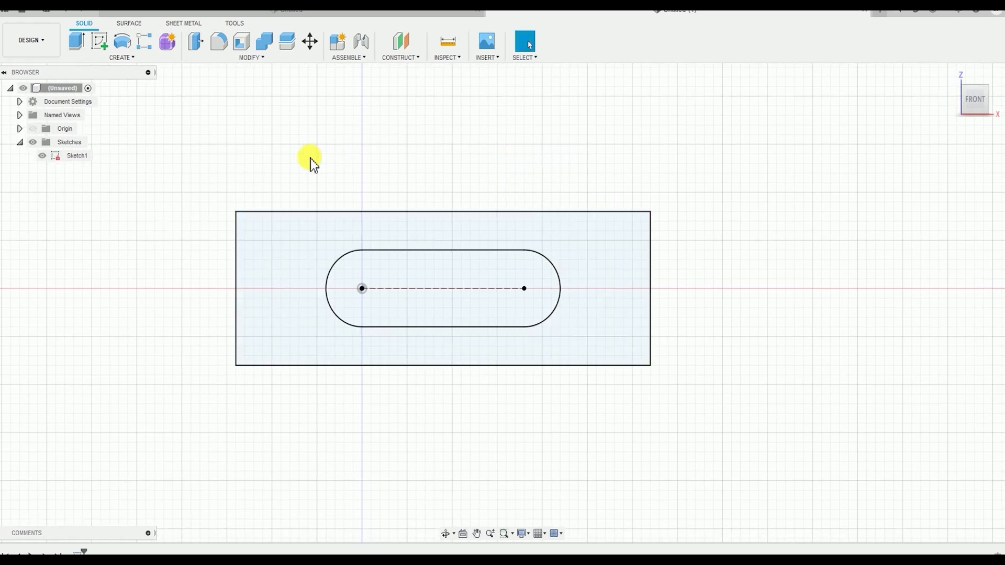
{"action": "left_click", "coordinate": [124, 57]}
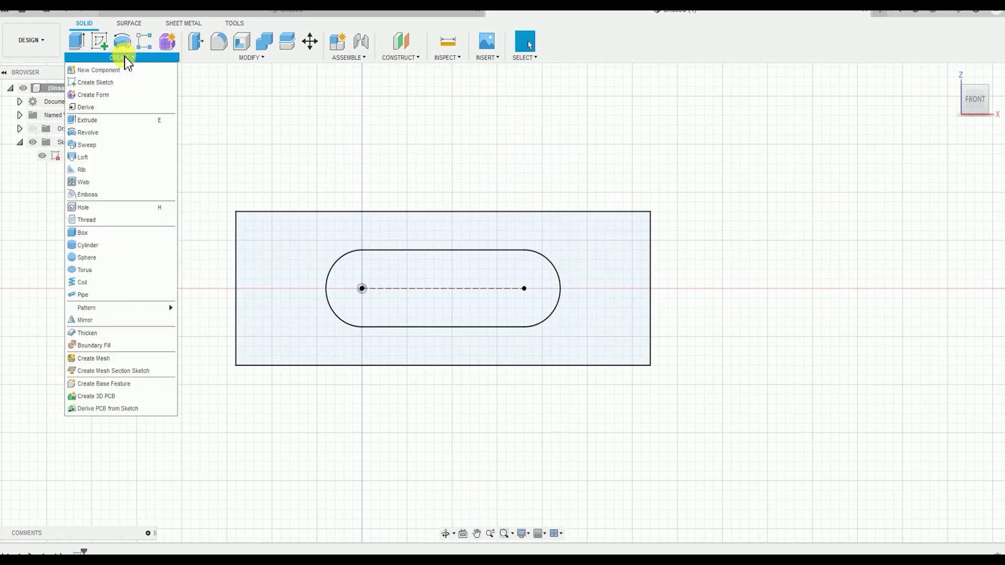
{"action": "left_click", "coordinate": [107, 122]}
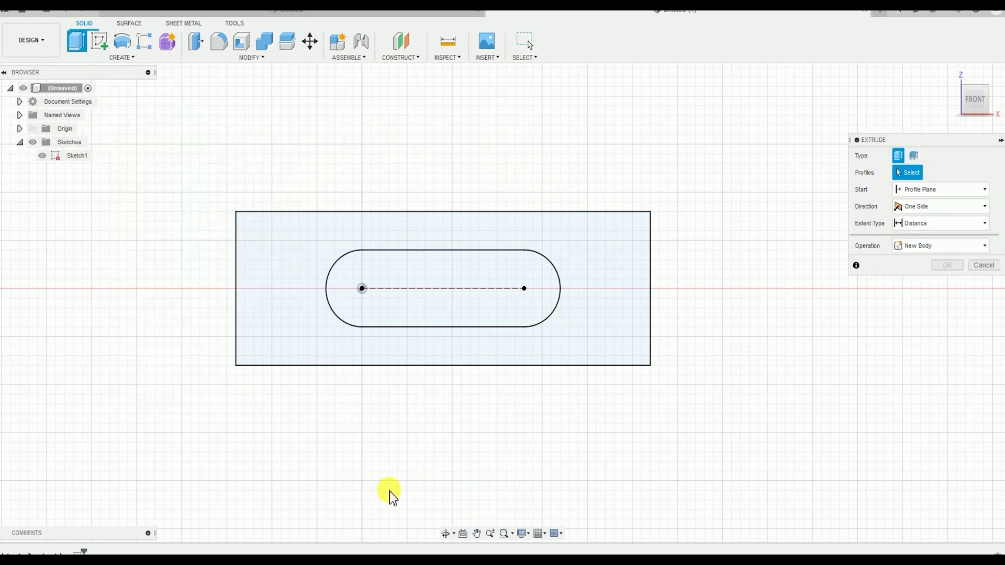
{"action": "scroll", "coordinate": [339, 304], "scroll_direction": "up", "scroll_amount": 2}
{"action": "scroll", "coordinate": [303, 229], "scroll_direction": "down", "scroll_amount": 3}
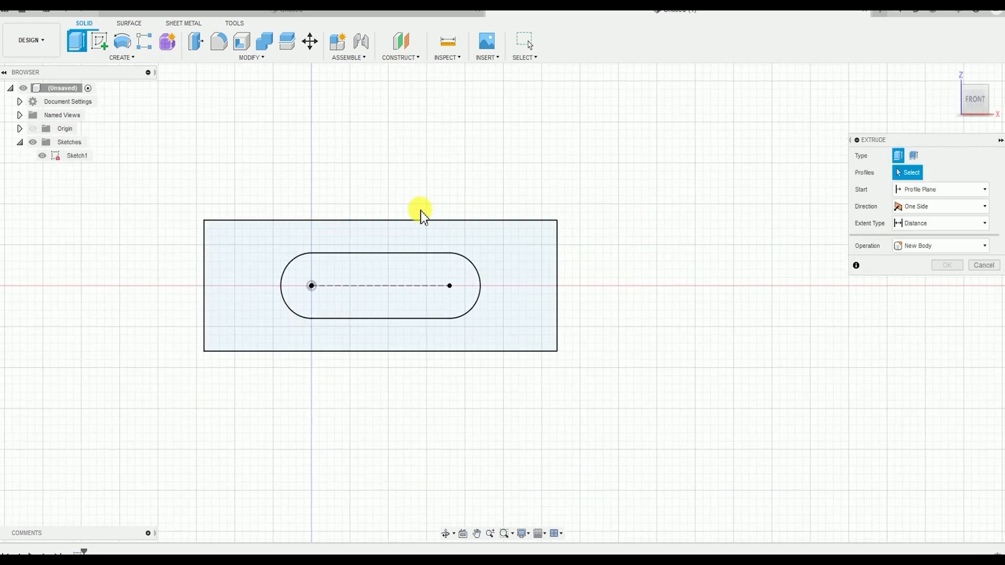
{"action": "left_click", "coordinate": [504, 256]}
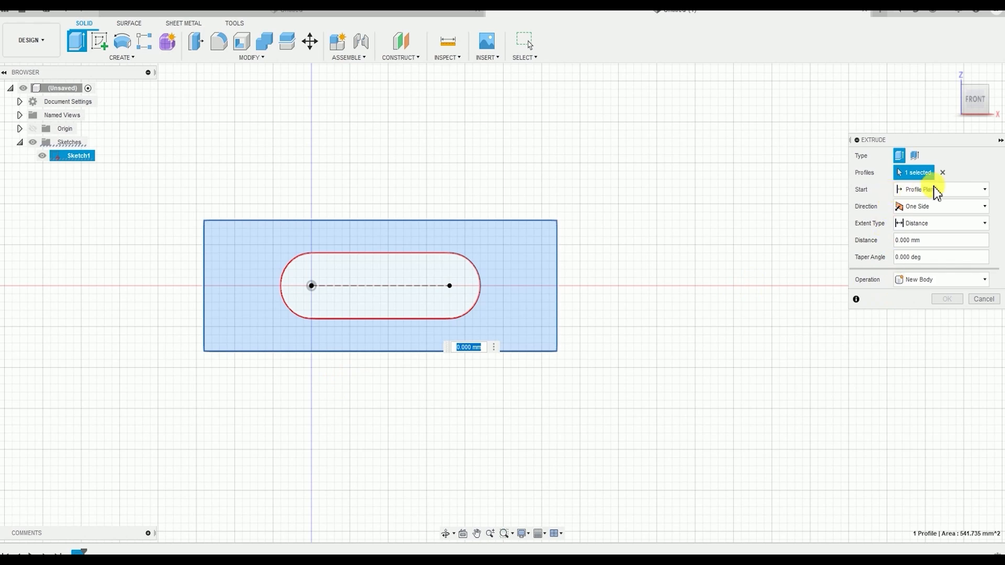
Extrude the selected profile symmetrically as a new body, with a whole-length distance of 25 mm
{"action": "left_click", "coordinate": [921, 207]}
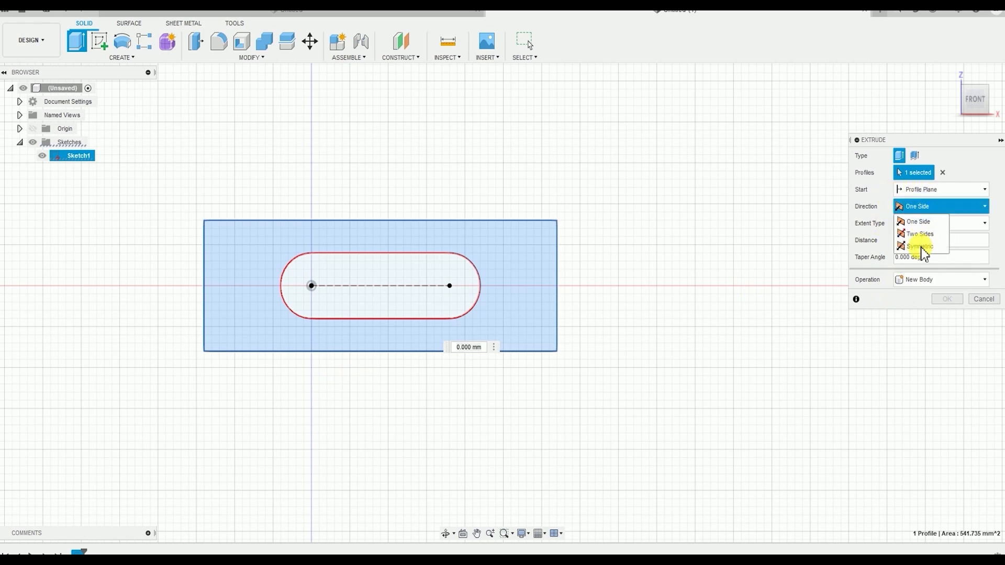
{"action": "left_click", "coordinate": [921, 247]}
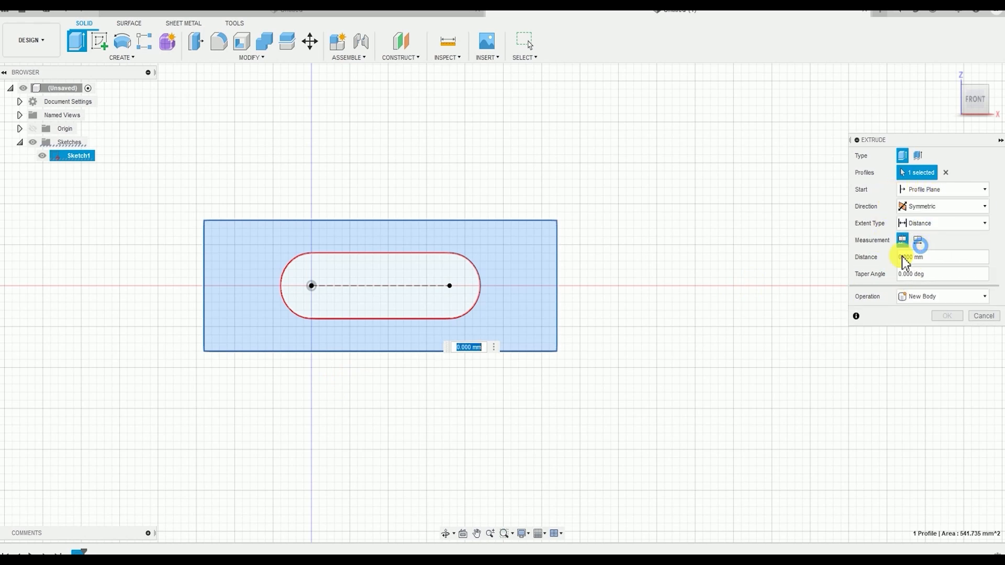
{"action": "left_click", "coordinate": [867, 274]}
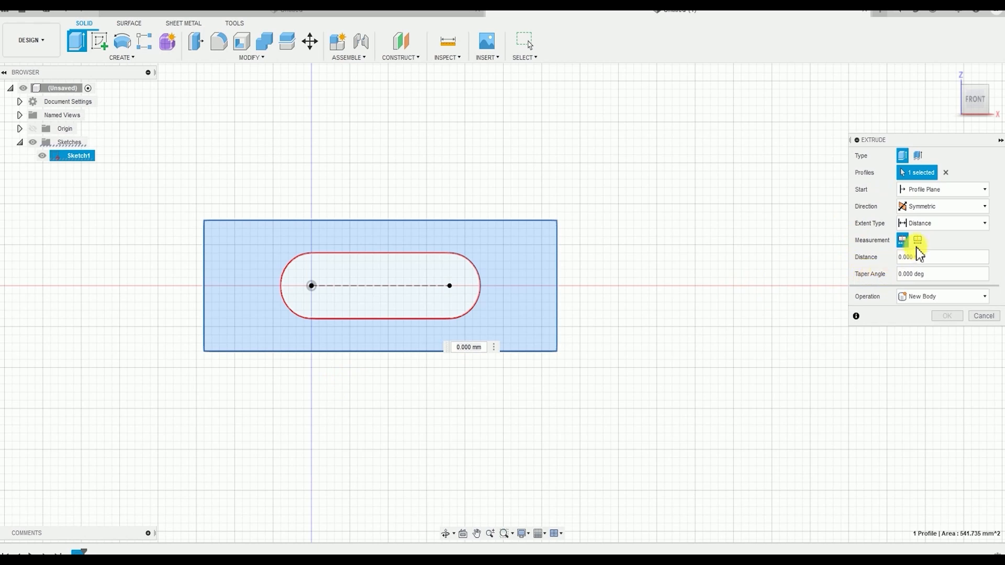
{"action": "left_click", "coordinate": [920, 241]}
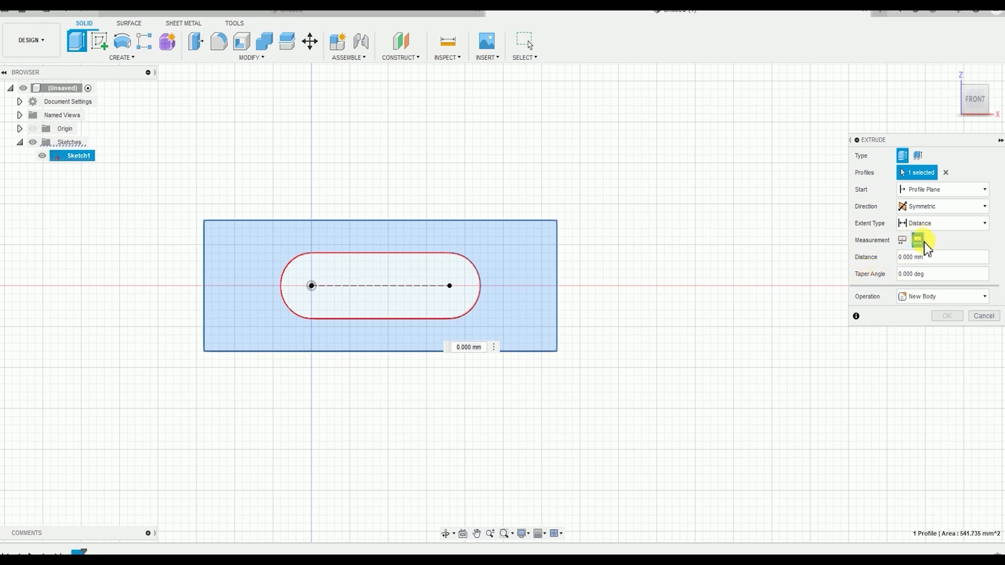
{"action": "left_click", "coordinate": [484, 349]}
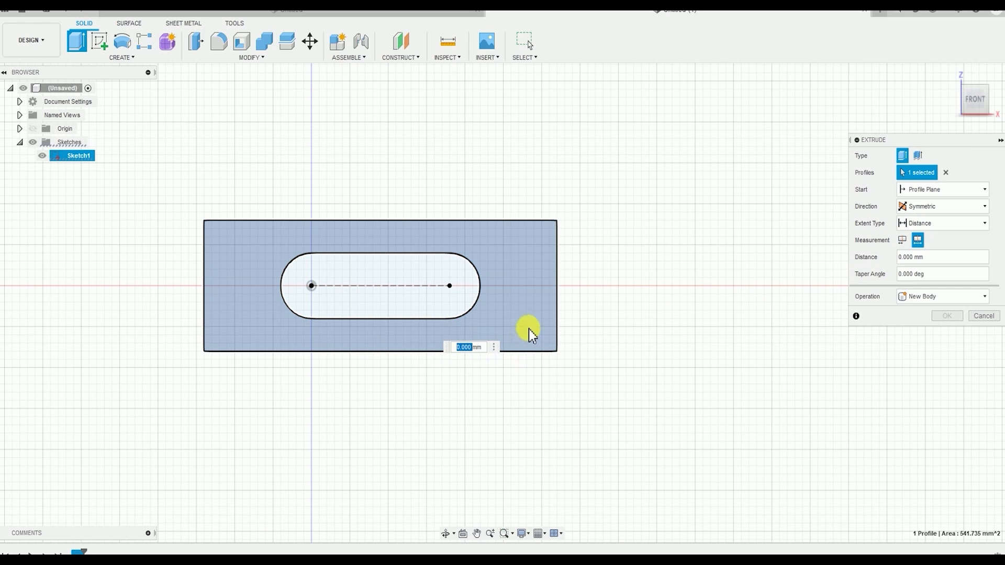
{"action": "type", "text": "25"}
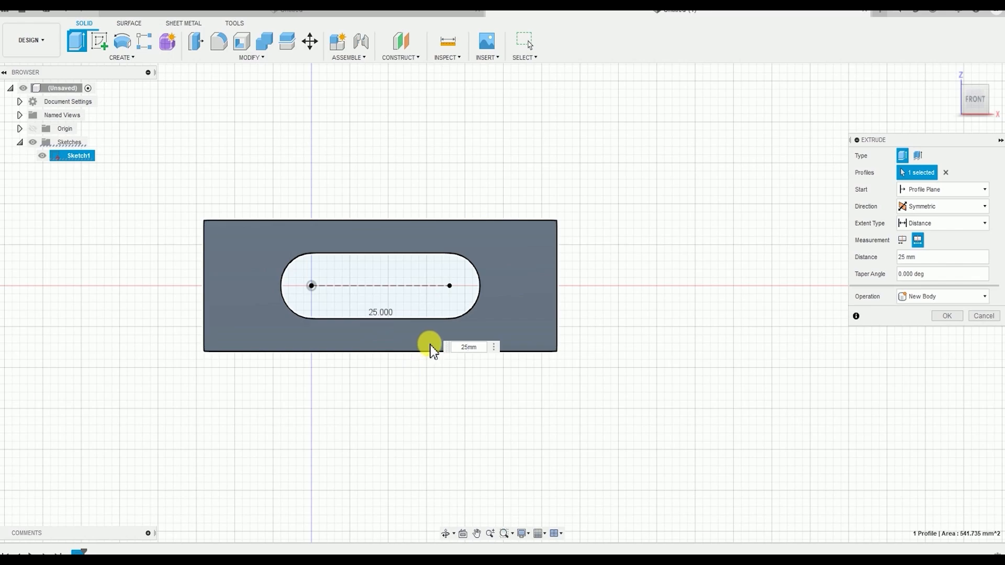
{"action": "mouse_move", "coordinate": [422, 371]}
{"action": "middle_mouse_down", "text": "shift"}
{"action": "mouse_move", "coordinate": [449, 408]}
{"action": "mouse_move", "coordinate": [469, 413]}
{"action": "mouse_move", "coordinate": [473, 404]}
{"action": "mouse_move", "coordinate": [453, 390]}
{"action": "mouse_move", "coordinate": [585, 391]}
{"action": "mouse_move", "coordinate": [429, 364]}
{"action": "middle_mouse_up", "text": "shift"}
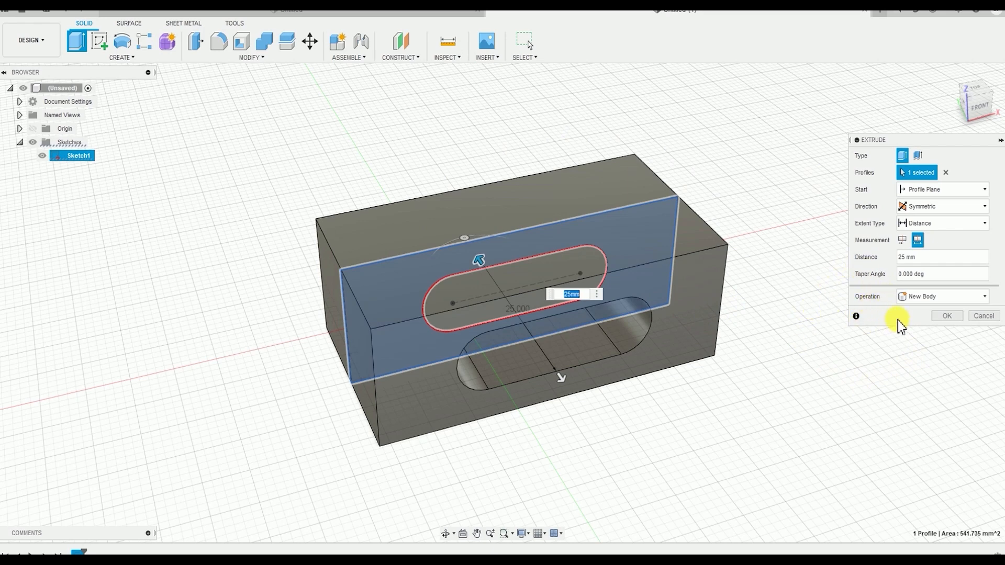
{"action": "left_click", "coordinate": [960, 317]}
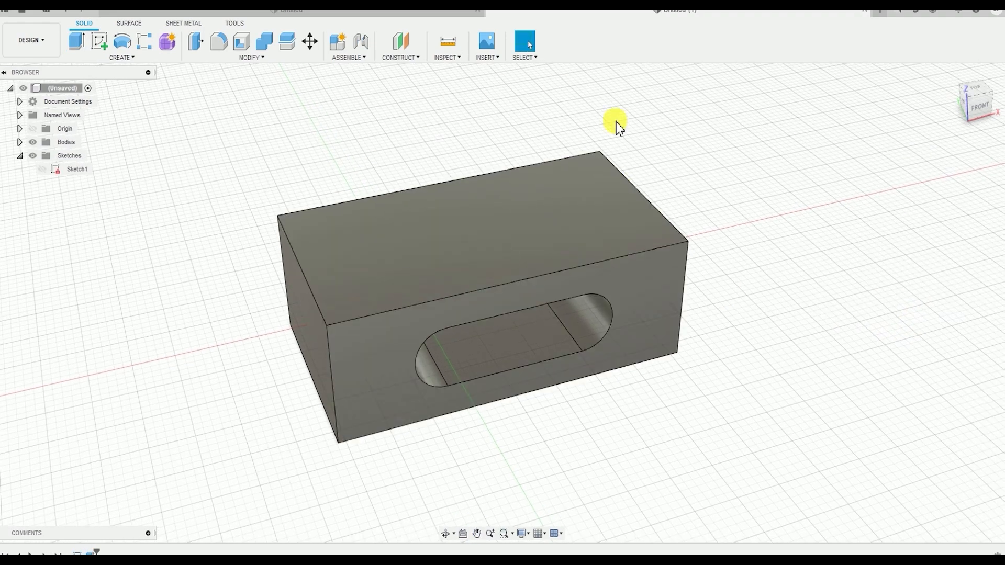
Chamfer the top edge of the body's left end face with an equal distance of 1 mm
{"action": "middle_click_drag", "start_coordinate": [545, 307], "coordinate": [473, 322], "text": "shift"}
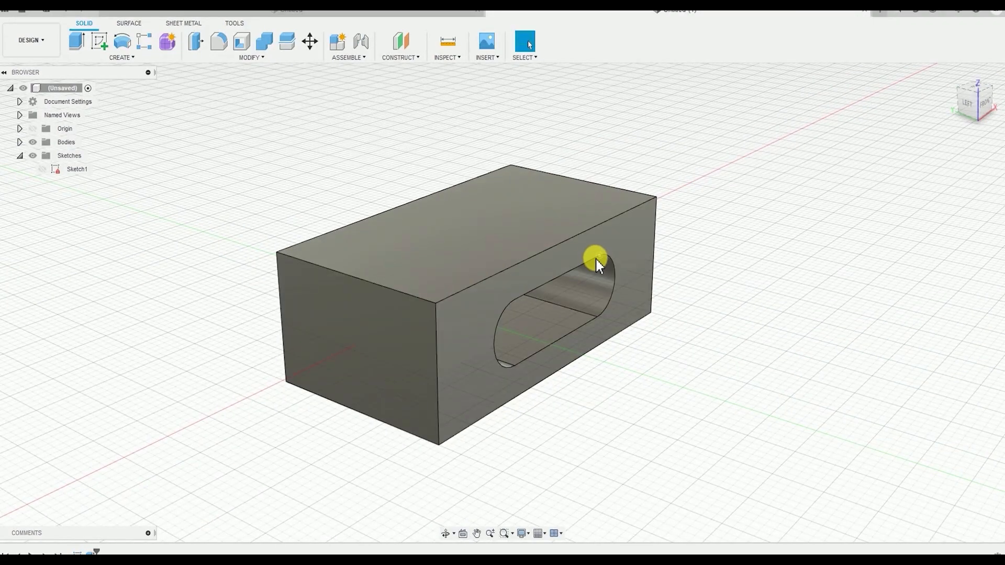
{"action": "middle_click_drag", "start_coordinate": [472, 344], "coordinate": [588, 237], "text": "shift"}
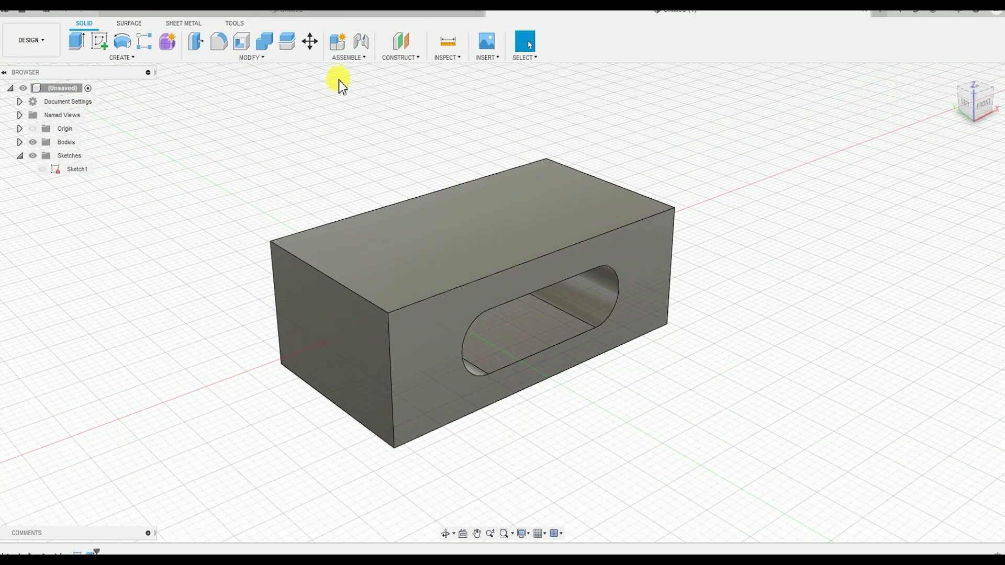
{"action": "left_click", "coordinate": [263, 60]}
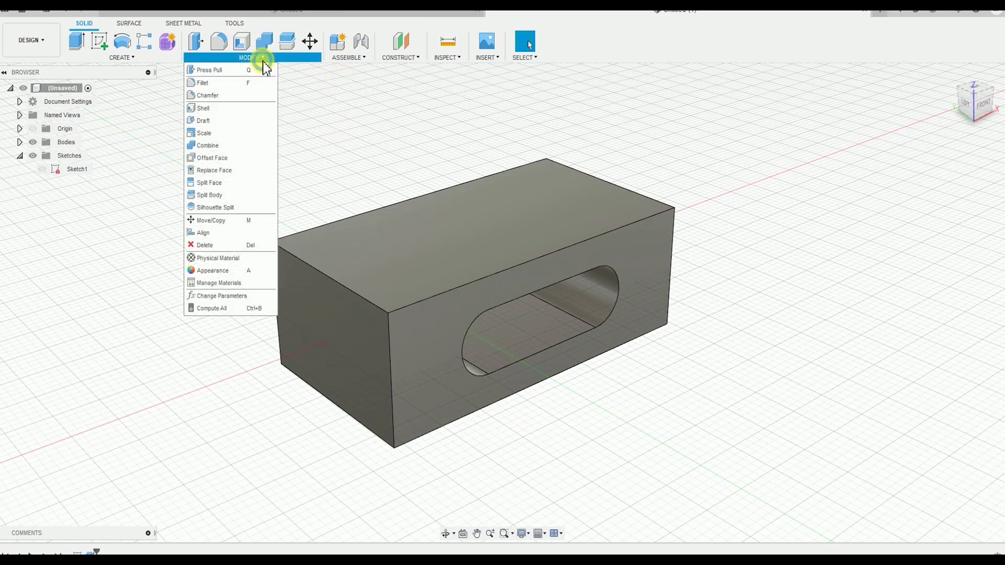
{"action": "left_click", "coordinate": [225, 97]}
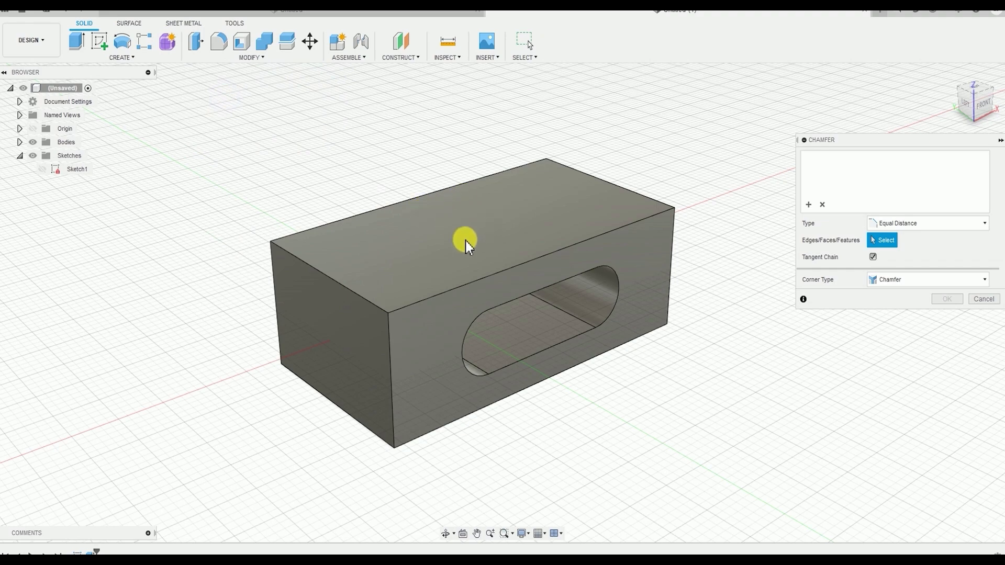
{"action": "middle_click_drag", "start_coordinate": [466, 240], "coordinate": [388, 294], "text": "shift"}
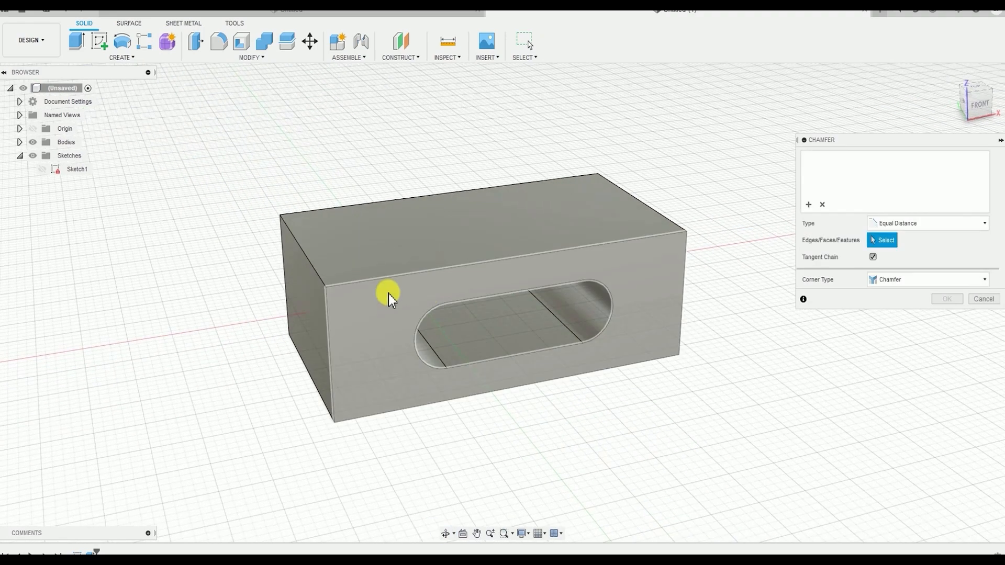
{"action": "left_click", "coordinate": [308, 262]}
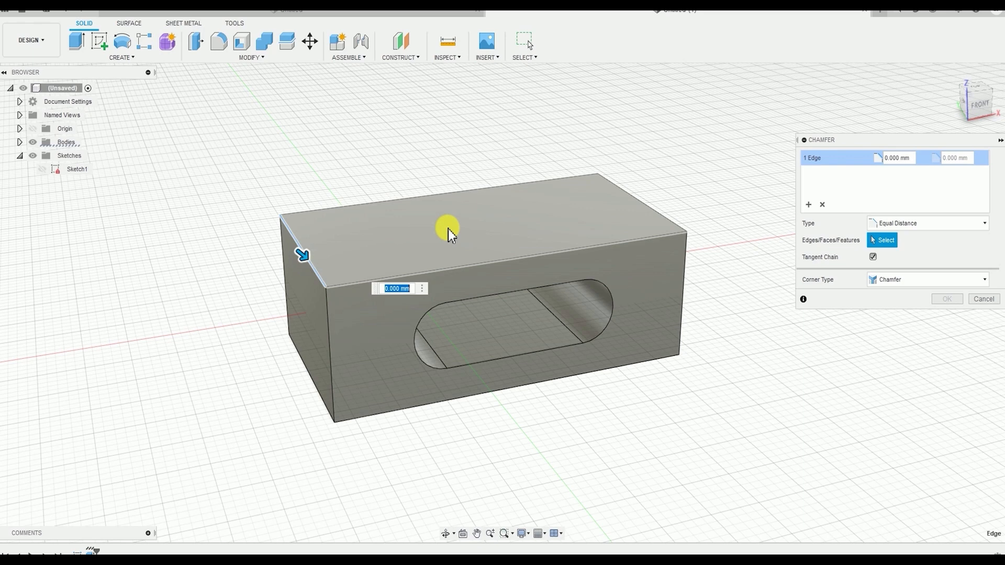
{"action": "type", "text": "1"}
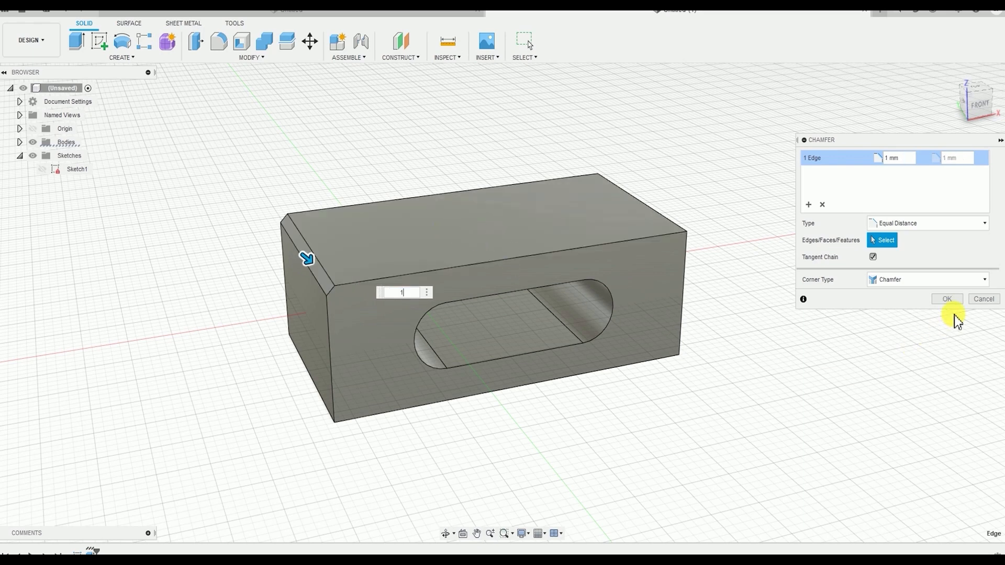
{"action": "left_click", "coordinate": [949, 299]}
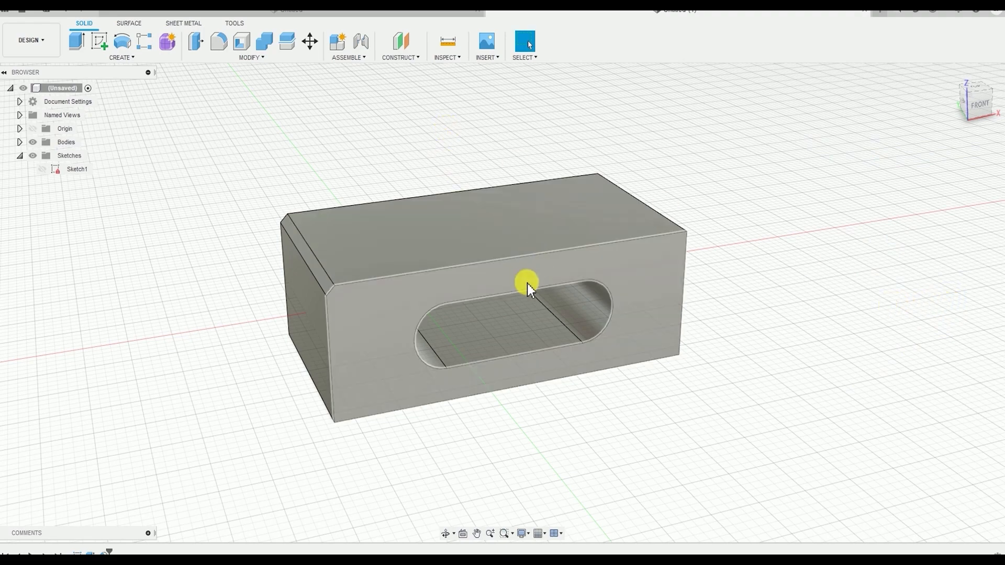
Chamfer the body's two long bottom edges, front and rear, with an equal distance of 1 mm
{"action": "middle_click_drag", "start_coordinate": [552, 240], "coordinate": [535, 221], "text": "shift"}
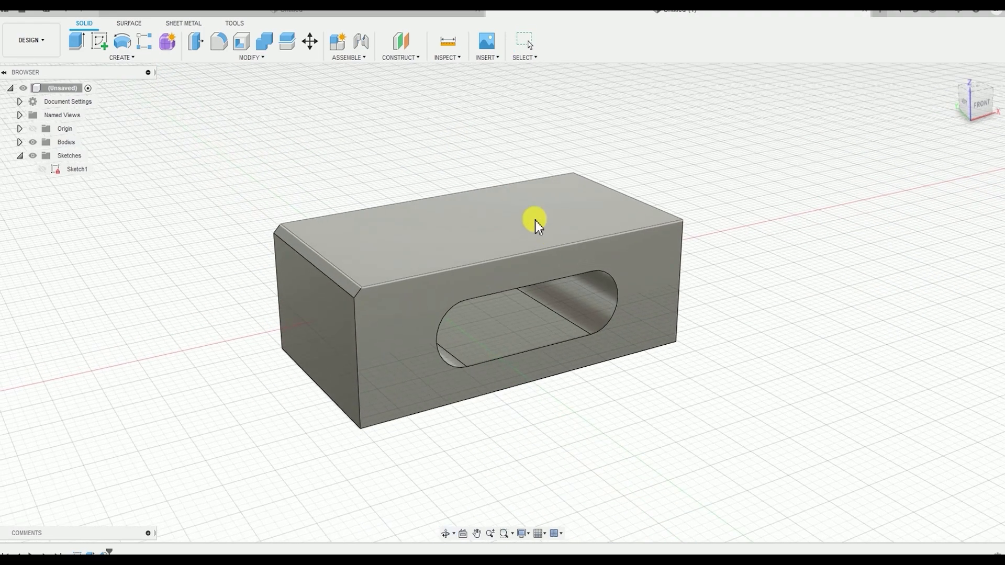
{"action": "left_click", "coordinate": [225, 58]}
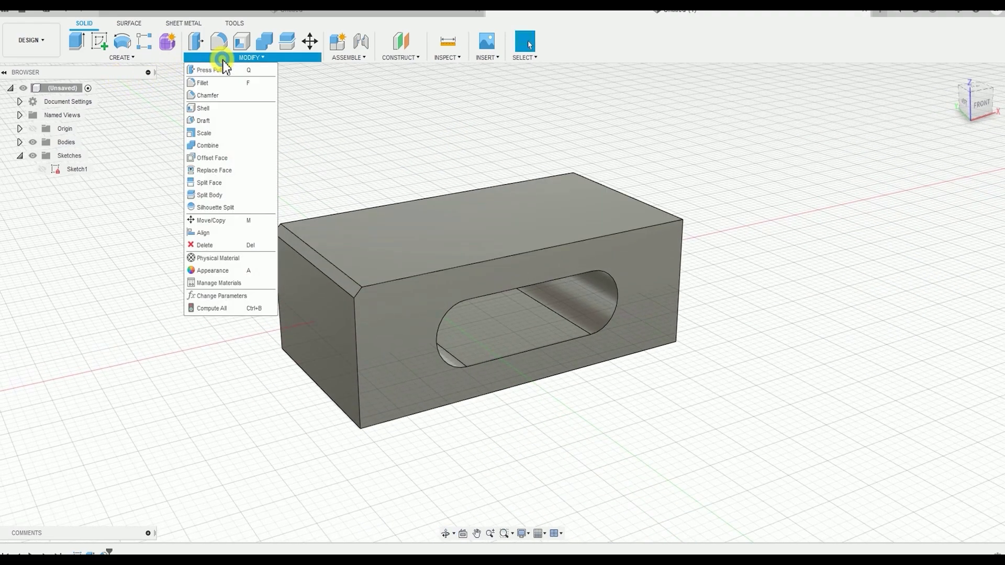
{"action": "left_click", "coordinate": [221, 96]}
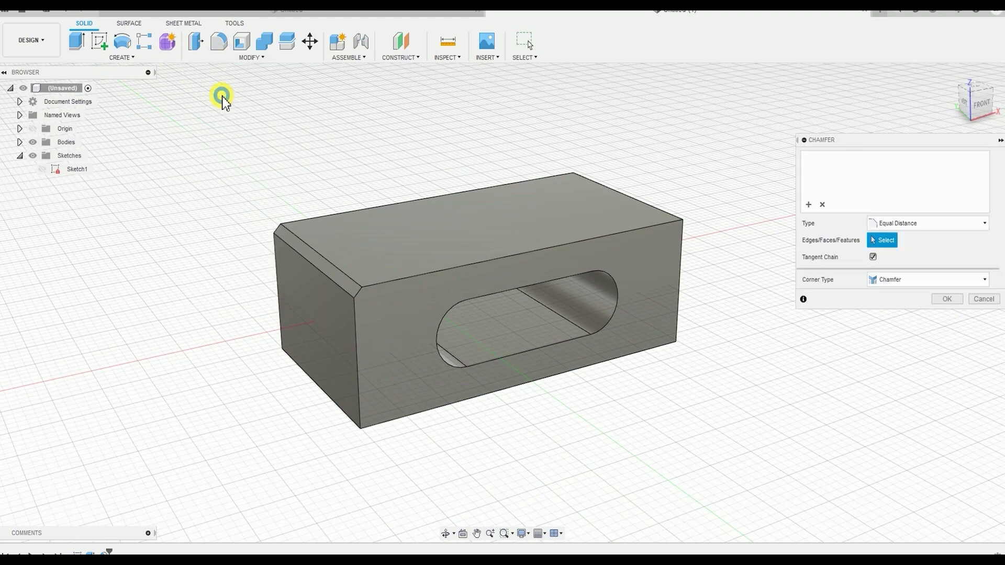
{"action": "left_click", "coordinate": [464, 402]}
{"action": "middle_click_drag", "start_coordinate": [260, 359], "coordinate": [467, 384], "text": "shift"}
{"action": "left_click", "coordinate": [445, 406]}
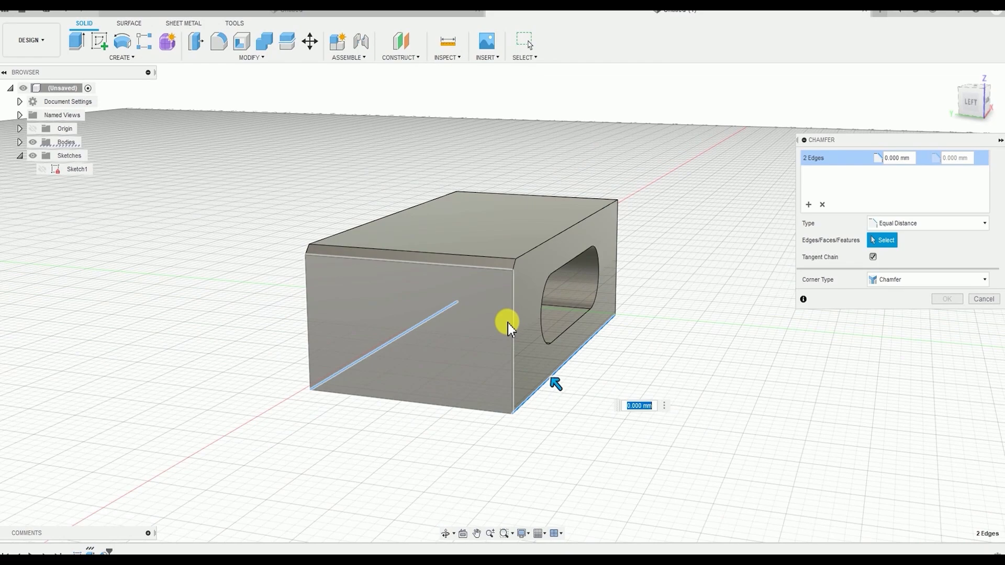
{"action": "type", "text": "1"}
{"action": "middle_click_drag", "start_coordinate": [412, 441], "coordinate": [406, 433], "text": "shift"}
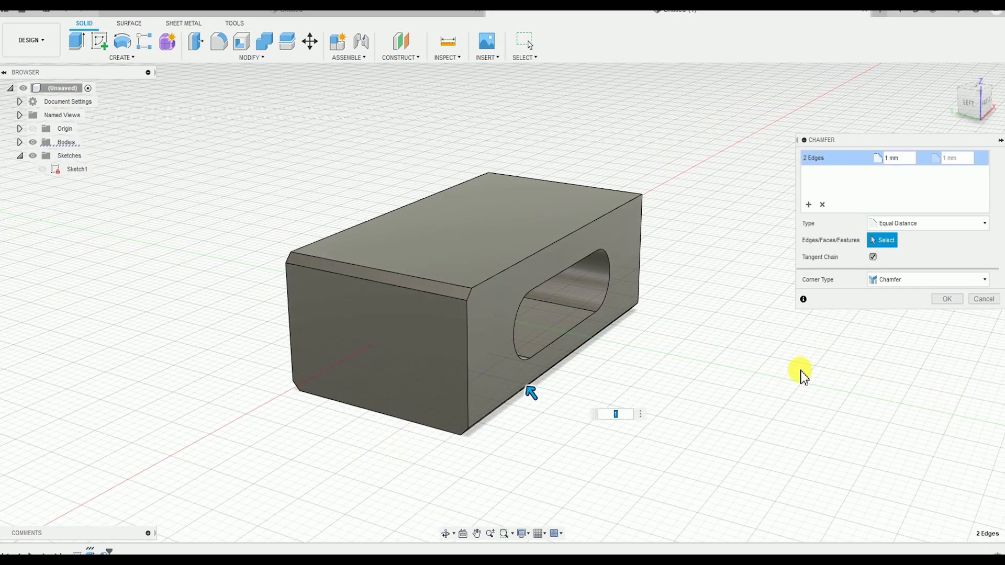
{"action": "left_click", "coordinate": [941, 304]}
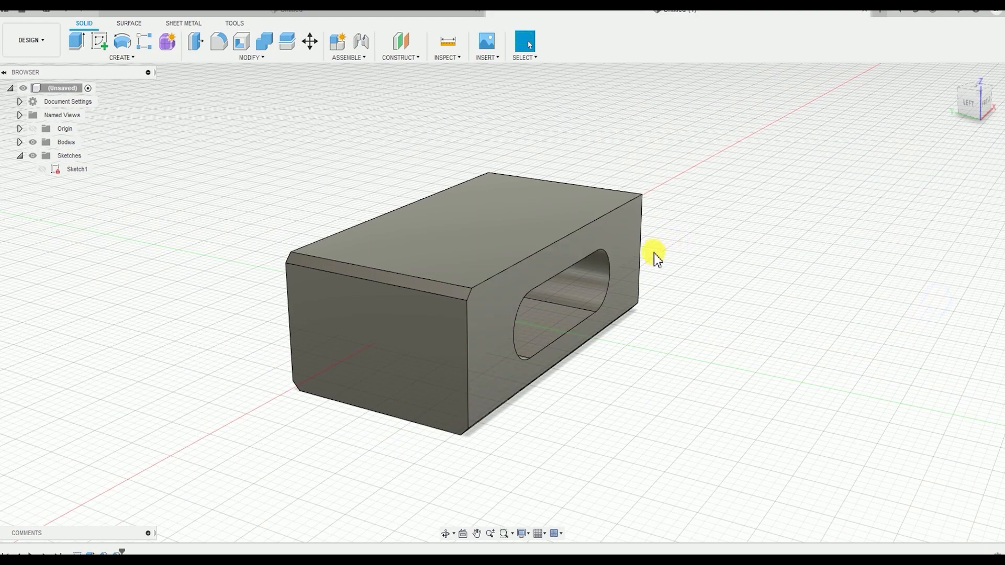
Reopen the rectangle and slot sketch from the design history for editing
{"action": "middle_click_drag", "start_coordinate": [592, 353], "coordinate": [608, 370]}
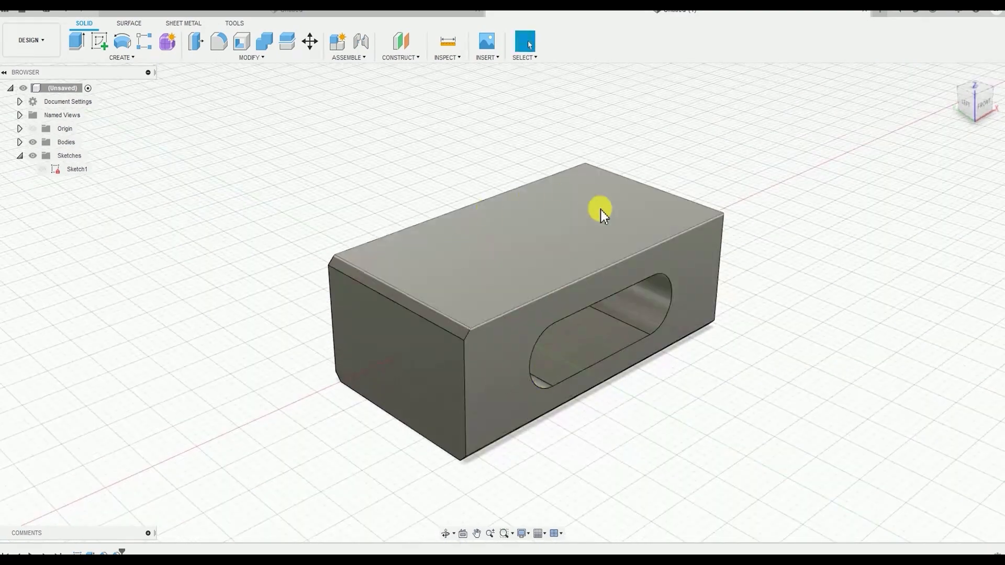
{"action": "middle_click_drag", "start_coordinate": [388, 339], "coordinate": [377, 318]}
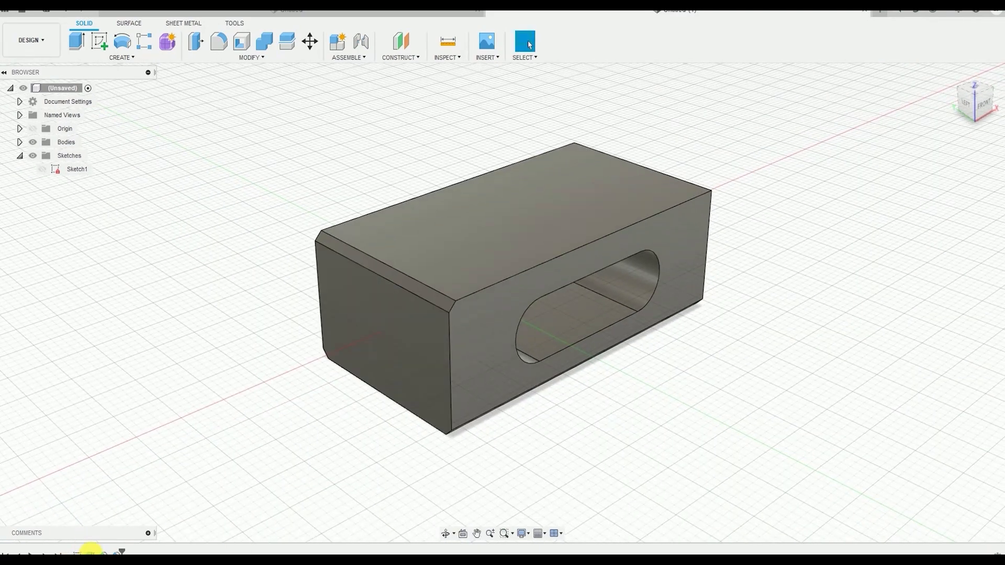
{"action": "left_click", "coordinate": [78, 553]}
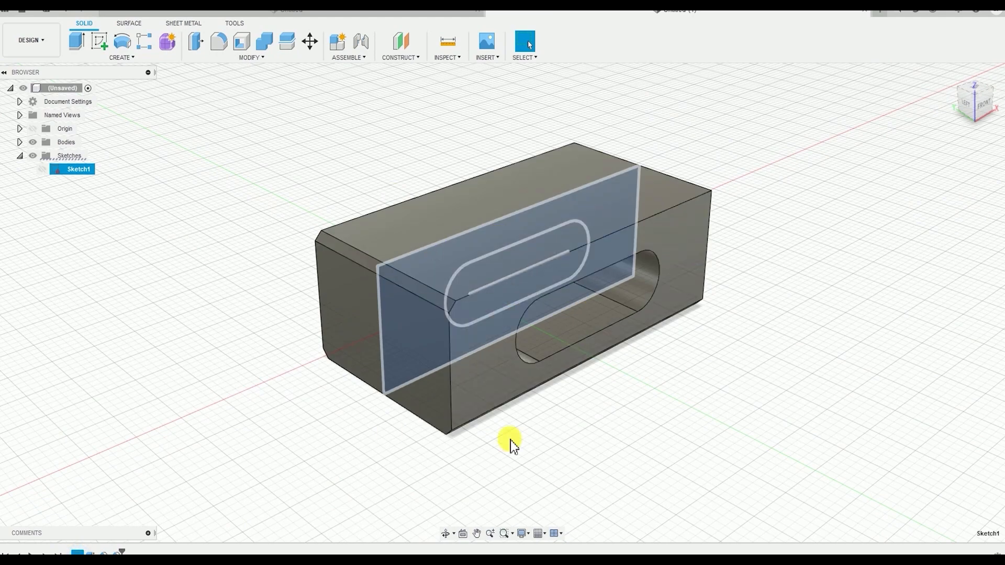
{"action": "left_click", "coordinate": [606, 457]}
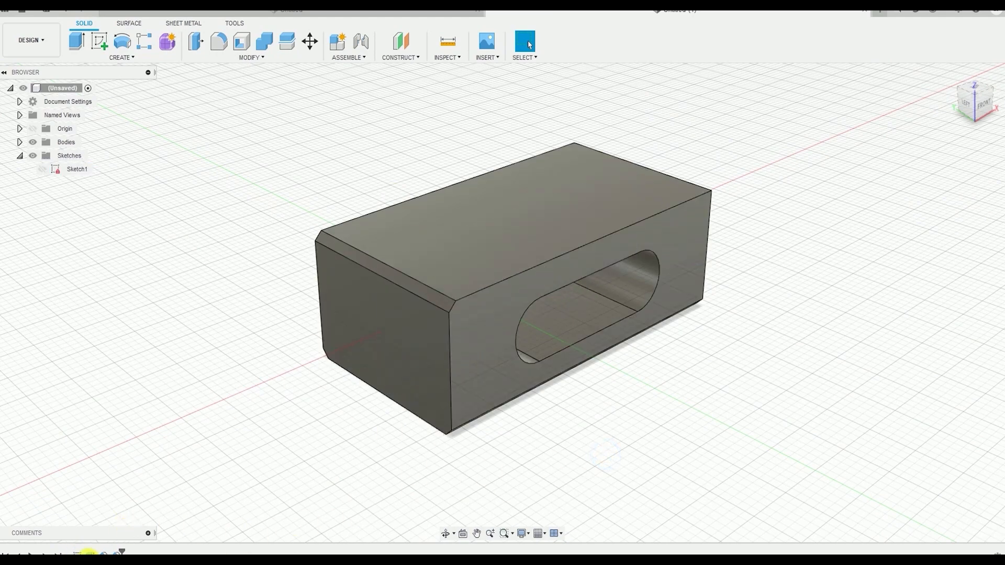
{"action": "left_click", "coordinate": [76, 553]}
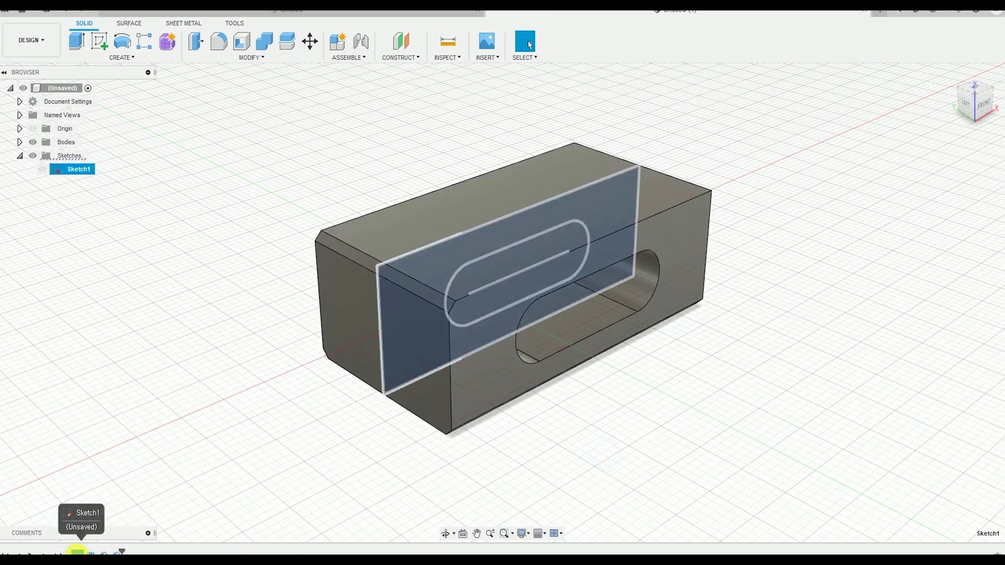
{"action": "double_click", "coordinate": [77, 553]}
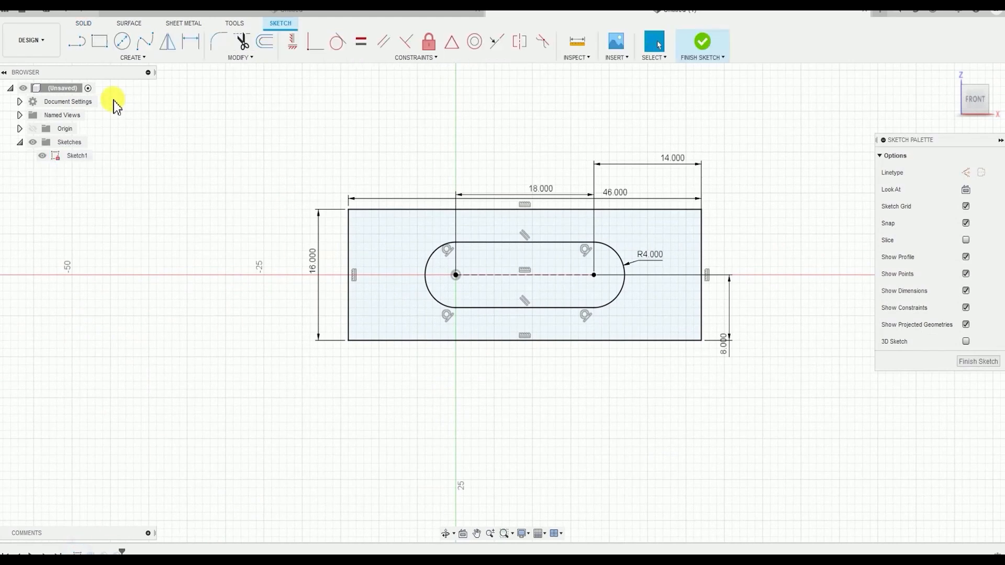
Fillet the upper-left corner of the rectangle in the sketch with a 4 mm radius
{"action": "left_click", "coordinate": [219, 42]}
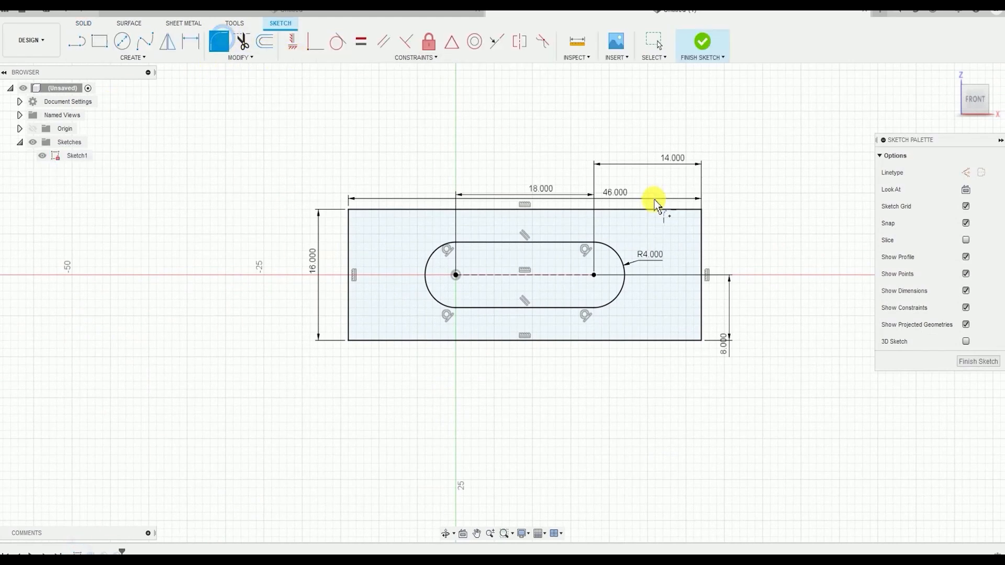
{"action": "left_click", "coordinate": [367, 210]}
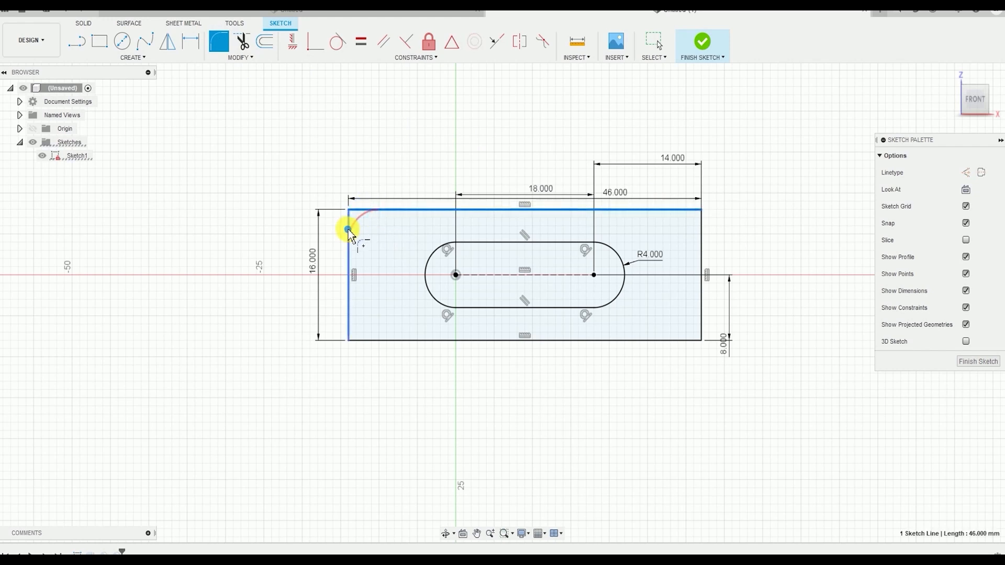
{"action": "left_click", "coordinate": [348, 224]}
{"action": "key", "text": "Return"}
{"action": "key", "text": "Escape"}
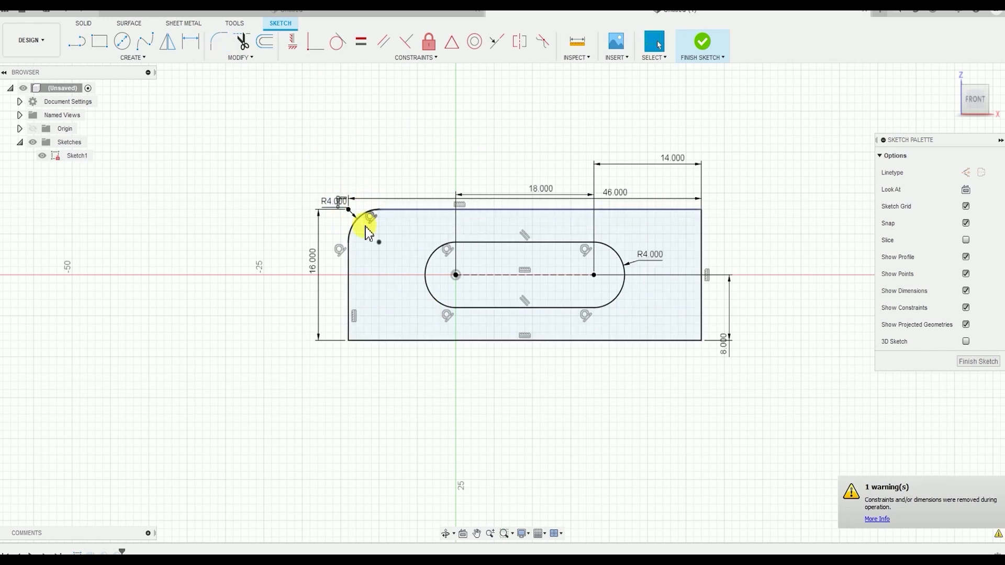
Set the radius of the sketch's corner fillet to 3 mm
{"action": "scroll", "coordinate": [338, 207], "scroll_direction": "up", "scroll_amount": 2}
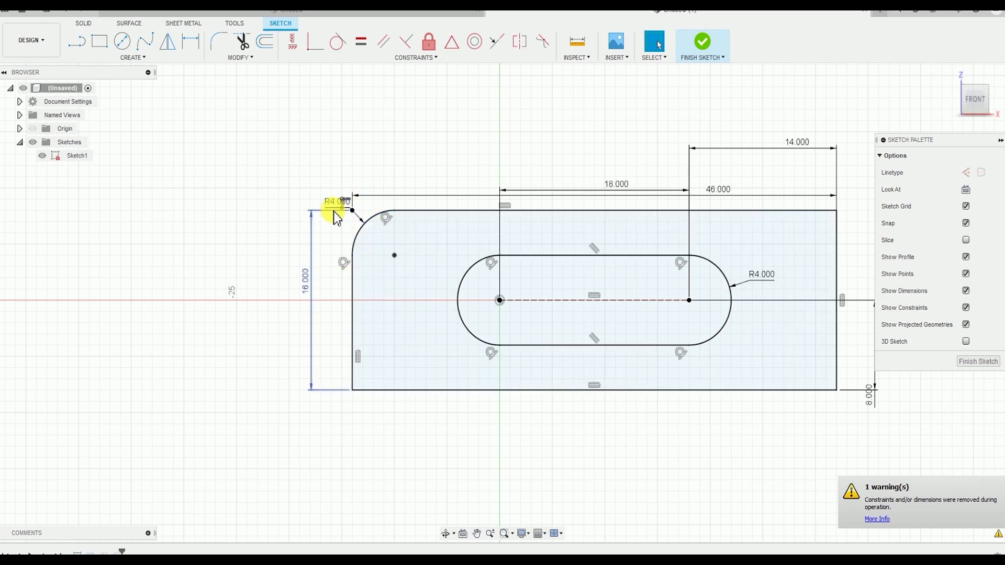
{"action": "double_click", "coordinate": [337, 203]}
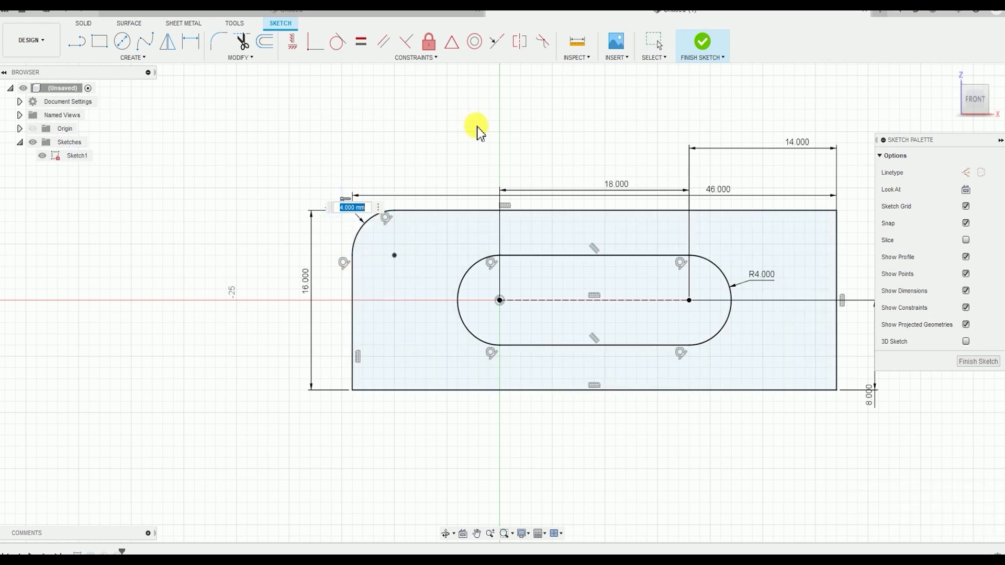
{"action": "type", "text": "3"}
{"action": "key", "text": "Return"}
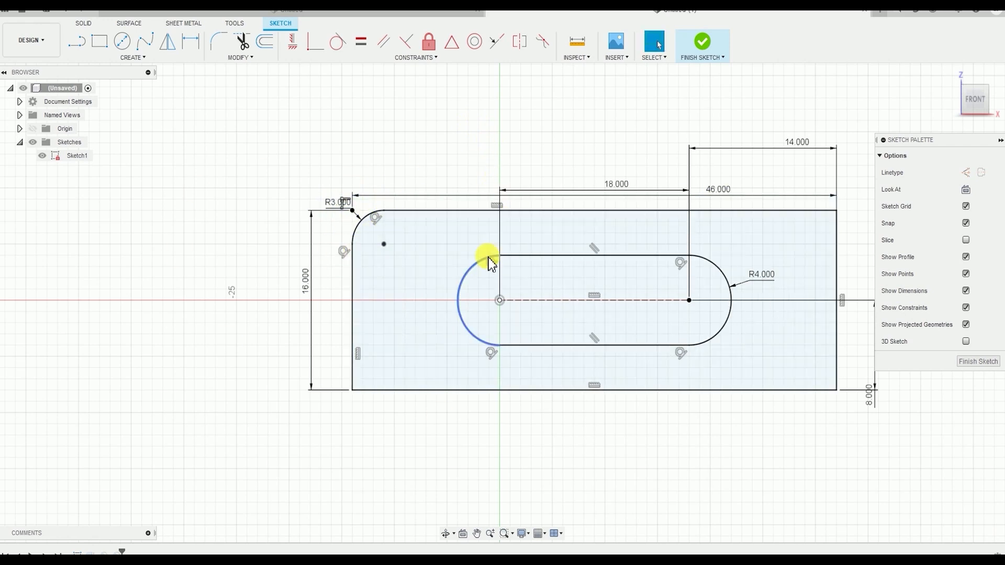
Delete the corner fillet arc and close the rectangle's open upper-left corner with straight lines
{"action": "left_click", "coordinate": [366, 216]}
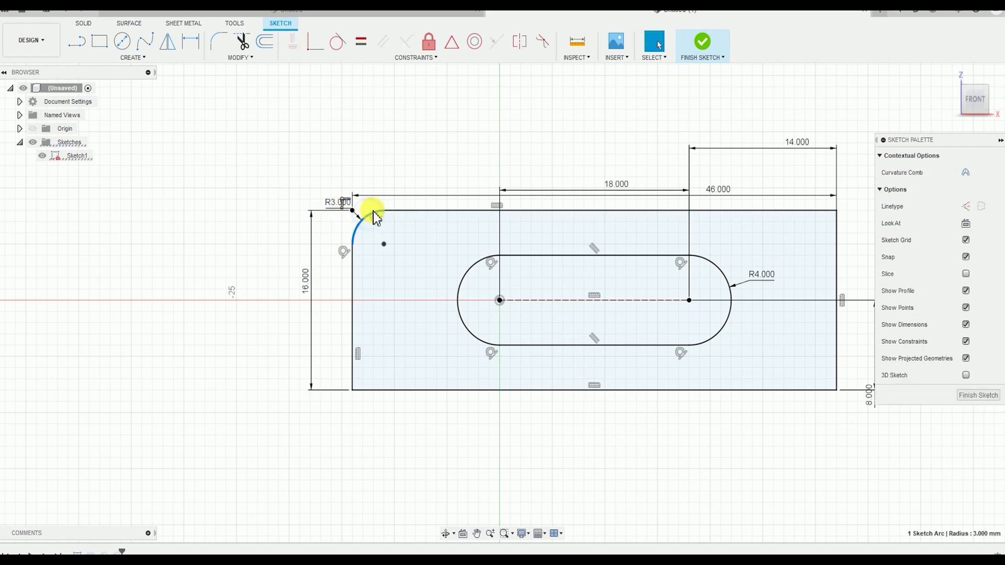
{"action": "left_click", "coordinate": [233, 207]}
{"action": "left_click", "coordinate": [368, 216]}
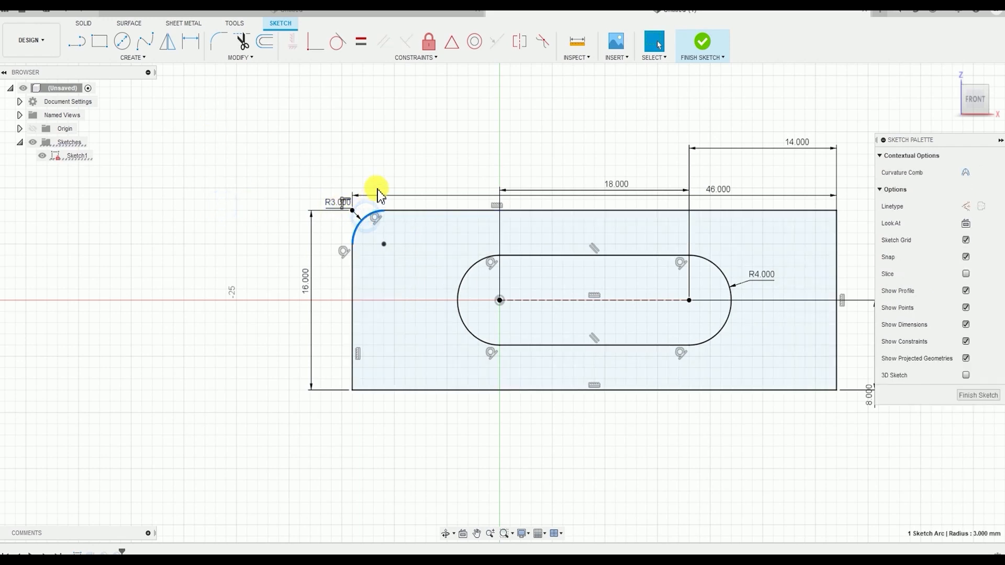
{"action": "key", "text": "Delete"}
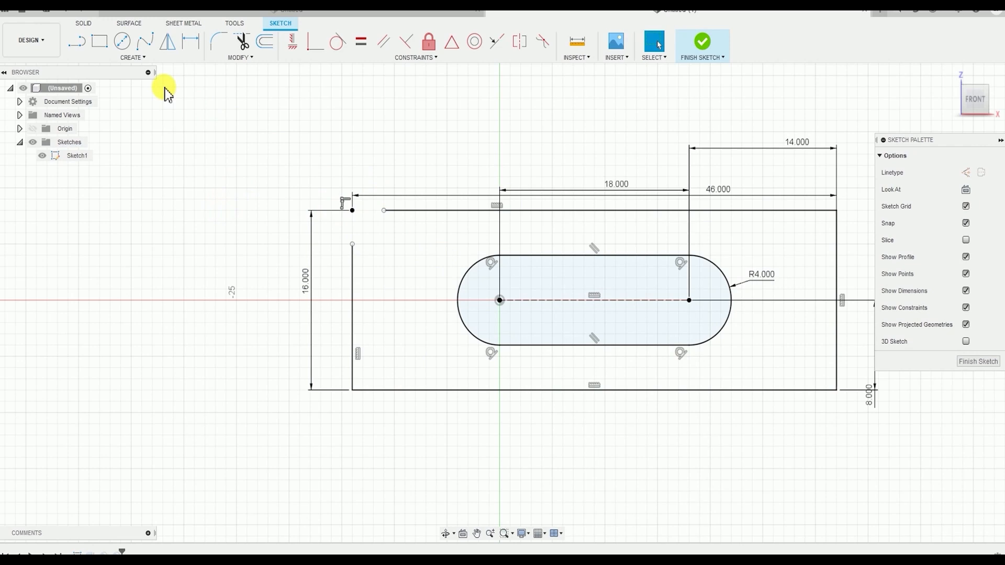
{"action": "left_click", "coordinate": [78, 42]}
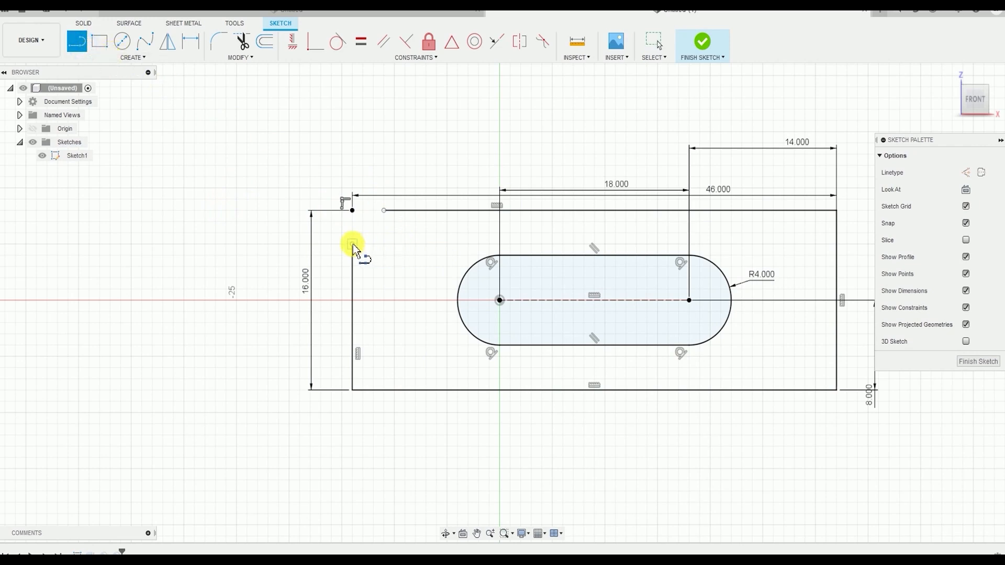
{"action": "left_click", "coordinate": [352, 210]}
{"action": "left_click", "coordinate": [386, 211]}
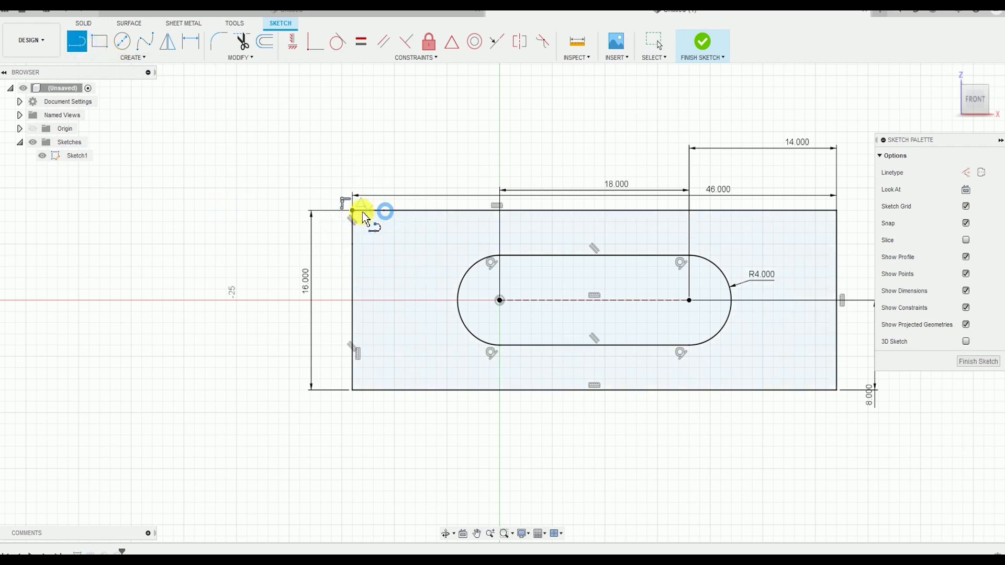
{"action": "key", "text": "Escape"}
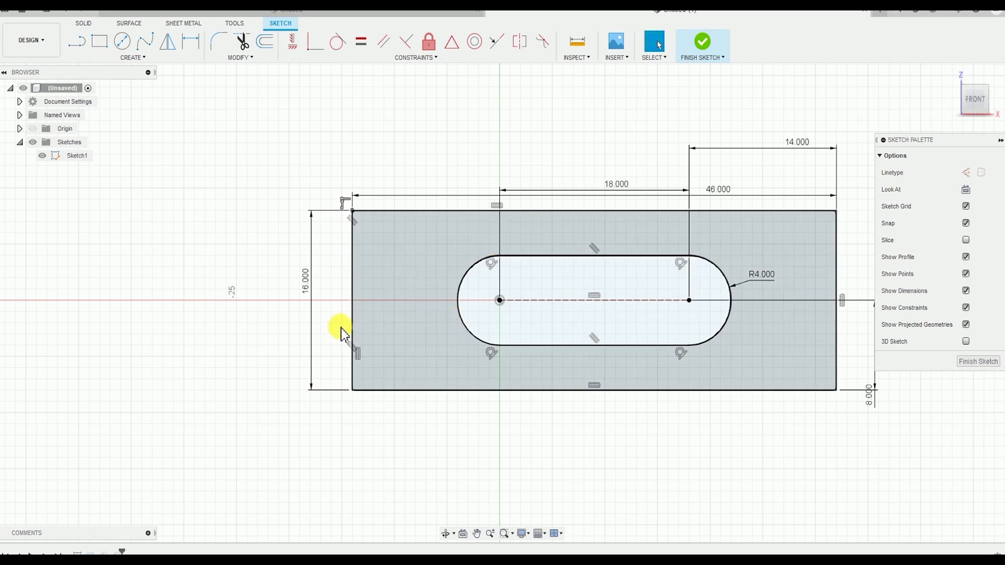
Try to apply an equal-distance sketch chamfer to the rectangle's upper-left corner
{"action": "left_click", "coordinate": [240, 57]}
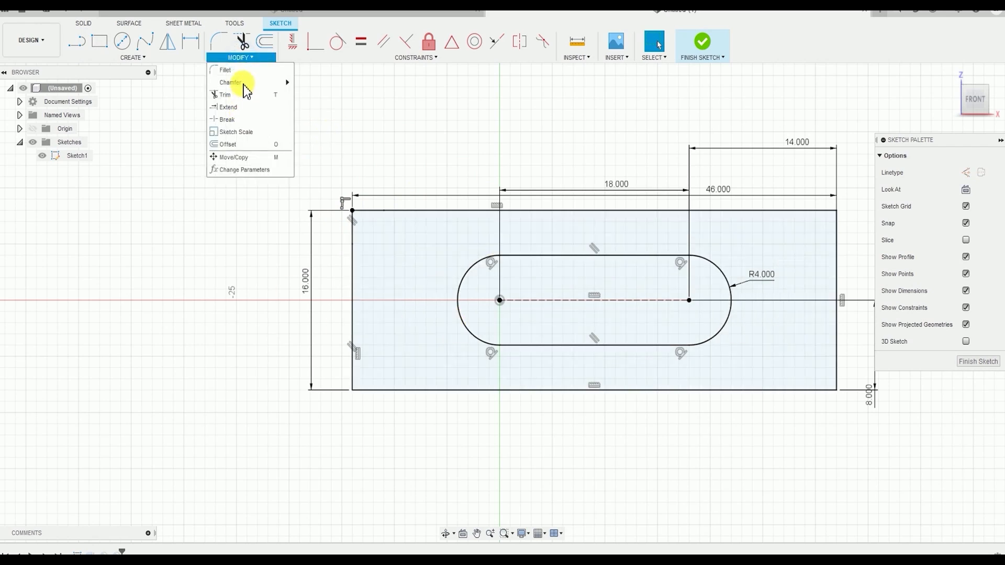
{"action": "left_click", "coordinate": [243, 82]}
{"action": "left_click", "coordinate": [313, 82]}
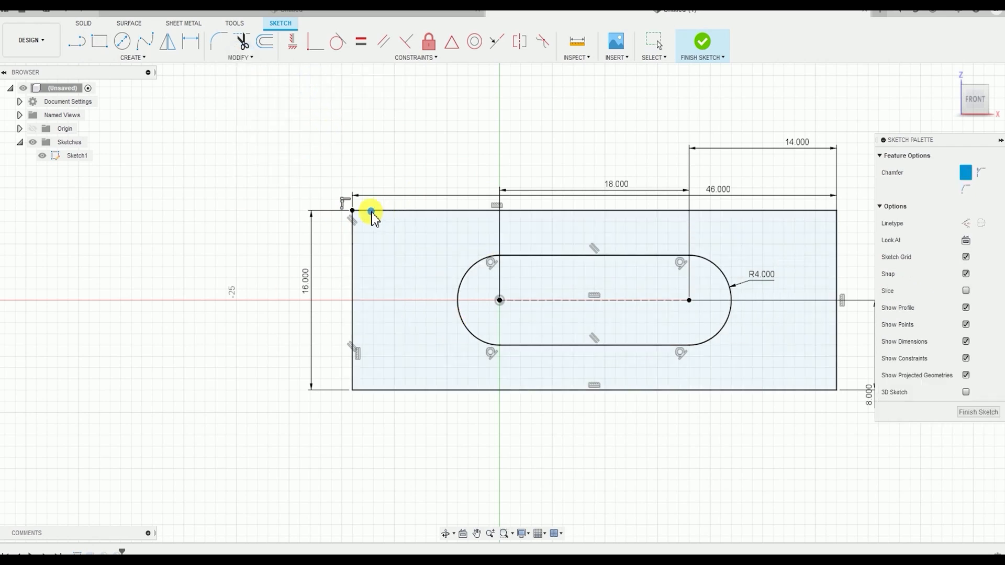
{"action": "left_click", "coordinate": [371, 211]}
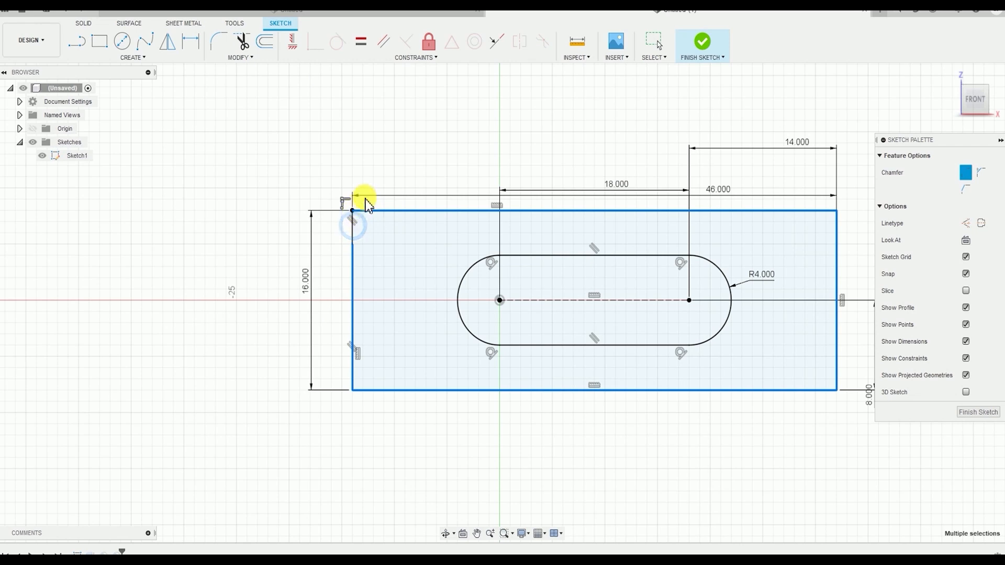
{"action": "left_click", "coordinate": [354, 220]}
{"action": "left_click", "coordinate": [356, 210]}
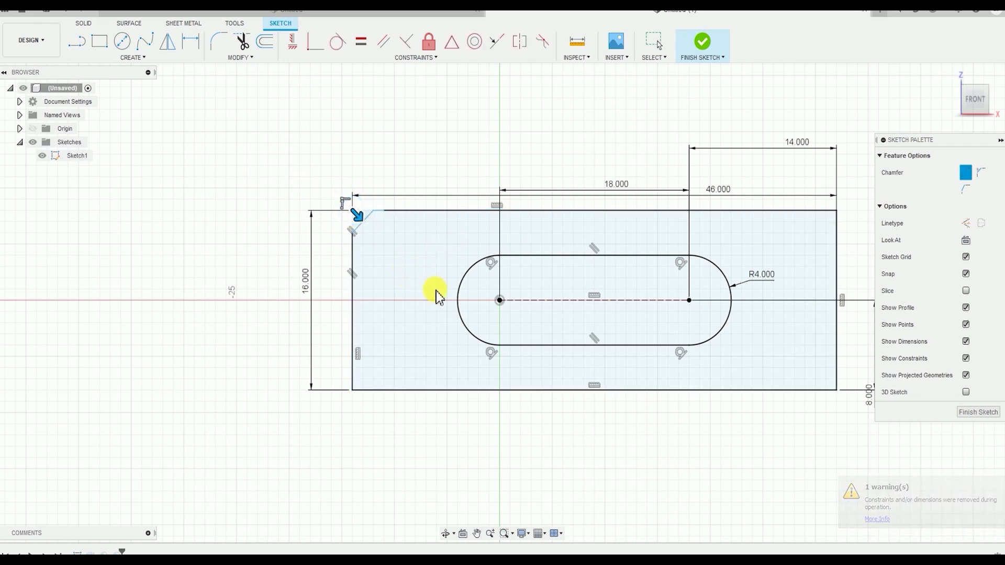
{"action": "key", "text": "Escape"}
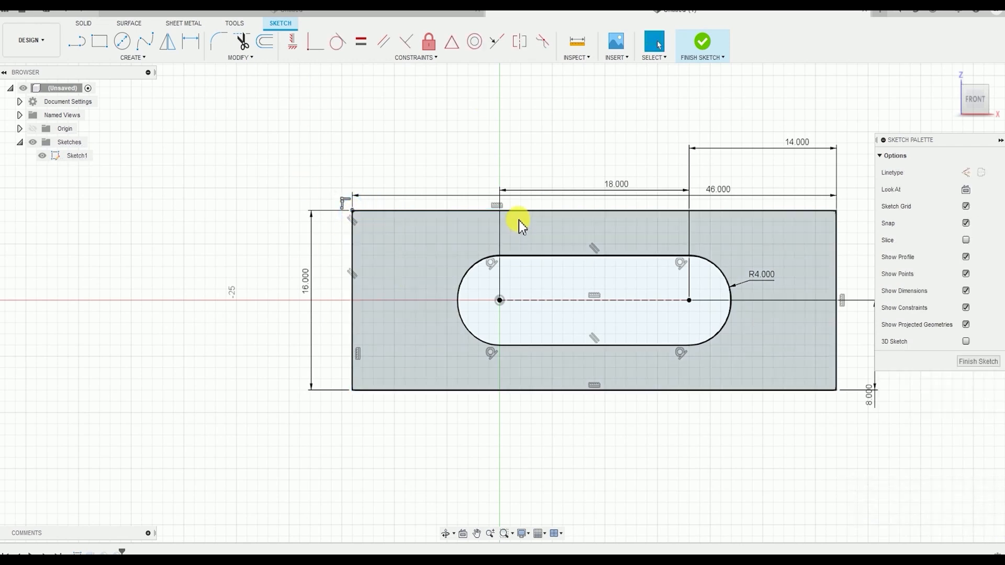
Undo the corner edits in the sketch and go back to the solid body
{"action": "left_click", "coordinate": [563, 355]}
{"action": "key", "text": "ctrl+z"}
{"action": "key", "text": "ctrl+z"}
{"action": "key", "text": "ctrl+z"}
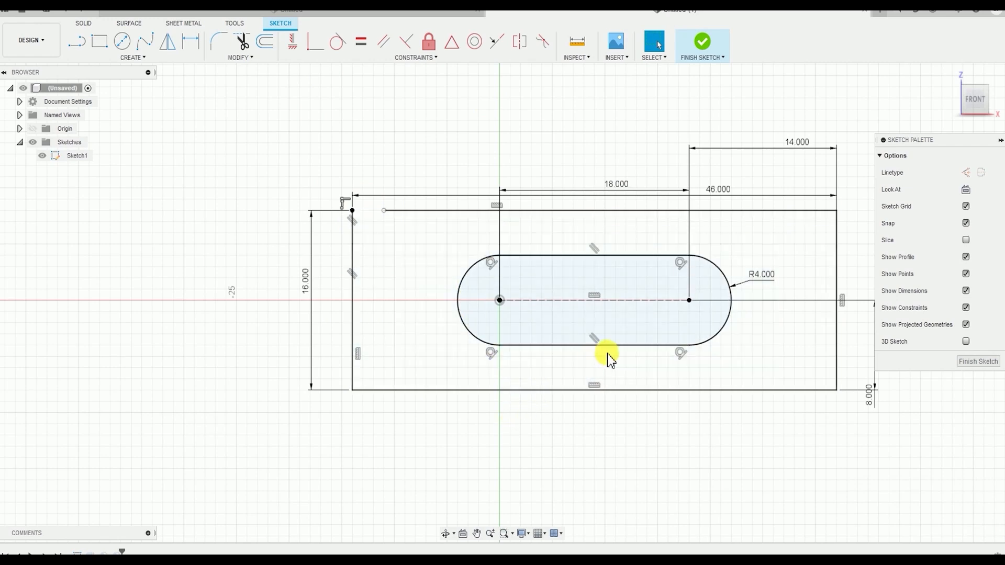
{"action": "key", "text": "ctrl+z"}
{"action": "key", "text": "ctrl+z"}
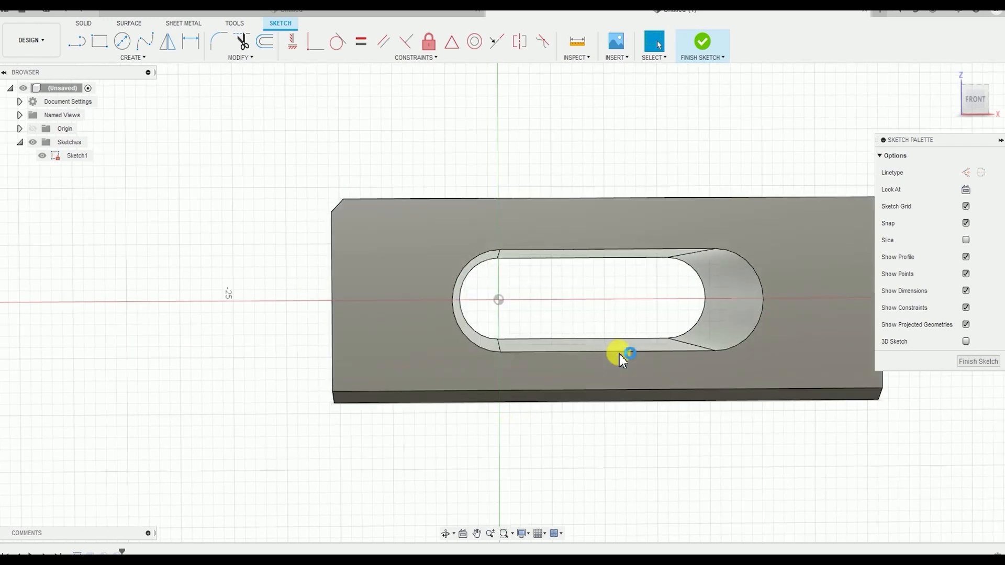
{"action": "middle_click_drag", "start_coordinate": [567, 383], "coordinate": [548, 390]}
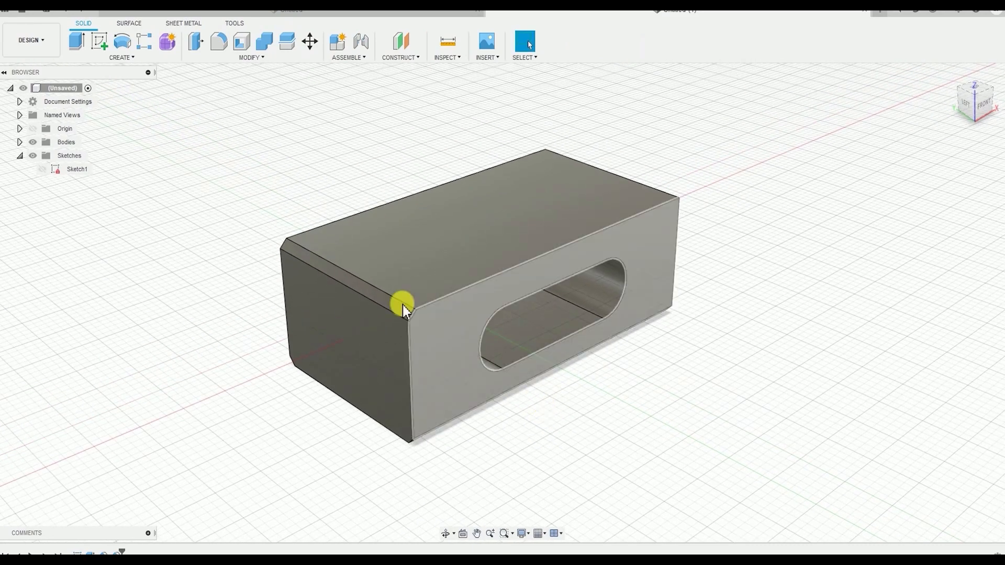
Check the settings of the chamfer on the left end's top edge from the design history, and delete that chamfer
{"action": "scroll", "coordinate": [403, 306], "scroll_direction": "up", "scroll_amount": 5}
{"action": "scroll", "coordinate": [577, 423], "scroll_direction": "down", "scroll_amount": 5}
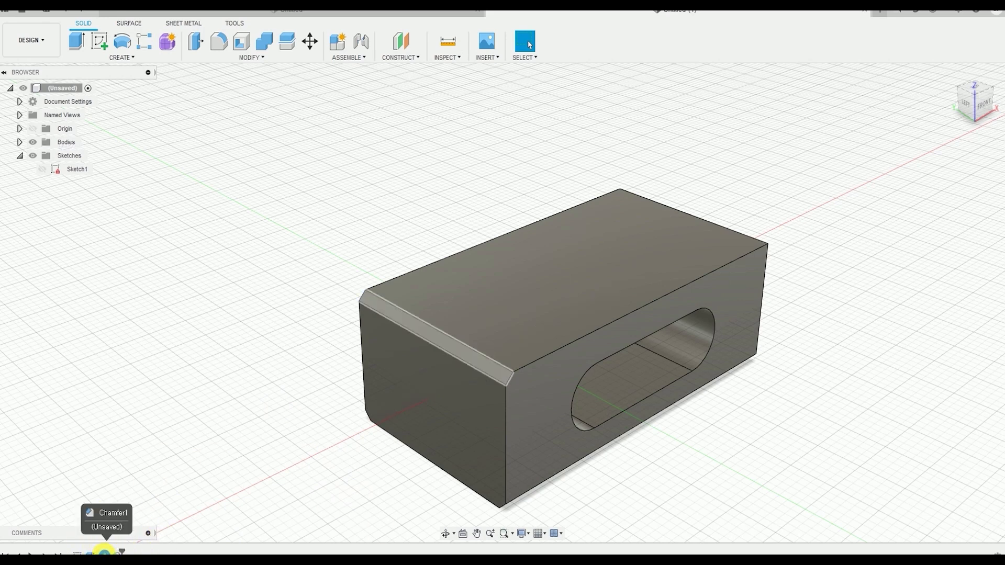
{"action": "double_click", "coordinate": [103, 552]}
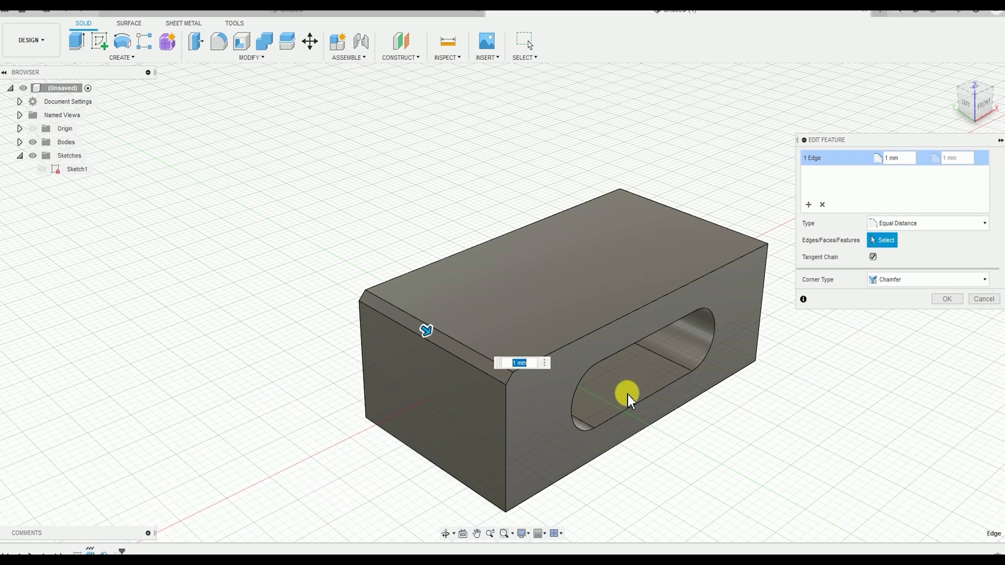
{"action": "key", "text": "Return"}
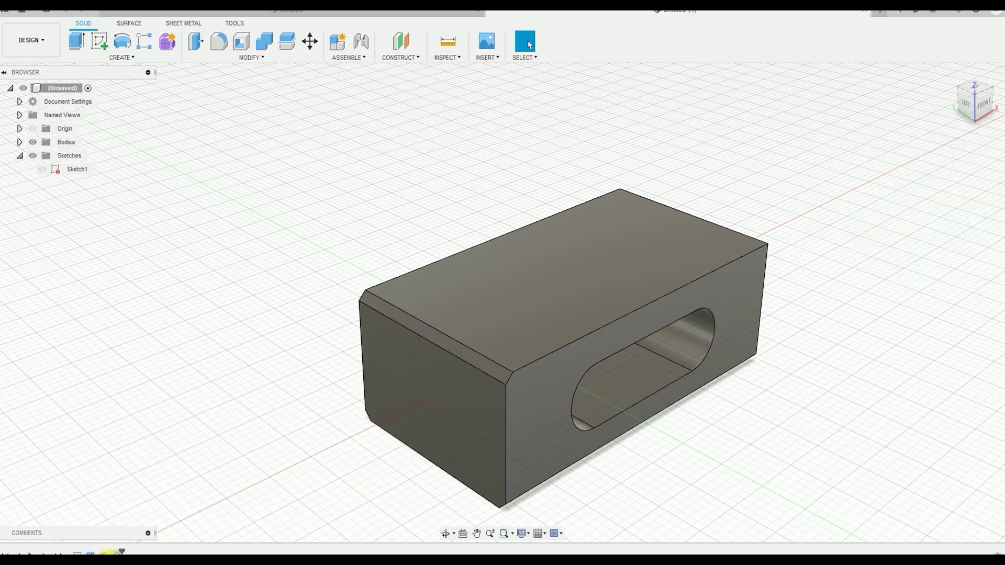
{"action": "right_click", "coordinate": [99, 553]}
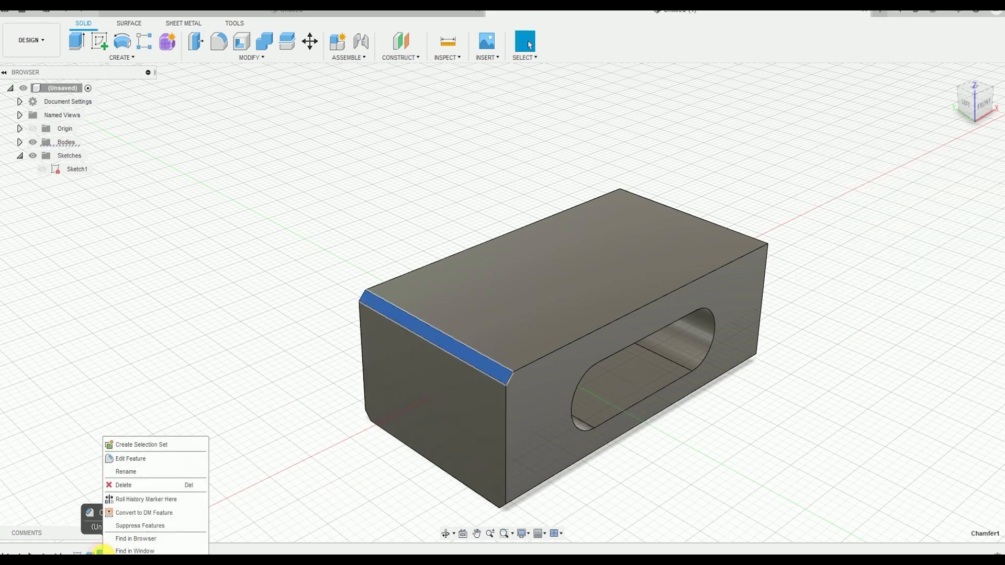
{"action": "left_click", "coordinate": [126, 485]}
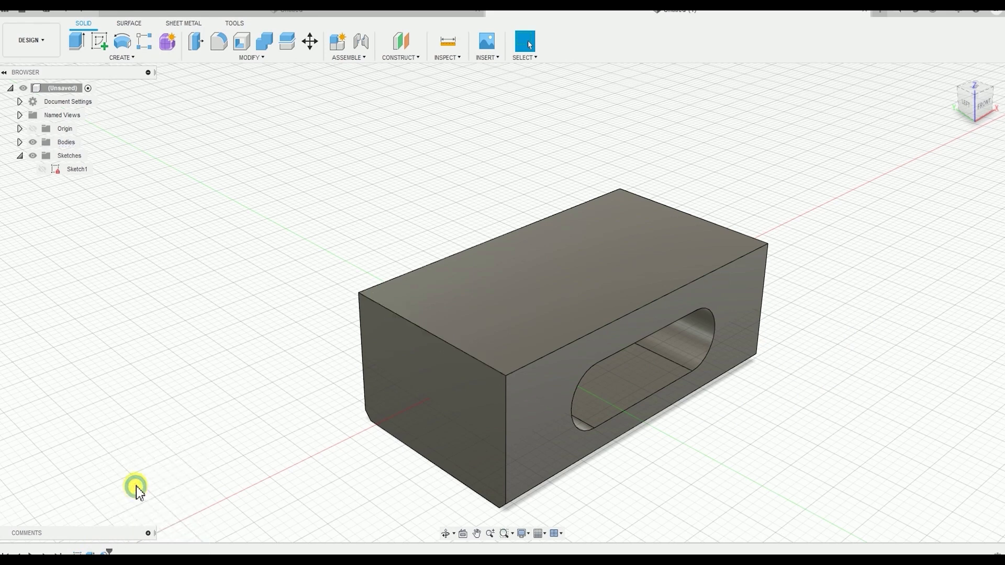
Try a constant-radius fillet of 2.5 mm on the top edge of the body's left end face
{"action": "left_click", "coordinate": [263, 61]}
{"action": "left_click", "coordinate": [233, 84]}
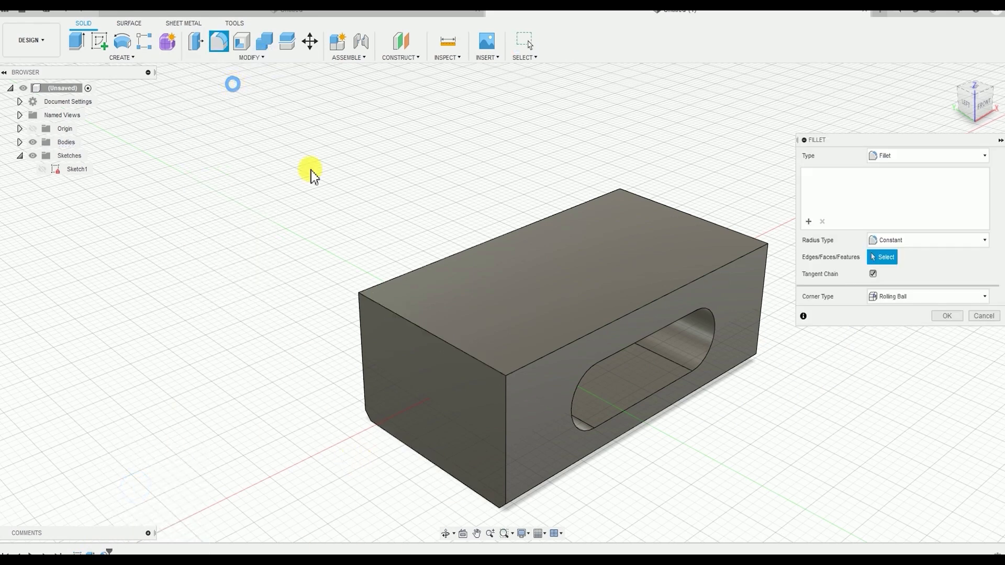
{"action": "left_click", "coordinate": [435, 334]}
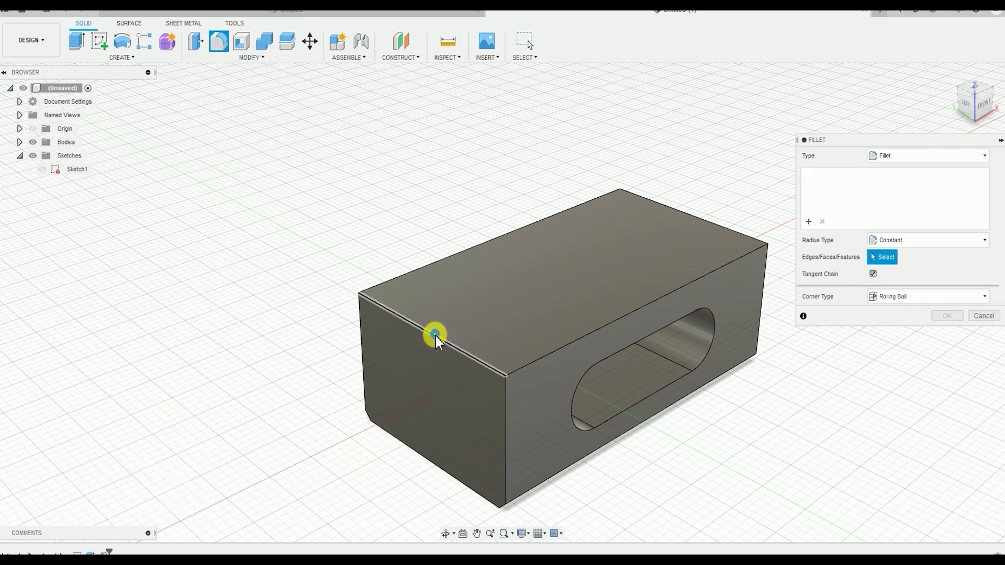
{"action": "left_click", "coordinate": [462, 352]}
{"action": "left_click_drag", "start_coordinate": [459, 346], "coordinate": [515, 379]}
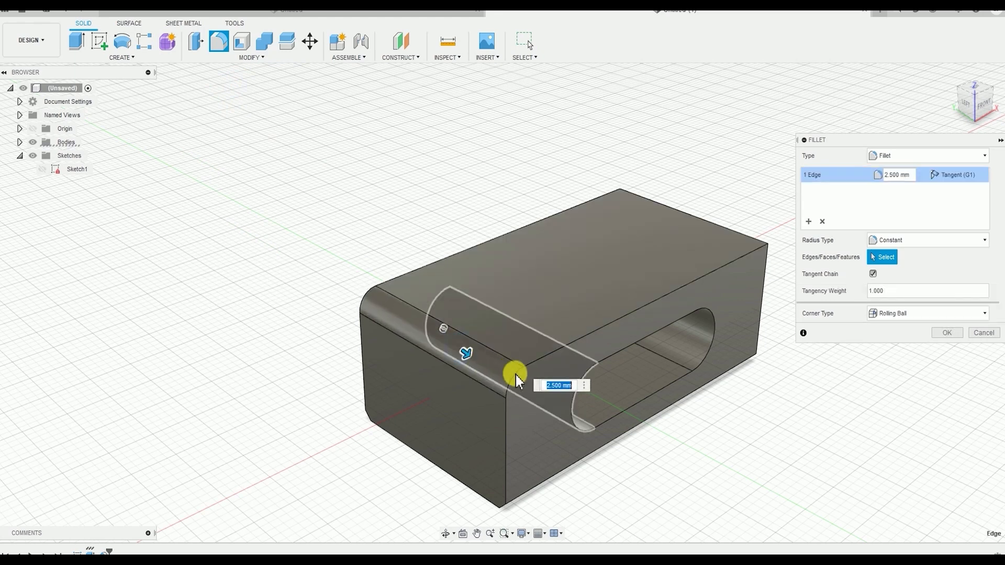
{"action": "key", "text": "Escape"}
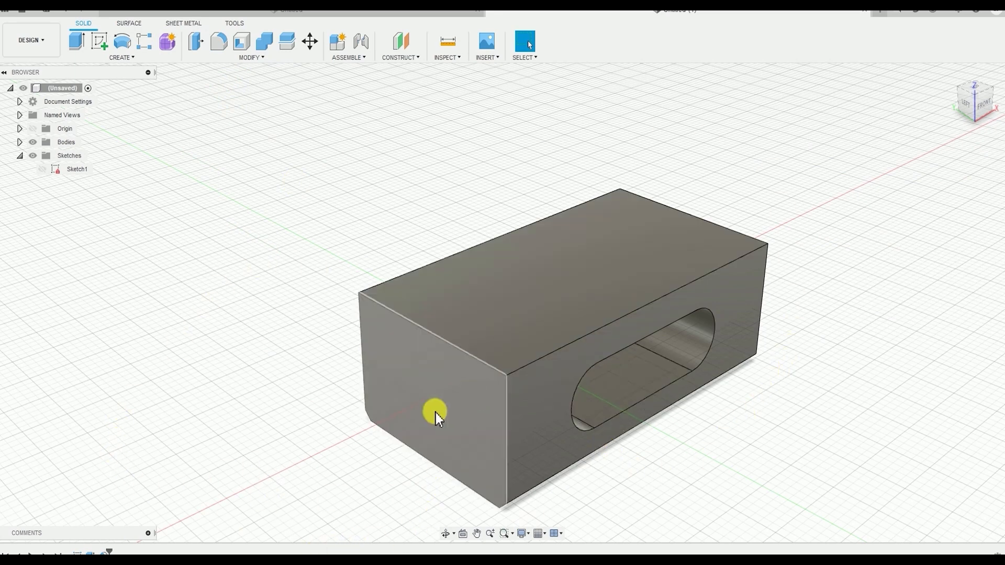
Undo the deletion of the chamfer on the left end's top edge
{"action": "middle_click_drag", "start_coordinate": [448, 359], "coordinate": [451, 331], "text": "shift"}
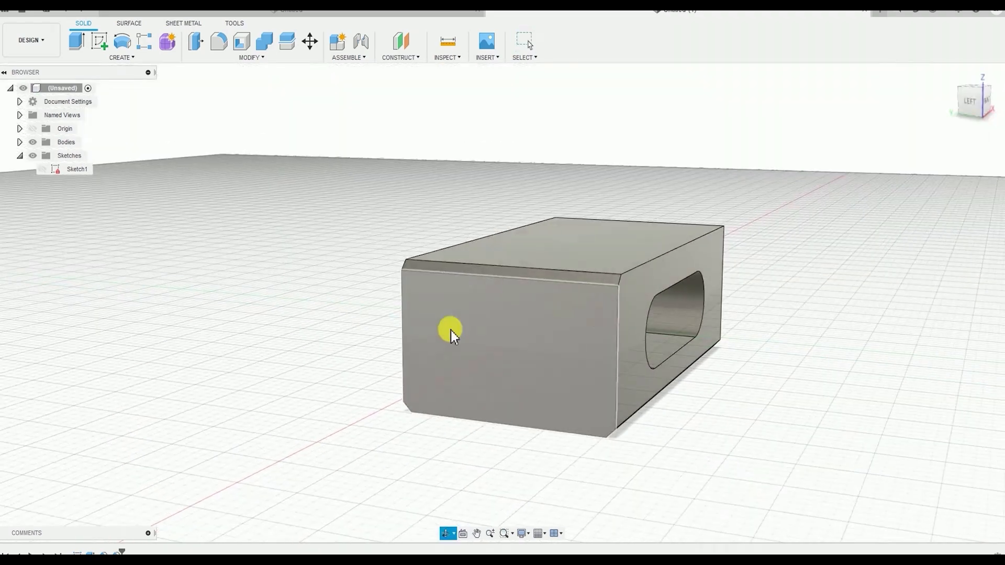
{"action": "middle_click_drag", "start_coordinate": [661, 173], "coordinate": [664, 292], "text": "shift"}
{"action": "left_click", "coordinate": [262, 57]}
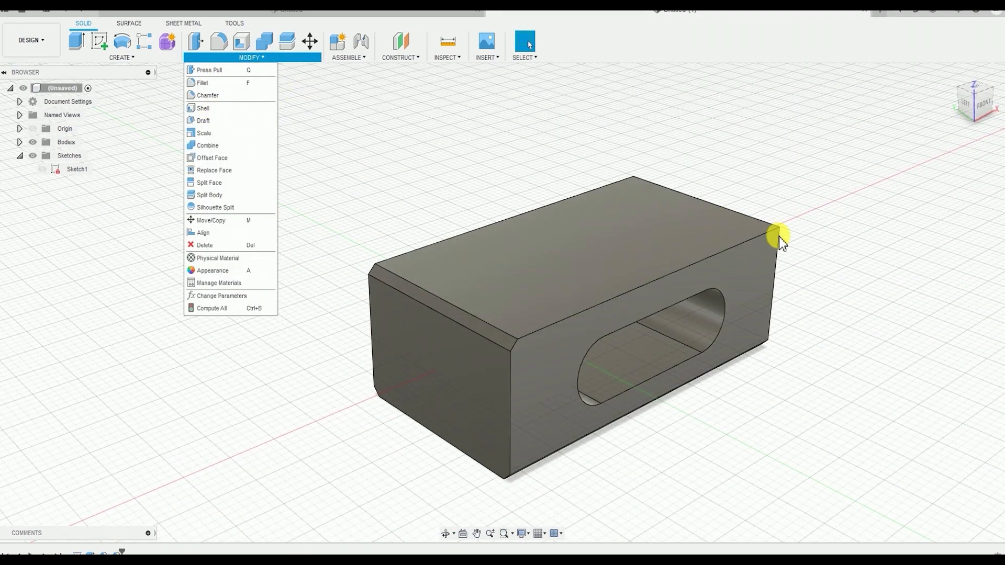
{"action": "left_click", "coordinate": [807, 337]}
Apply a constant-radius fillet of 1 mm to the top edge of the body's right end face
{"action": "middle_click_drag", "start_coordinate": [776, 419], "coordinate": [786, 412], "text": "shift"}
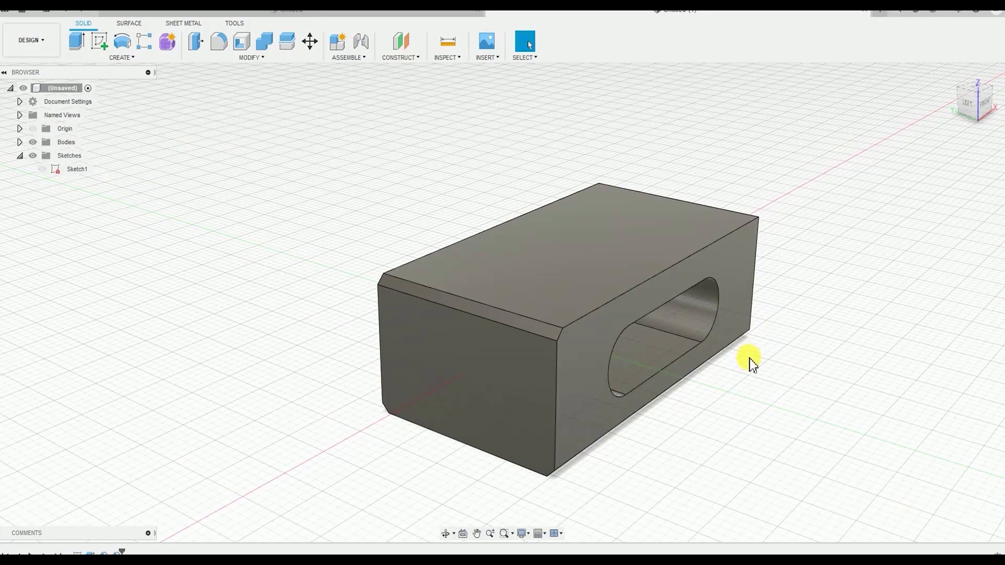
{"action": "middle_click_drag", "start_coordinate": [750, 360], "coordinate": [718, 358], "text": "shift"}
{"action": "middle_click_drag", "start_coordinate": [775, 375], "coordinate": [576, 183], "text": "shift"}
{"action": "left_click", "coordinate": [250, 57]}
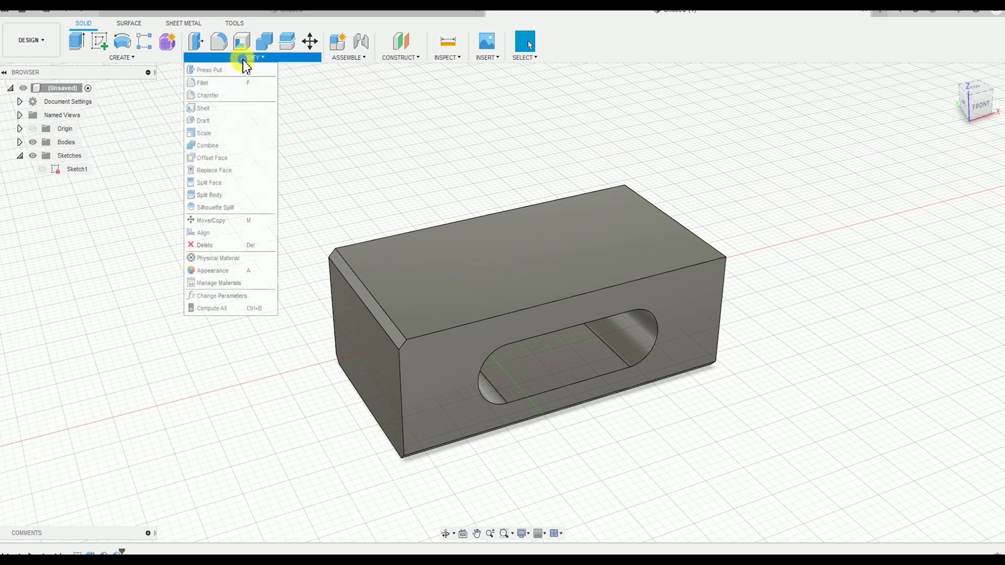
{"action": "left_click", "coordinate": [230, 83]}
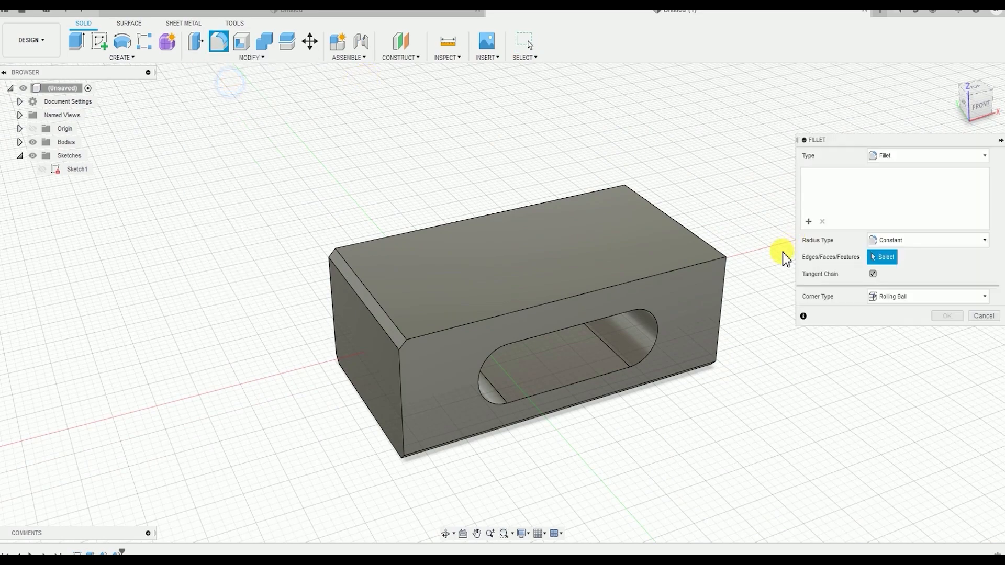
{"action": "scroll", "coordinate": [707, 251], "scroll_direction": "up", "scroll_amount": 3}
{"action": "left_click", "coordinate": [689, 245]}
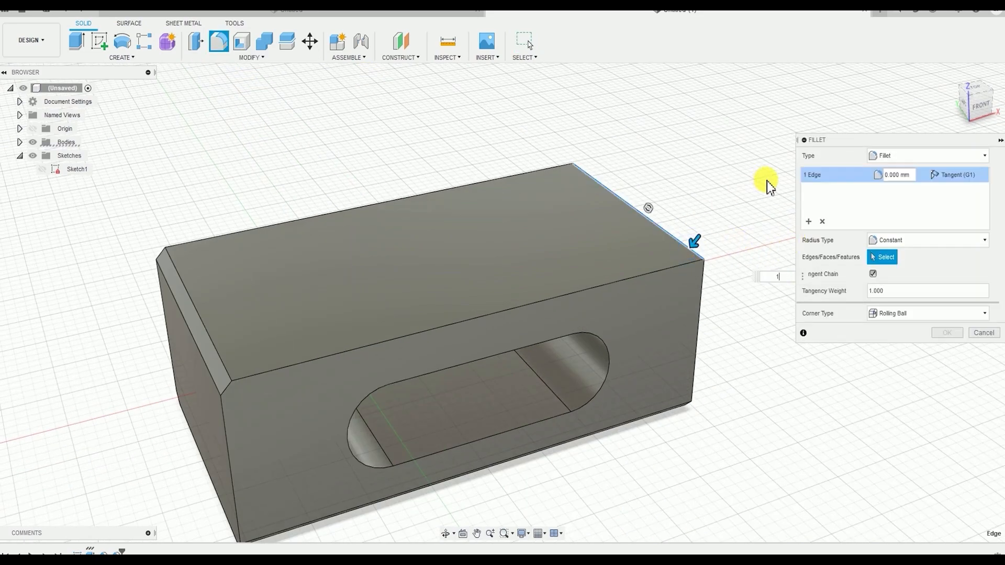
{"action": "type", "text": "1"}
{"action": "key", "text": "Return"}
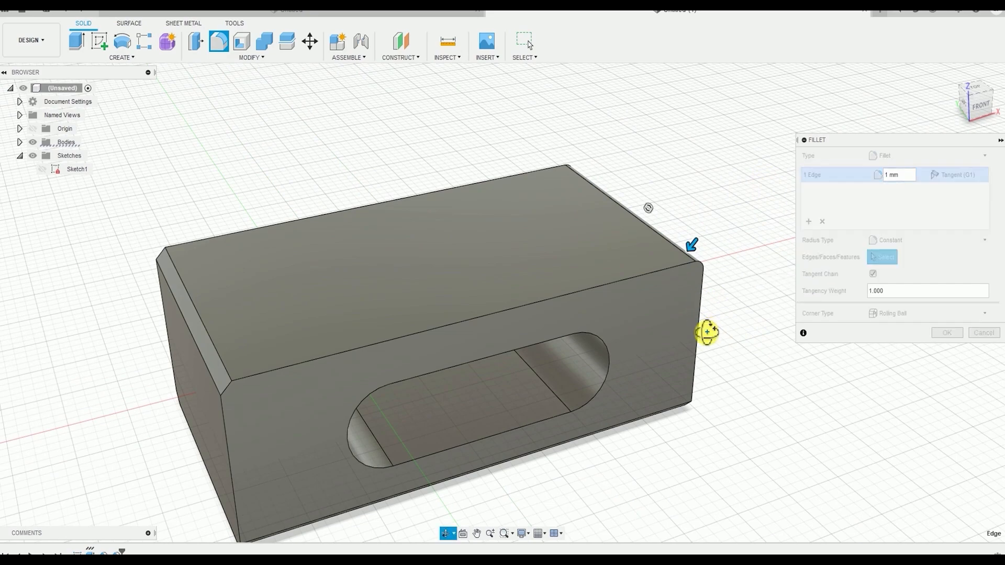
{"action": "middle_click_drag", "start_coordinate": [707, 333], "coordinate": [669, 332], "text": "shift"}
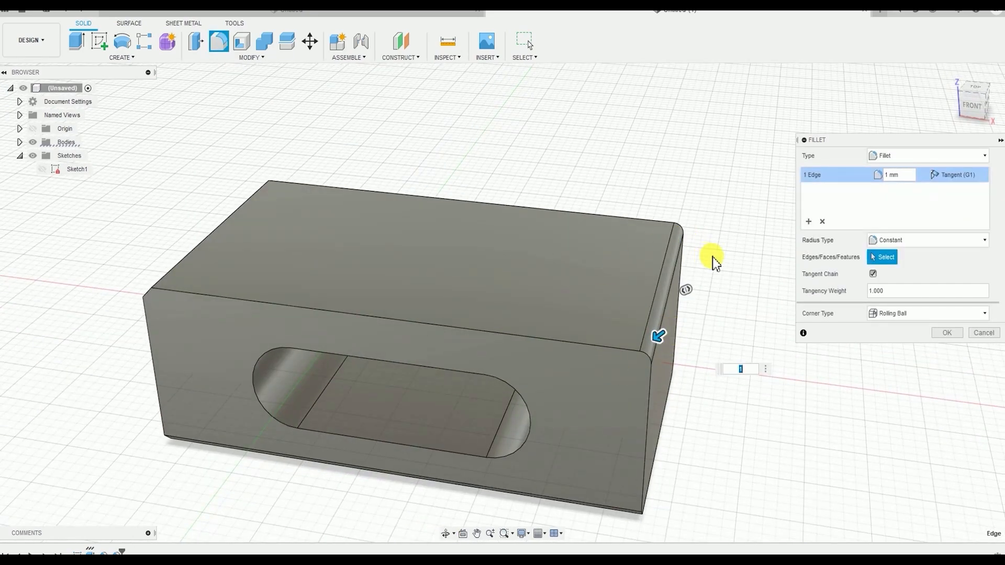
{"action": "middle_click_drag", "start_coordinate": [598, 285], "coordinate": [758, 254], "text": "shift"}
{"action": "left_click", "coordinate": [945, 333]}
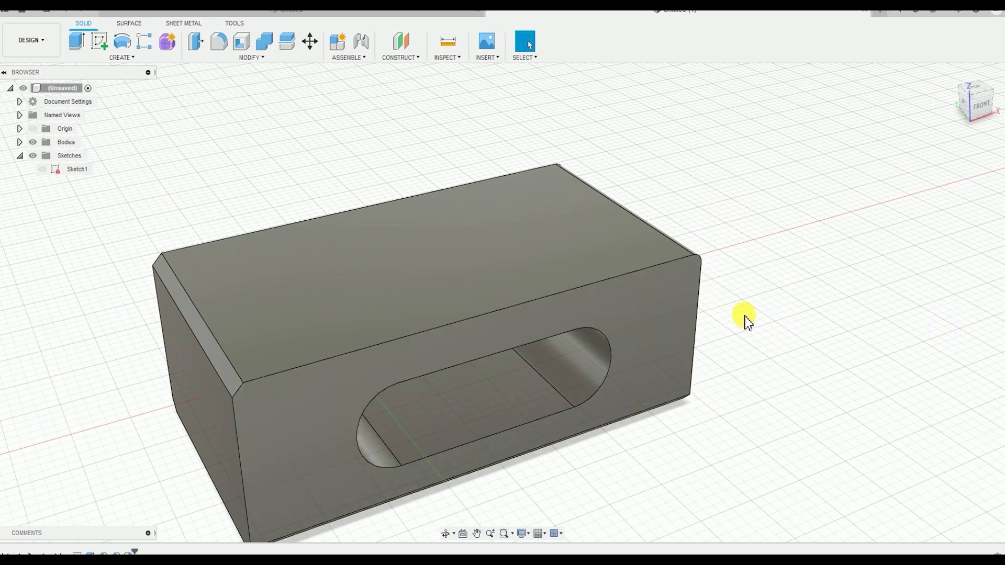
Start a new sketch on the body's left end face
{"action": "middle_click_drag", "start_coordinate": [652, 340], "coordinate": [589, 265], "text": "shift"}
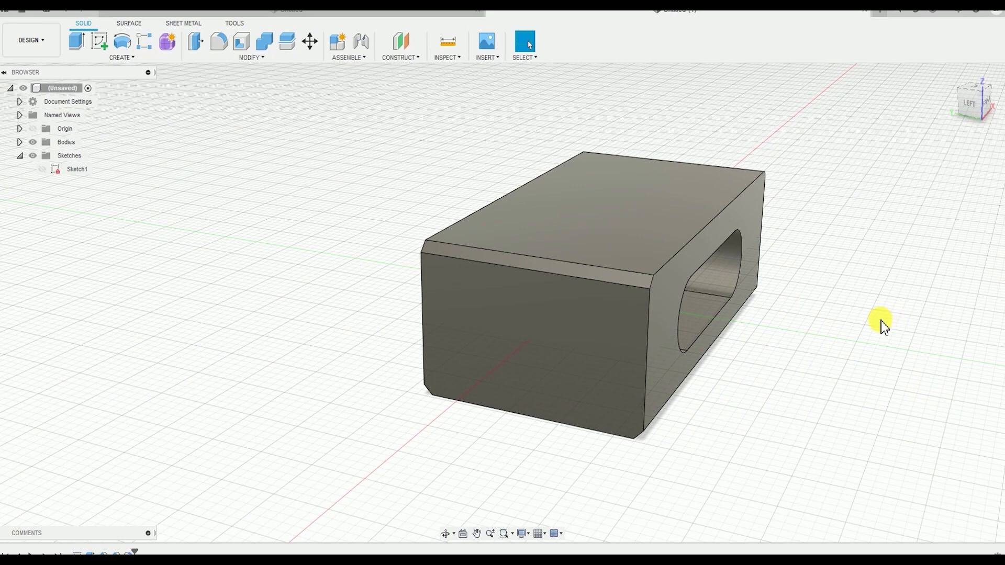
{"action": "left_click", "coordinate": [112, 58]}
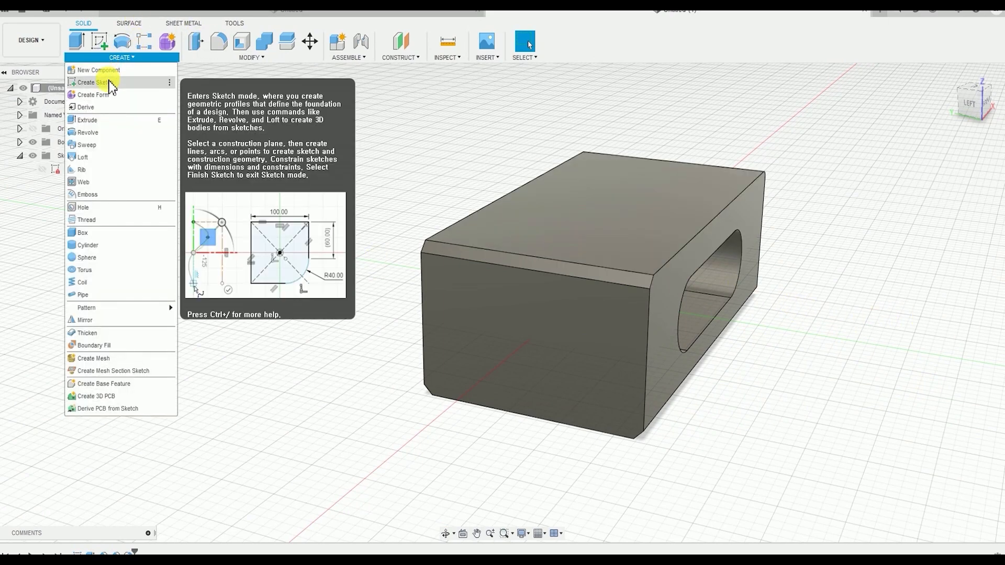
{"action": "left_click", "coordinate": [110, 83]}
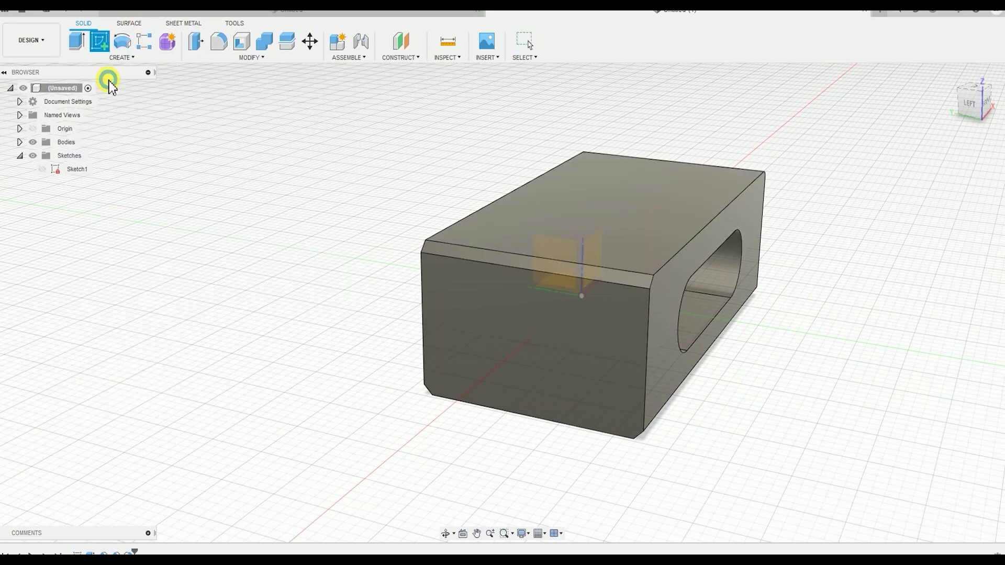
{"action": "left_click", "coordinate": [580, 365]}
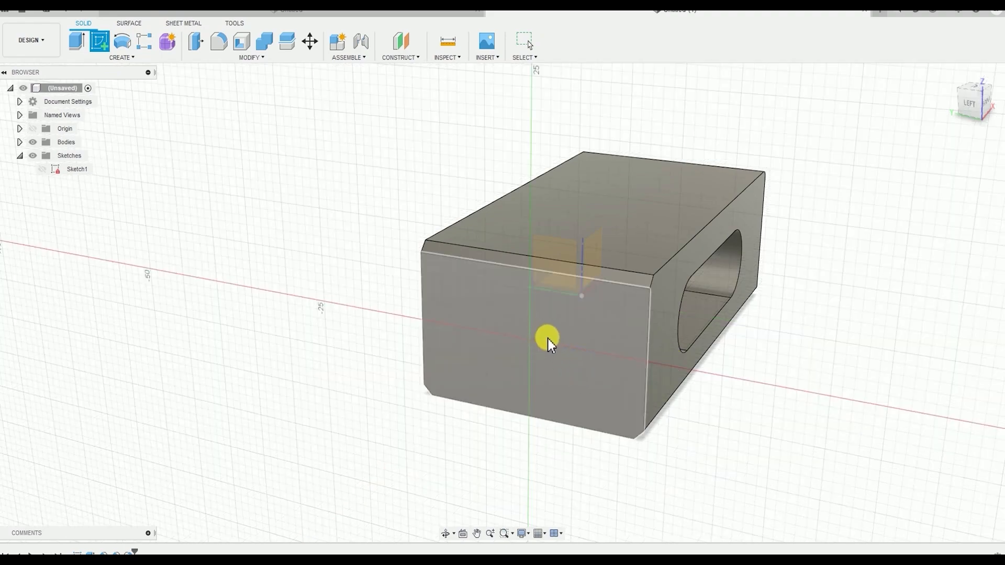
{"action": "left_click", "coordinate": [548, 339]}
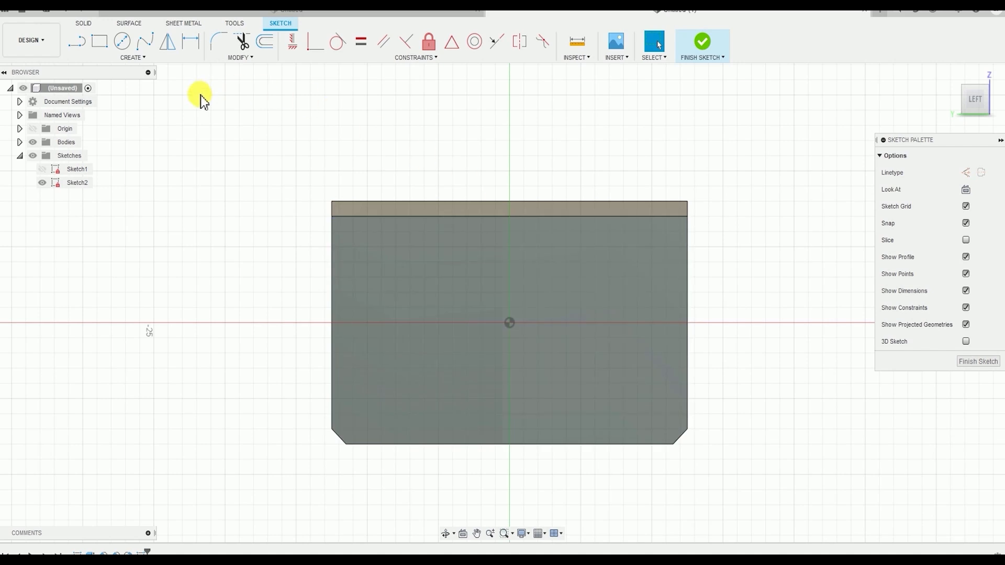
Sketch a center rectangle about 10 mm high on the left end face, centred on the origin
{"action": "left_click", "coordinate": [141, 59]}
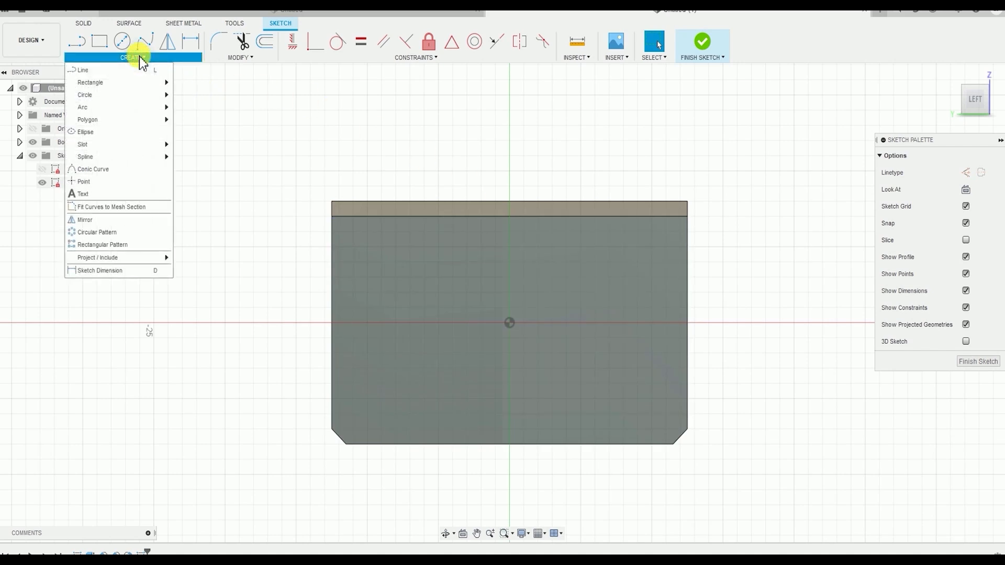
{"action": "mouse_move", "coordinate": [148, 91]}
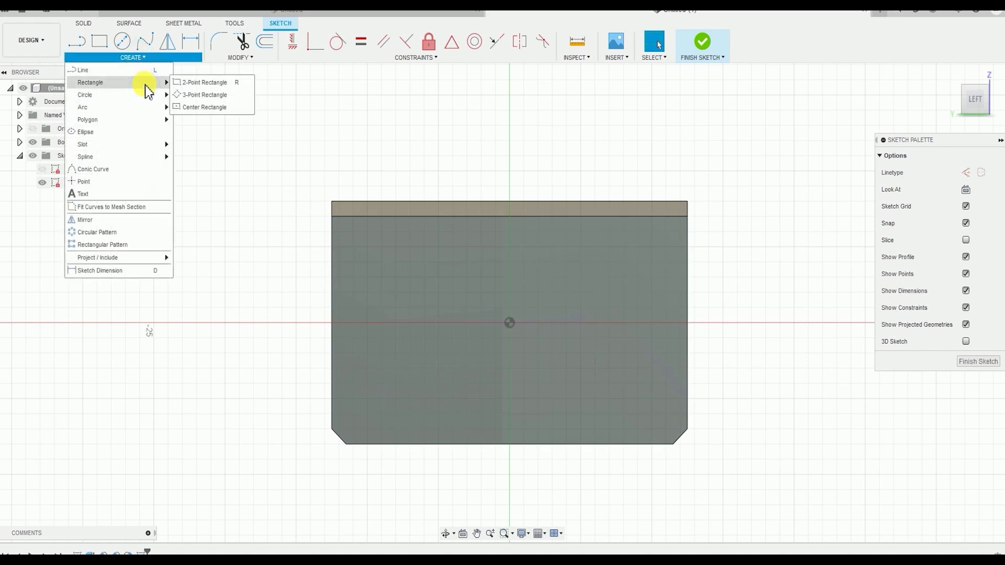
{"action": "left_click", "coordinate": [201, 108]}
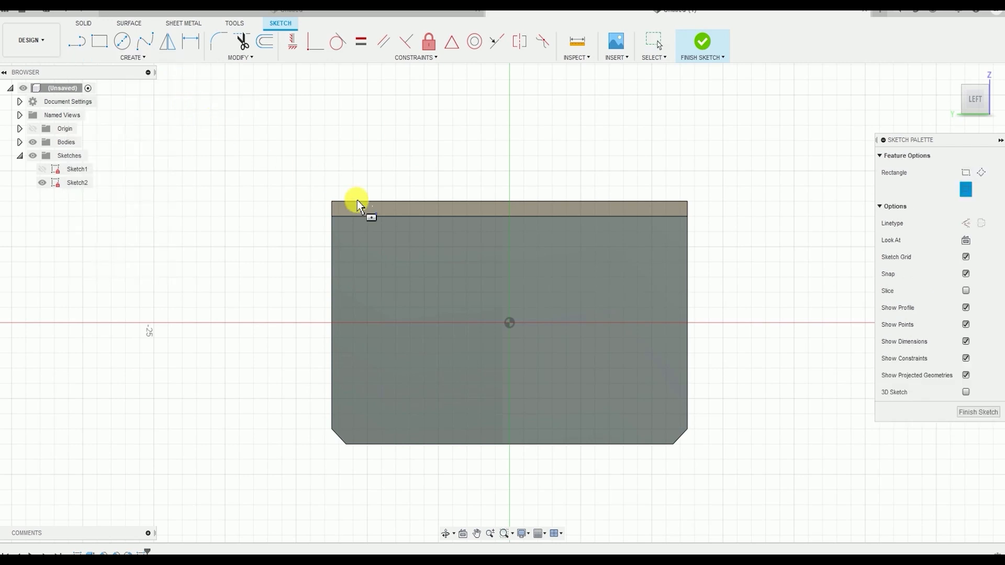
{"action": "left_click", "coordinate": [511, 322]}
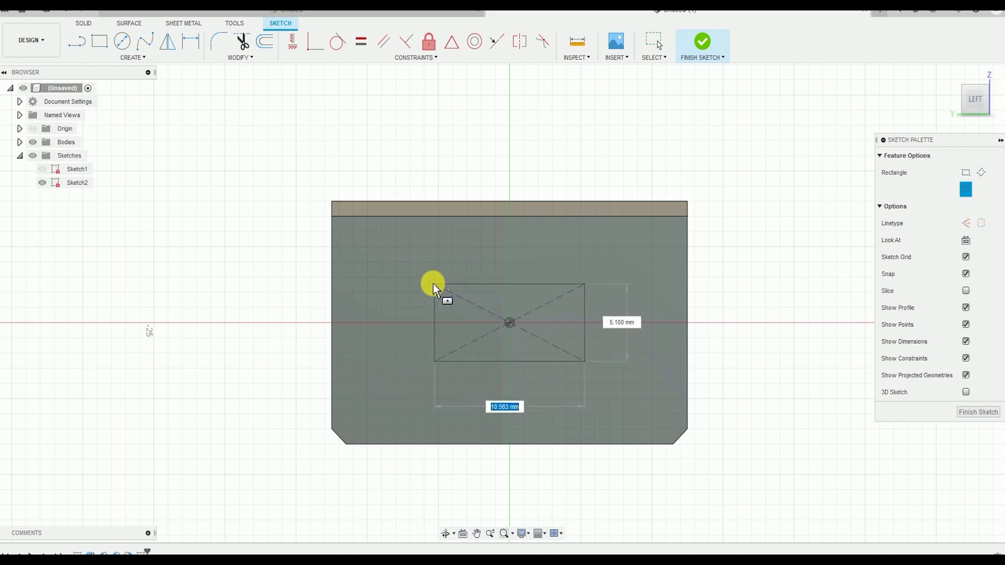
{"action": "left_click", "coordinate": [381, 250]}
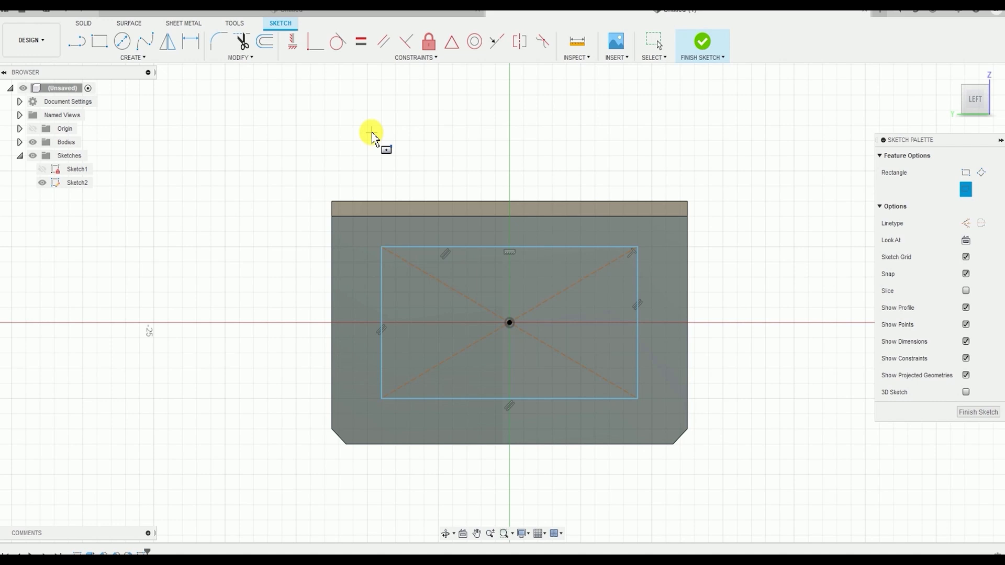
Dimension the rectangle's height as 7 mm
{"action": "left_click", "coordinate": [147, 61]}
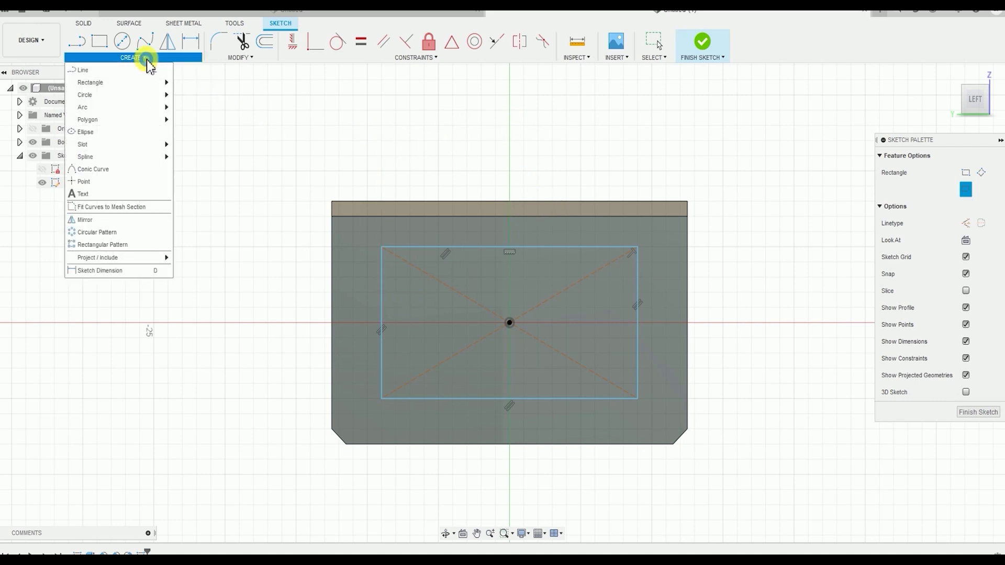
{"action": "left_click", "coordinate": [112, 272]}
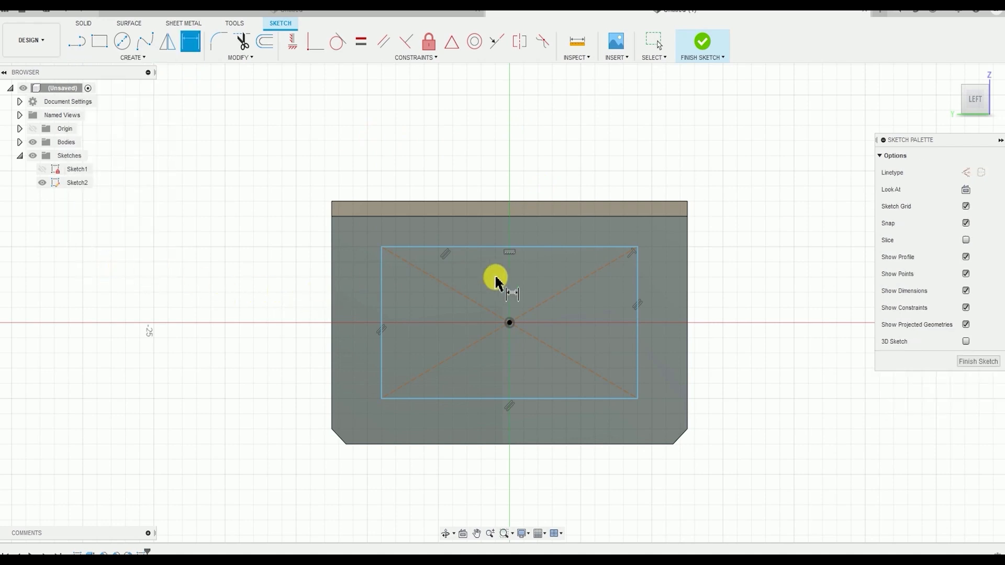
{"action": "scroll", "coordinate": [399, 319], "scroll_direction": "up", "scroll_amount": 4}
{"action": "scroll", "coordinate": [398, 356], "scroll_direction": "down", "scroll_amount": 3}
{"action": "middle_click_drag", "start_coordinate": [397, 352], "coordinate": [323, 276]}
{"action": "scroll", "coordinate": [400, 335], "scroll_direction": "up", "scroll_amount": 1}
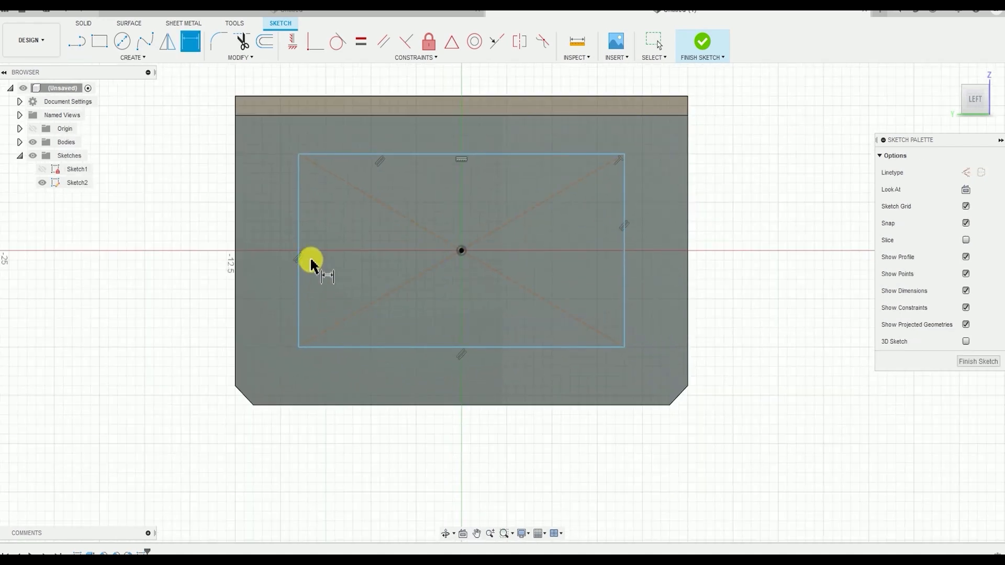
{"action": "left_click", "coordinate": [298, 238]}
{"action": "left_click", "coordinate": [183, 246]}
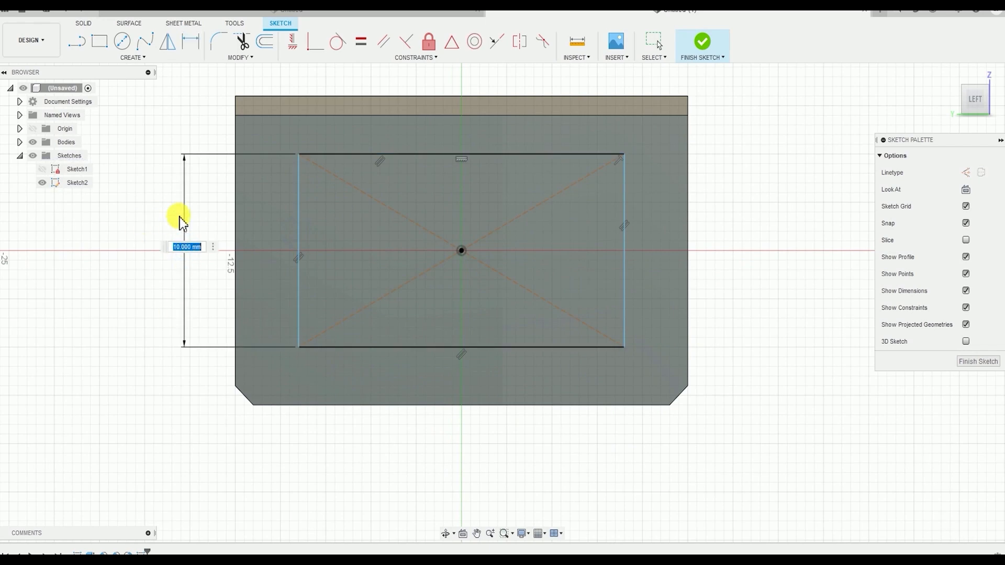
{"action": "type", "text": "7"}
{"action": "key", "text": "Return"}
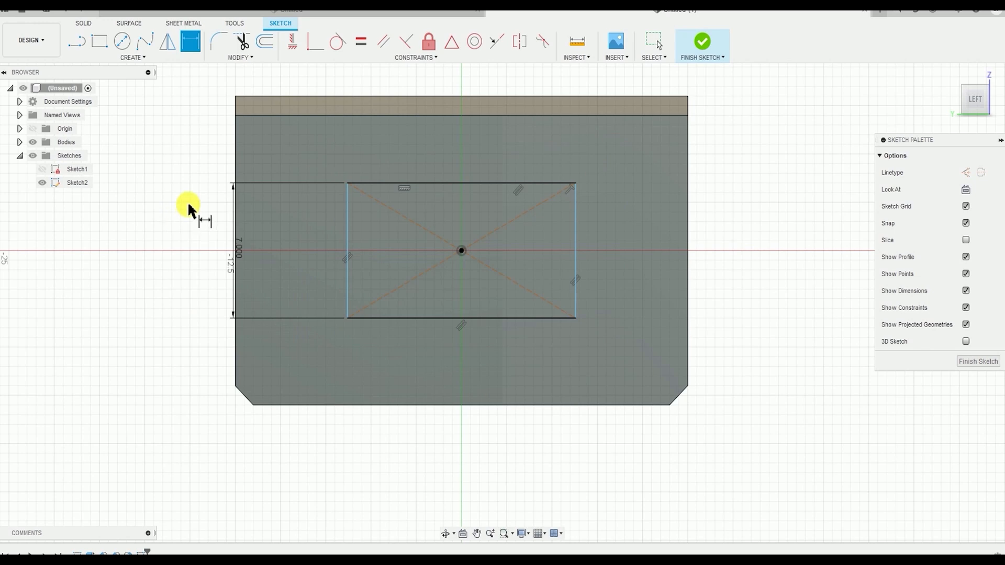
Dimension the rectangle's width as 14 mm
{"action": "middle_click_drag", "start_coordinate": [404, 262], "coordinate": [408, 299]}
{"action": "left_click", "coordinate": [459, 220]}
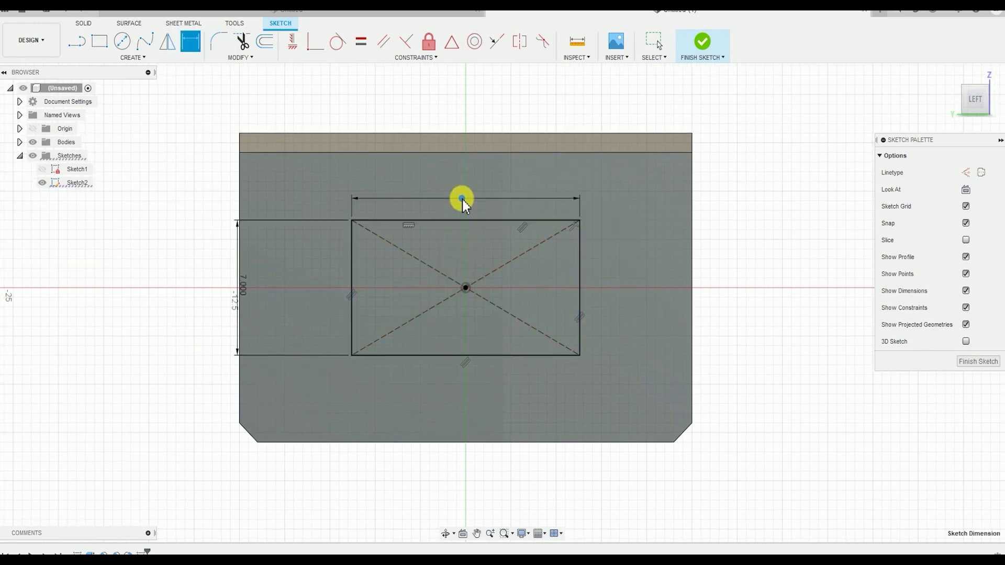
{"action": "left_click", "coordinate": [535, 203]}
{"action": "type", "text": "14"}
{"action": "key", "text": "Return"}
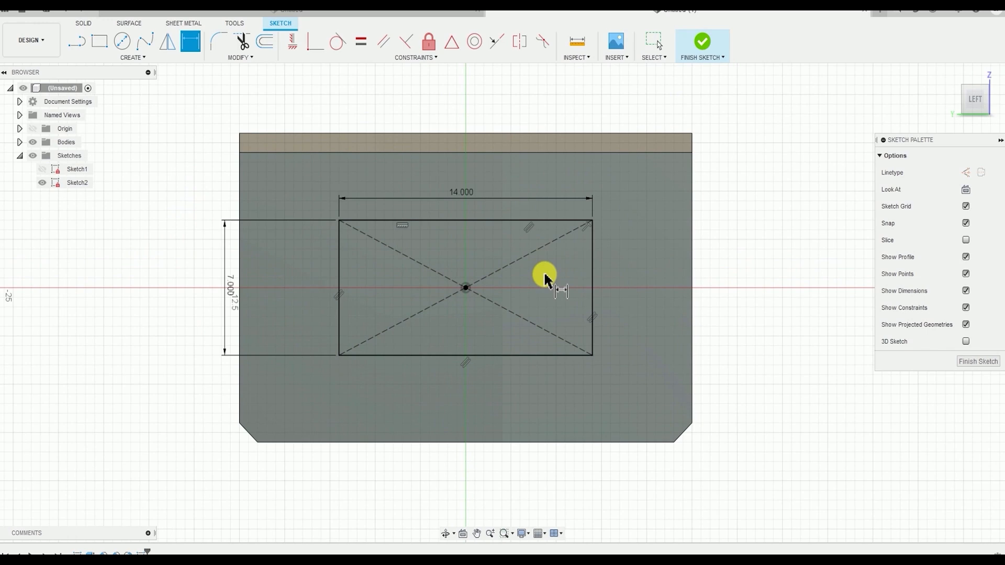
Leave the dimension command and finish the rectangle sketch on the left end face
{"action": "scroll", "coordinate": [460, 348], "scroll_direction": "down", "scroll_amount": 2}
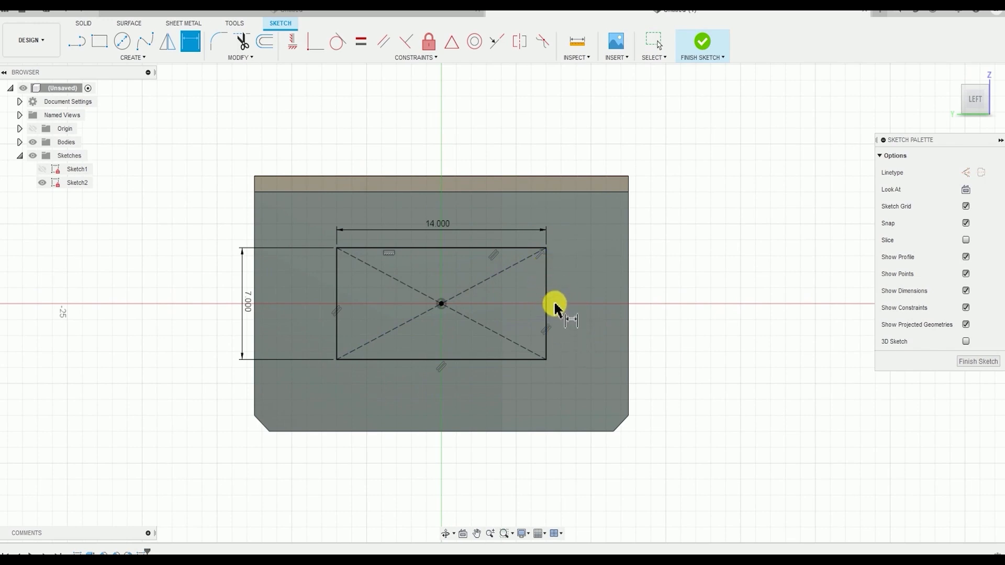
{"action": "key", "text": "Escape"}
{"action": "middle_click_drag", "start_coordinate": [567, 328], "coordinate": [592, 345], "text": "shift"}
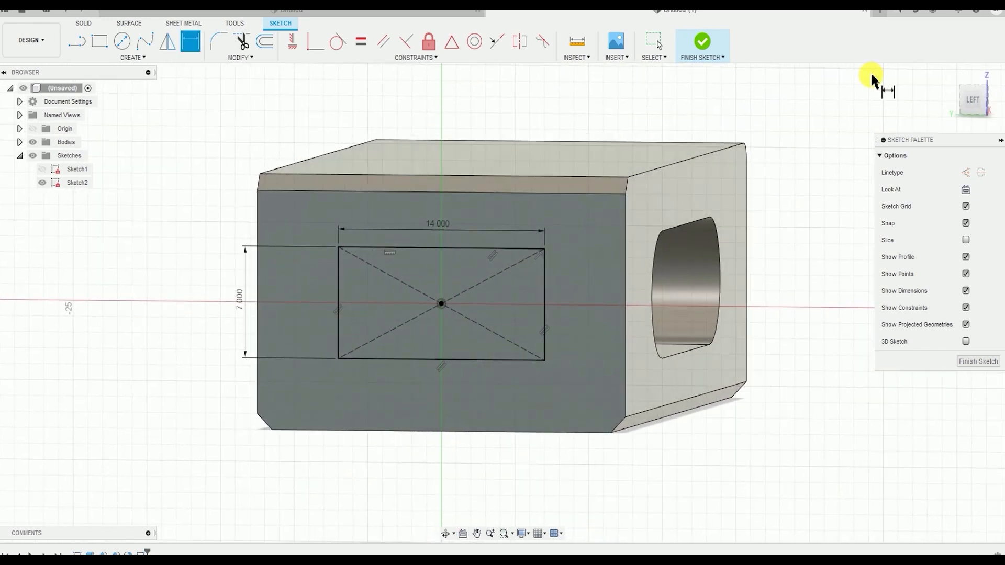
{"action": "left_click", "coordinate": [970, 105]}
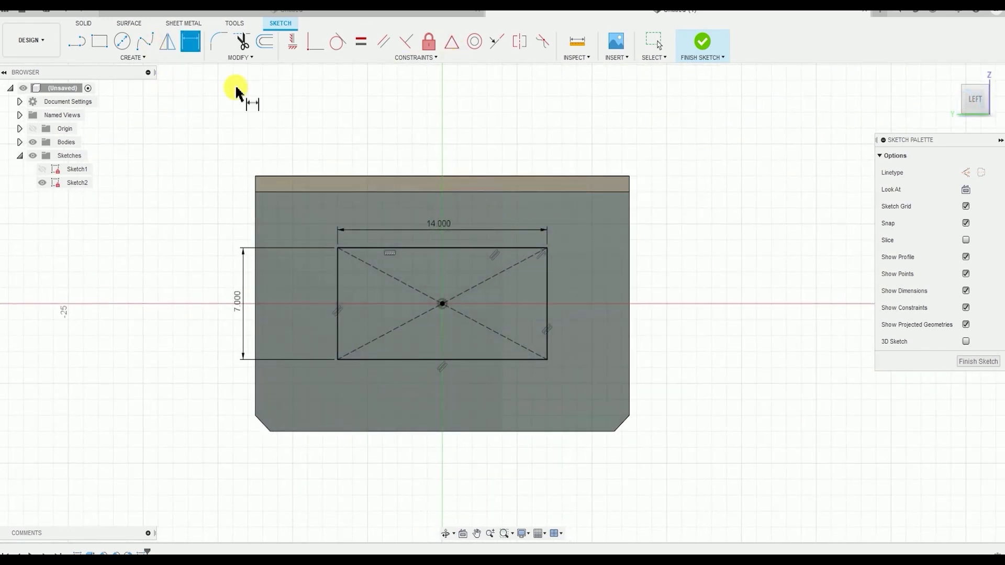
{"action": "key", "text": "Escape"}
{"action": "left_click", "coordinate": [191, 41]}
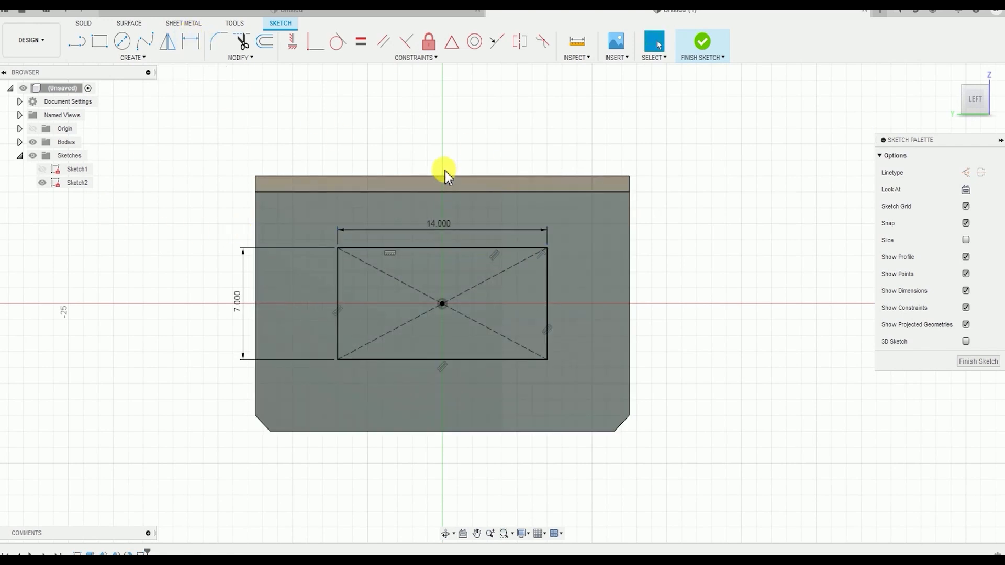
{"action": "left_click", "coordinate": [708, 46]}
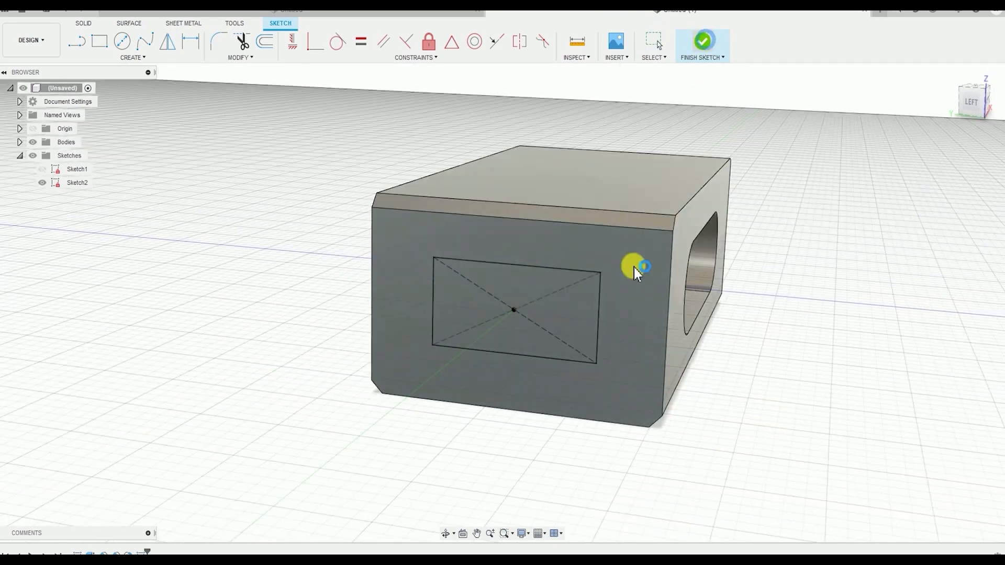
Extrude the rectangle on the left end face as a cut with extent type All, running through the whole body
{"action": "mouse_move", "coordinate": [653, 325]}
{"action": "middle_mouse_down", "text": "shift"}
{"action": "mouse_move", "coordinate": [602, 314]}
{"action": "mouse_move", "coordinate": [662, 318]}
{"action": "middle_mouse_up", "text": "shift"}
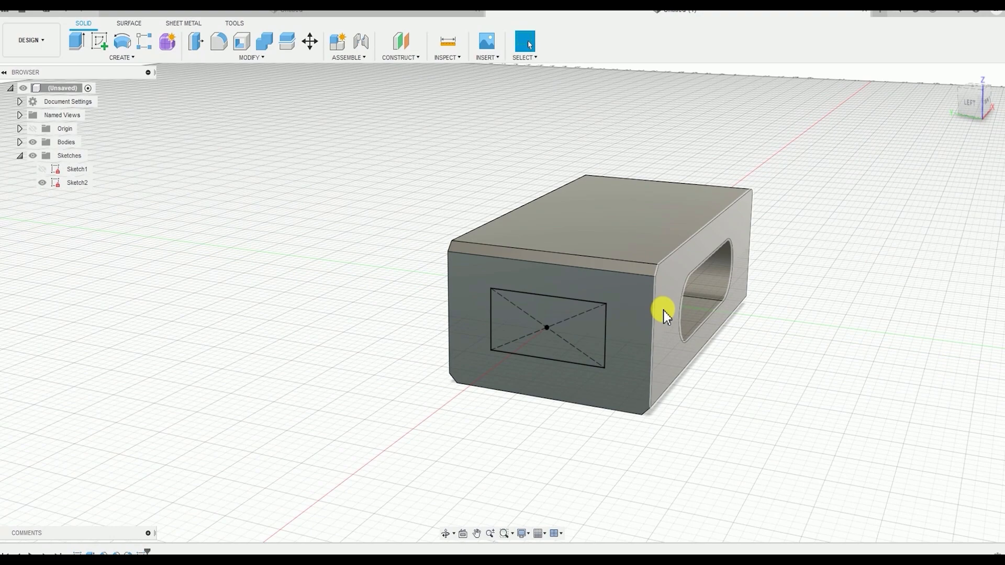
{"action": "middle_click_drag", "start_coordinate": [649, 299], "coordinate": [437, 250], "text": "shift"}
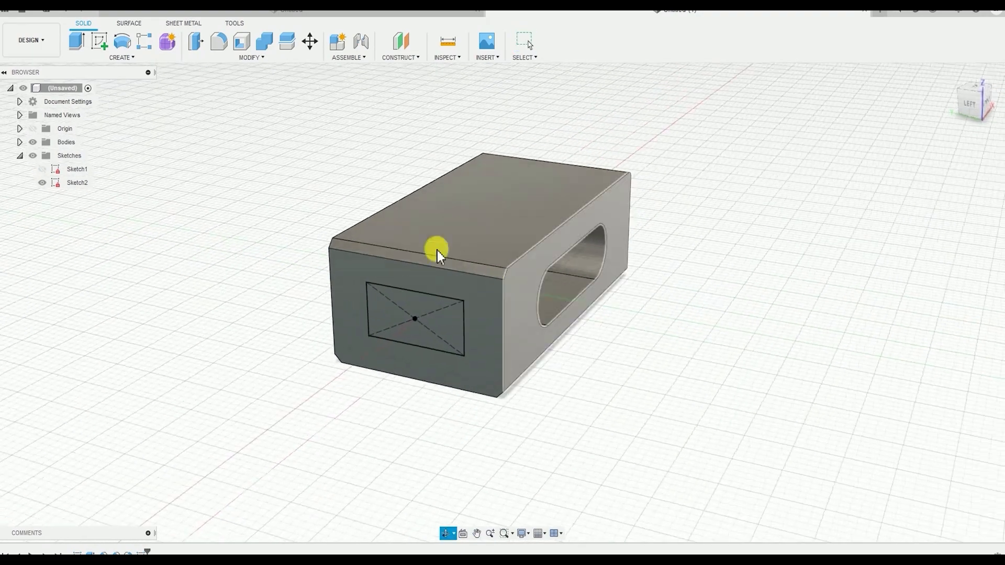
{"action": "left_click", "coordinate": [131, 59]}
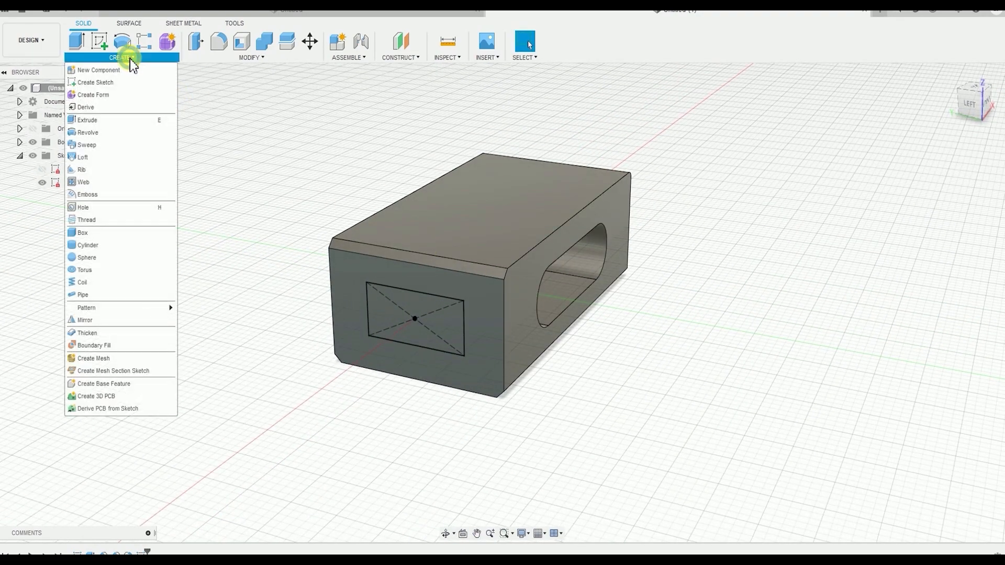
{"action": "left_click", "coordinate": [127, 121]}
{"action": "scroll", "coordinate": [576, 332], "scroll_direction": "up", "scroll_amount": 3}
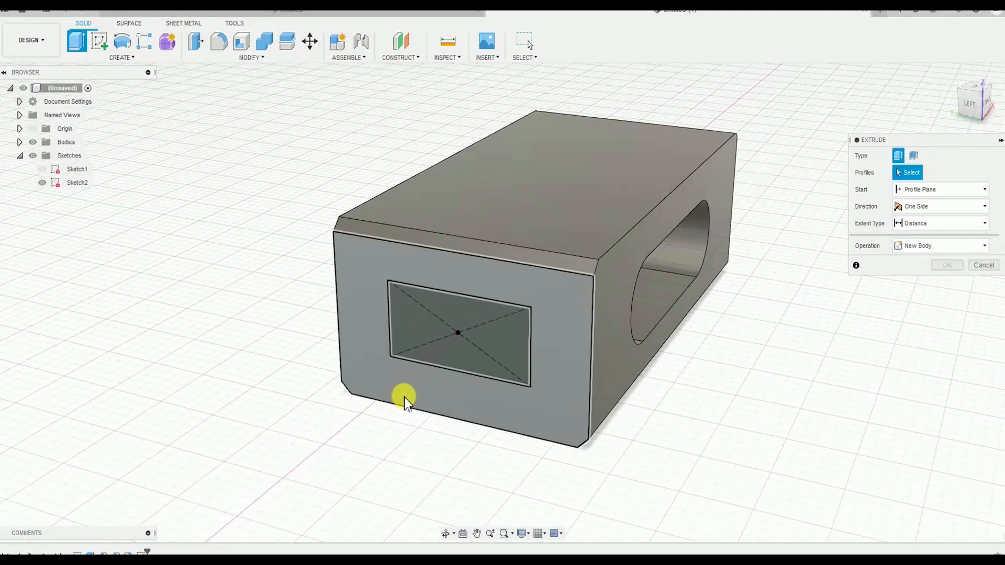
{"action": "middle_click_drag", "start_coordinate": [457, 401], "coordinate": [415, 418]}
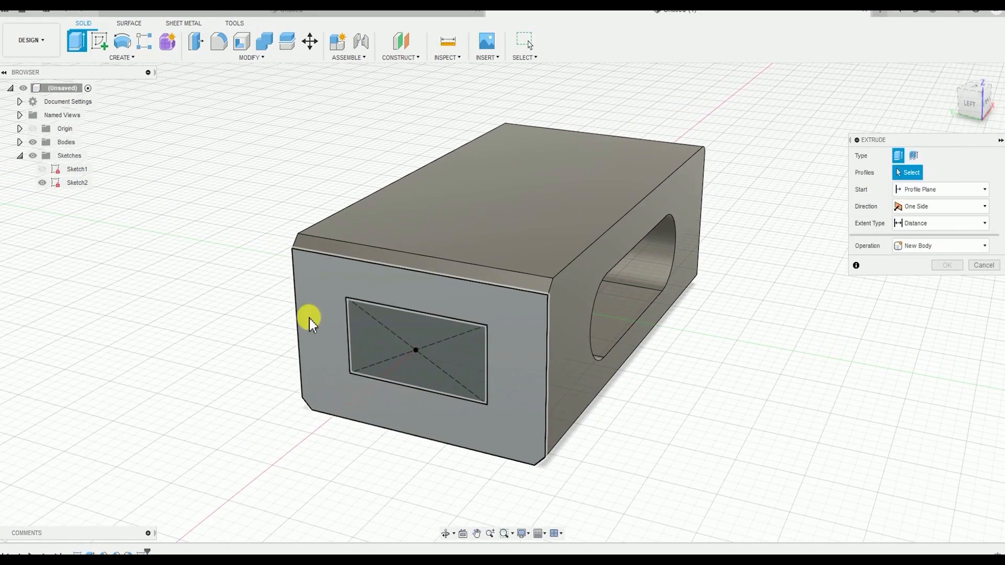
{"action": "left_click", "coordinate": [364, 338]}
{"action": "middle_click_drag", "start_coordinate": [582, 338], "coordinate": [615, 312], "text": "shift"}
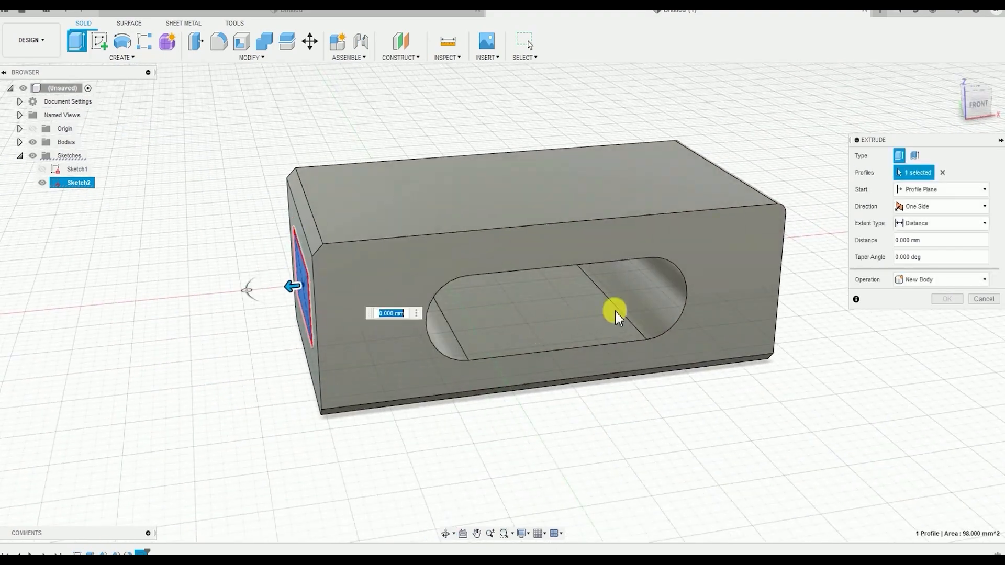
{"action": "left_click", "coordinate": [911, 227]}
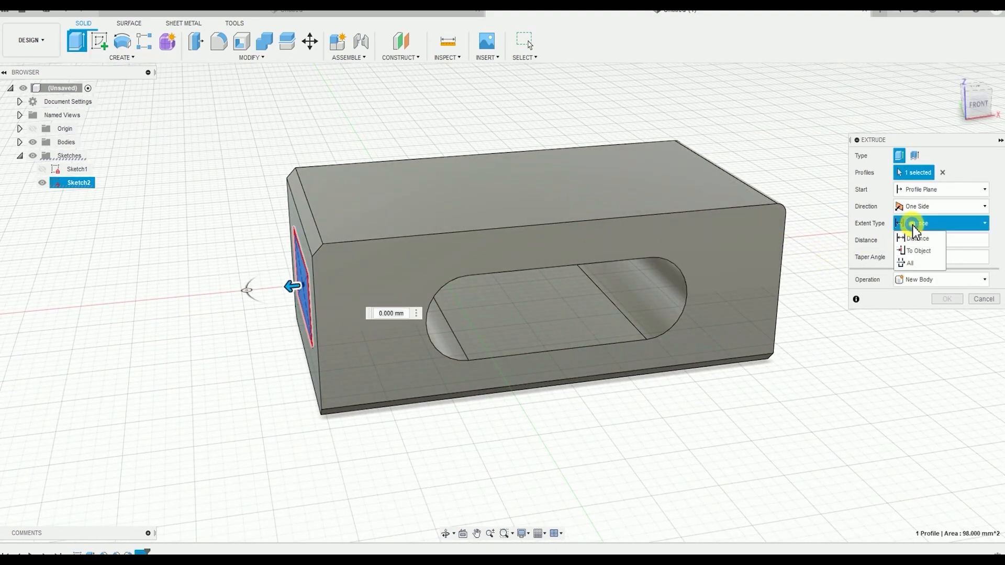
{"action": "left_click", "coordinate": [912, 263]}
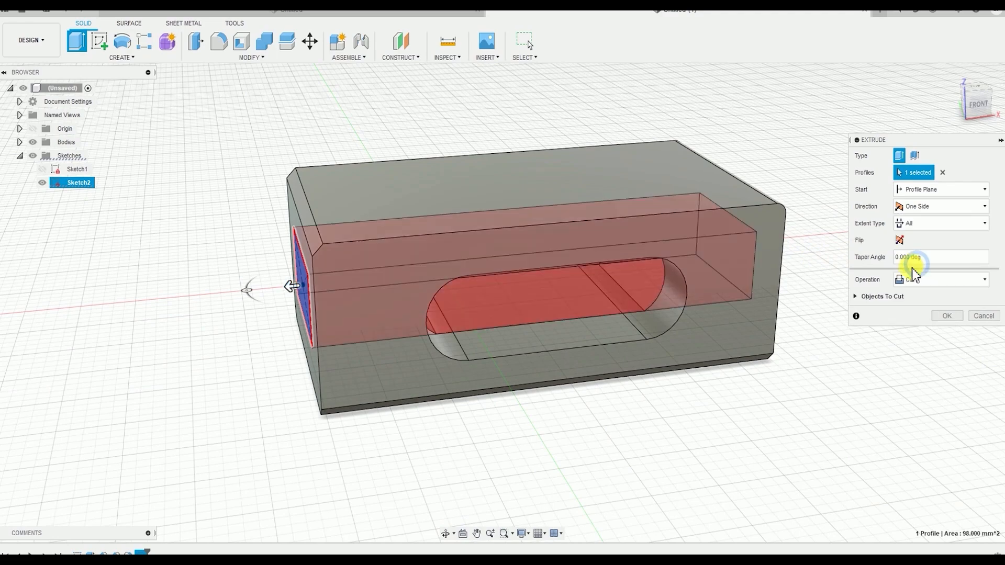
{"action": "middle_click_drag", "start_coordinate": [674, 333], "coordinate": [593, 354], "text": "shift"}
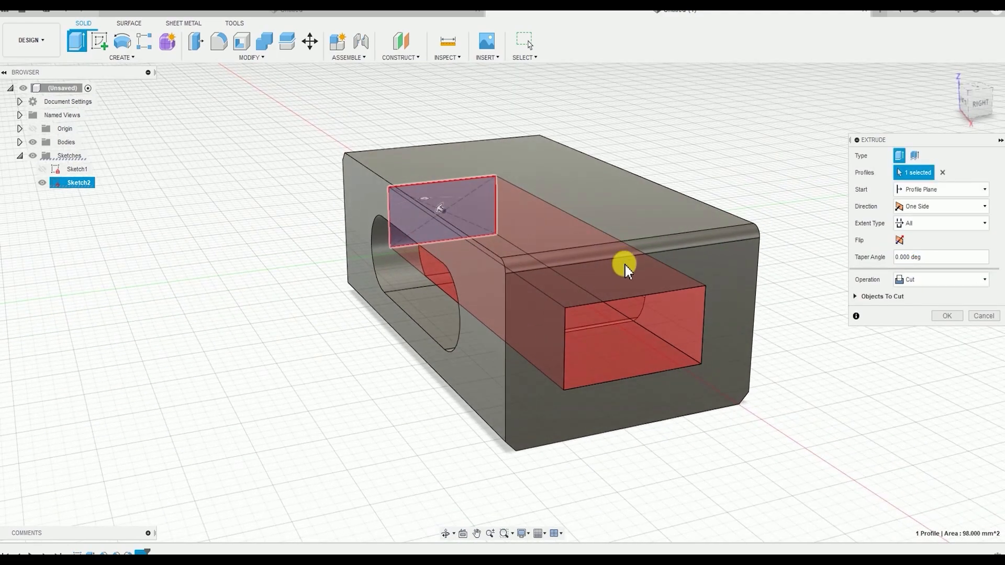
{"action": "middle_click_drag", "start_coordinate": [623, 281], "coordinate": [743, 259], "text": "shift"}
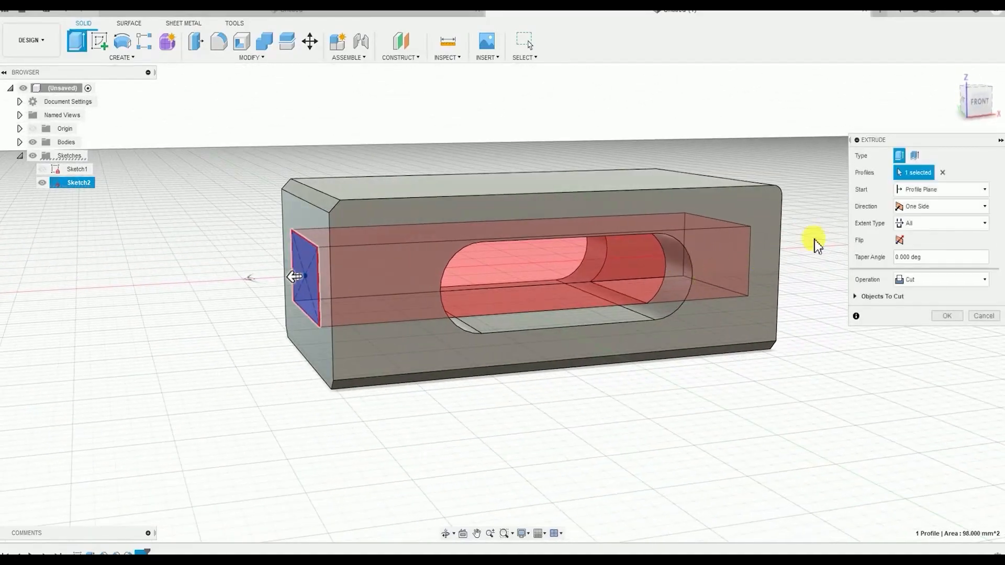
{"action": "left_click", "coordinate": [946, 316]}
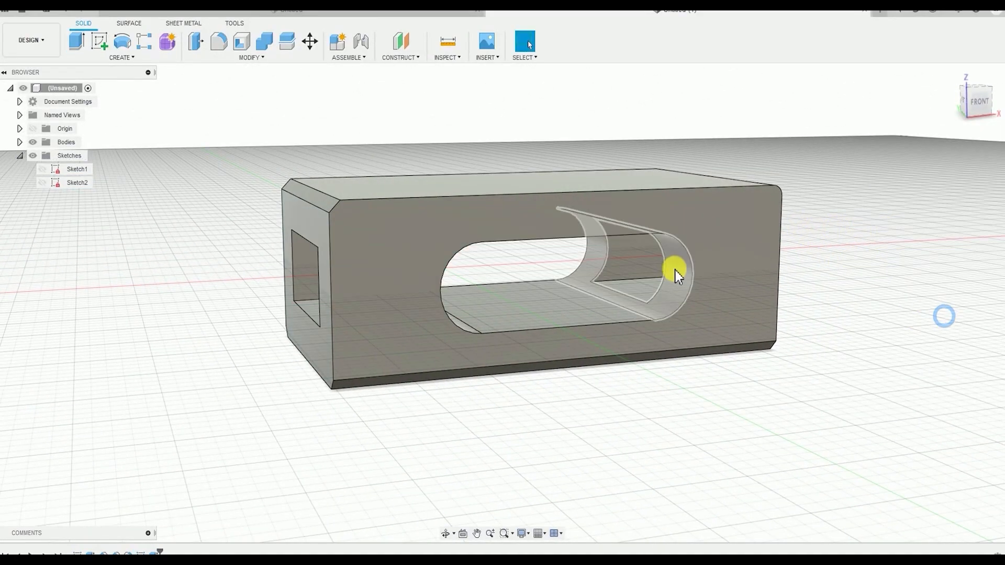
Edit the rectangular cut to use a Distance extent of -46 mm, reaching the opposite end face
{"action": "middle_click_drag", "start_coordinate": [676, 270], "coordinate": [718, 272], "text": "shift"}
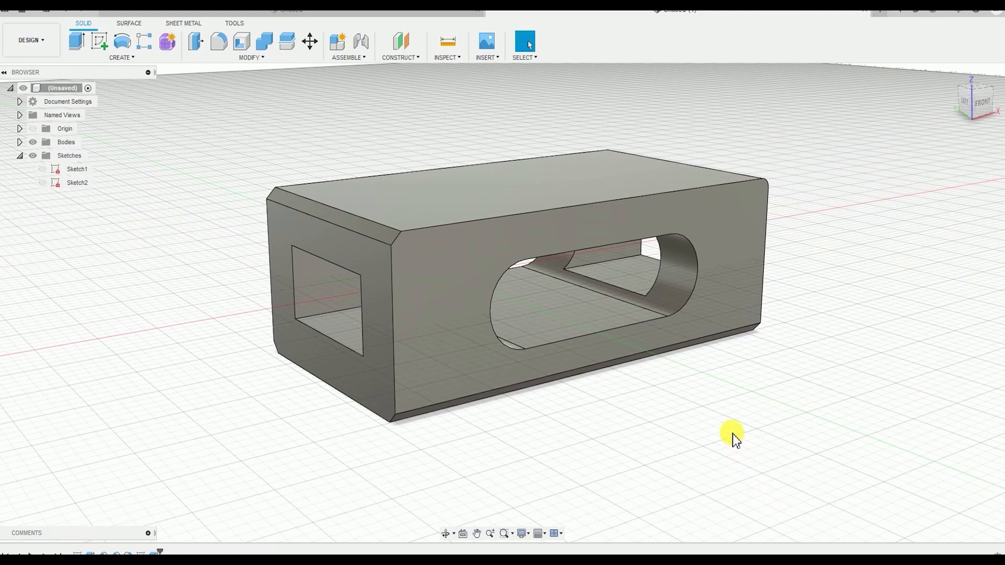
{"action": "scroll", "coordinate": [561, 268], "scroll_direction": "up", "scroll_amount": 3}
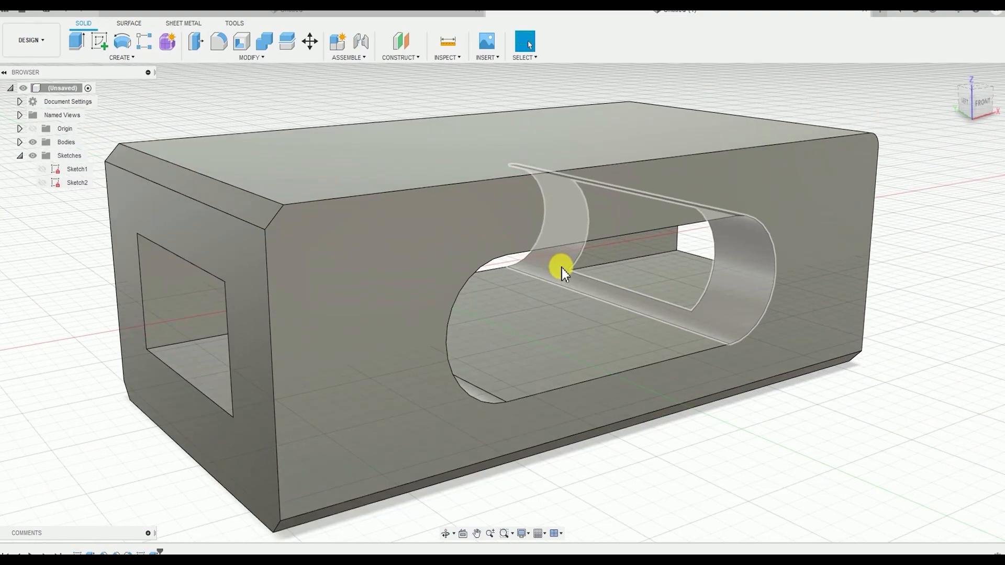
{"action": "scroll", "coordinate": [561, 268], "scroll_direction": "down", "scroll_amount": 3}
{"action": "middle_click_drag", "start_coordinate": [639, 292], "coordinate": [464, 321], "text": "shift"}
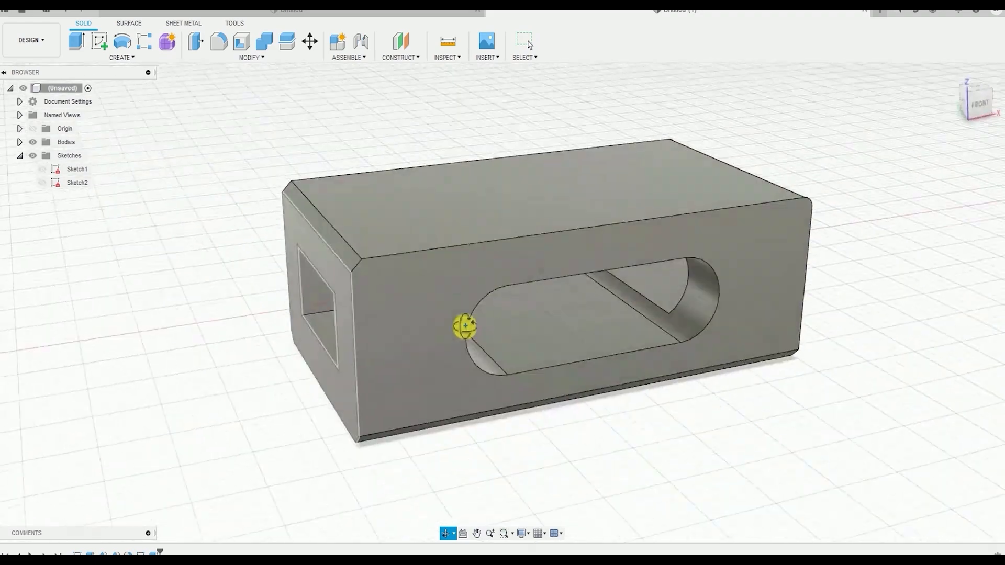
{"action": "double_click", "coordinate": [158, 551]}
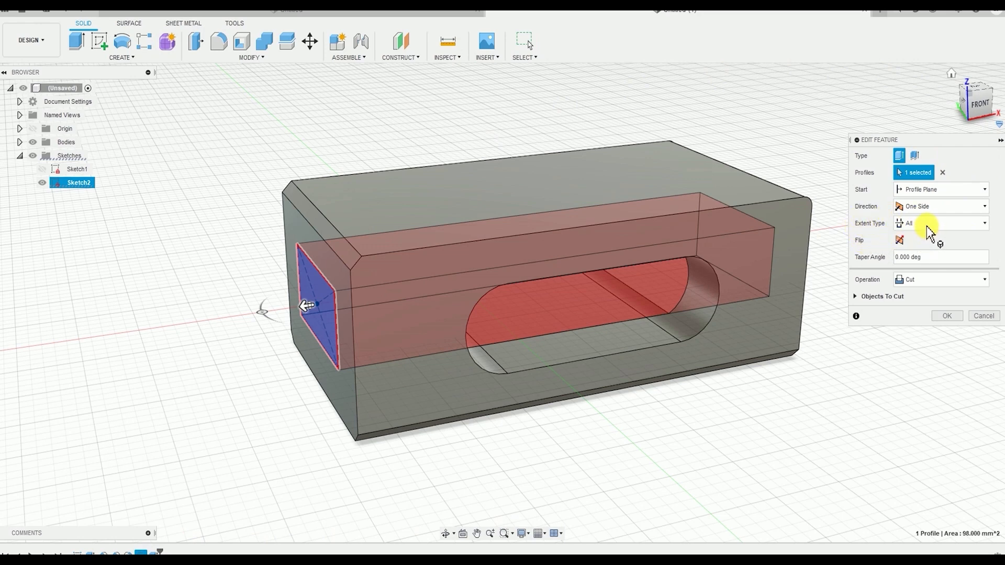
{"action": "left_click", "coordinate": [961, 224]}
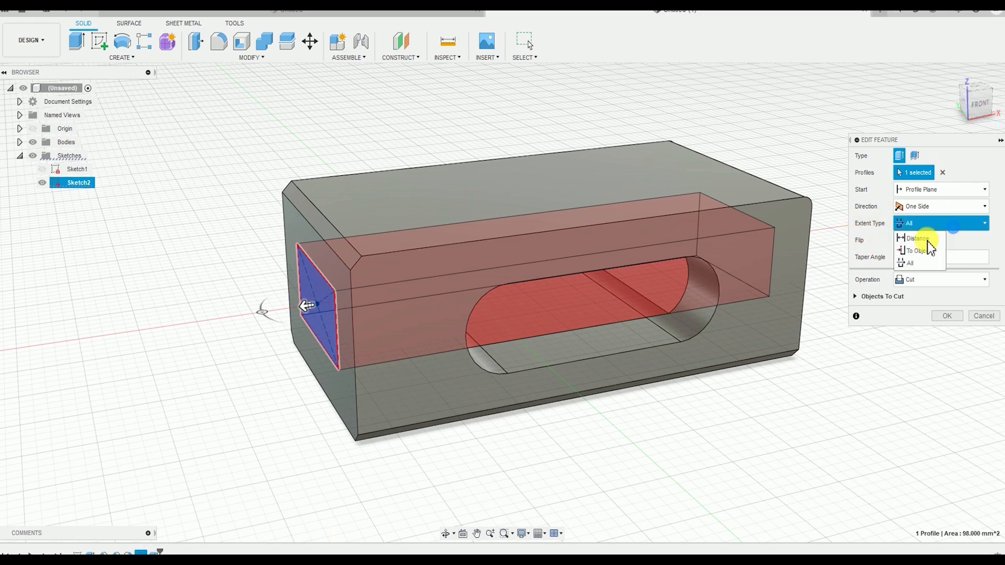
{"action": "left_click", "coordinate": [911, 240]}
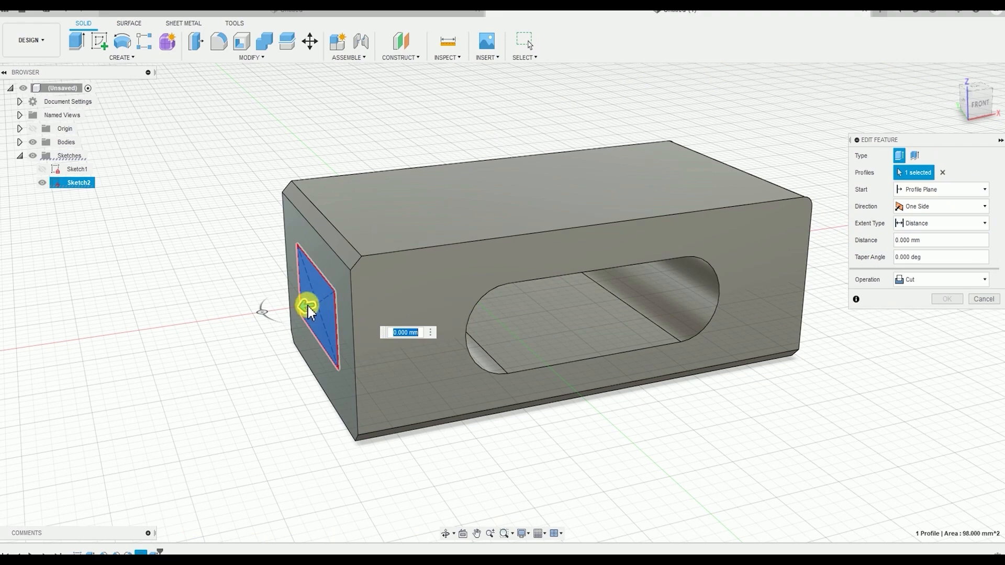
{"action": "middle_click_drag", "start_coordinate": [409, 310], "coordinate": [721, 329], "text": "shift"}
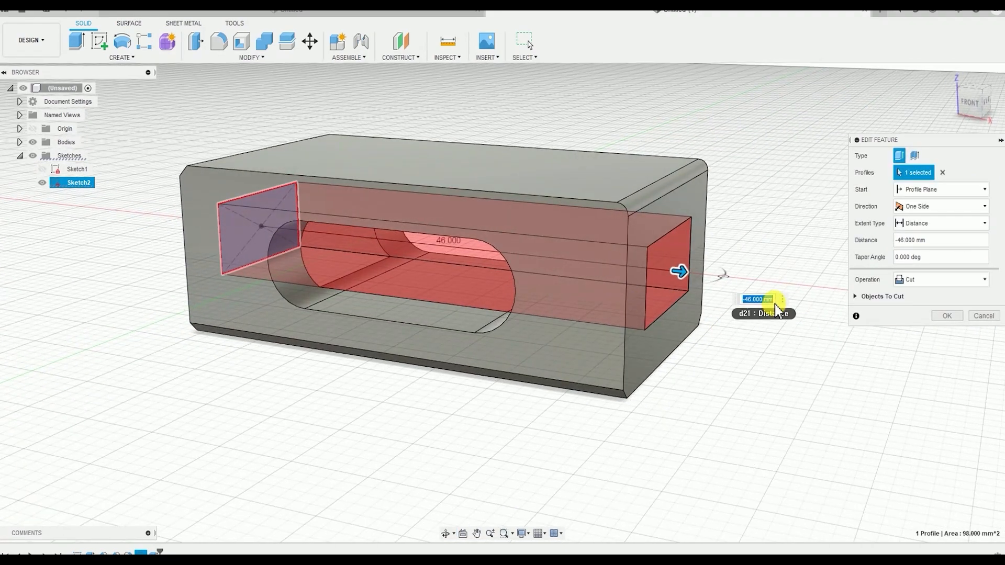
{"action": "middle_click_drag", "start_coordinate": [673, 285], "coordinate": [774, 299], "text": "shift"}
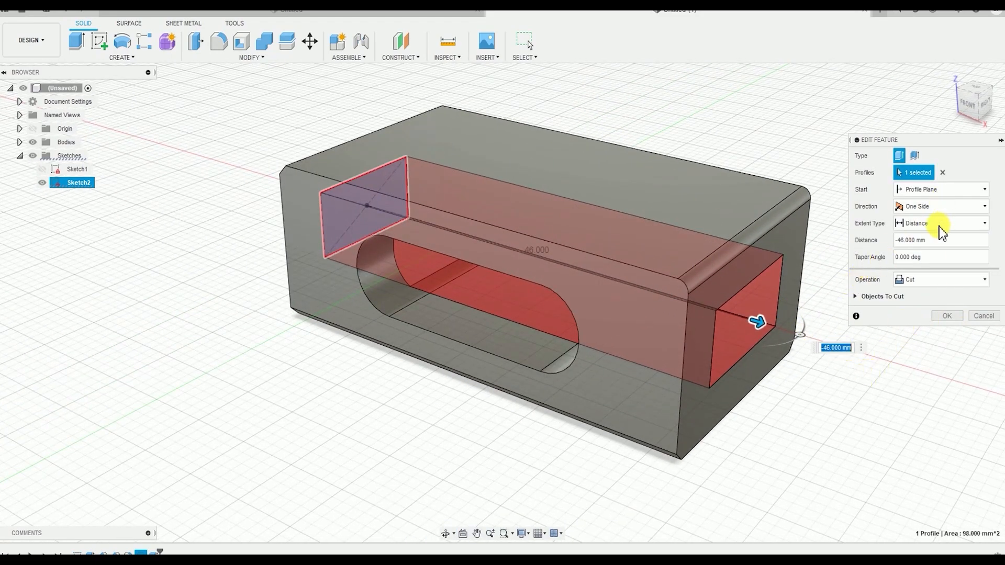
{"action": "left_click", "coordinate": [919, 224]}
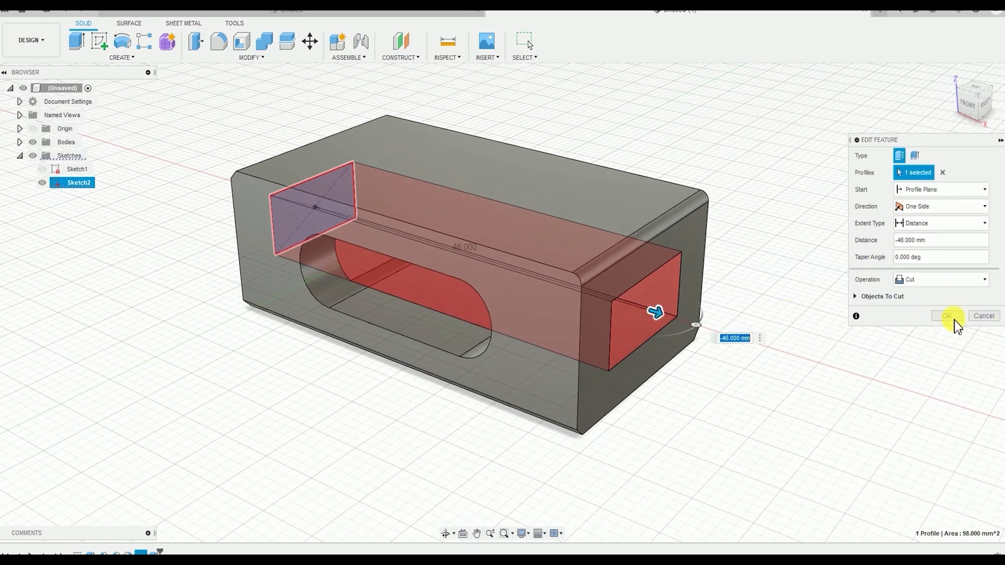
{"action": "middle_click_drag", "start_coordinate": [633, 246], "coordinate": [676, 247]}
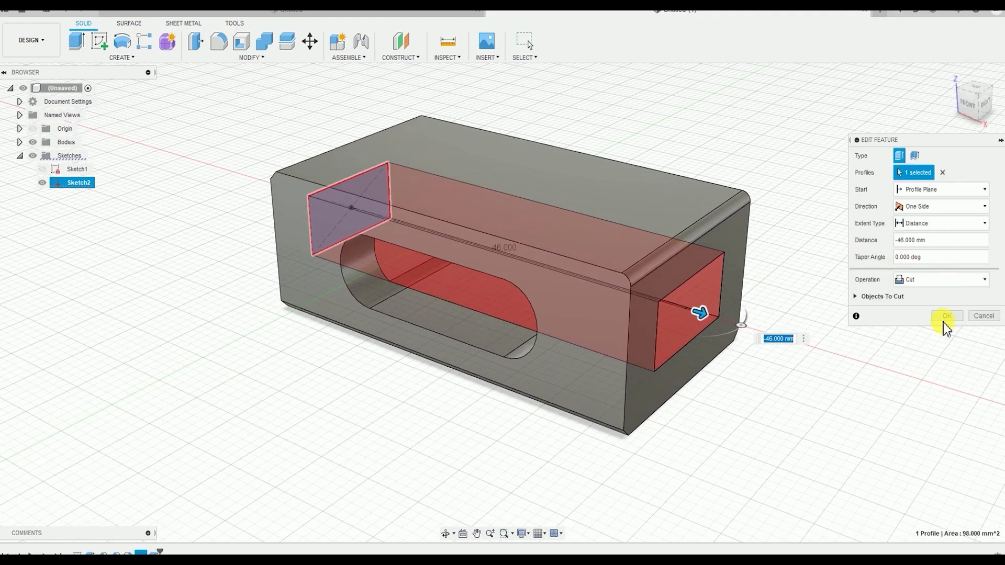
{"action": "left_click", "coordinate": [948, 317]}
Edit the first sketch, move the overall length dimension clear of the others, and set the outer rectangle's length to 50 mm
{"action": "middle_click_drag", "start_coordinate": [728, 265], "coordinate": [606, 377], "text": "shift"}
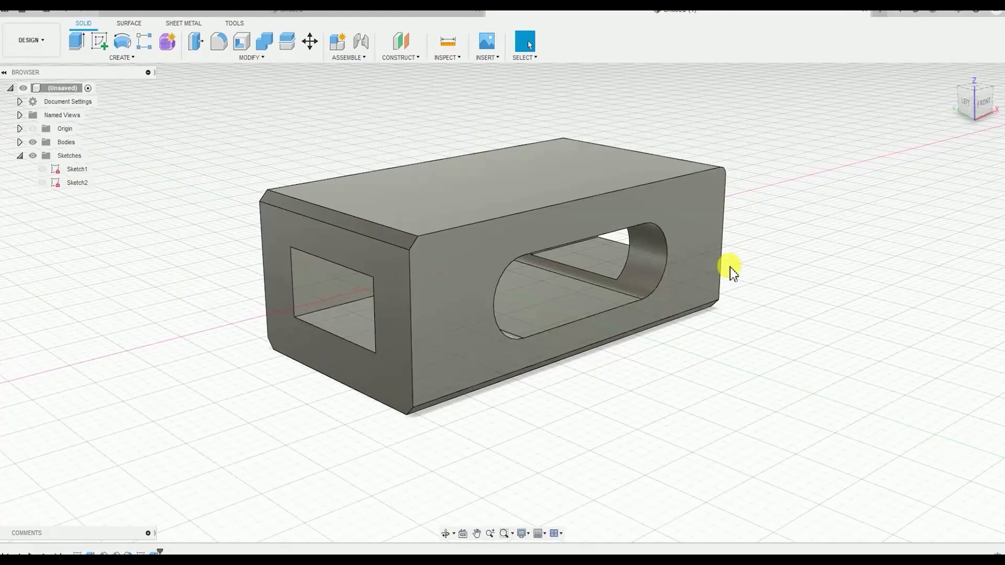
{"action": "middle_click_drag", "start_coordinate": [751, 250], "coordinate": [762, 252], "text": "shift"}
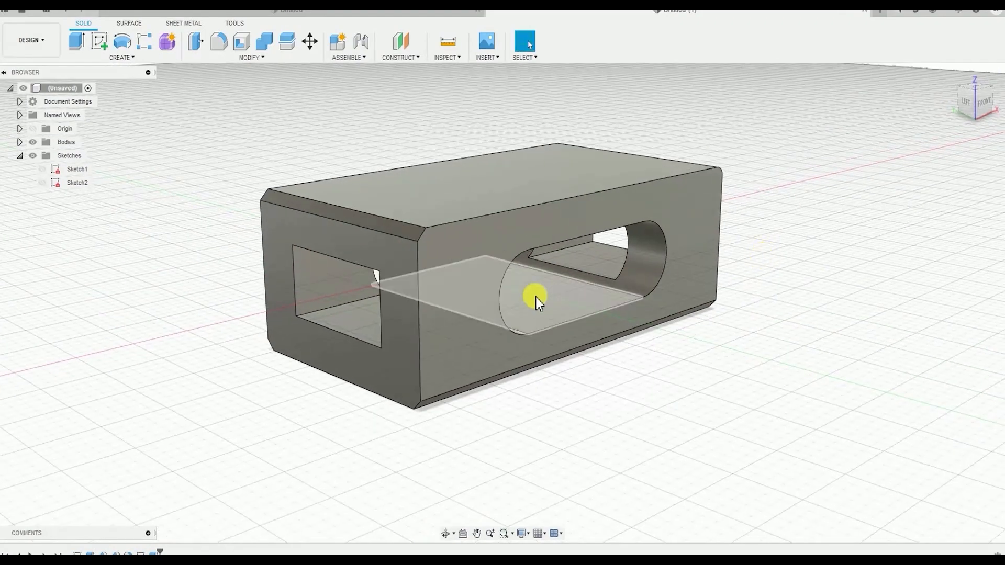
{"action": "middle_click_drag", "start_coordinate": [536, 336], "coordinate": [535, 344], "text": "shift"}
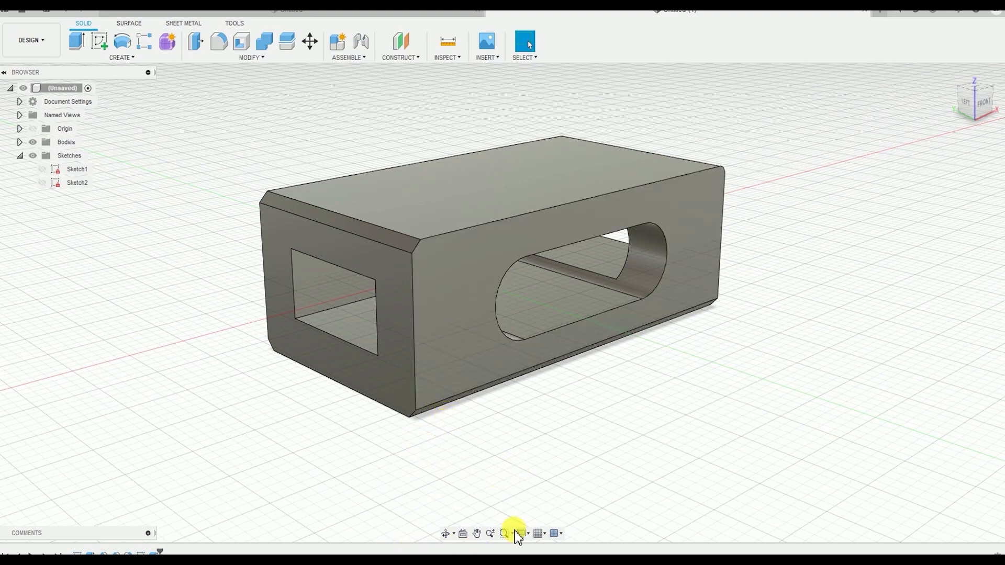
{"action": "middle_click_drag", "start_coordinate": [625, 545], "coordinate": [591, 493]}
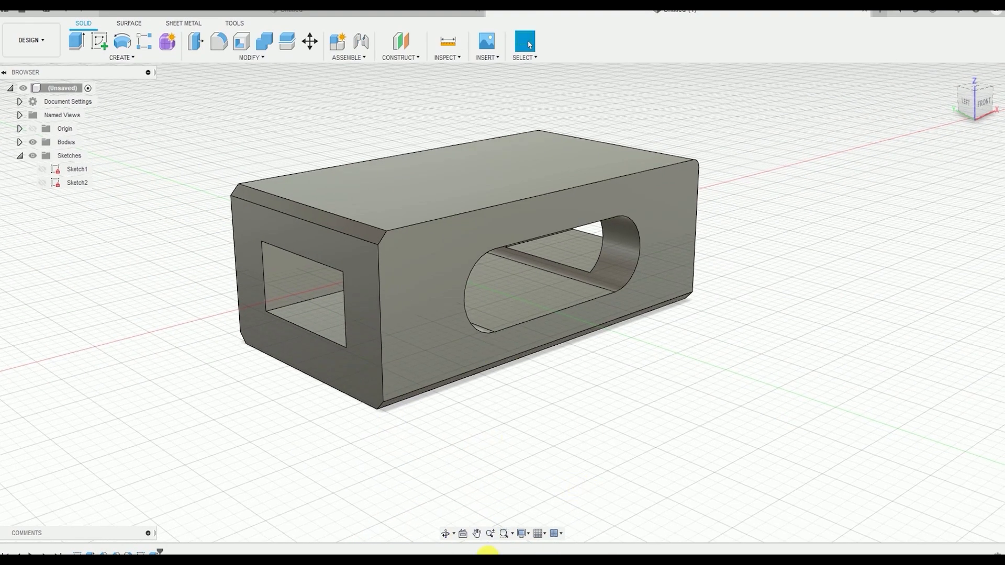
{"action": "double_click", "coordinate": [77, 553]}
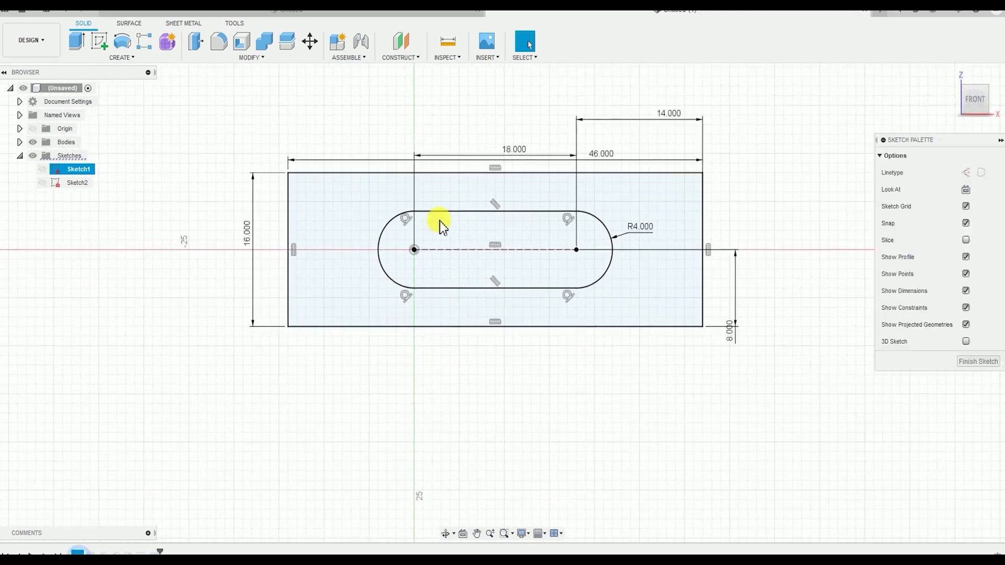
{"action": "scroll", "coordinate": [545, 207], "scroll_direction": "up", "scroll_amount": 3}
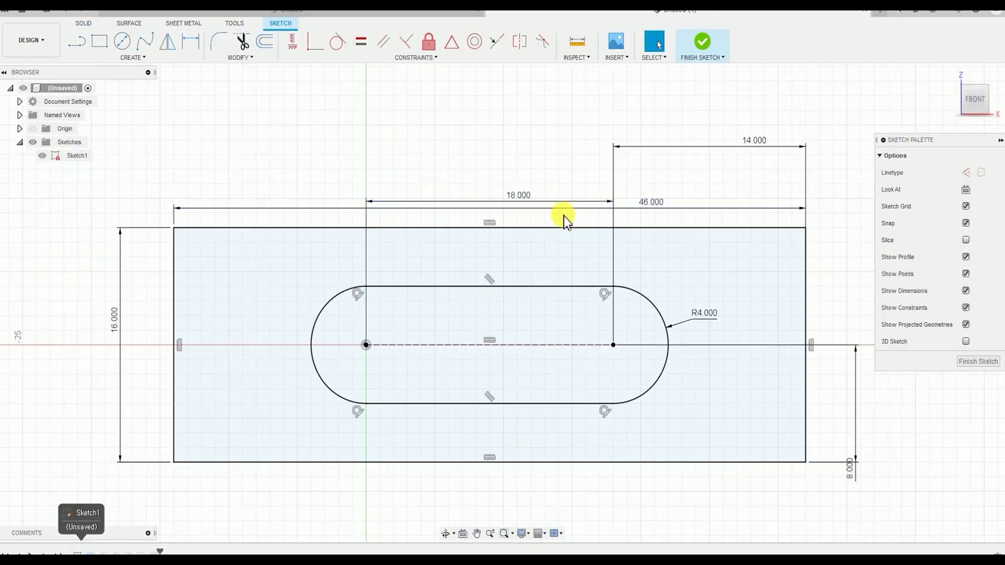
{"action": "left_click_drag", "start_coordinate": [660, 203], "coordinate": [507, 108]}
{"action": "double_click", "coordinate": [507, 103]}
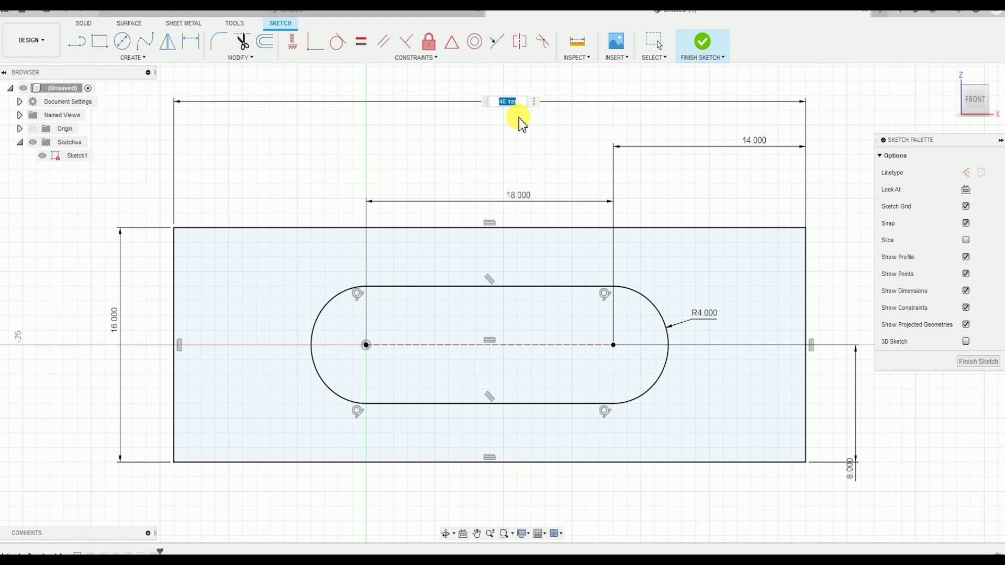
{"action": "key", "text": "Return"}
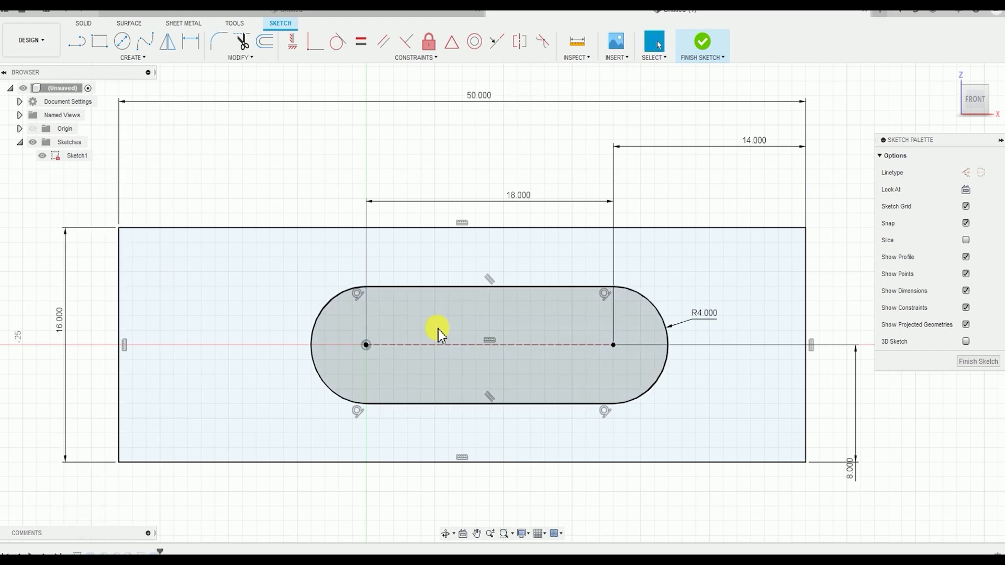
{"action": "scroll", "coordinate": [516, 252], "scroll_direction": "down", "scroll_amount": 2}
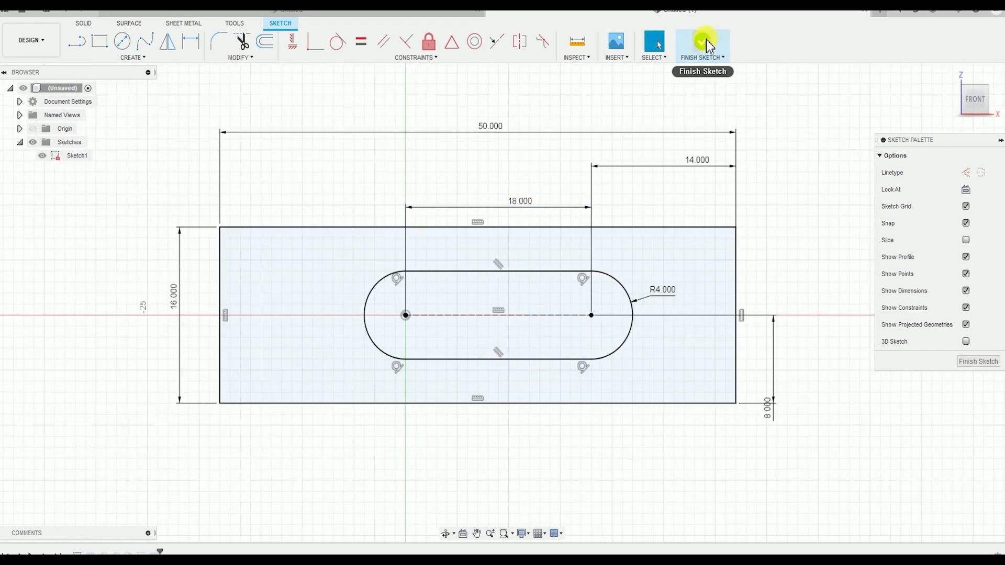
{"action": "left_click", "coordinate": [707, 42]}
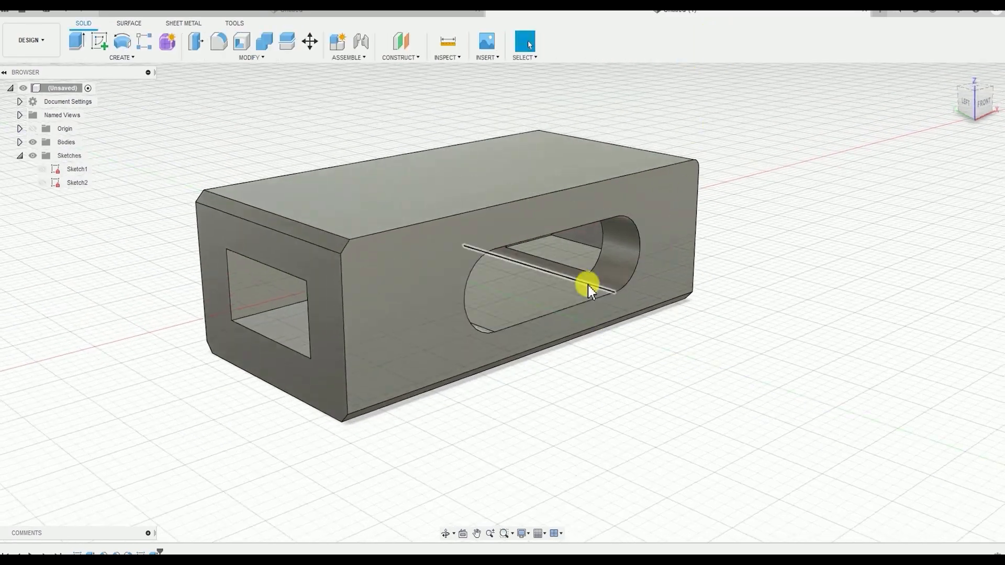
Open the rectangular cut for editing and examine how far it reaches through the lengthened body
{"action": "mouse_move", "coordinate": [588, 285]}
{"action": "middle_mouse_down", "text": "shift"}
{"action": "mouse_move", "coordinate": [606, 276]}
{"action": "mouse_move", "coordinate": [457, 314]}
{"action": "mouse_move", "coordinate": [372, 301]}
{"action": "mouse_move", "coordinate": [489, 281]}
{"action": "mouse_move", "coordinate": [553, 284]}
{"action": "mouse_move", "coordinate": [408, 550]}
{"action": "middle_mouse_up", "text": "shift"}
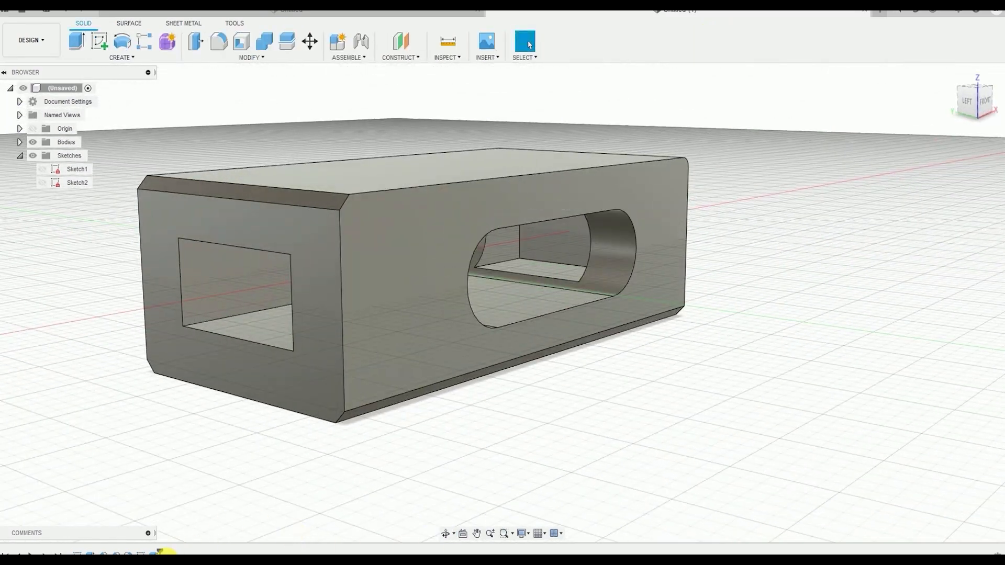
{"action": "double_click", "coordinate": [140, 553]}
{"action": "middle_click_drag", "start_coordinate": [636, 377], "coordinate": [511, 166], "text": "shift"}
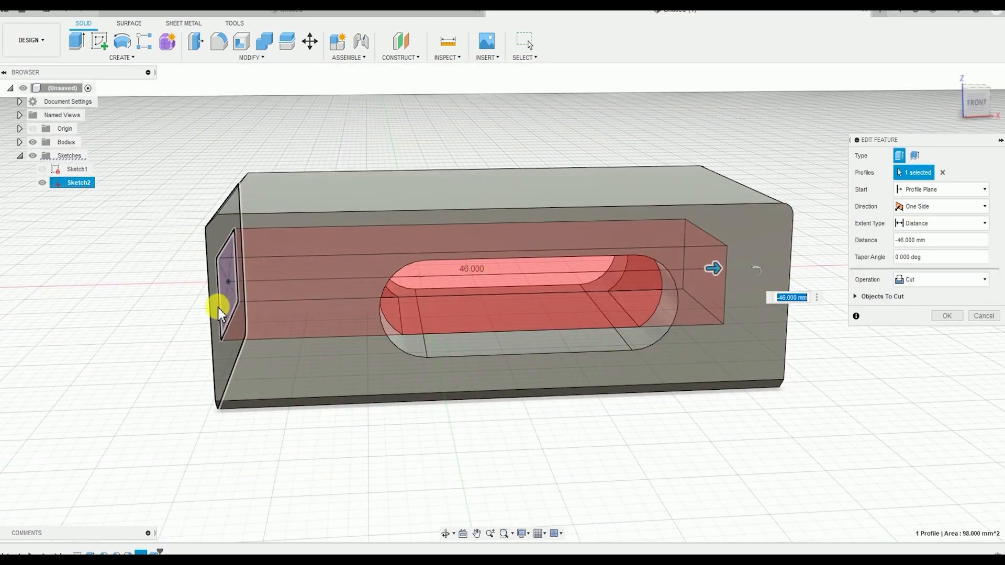
{"action": "middle_click_drag", "start_coordinate": [731, 287], "coordinate": [595, 262], "text": "shift"}
{"action": "middle_click_drag", "start_coordinate": [596, 313], "coordinate": [696, 321], "text": "shift"}
{"action": "key", "text": "Return"}
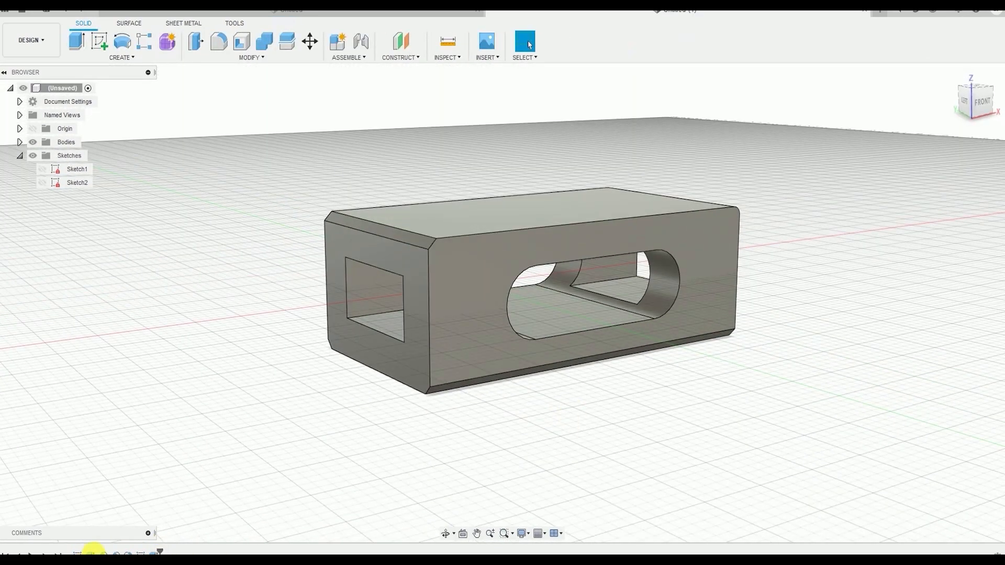
Edit the rectangular cut and change its extent type from Distance to All
{"action": "double_click", "coordinate": [140, 554]}
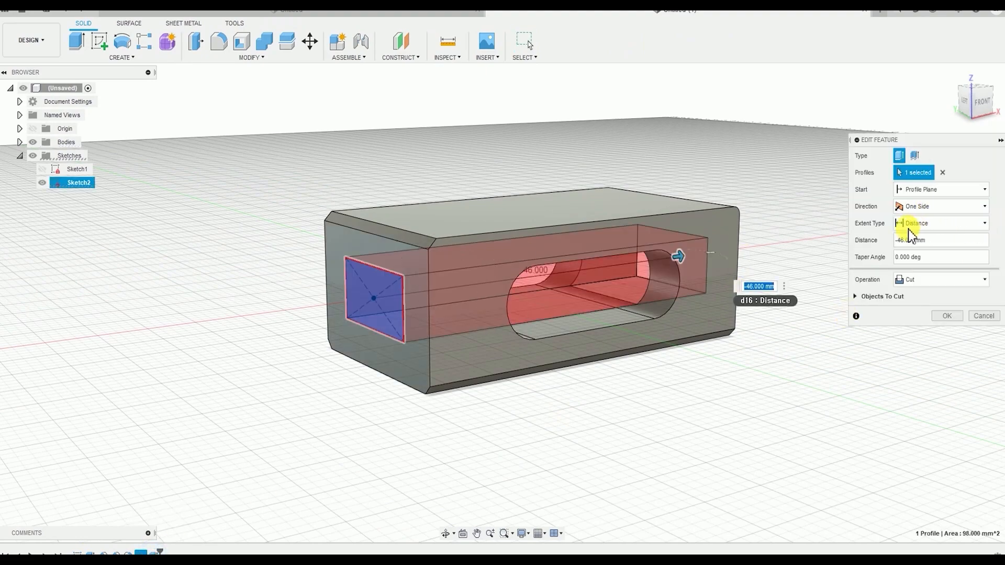
{"action": "left_click", "coordinate": [938, 223]}
{"action": "left_click", "coordinate": [911, 263]}
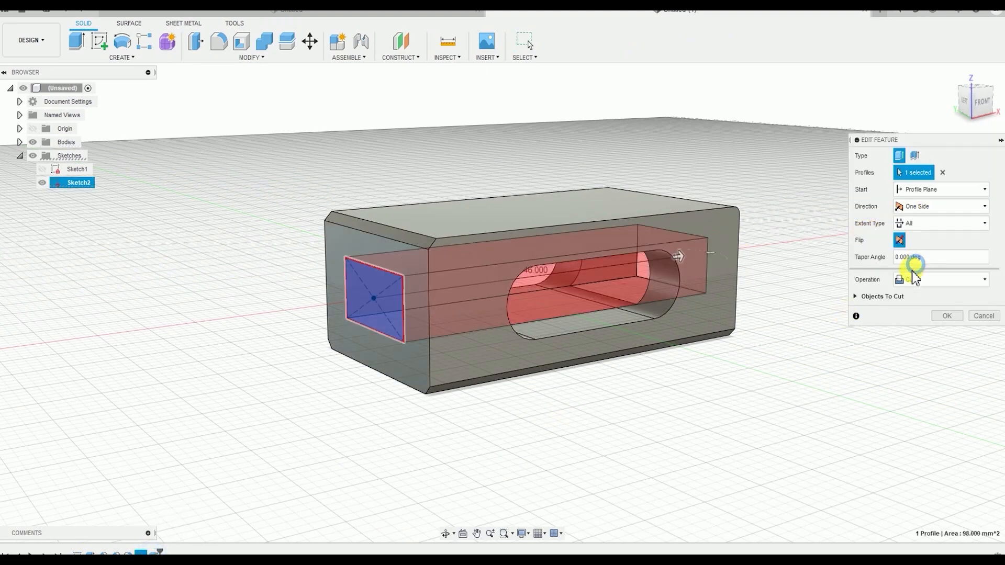
{"action": "middle_click_drag", "start_coordinate": [453, 310], "coordinate": [637, 333], "text": "shift"}
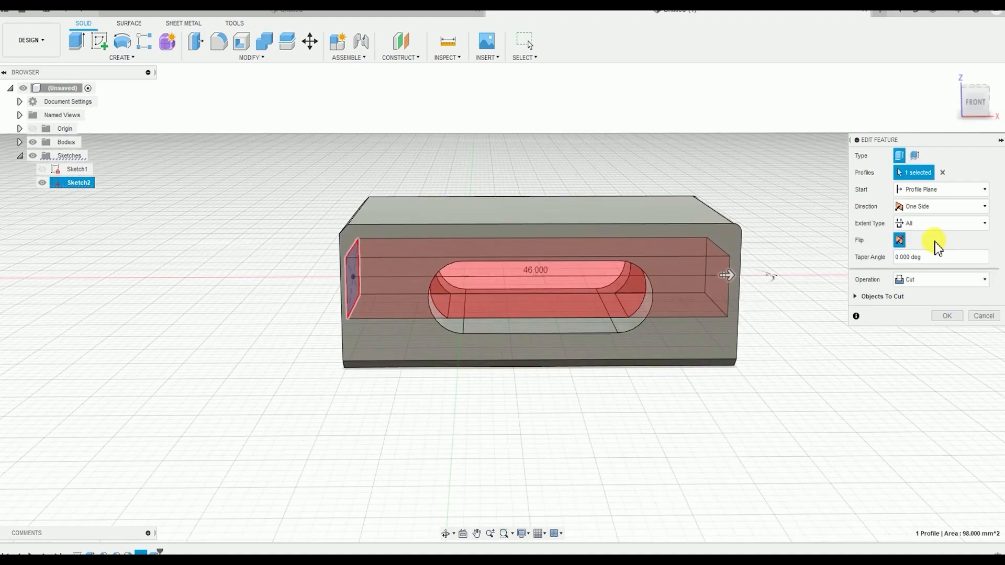
{"action": "left_click", "coordinate": [937, 224]}
{"action": "left_click", "coordinate": [914, 269]}
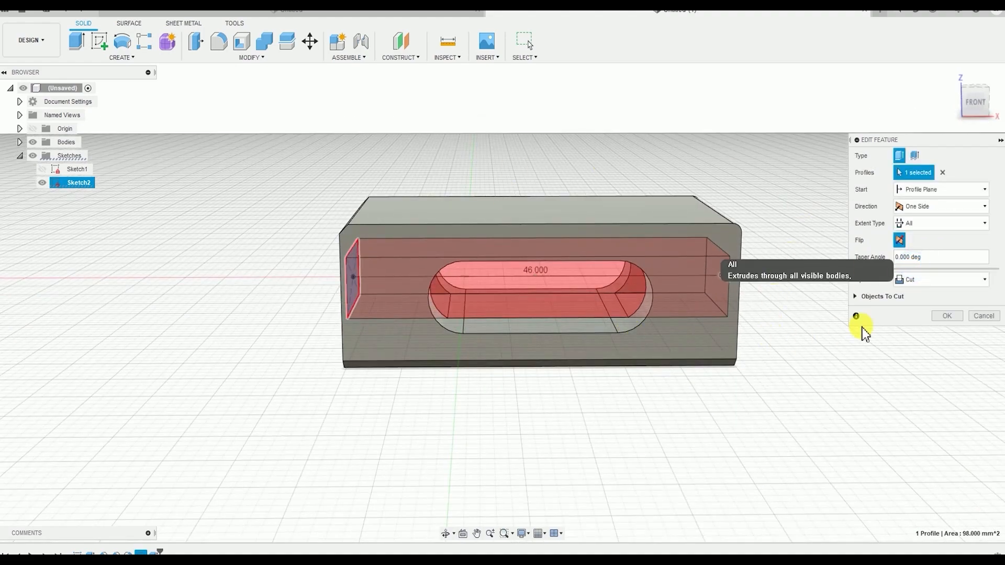
{"action": "left_click", "coordinate": [952, 319]}
{"action": "middle_click_drag", "start_coordinate": [711, 383], "coordinate": [707, 404], "text": "shift"}
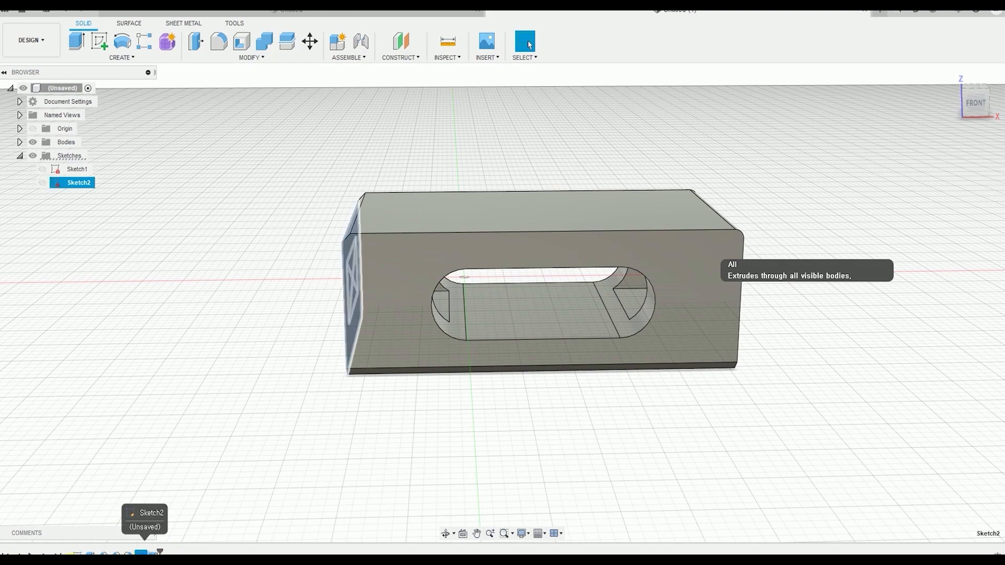
Edit the first sketch, set the outer rectangle's length to 50 mm and finish the sketch
{"action": "double_click", "coordinate": [77, 554]}
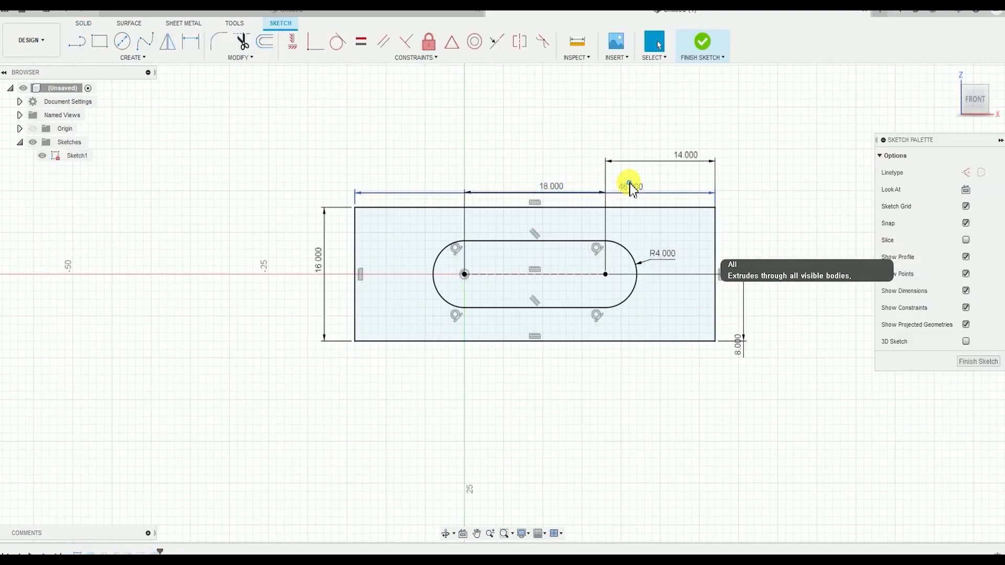
{"action": "double_click", "coordinate": [631, 187]}
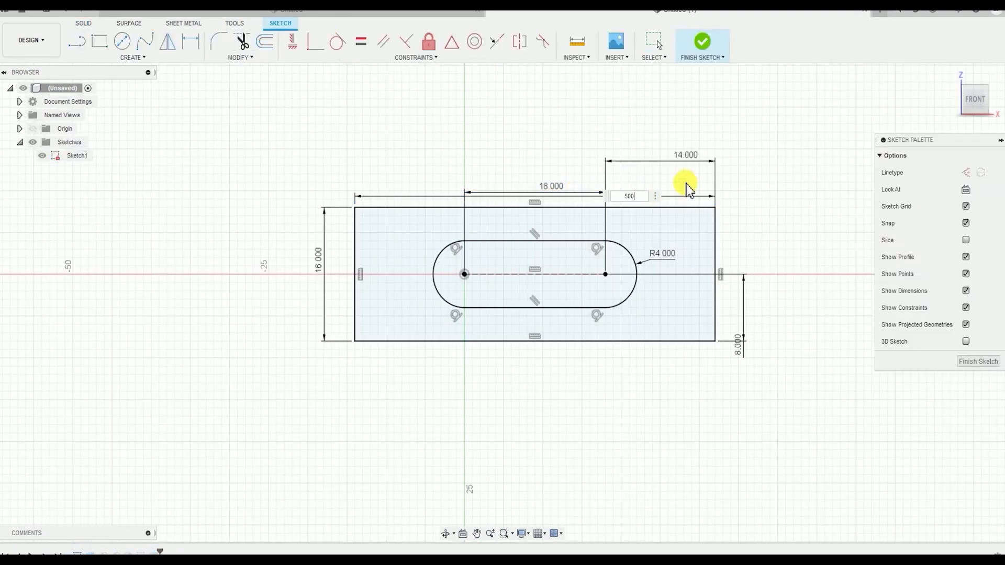
{"action": "type", "text": "50"}
{"action": "key", "text": "Return"}
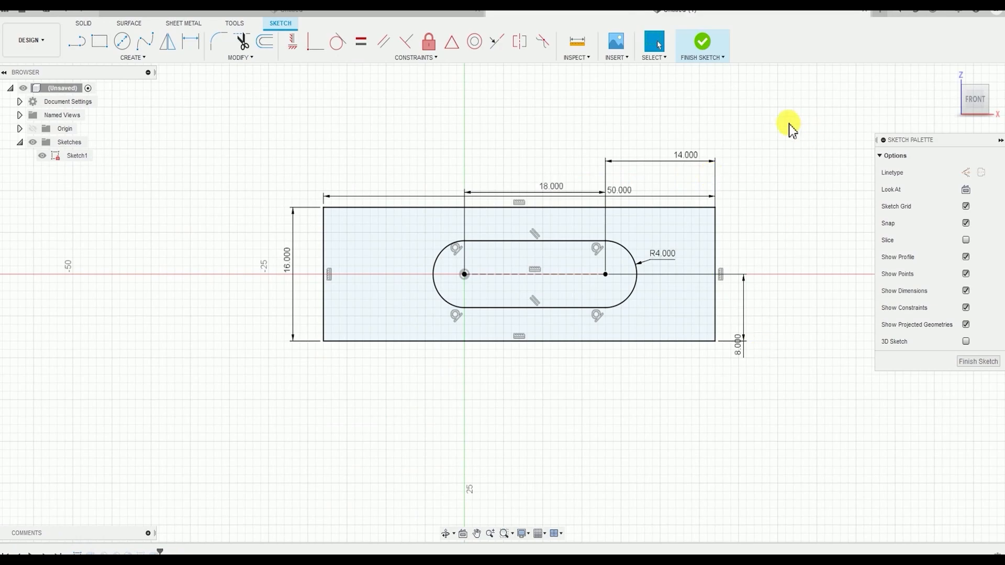
{"action": "left_click", "coordinate": [702, 41]}
{"action": "mouse_move", "coordinate": [798, 272]}
{"action": "middle_mouse_down", "text": "shift"}
{"action": "mouse_move", "coordinate": [801, 288]}
{"action": "mouse_move", "coordinate": [739, 283]}
{"action": "mouse_move", "coordinate": [844, 287]}
{"action": "mouse_move", "coordinate": [667, 307]}
{"action": "mouse_move", "coordinate": [552, 354]}
{"action": "middle_mouse_up", "text": "shift"}
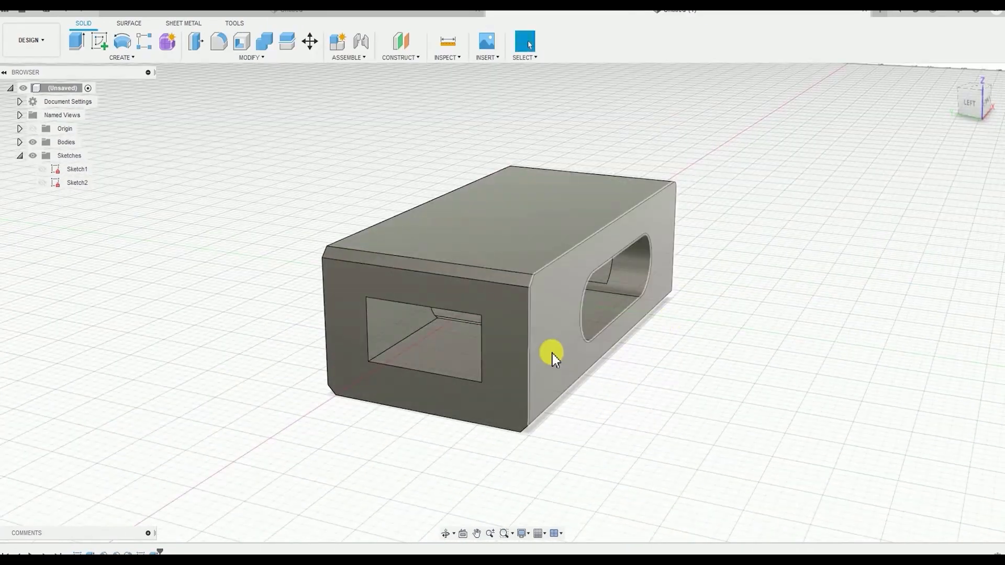
Open the rectangular cut for editing and examine its All extent from both ends of the 50 mm body
{"action": "double_click", "coordinate": [156, 553]}
{"action": "middle_click_drag", "start_coordinate": [553, 418], "coordinate": [491, 238], "text": "shift"}
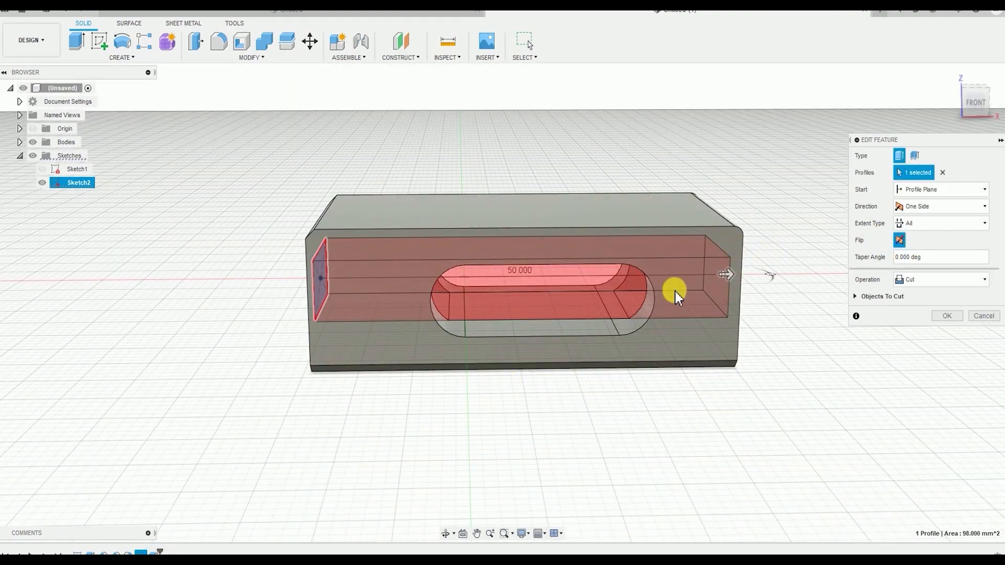
{"action": "middle_click_drag", "start_coordinate": [675, 291], "coordinate": [605, 315]}
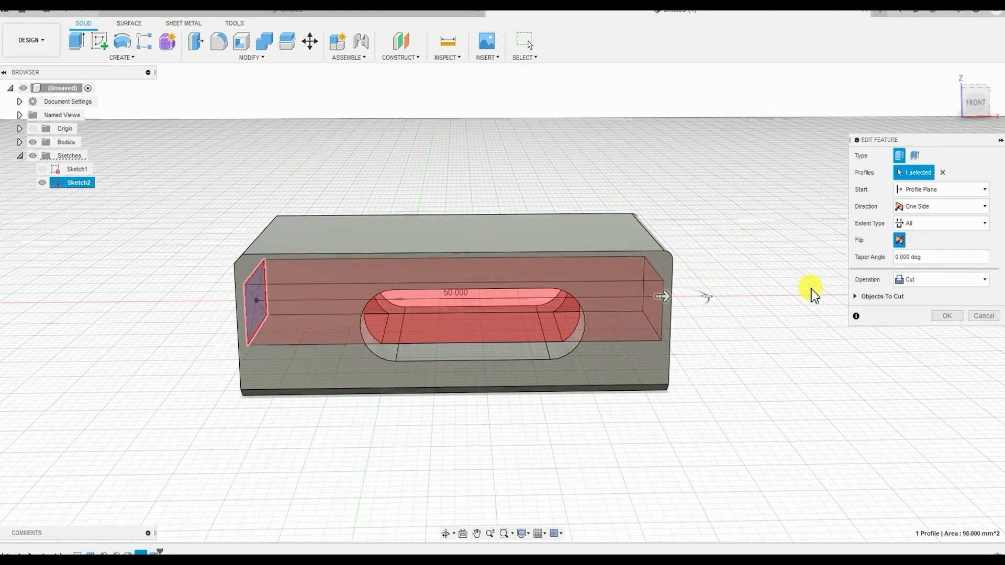
{"action": "middle_click_drag", "start_coordinate": [662, 300], "coordinate": [675, 375], "text": "shift"}
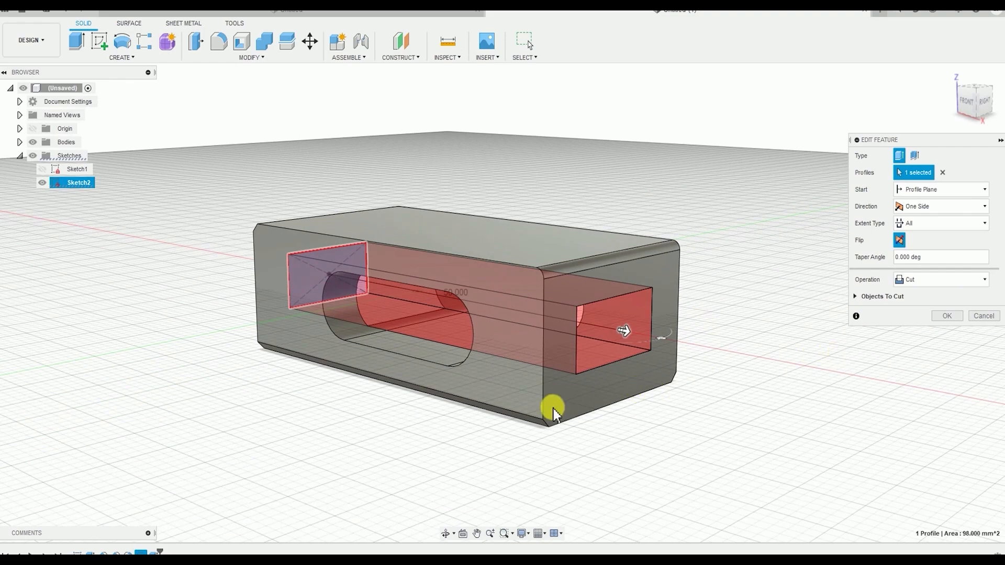
{"action": "middle_click_drag", "start_coordinate": [554, 414], "coordinate": [797, 379], "text": "shift"}
{"action": "left_click", "coordinate": [945, 316]}
{"action": "middle_click_drag", "start_coordinate": [555, 400], "coordinate": [456, 426], "text": "shift"}
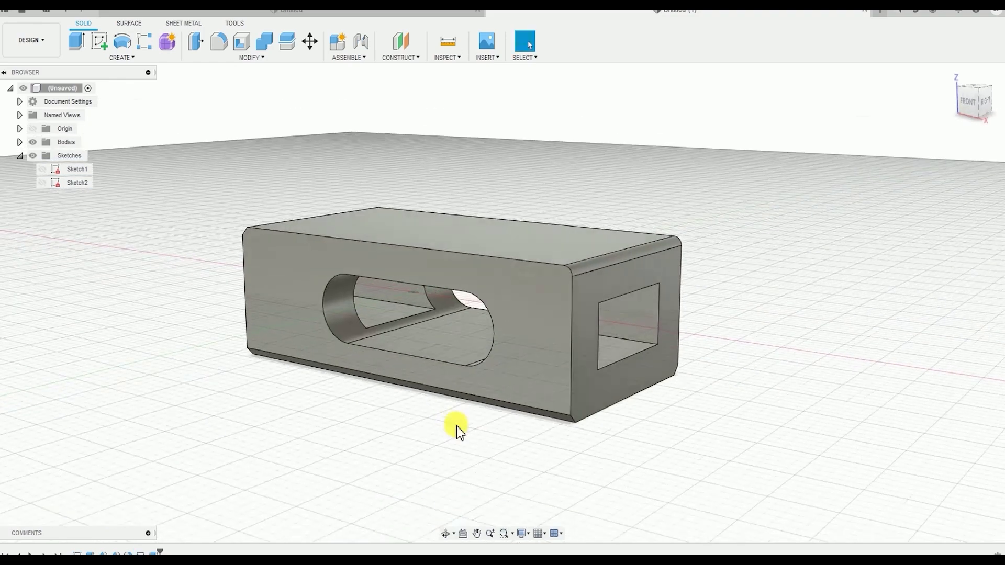
Reopen the first sketch, set the outer rectangle's length to 80 mm and finish the sketch
{"action": "left_click", "coordinate": [77, 554]}
{"action": "double_click", "coordinate": [78, 553]}
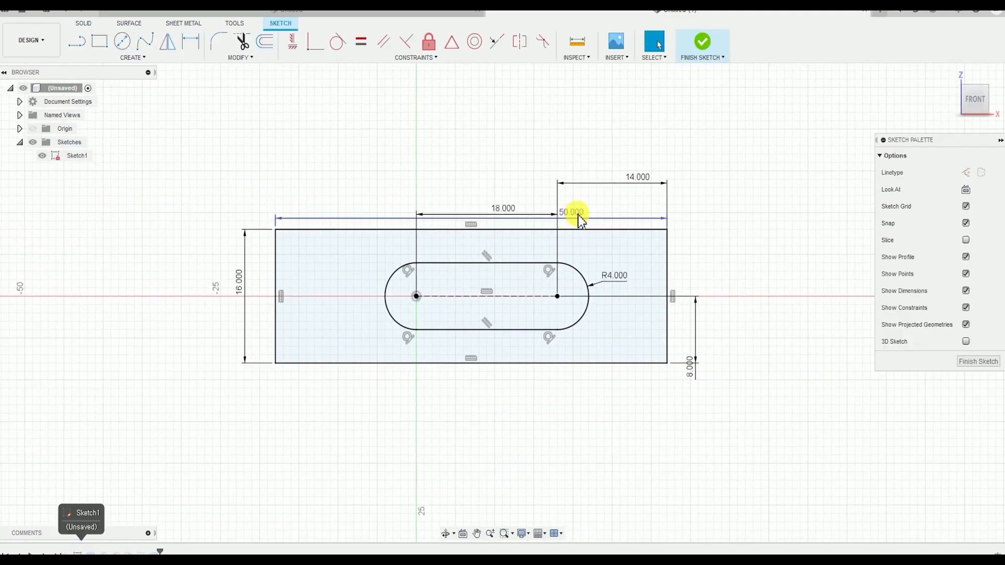
{"action": "double_click", "coordinate": [577, 213]}
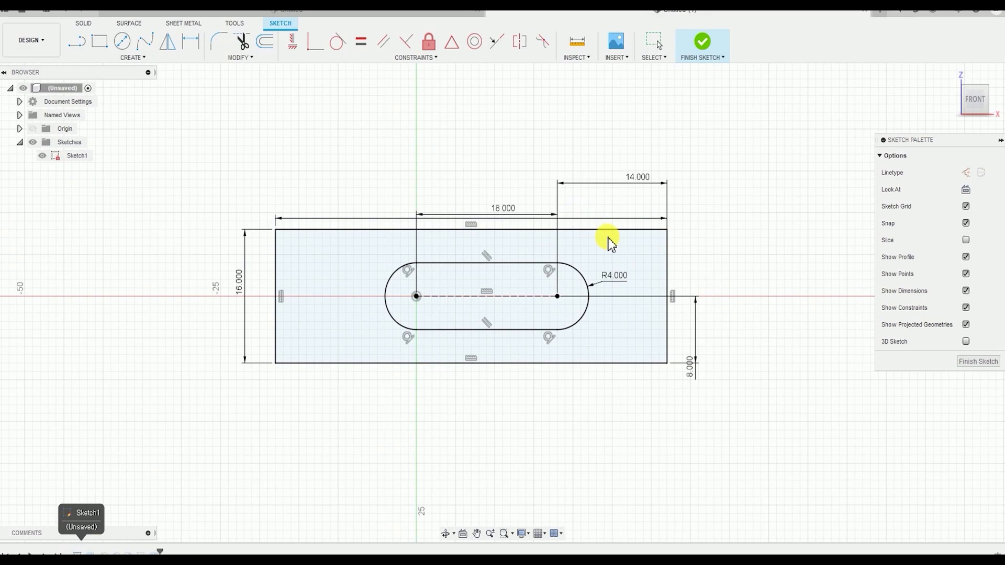
{"action": "scroll", "coordinate": [439, 354], "scroll_direction": "down", "scroll_amount": 3}
{"action": "left_click", "coordinate": [711, 50]}
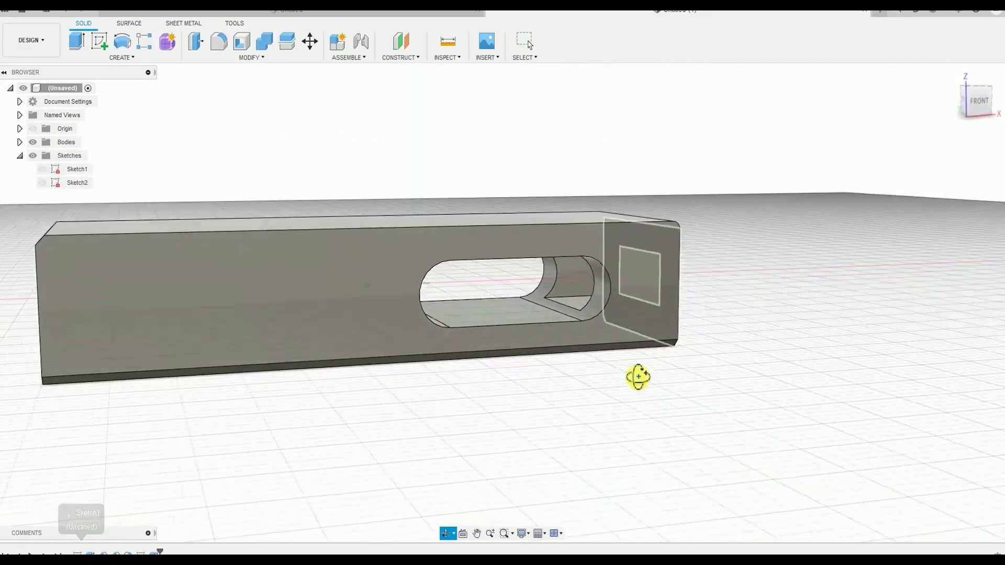
{"action": "mouse_move", "coordinate": [638, 377]}
{"action": "middle_mouse_down", "text": "shift"}
{"action": "mouse_move", "coordinate": [706, 371]}
{"action": "mouse_move", "coordinate": [546, 433]}
{"action": "middle_mouse_up", "text": "shift"}
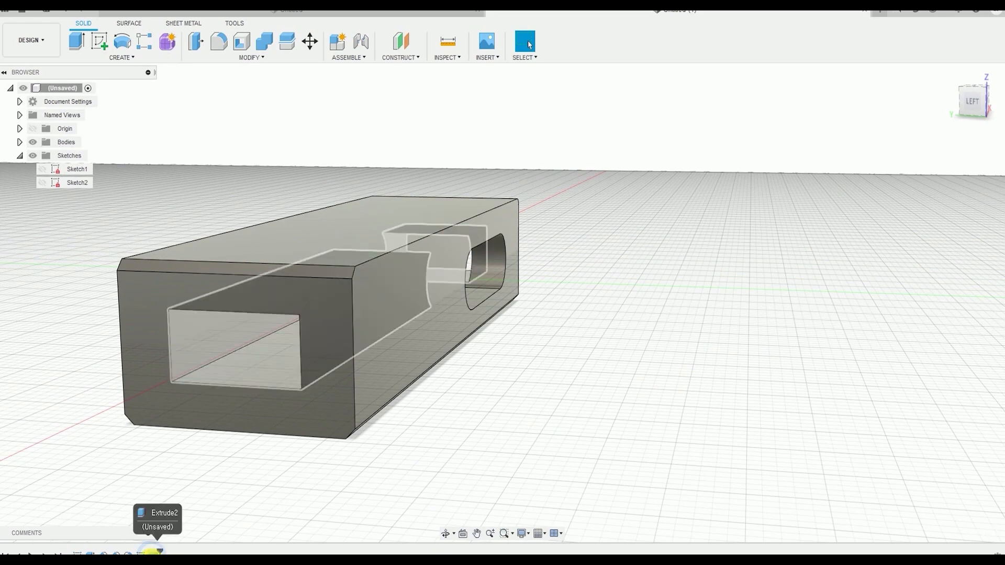
Open the rectangular cut for editing and inspect its All extent through the 80 mm body
{"action": "double_click", "coordinate": [152, 551]}
{"action": "middle_click_drag", "start_coordinate": [632, 353], "coordinate": [290, 367], "text": "shift"}
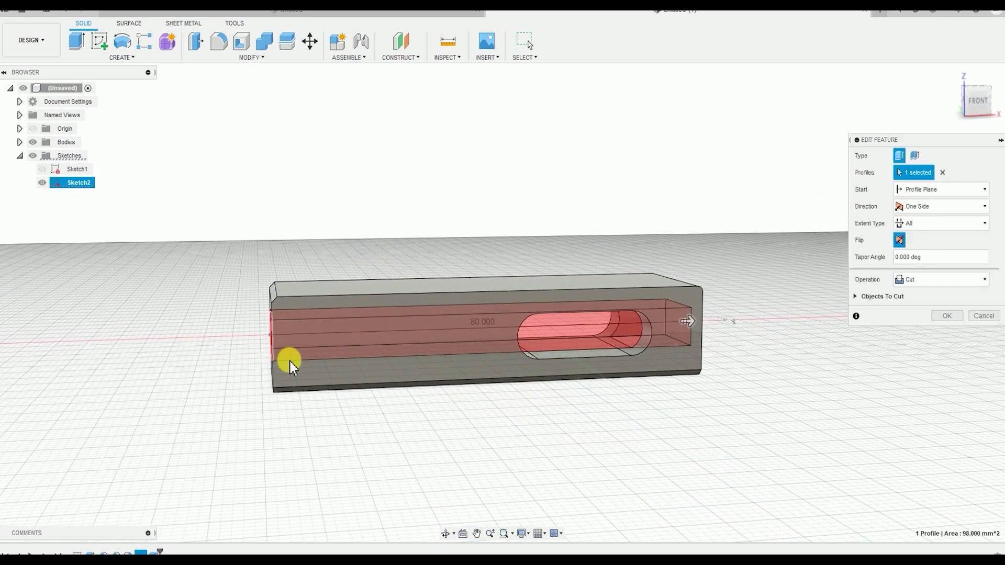
{"action": "middle_click_drag", "start_coordinate": [510, 335], "coordinate": [623, 336], "text": "shift"}
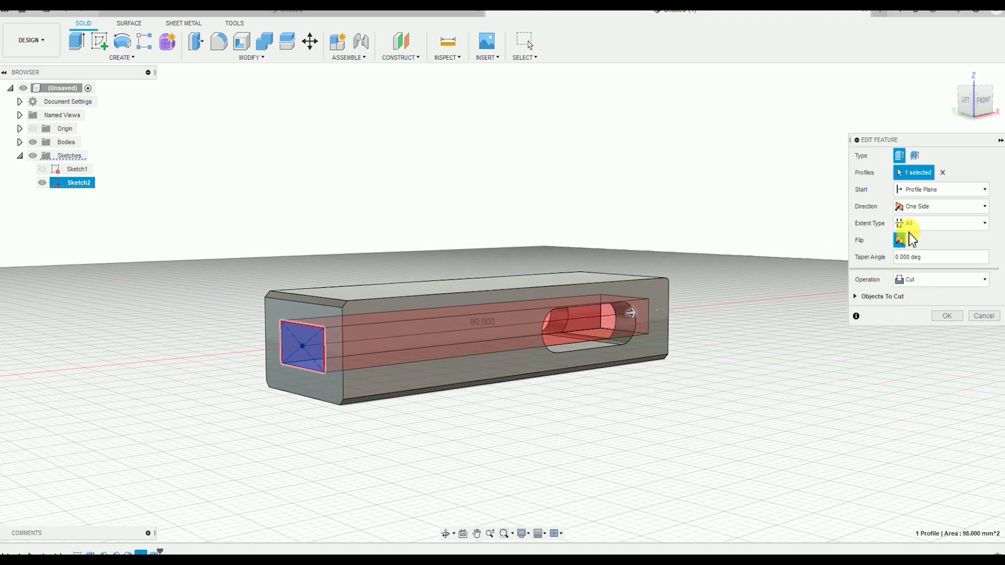
{"action": "middle_click_drag", "start_coordinate": [225, 400], "coordinate": [327, 386], "text": "shift"}
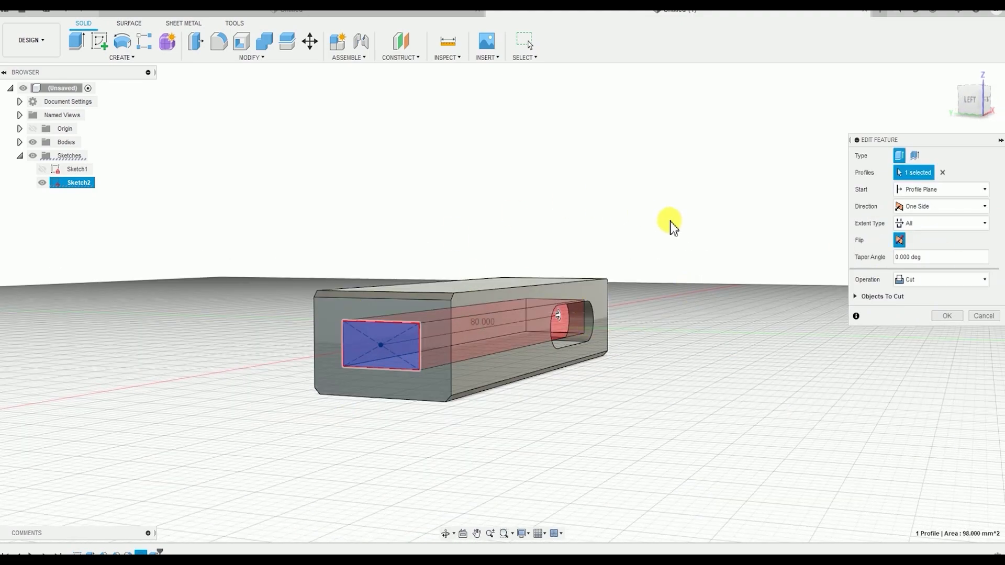
{"action": "key", "text": "Return"}
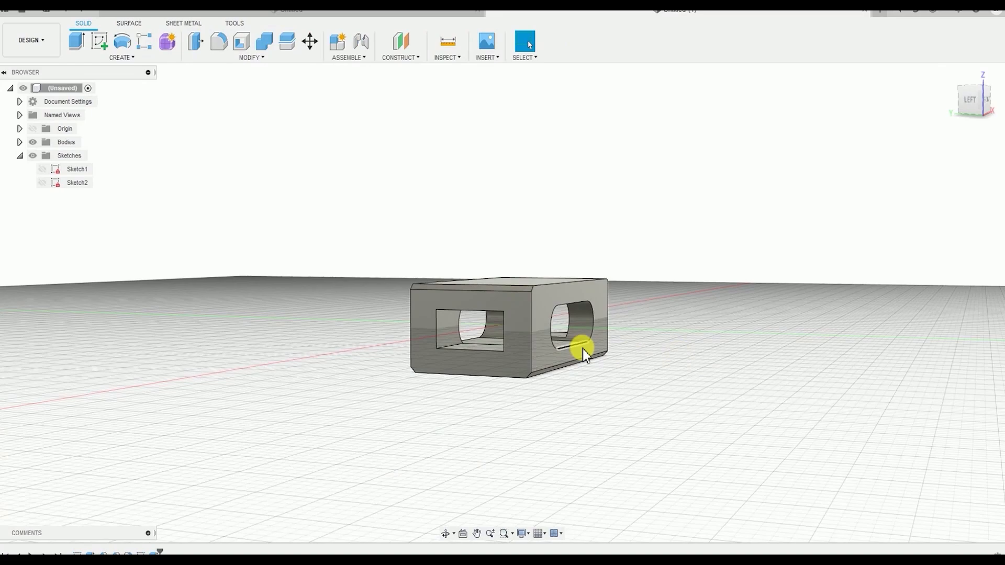
Examine the rectangular passage and slot in the shortened body and check the cut's extent settings
{"action": "middle_click_drag", "start_coordinate": [582, 348], "coordinate": [621, 363], "text": "shift"}
{"action": "middle_click_drag", "start_coordinate": [541, 394], "coordinate": [496, 390]}
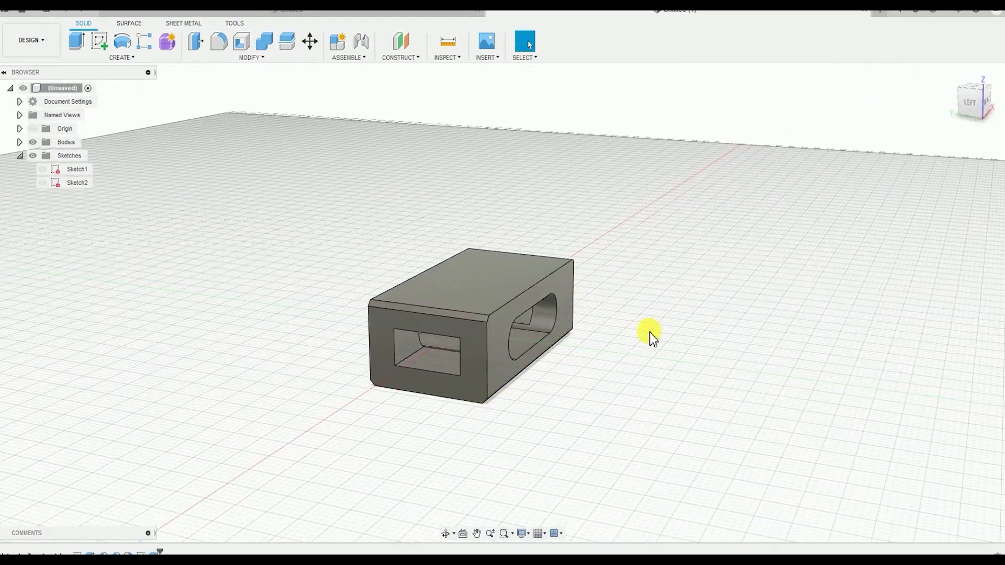
{"action": "scroll", "coordinate": [639, 331], "scroll_direction": "up", "scroll_amount": 2}
{"action": "middle_click_drag", "start_coordinate": [588, 324], "coordinate": [667, 342]}
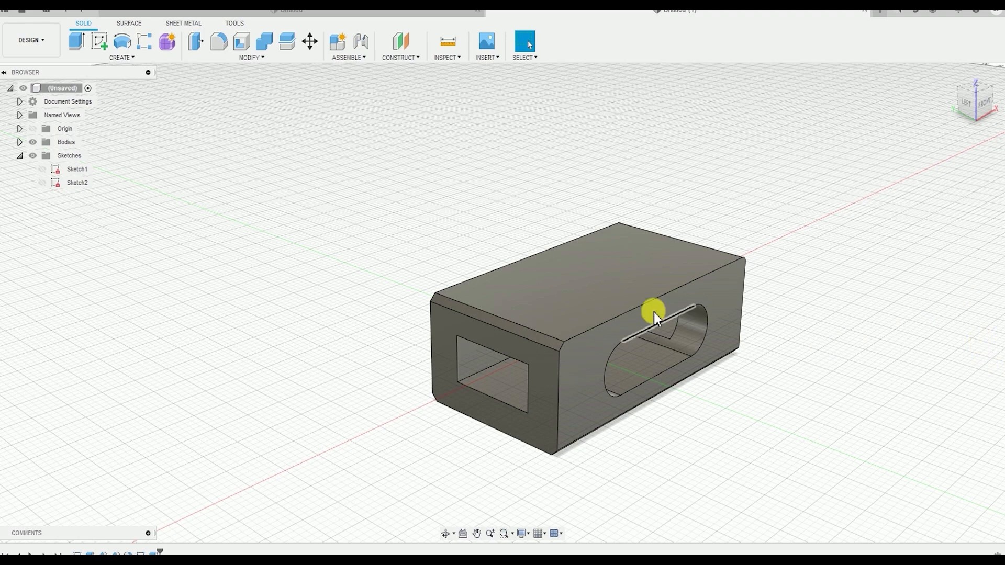
{"action": "middle_click_drag", "start_coordinate": [655, 312], "coordinate": [569, 370], "text": "shift"}
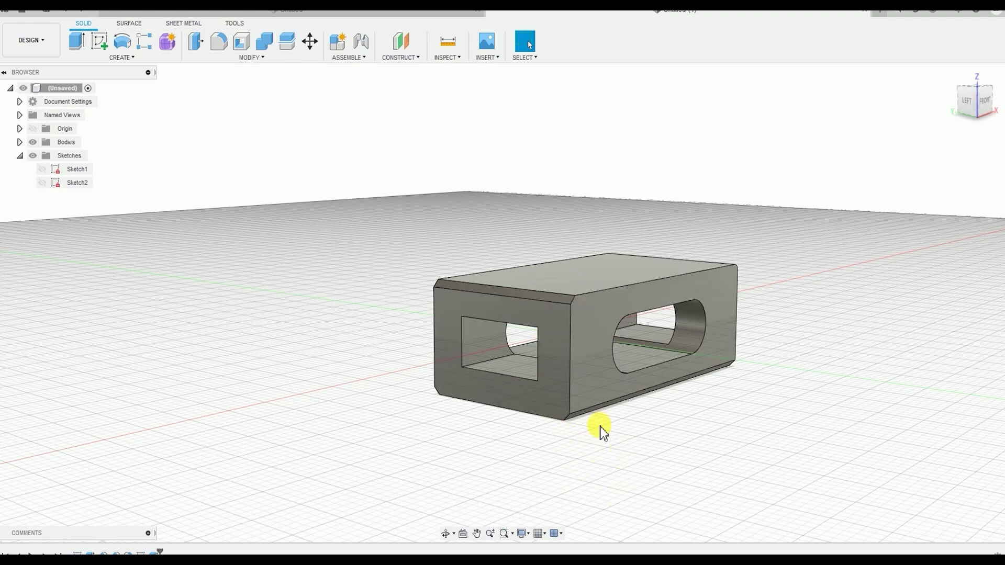
{"action": "middle_click_drag", "start_coordinate": [524, 500], "coordinate": [546, 234], "text": "shift"}
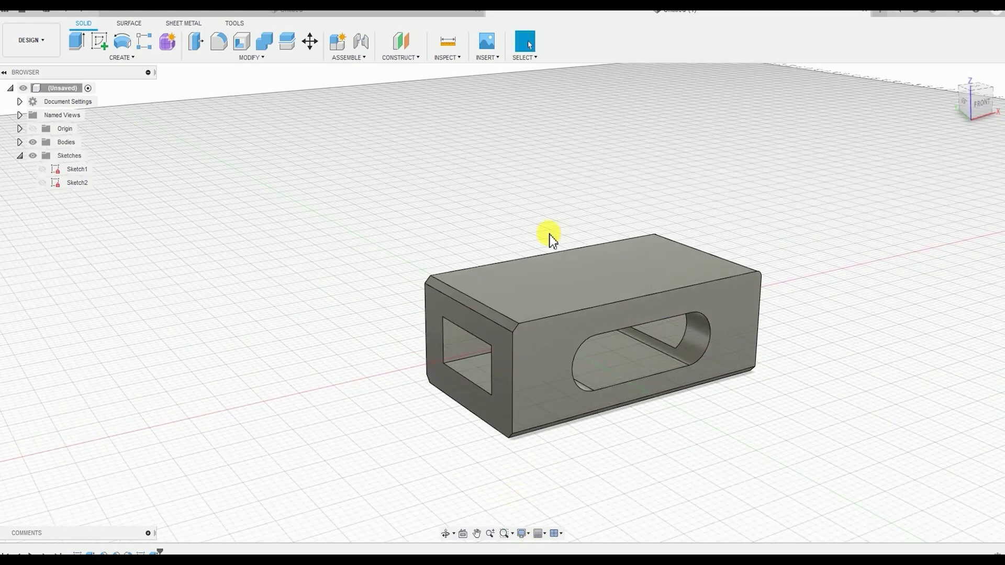
{"action": "mouse_move", "coordinate": [655, 355]}
{"action": "middle_mouse_down", "text": "shift"}
{"action": "mouse_move", "coordinate": [631, 375]}
{"action": "mouse_move", "coordinate": [624, 285]}
{"action": "mouse_move", "coordinate": [628, 348]}
{"action": "mouse_move", "coordinate": [583, 247]}
{"action": "mouse_move", "coordinate": [655, 348]}
{"action": "mouse_move", "coordinate": [660, 371]}
{"action": "mouse_move", "coordinate": [661, 357]}
{"action": "middle_mouse_up", "text": "shift"}
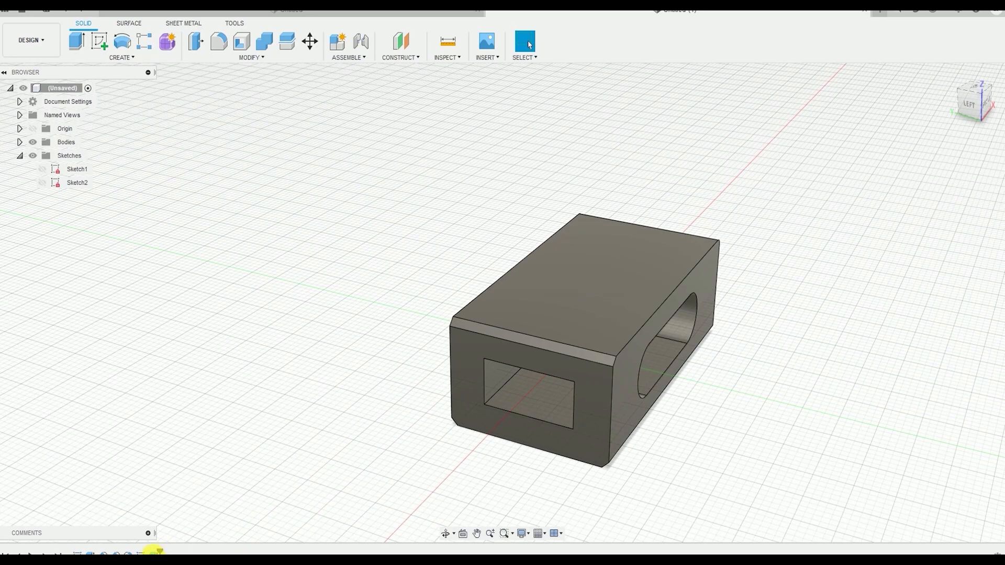
{"action": "double_click", "coordinate": [156, 552]}
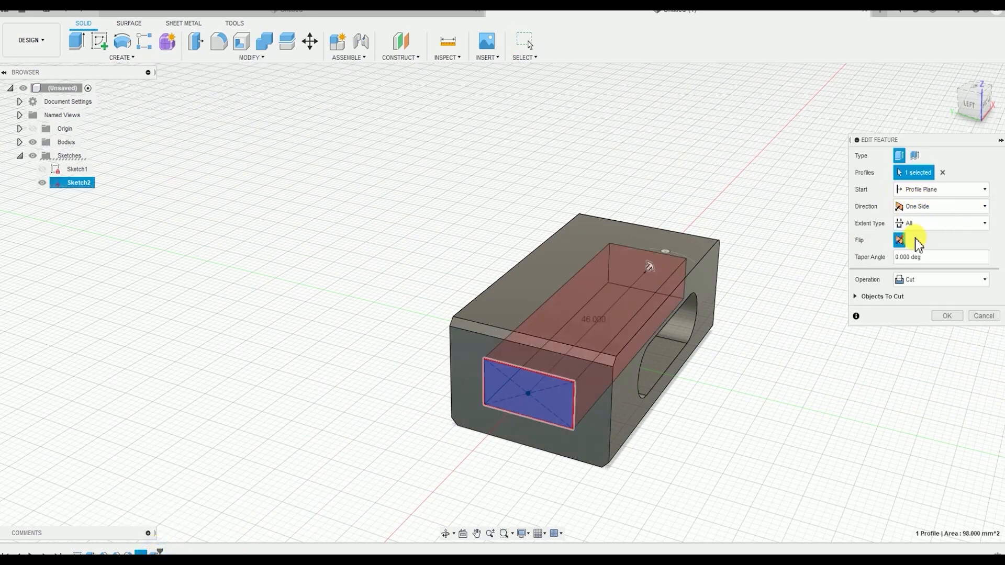
{"action": "left_click", "coordinate": [953, 314]}
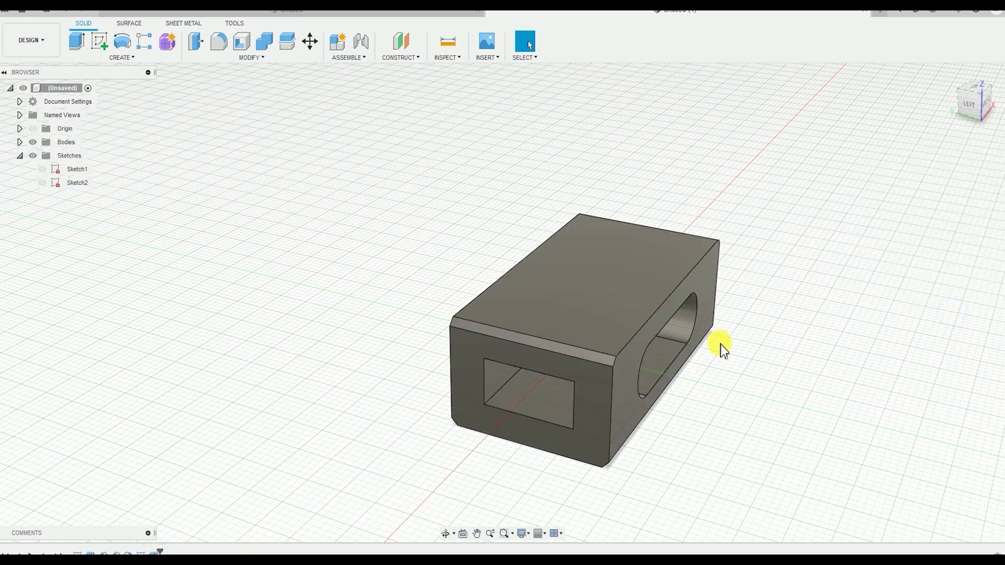
{"action": "middle_click_drag", "start_coordinate": [721, 345], "coordinate": [702, 323], "text": "shift"}
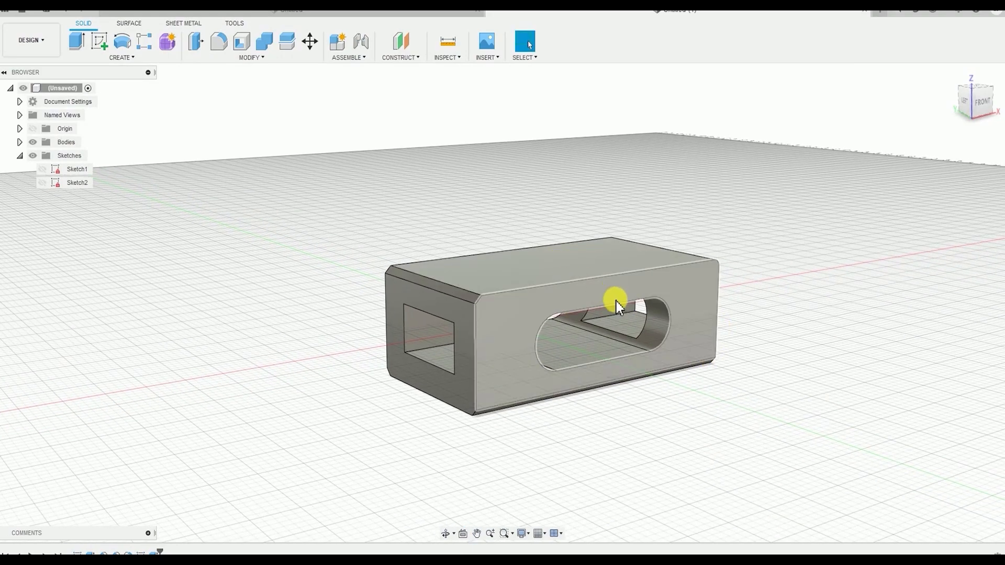
Create a new sketch on the top face of the solid
{"action": "left_click", "coordinate": [592, 263]}
{"action": "middle_click_drag", "start_coordinate": [561, 231], "coordinate": [711, 286], "text": "shift"}
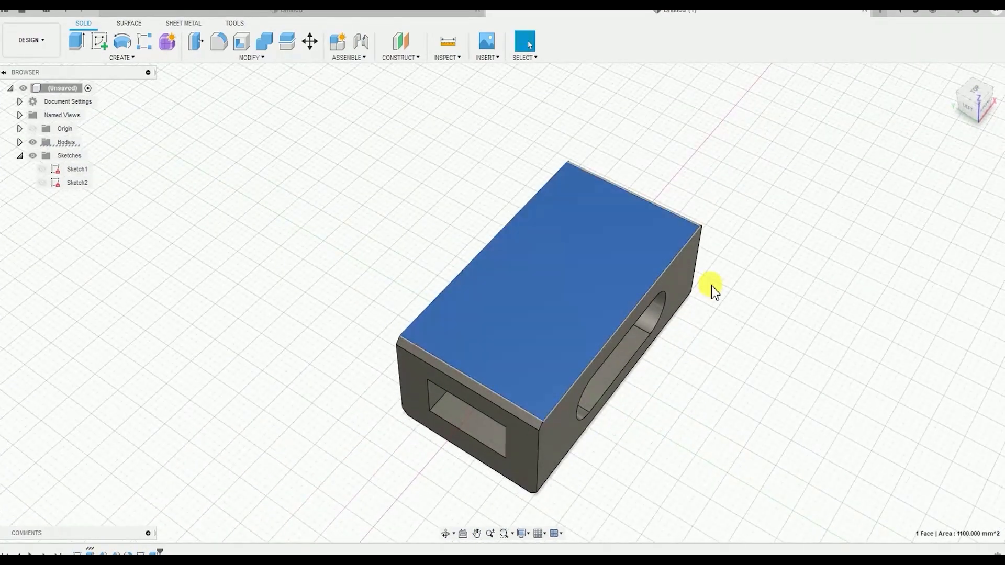
{"action": "left_click", "coordinate": [119, 58]}
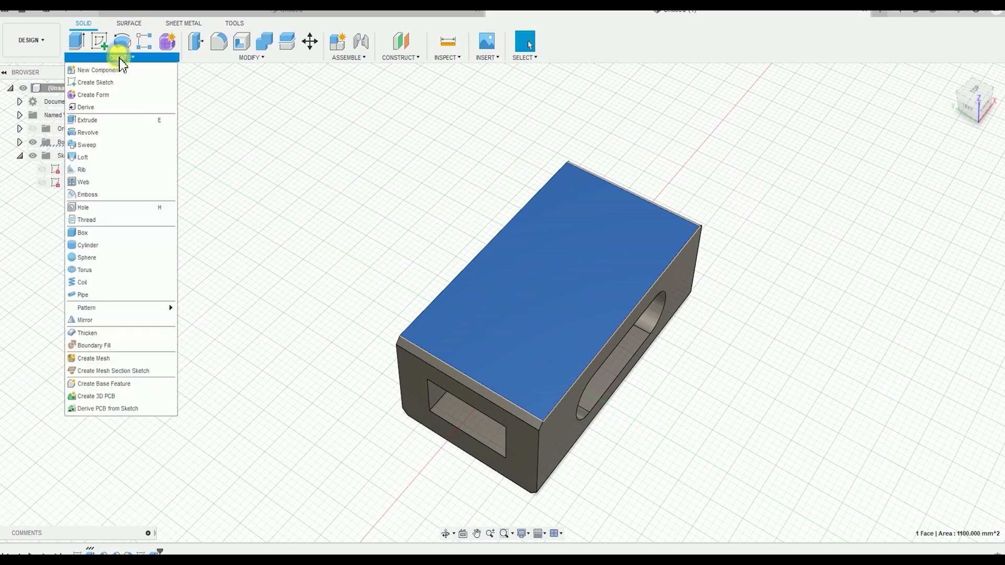
{"action": "left_click", "coordinate": [112, 83]}
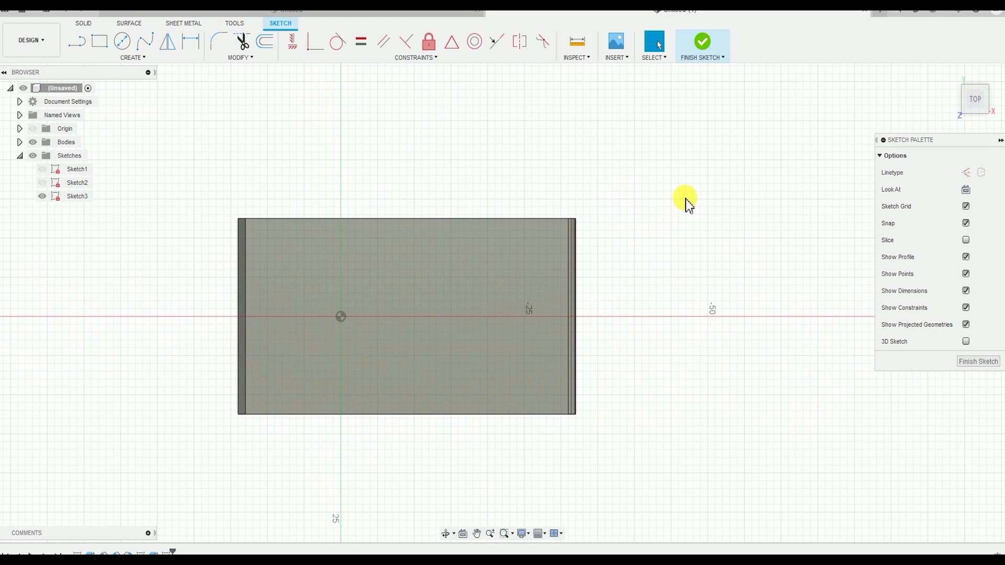
{"action": "middle_click_drag", "start_coordinate": [687, 204], "coordinate": [732, 162]}
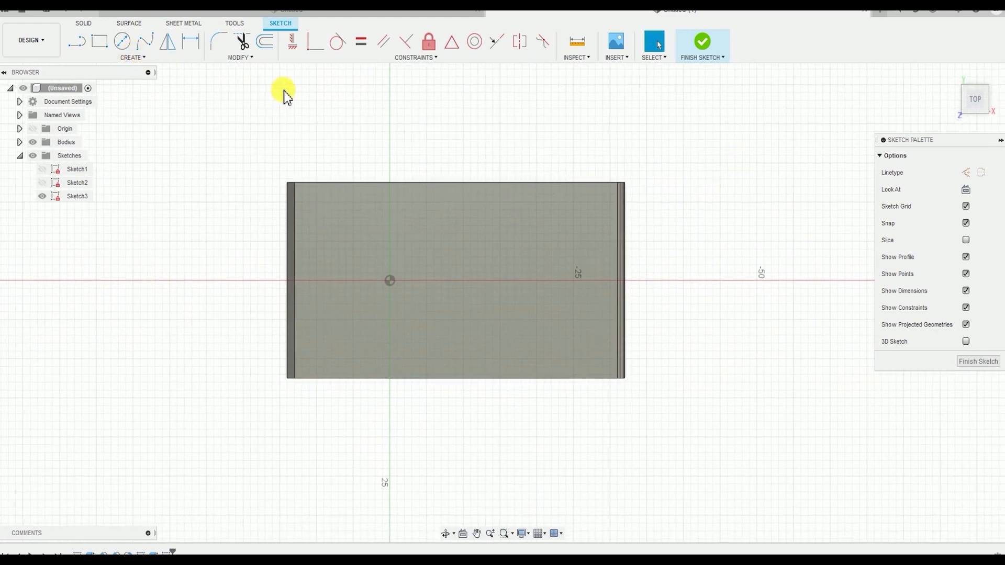
Sketch a center rectangle about 48 mm long on the solid's top face
{"action": "left_click", "coordinate": [138, 59]}
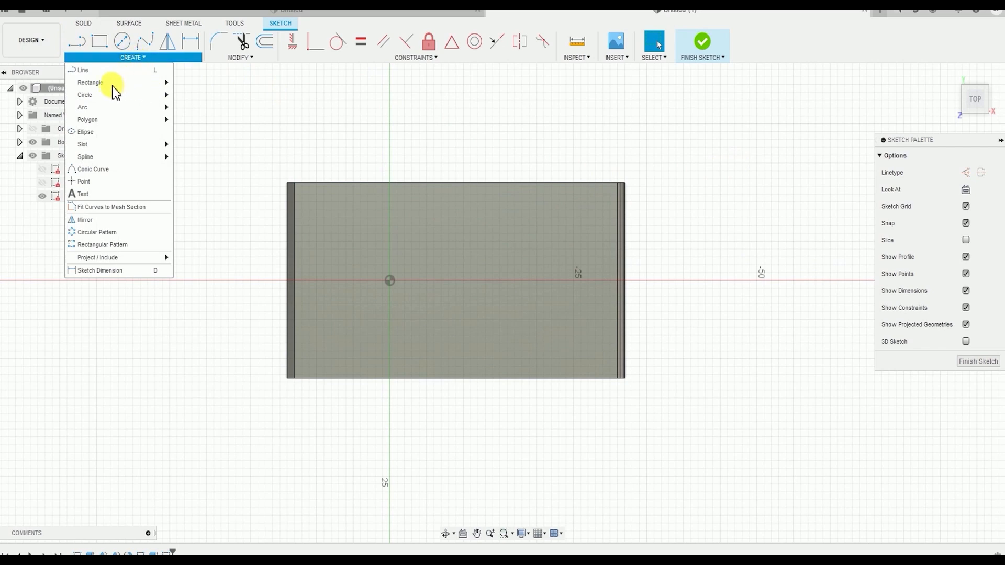
{"action": "mouse_move", "coordinate": [113, 85]}
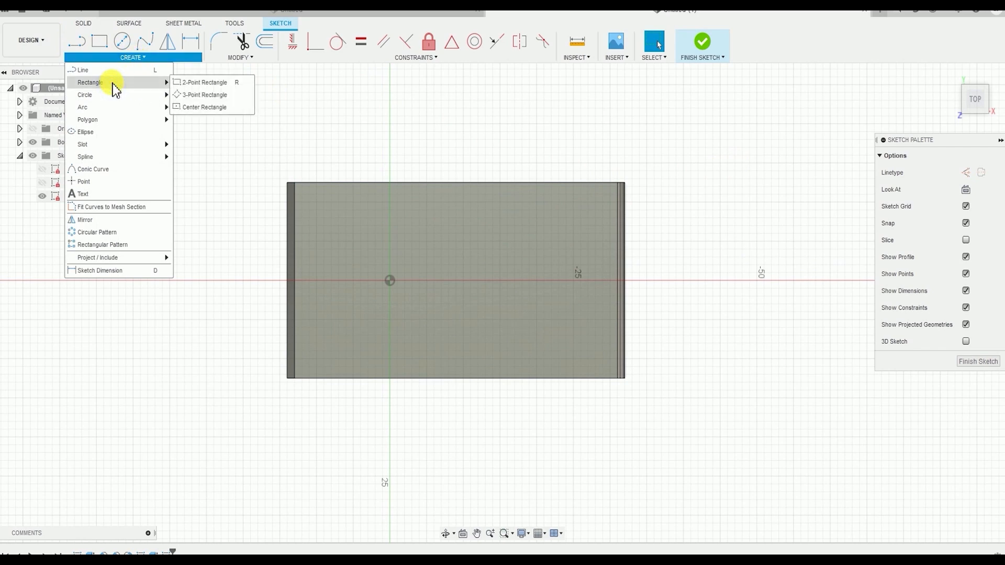
{"action": "left_click", "coordinate": [215, 112]}
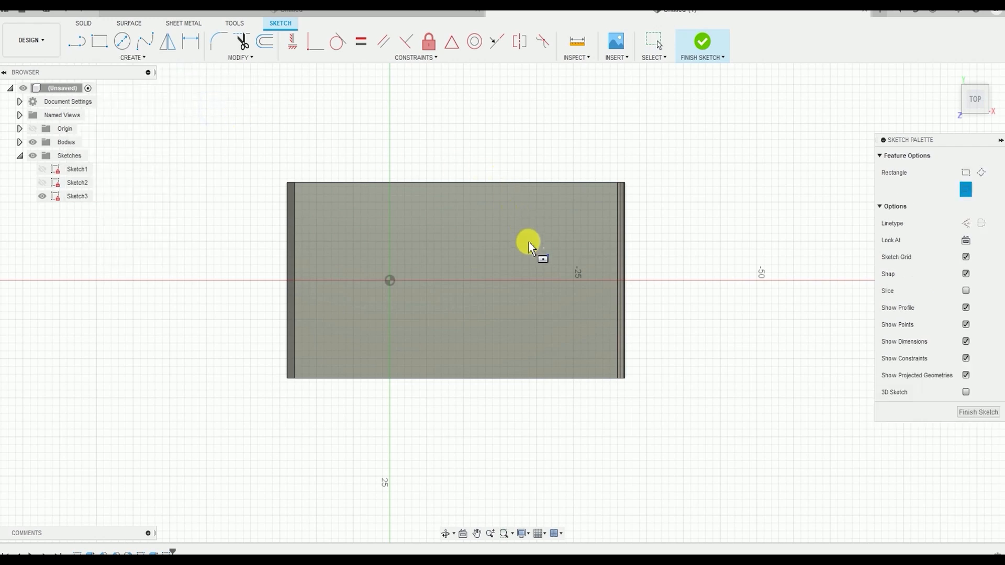
{"action": "left_click", "coordinate": [501, 266]}
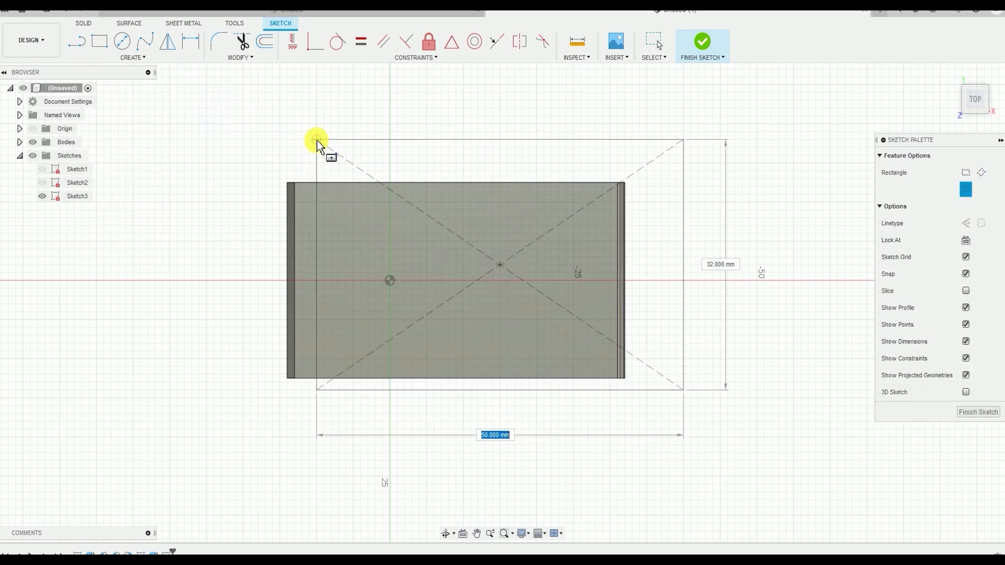
{"action": "left_click", "coordinate": [324, 163]}
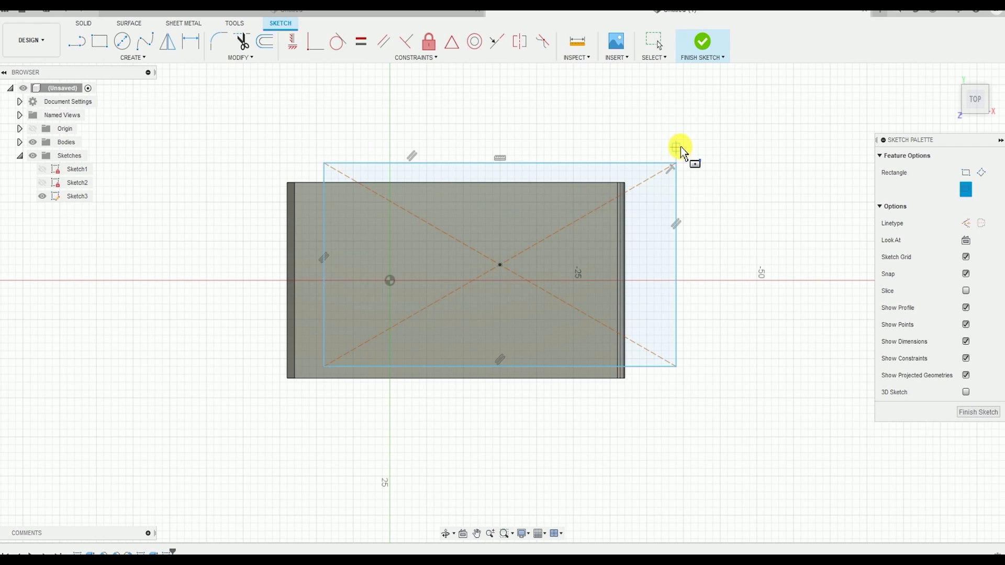
{"action": "left_click", "coordinate": [146, 58]}
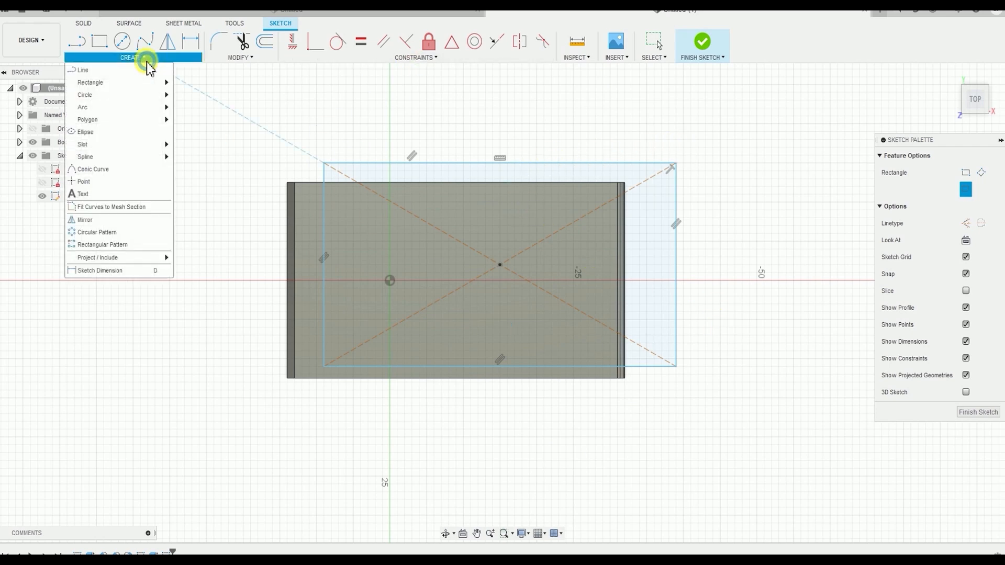
{"action": "left_click", "coordinate": [132, 271]}
{"action": "left_click", "coordinate": [474, 164]}
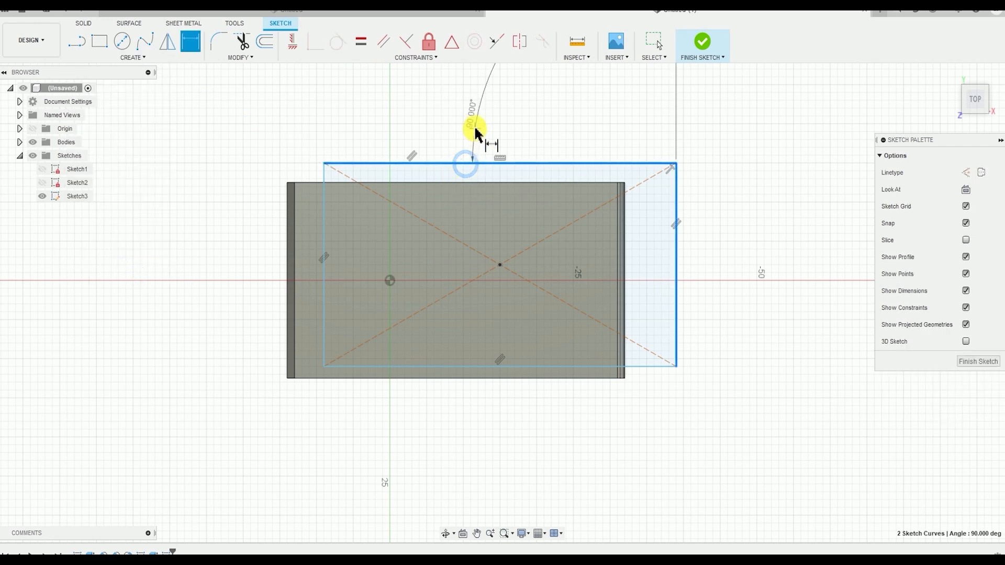
{"action": "key", "text": "Escape"}
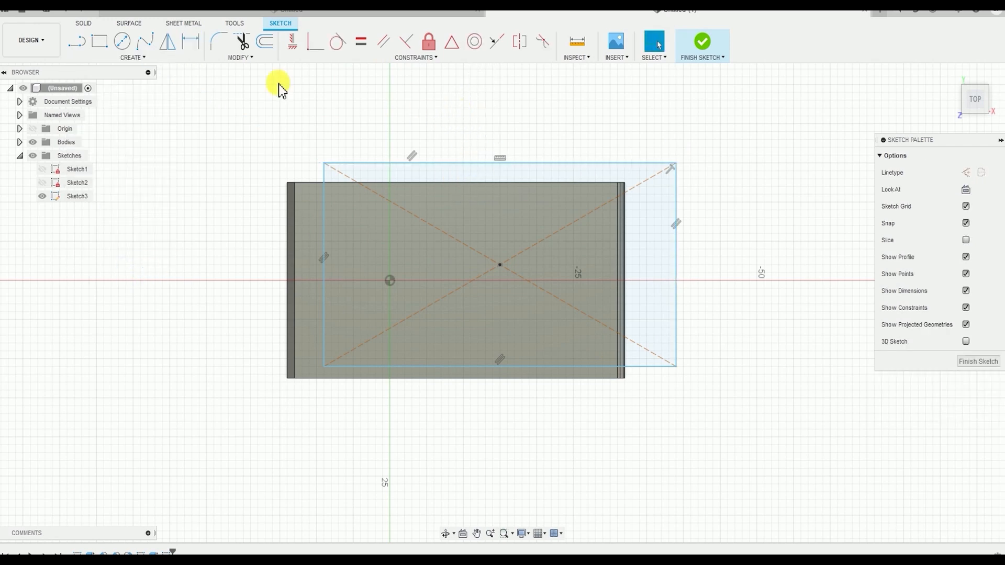
Dimension the sketched rectangle to a length of 34 mm and a width of 15 mm
{"action": "left_click", "coordinate": [197, 42]}
{"action": "left_click", "coordinate": [626, 164]}
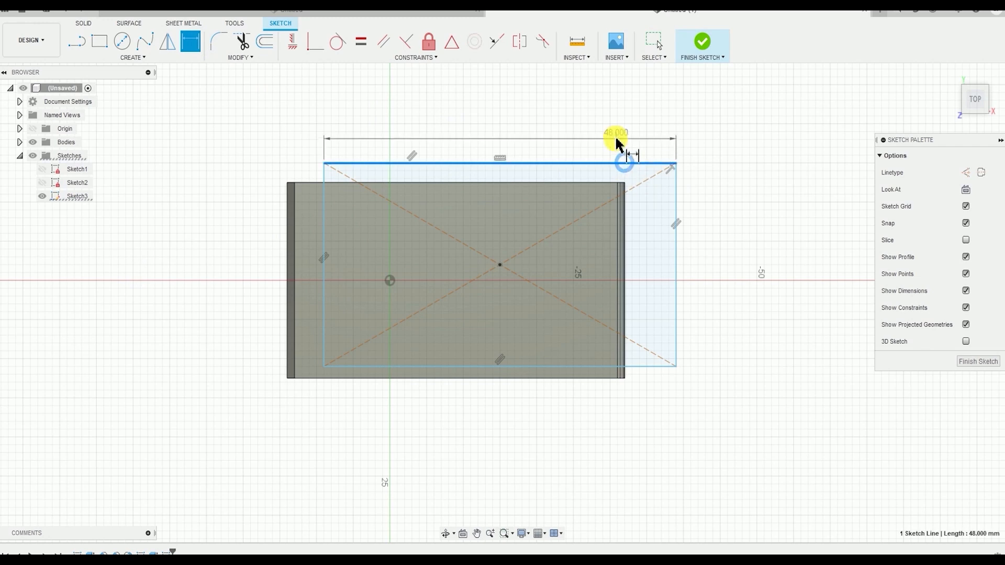
{"action": "left_click", "coordinate": [619, 139]}
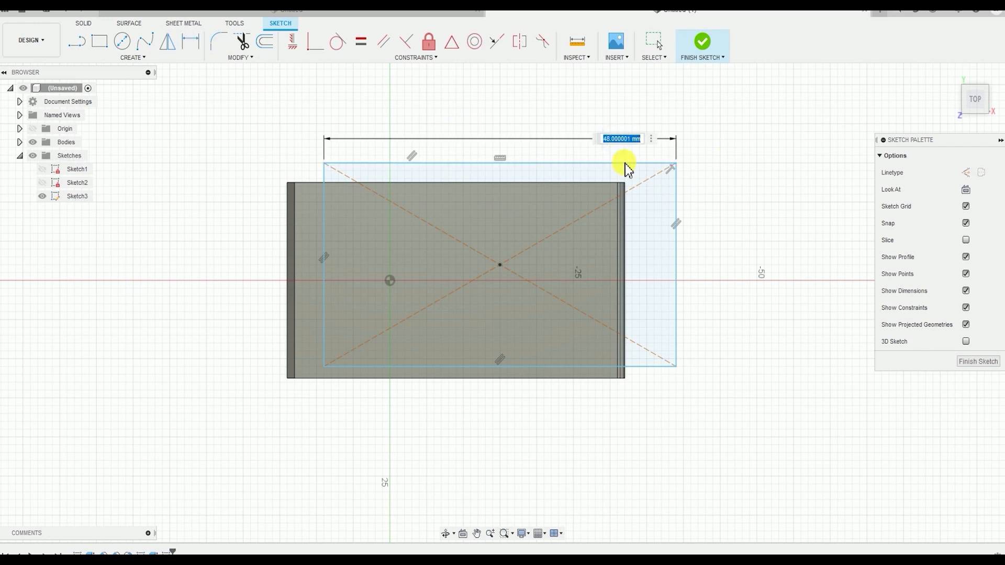
{"action": "key", "text": "Return"}
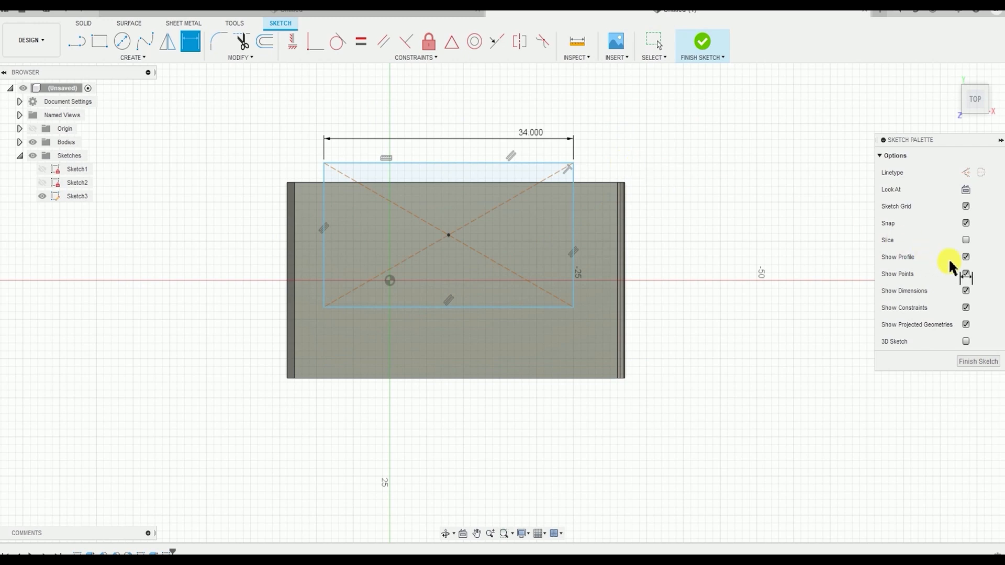
{"action": "left_click", "coordinate": [575, 224]}
{"action": "left_click", "coordinate": [721, 234]}
{"action": "type", "text": "15"}
{"action": "key", "text": "Return"}
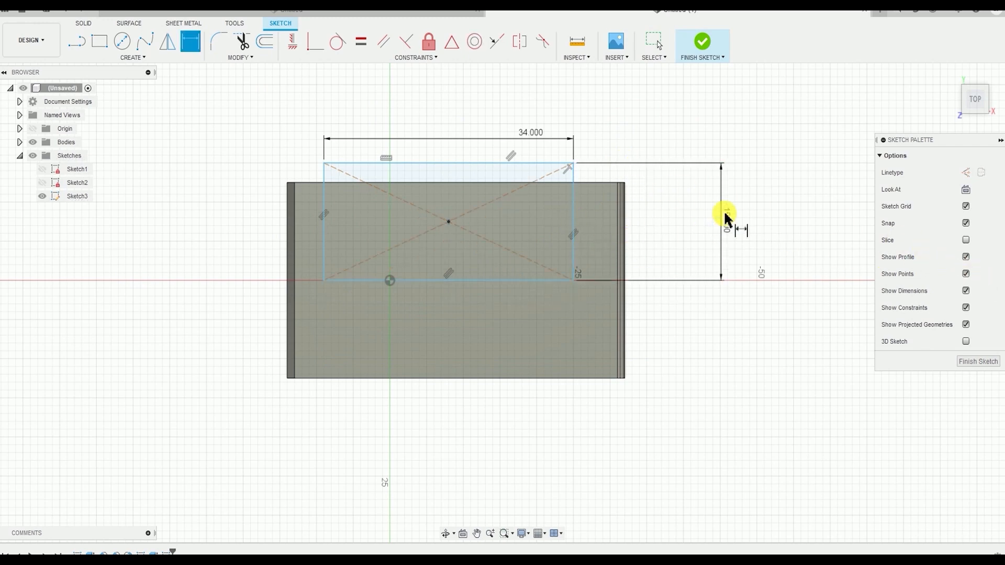
Set the distance between the rectangle's short side and the body's nearest end edge to 6 mm
{"action": "left_click", "coordinate": [626, 213]}
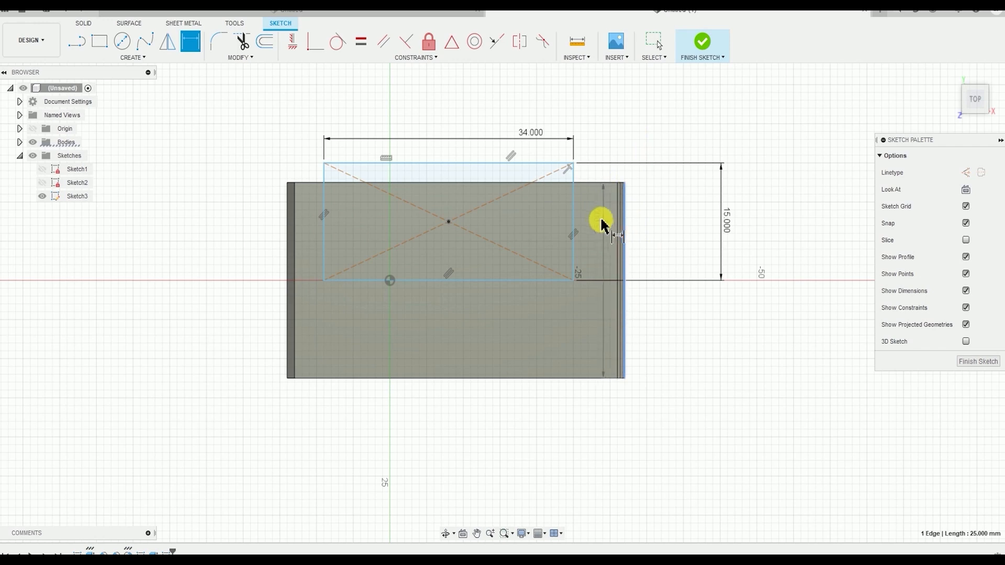
{"action": "left_click", "coordinate": [575, 211]}
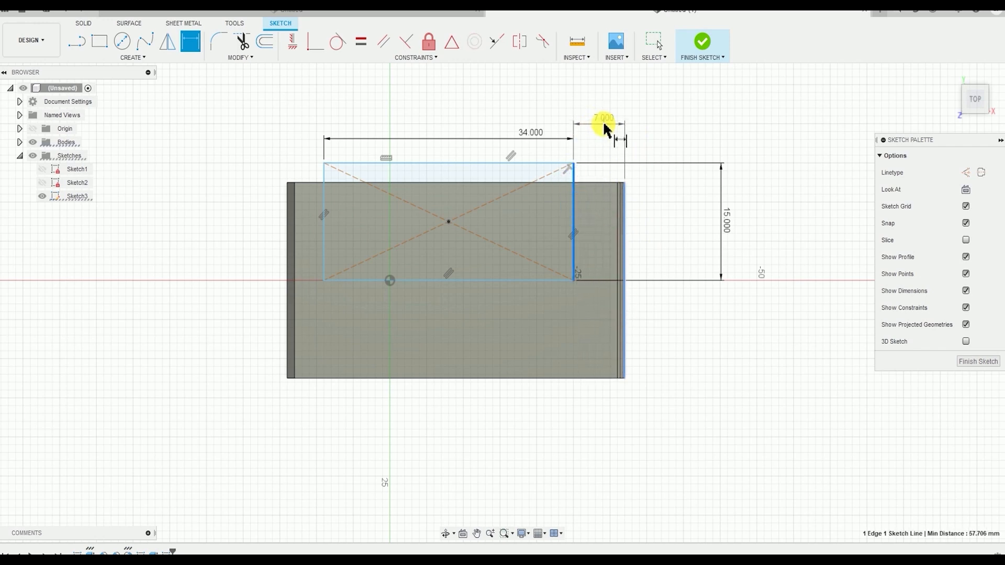
{"action": "left_click", "coordinate": [619, 113]}
{"action": "type", "text": "6"}
{"action": "key", "text": "Return"}
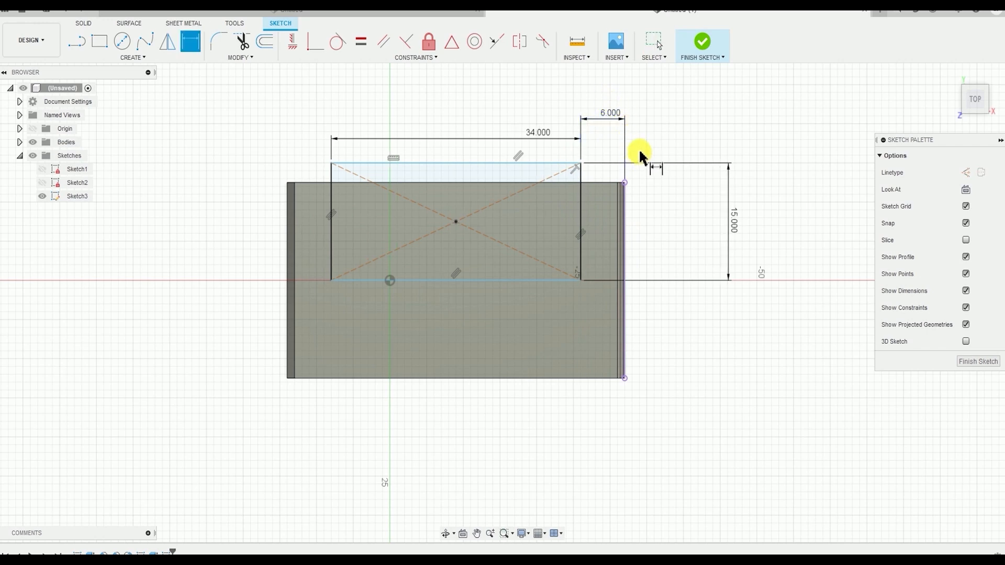
Align the rectangle's center point with the origin using a Horizontal/Vertical constraint and finish the sketch
{"action": "left_click", "coordinate": [417, 59]}
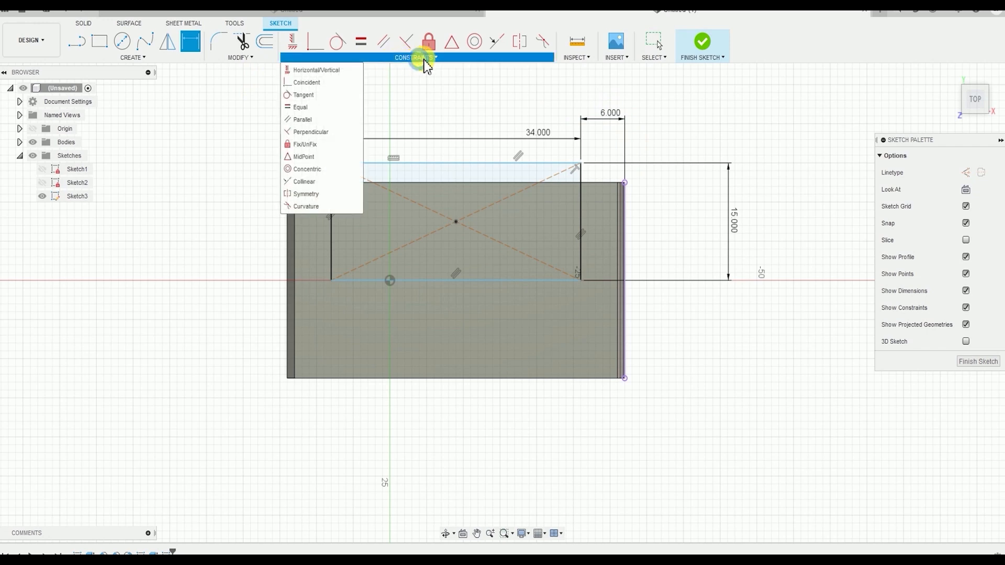
{"action": "left_click", "coordinate": [306, 72]}
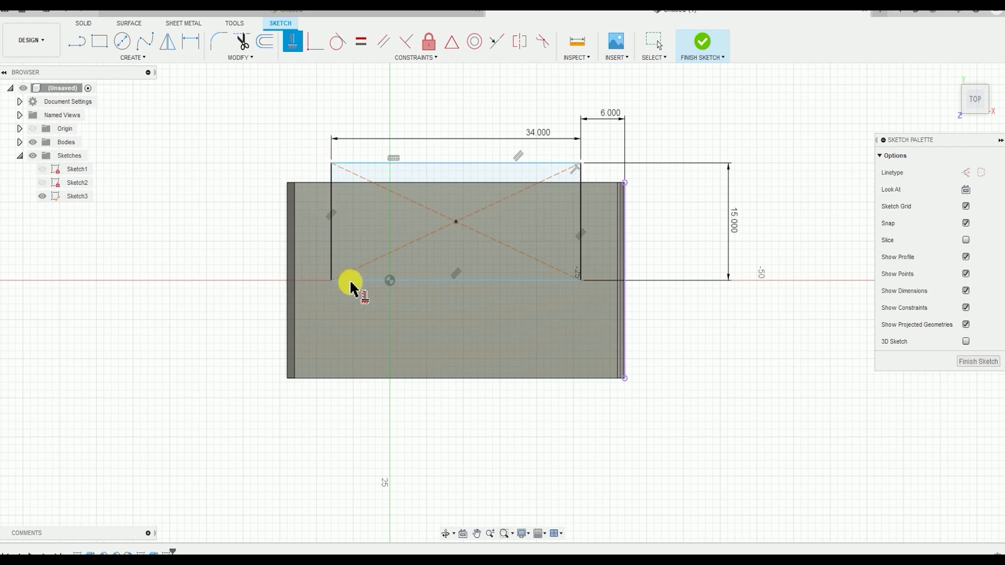
{"action": "left_click", "coordinate": [456, 222]}
{"action": "left_click", "coordinate": [390, 280]}
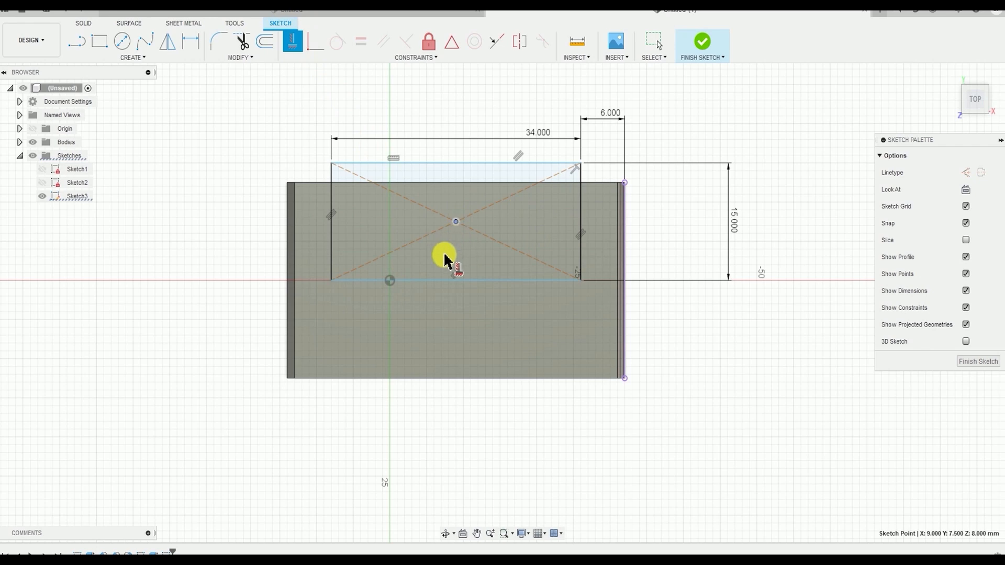
{"action": "left_click", "coordinate": [391, 282]}
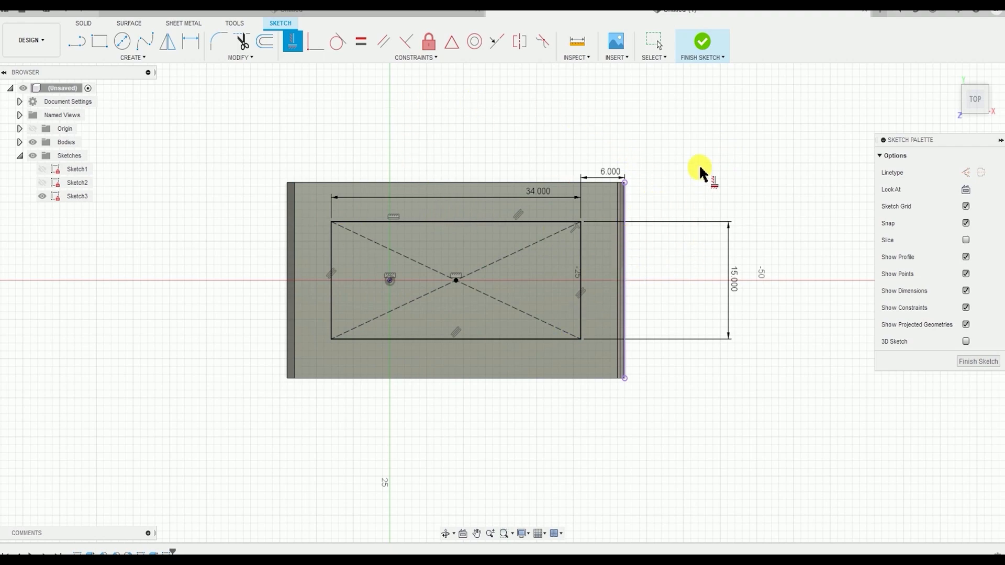
{"action": "left_click", "coordinate": [715, 46]}
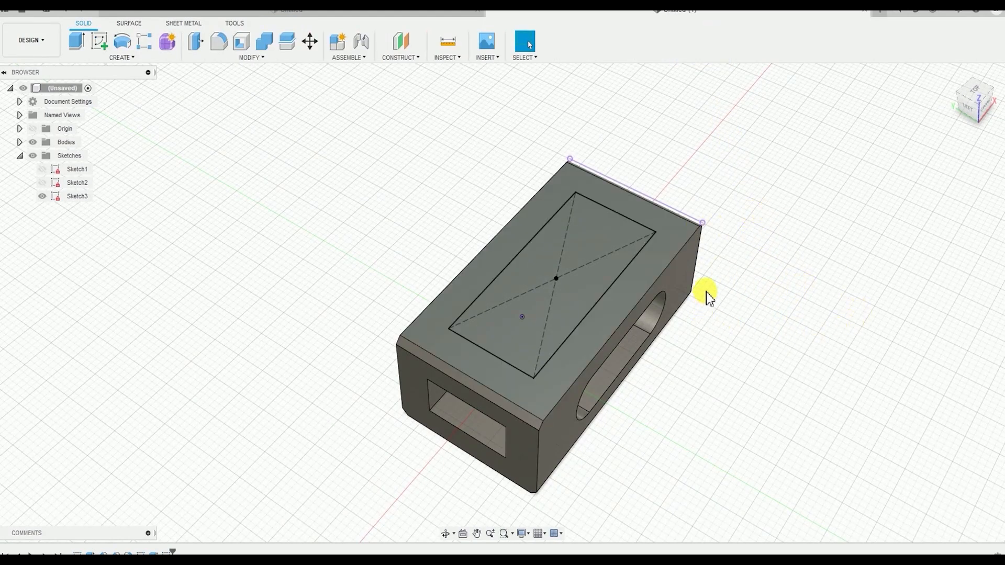
Extrude the top face's rectangular profile as a Cut through the whole body with the All extent type
{"action": "left_click", "coordinate": [134, 58]}
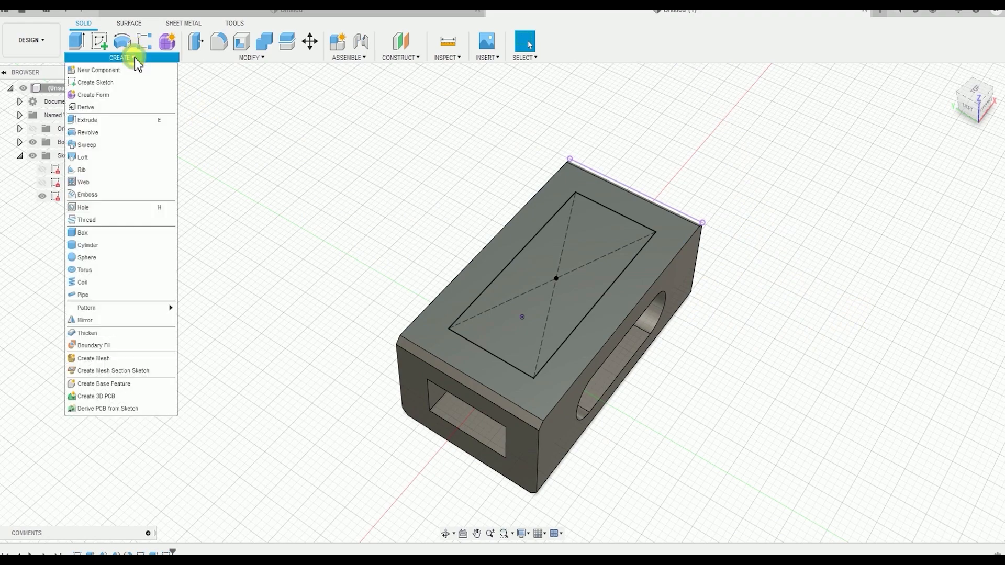
{"action": "left_click", "coordinate": [109, 122]}
{"action": "scroll", "coordinate": [416, 217], "scroll_direction": "up", "scroll_amount": 3}
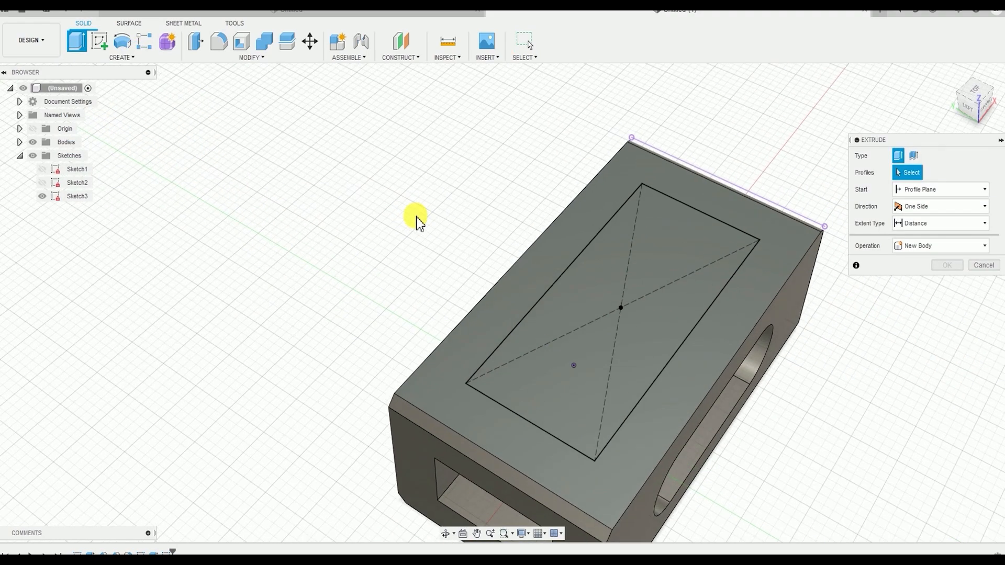
{"action": "middle_click_drag", "start_coordinate": [604, 295], "coordinate": [443, 203]}
{"action": "middle_click_drag", "start_coordinate": [451, 241], "coordinate": [498, 250]}
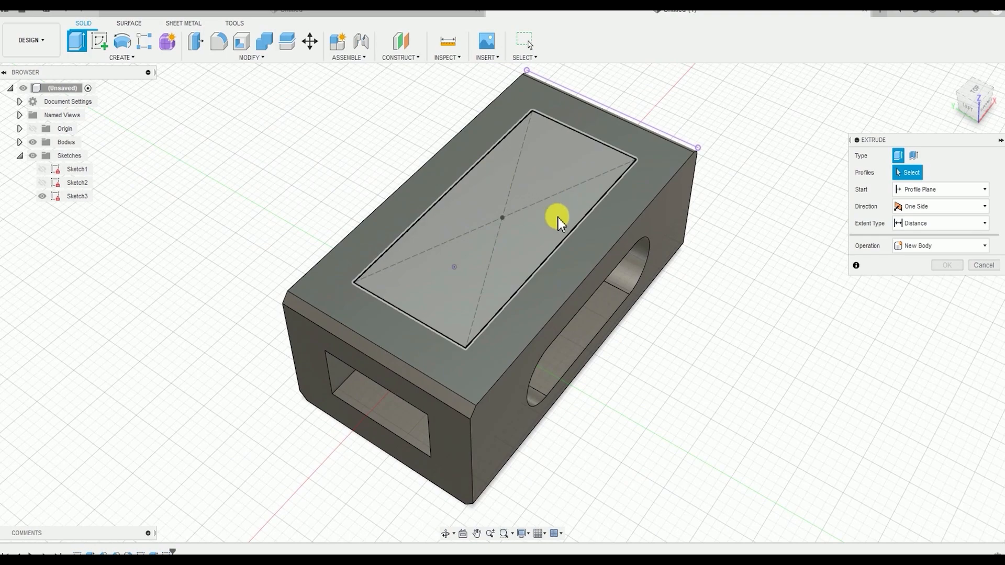
{"action": "middle_click_drag", "start_coordinate": [558, 218], "coordinate": [473, 228], "text": "shift"}
{"action": "left_click", "coordinate": [529, 188]}
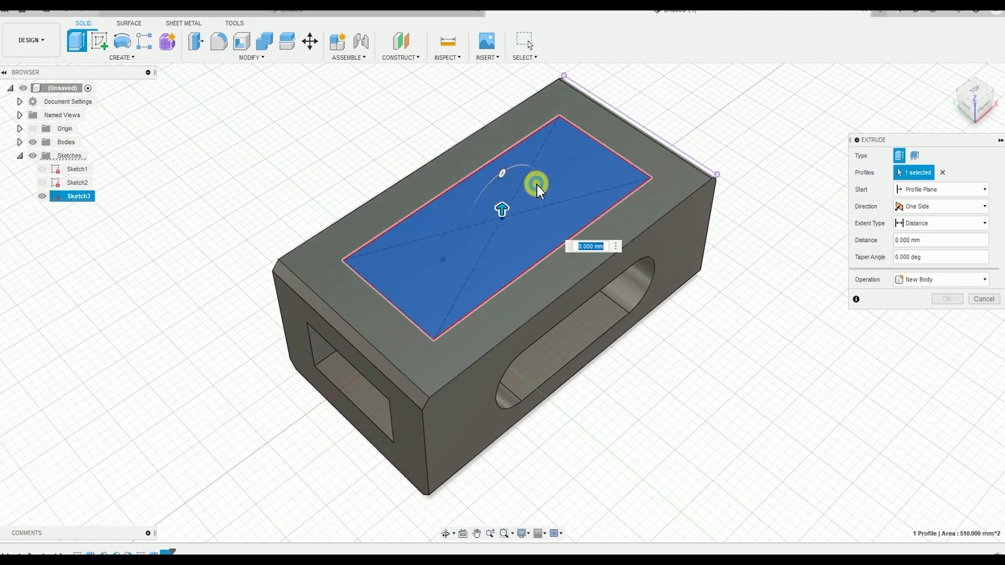
{"action": "middle_click_drag", "start_coordinate": [534, 359], "coordinate": [513, 314], "text": "shift"}
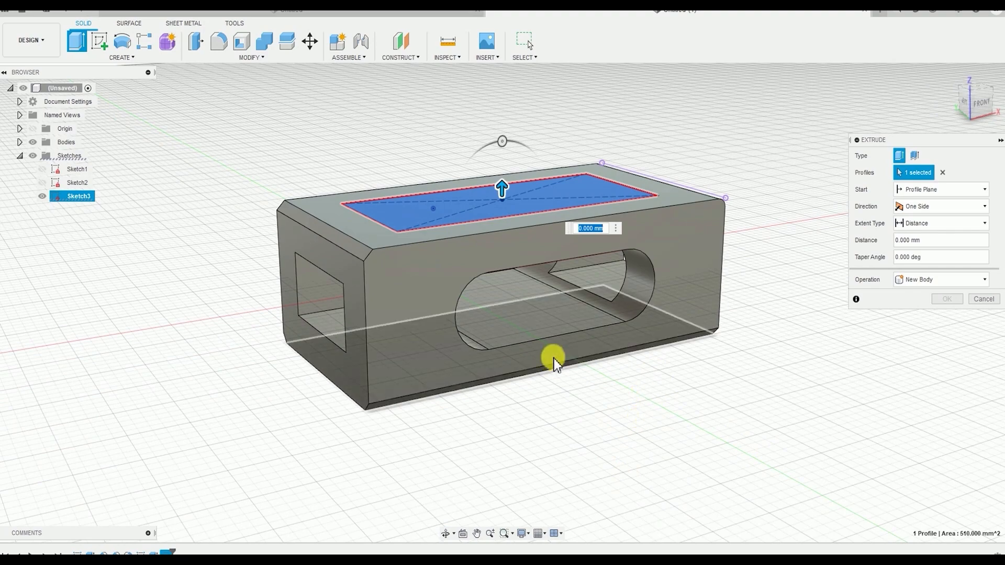
{"action": "middle_click_drag", "start_coordinate": [559, 308], "coordinate": [545, 305], "text": "shift"}
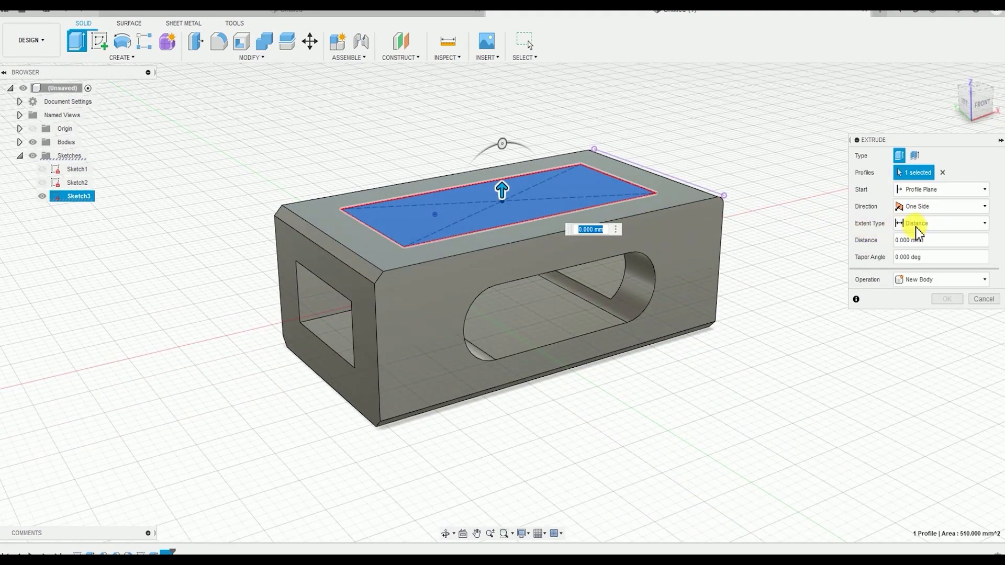
{"action": "left_click", "coordinate": [920, 231]}
{"action": "left_click", "coordinate": [914, 257]}
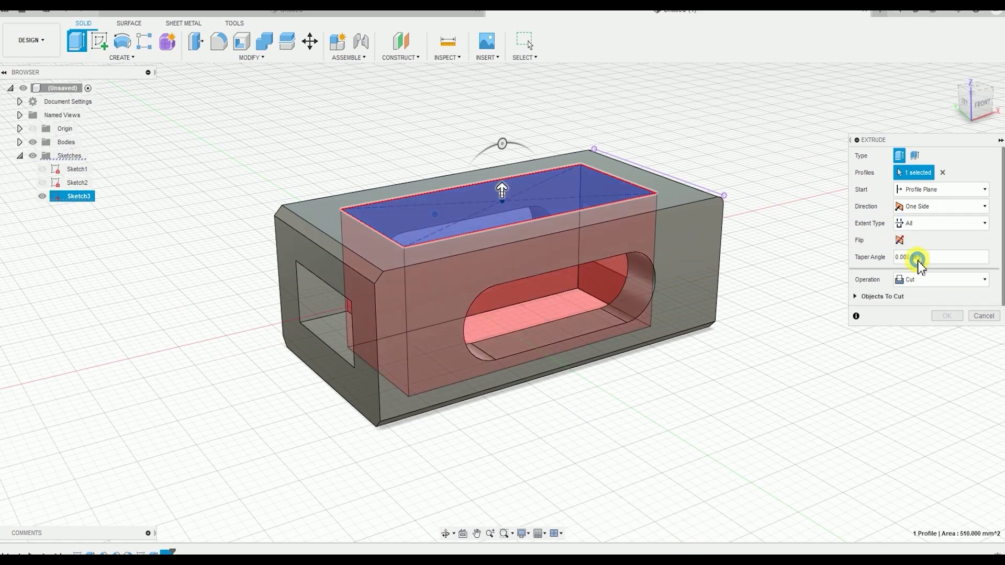
{"action": "middle_click_drag", "start_coordinate": [558, 363], "coordinate": [431, 354], "text": "shift"}
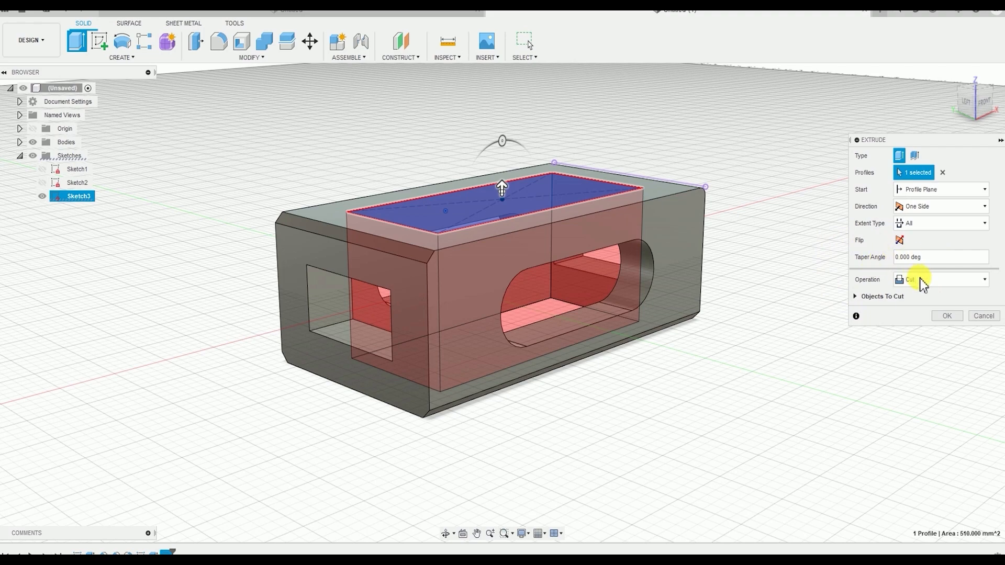
{"action": "left_click", "coordinate": [947, 316]}
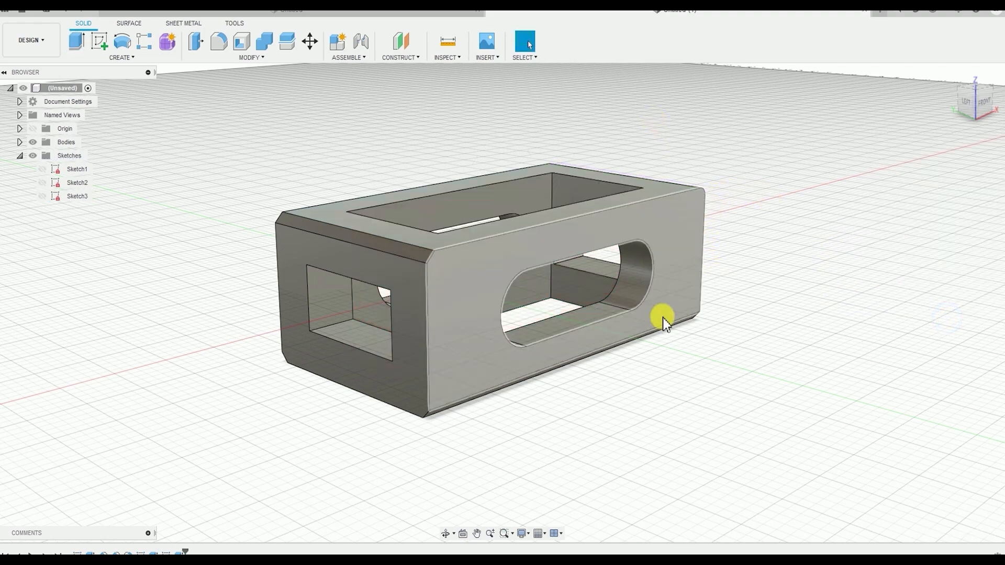
Examine the vertical rectangular cut and the intersecting openings from several angles, including the front view
{"action": "middle_click_drag", "start_coordinate": [598, 219], "coordinate": [603, 235], "text": "shift"}
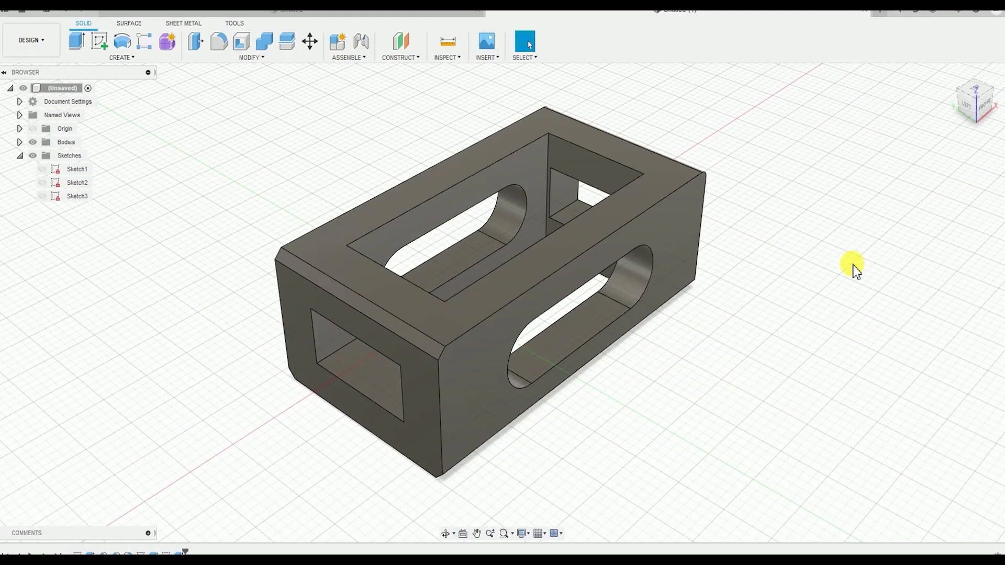
{"action": "middle_click_drag", "start_coordinate": [853, 270], "coordinate": [722, 230], "text": "shift"}
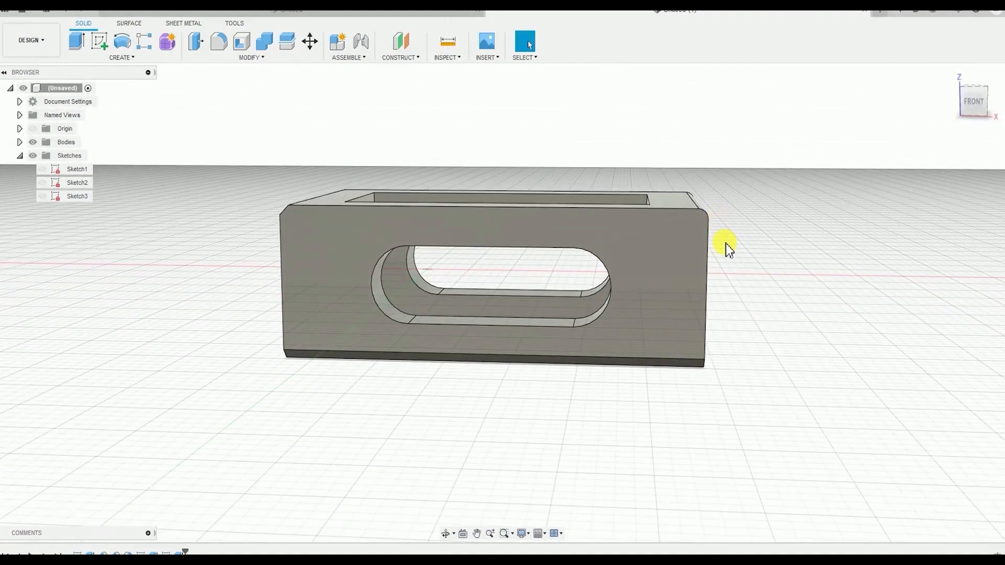
{"action": "left_click", "coordinate": [971, 107]}
{"action": "middle_click_drag", "start_coordinate": [674, 318], "coordinate": [669, 292]}
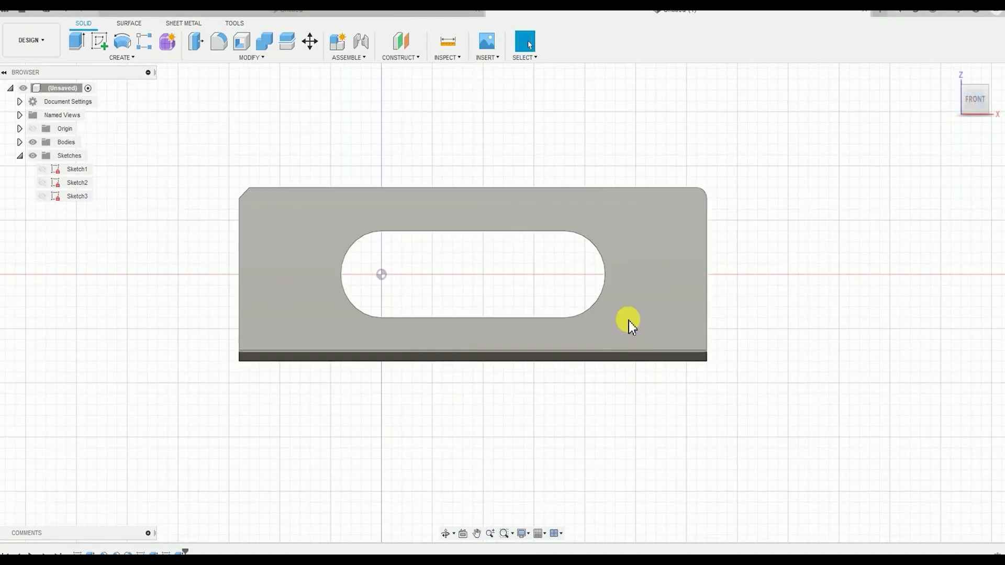
{"action": "middle_click_drag", "start_coordinate": [650, 348], "coordinate": [582, 359], "text": "shift"}
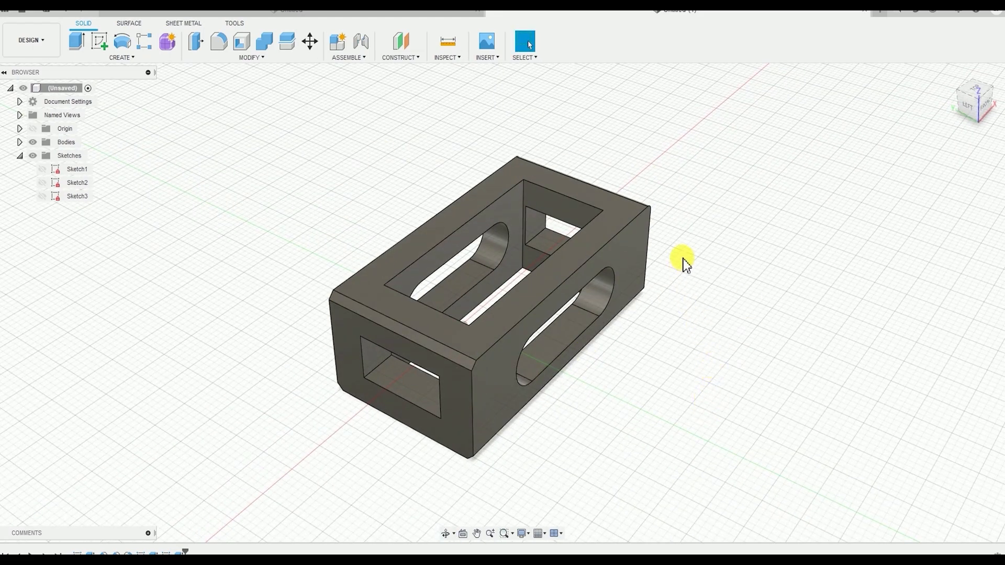
{"action": "middle_click_drag", "start_coordinate": [685, 264], "coordinate": [637, 316], "text": "shift"}
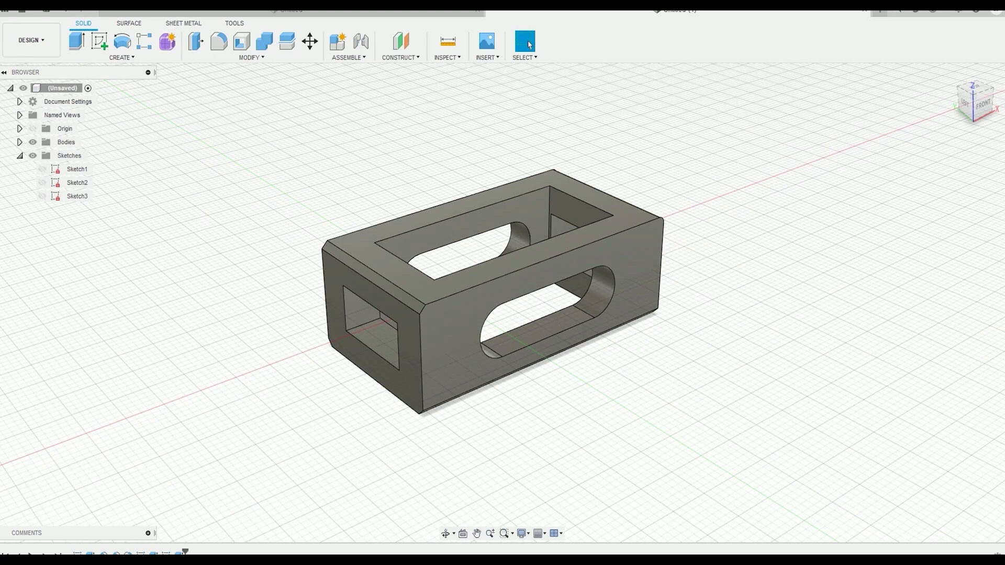
Expand the Bodies folder and hide Body1 to clear the workspace
{"action": "left_click", "coordinate": [20, 142]}
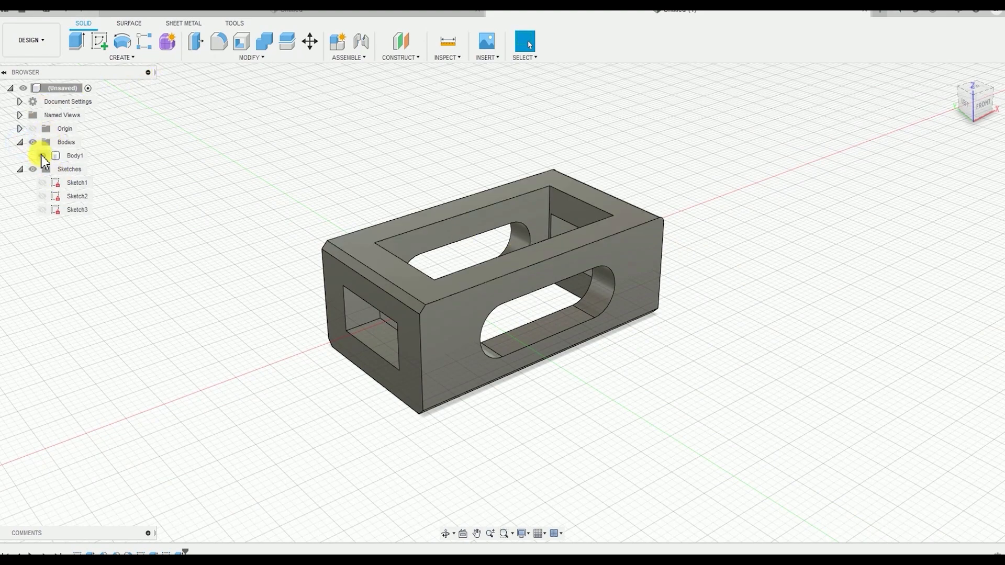
{"action": "left_click", "coordinate": [43, 156]}
{"action": "left_click", "coordinate": [42, 156]}
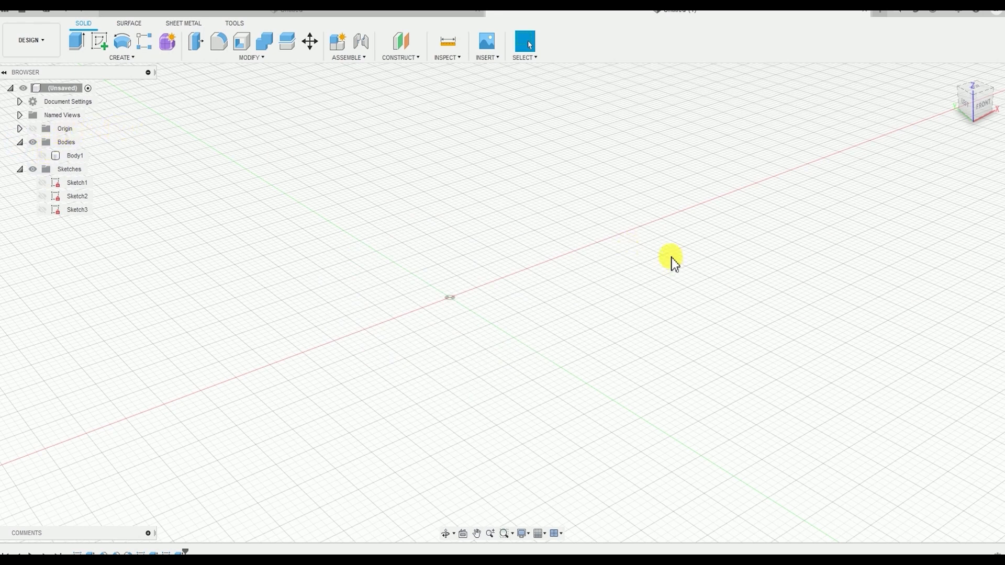
{"action": "left_click", "coordinate": [42, 155]}
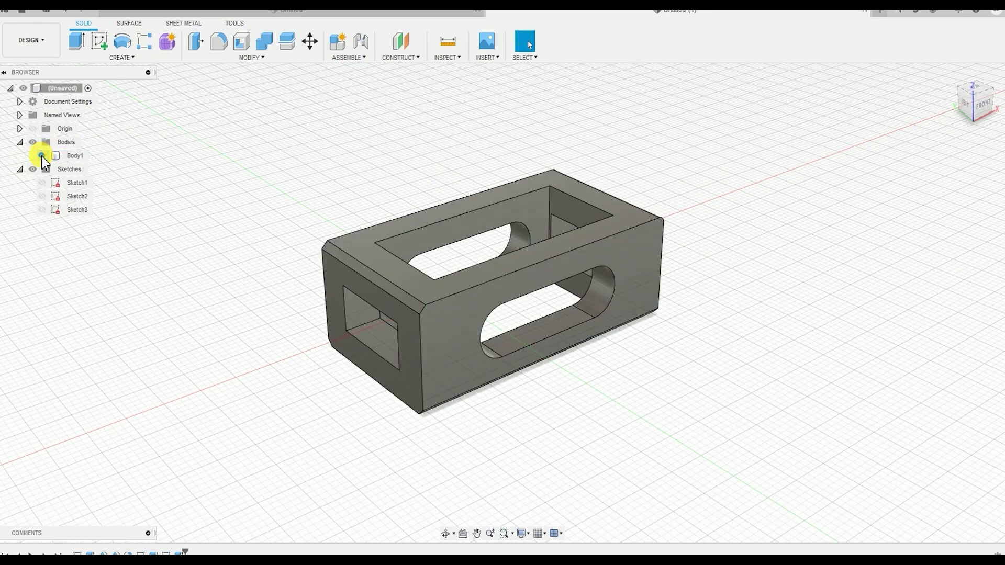
{"action": "middle_click_drag", "start_coordinate": [276, 232], "coordinate": [283, 188]}
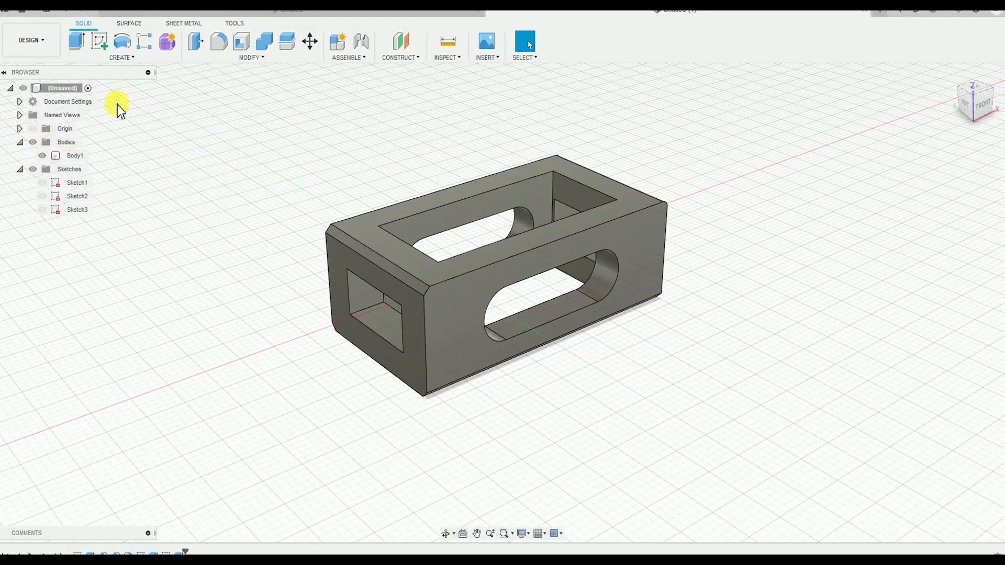
{"action": "left_click", "coordinate": [44, 156]}
{"action": "middle_click_drag", "start_coordinate": [379, 232], "coordinate": [316, 236], "text": "shift"}
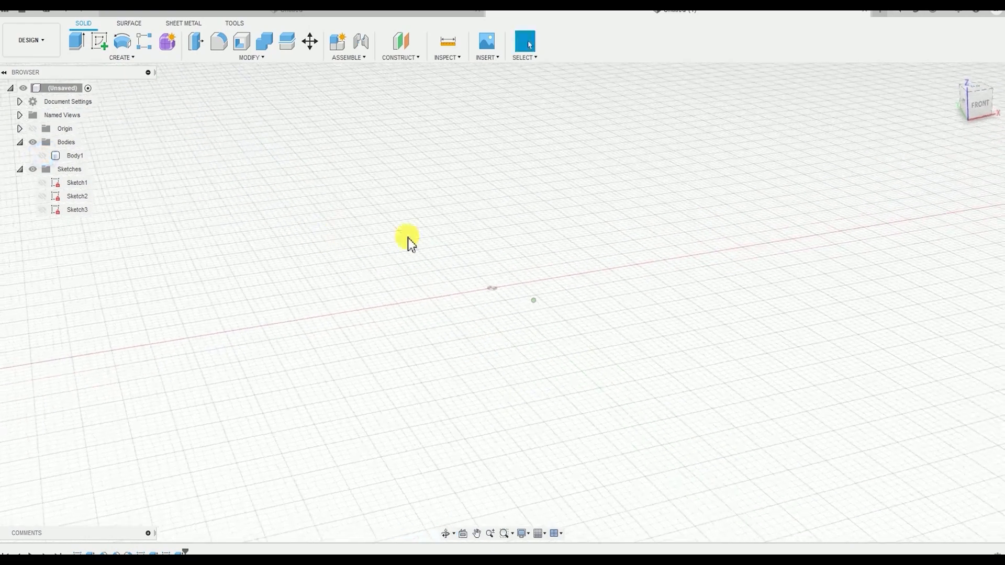
{"action": "middle_click_drag", "start_coordinate": [409, 243], "coordinate": [376, 296]}
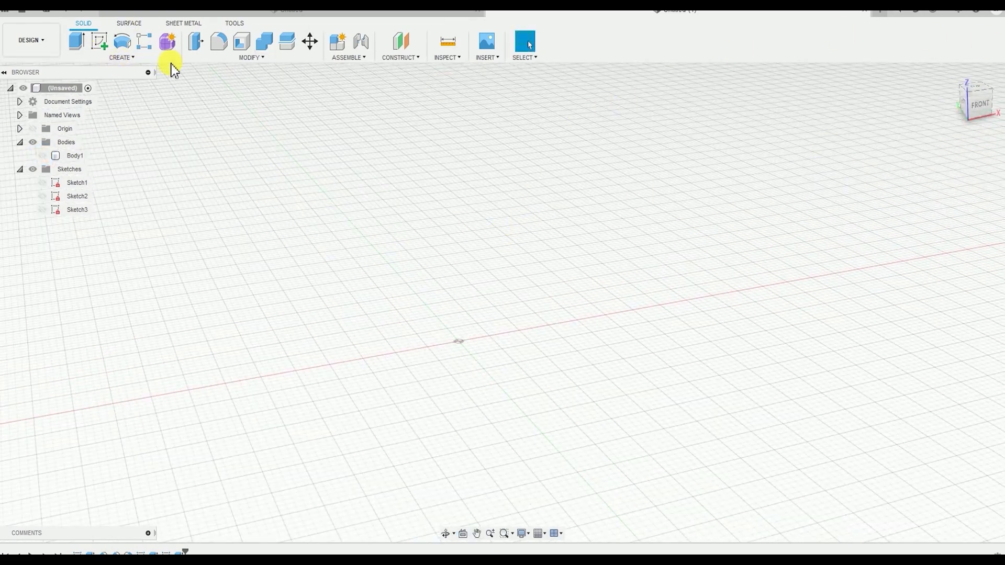
Start a new sketch on the front XZ origin plane
{"action": "left_click", "coordinate": [983, 112]}
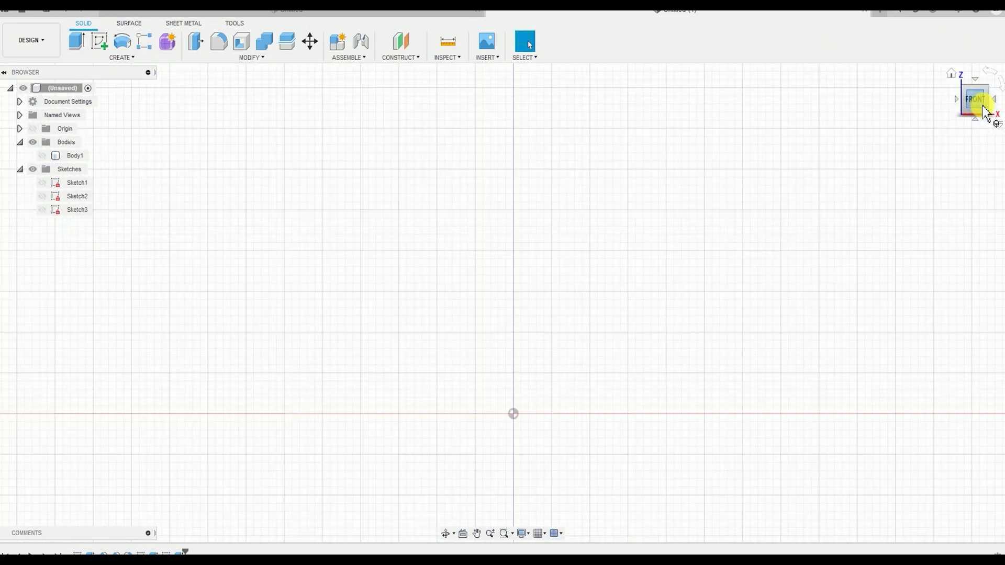
{"action": "left_click", "coordinate": [136, 58]}
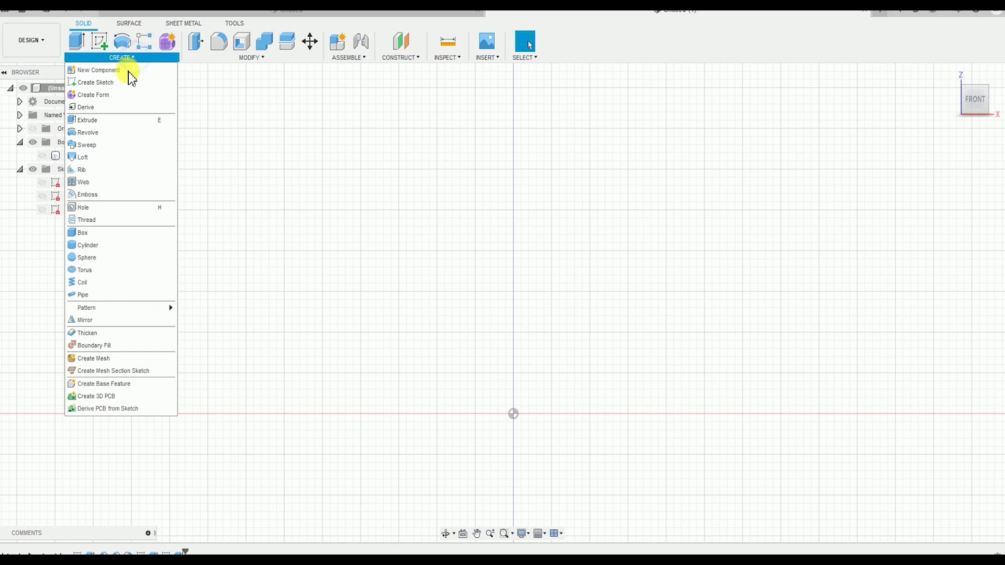
{"action": "left_click", "coordinate": [98, 84]}
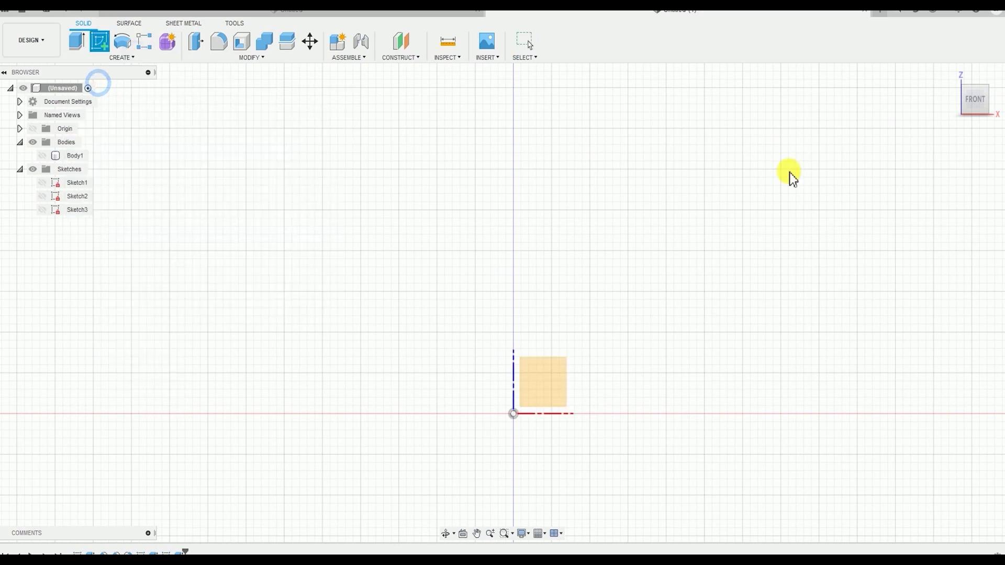
{"action": "left_click", "coordinate": [553, 394]}
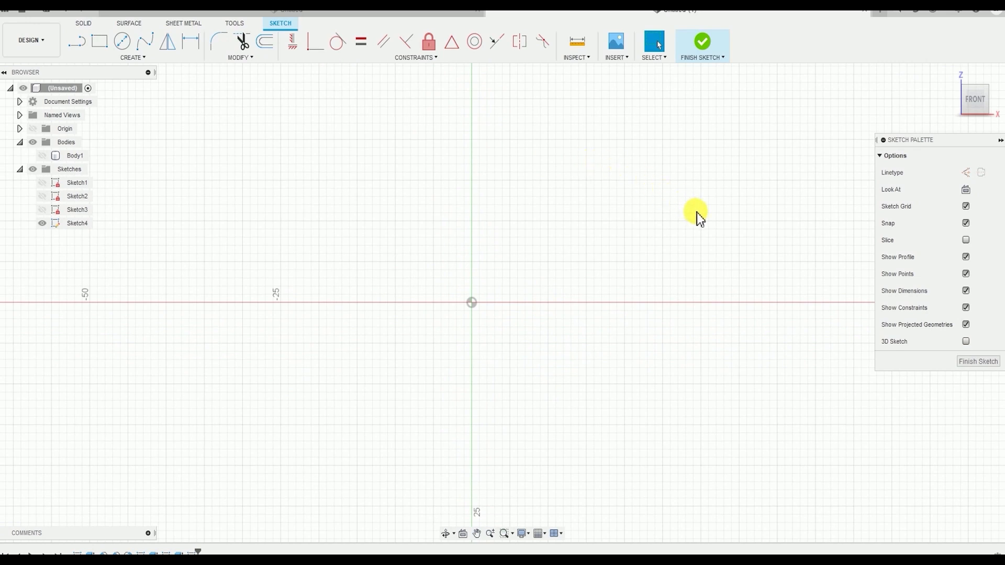
Sketch a center diameter circle about 12.8 mm in diameter, centered on the origin
{"action": "left_click", "coordinate": [144, 59]}
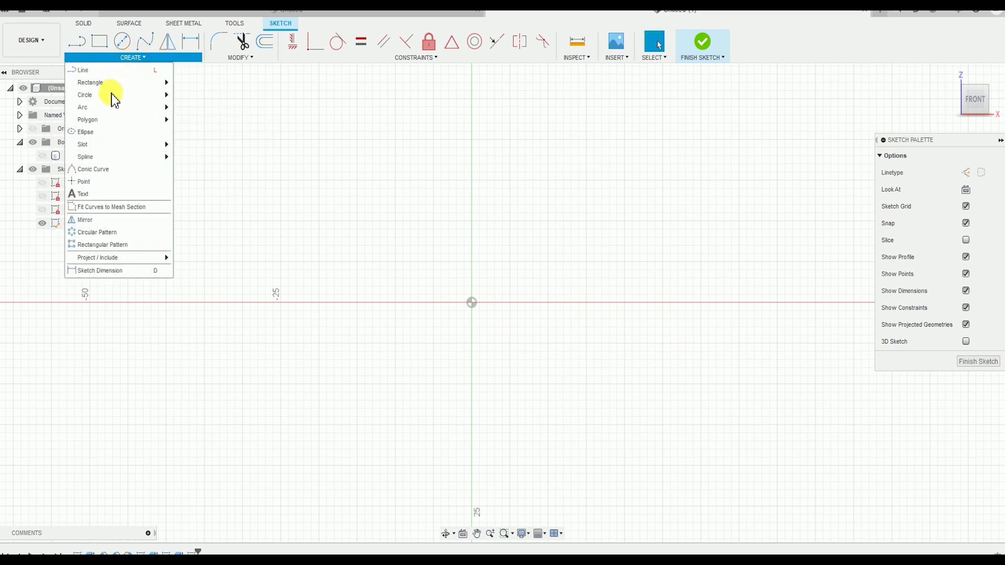
{"action": "mouse_move", "coordinate": [109, 95]}
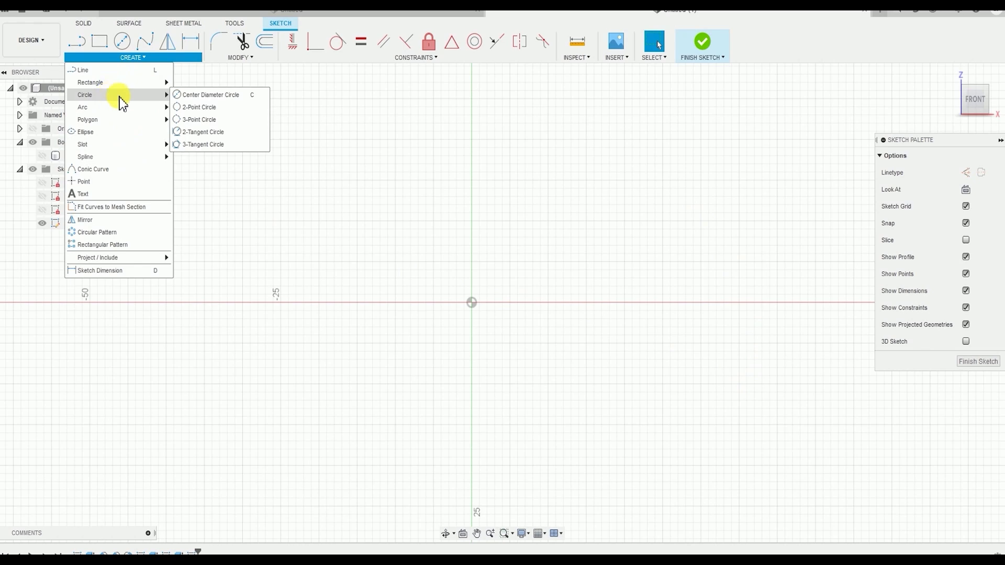
{"action": "left_click", "coordinate": [197, 96]}
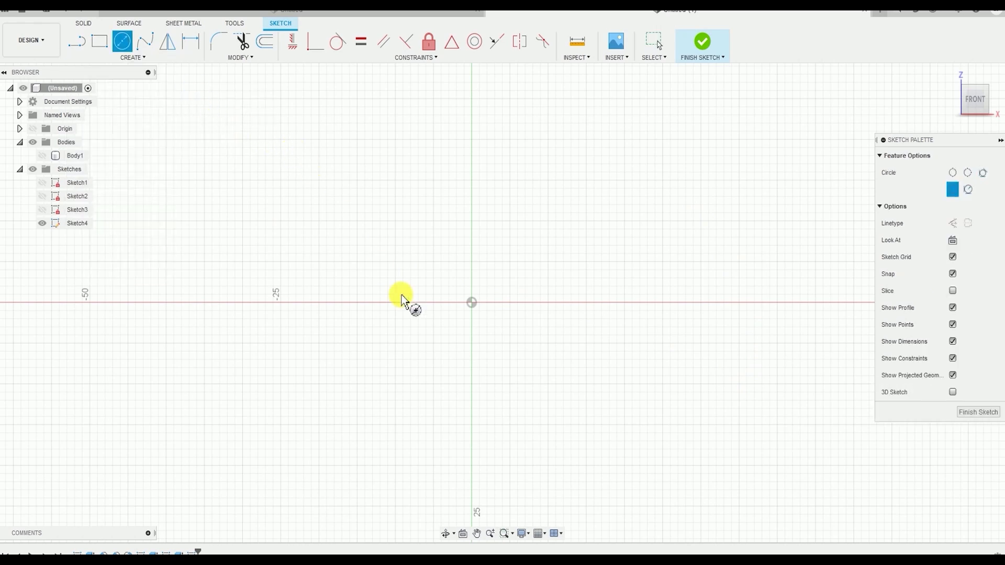
{"action": "scroll", "coordinate": [486, 272], "scroll_direction": "up", "scroll_amount": 2}
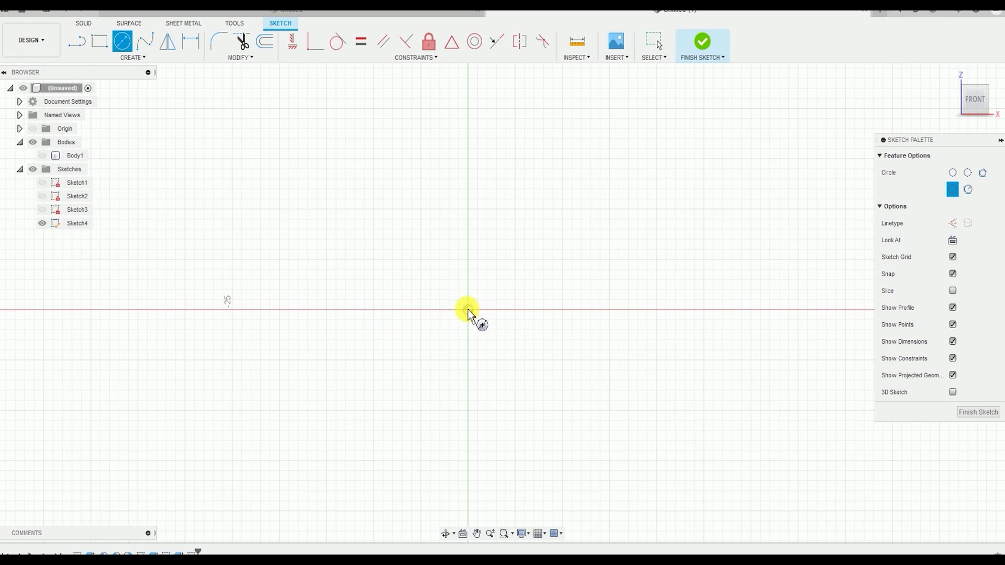
{"action": "left_click", "coordinate": [469, 310]}
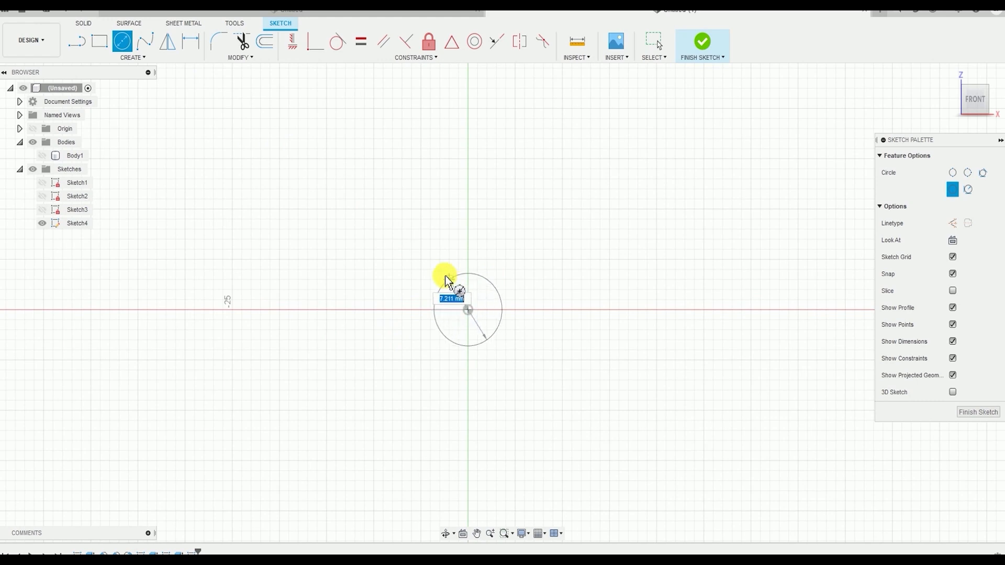
{"action": "left_click", "coordinate": [433, 260]}
{"action": "scroll", "coordinate": [493, 303], "scroll_direction": "up", "scroll_amount": 2}
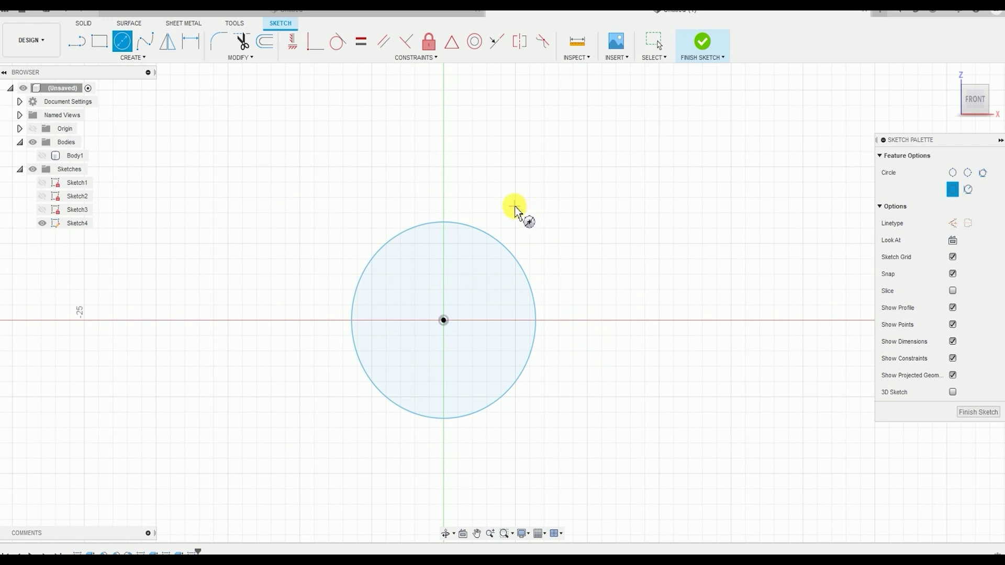
Dimension the circle with a diameter of 8 mm
{"action": "left_click", "coordinate": [141, 59]}
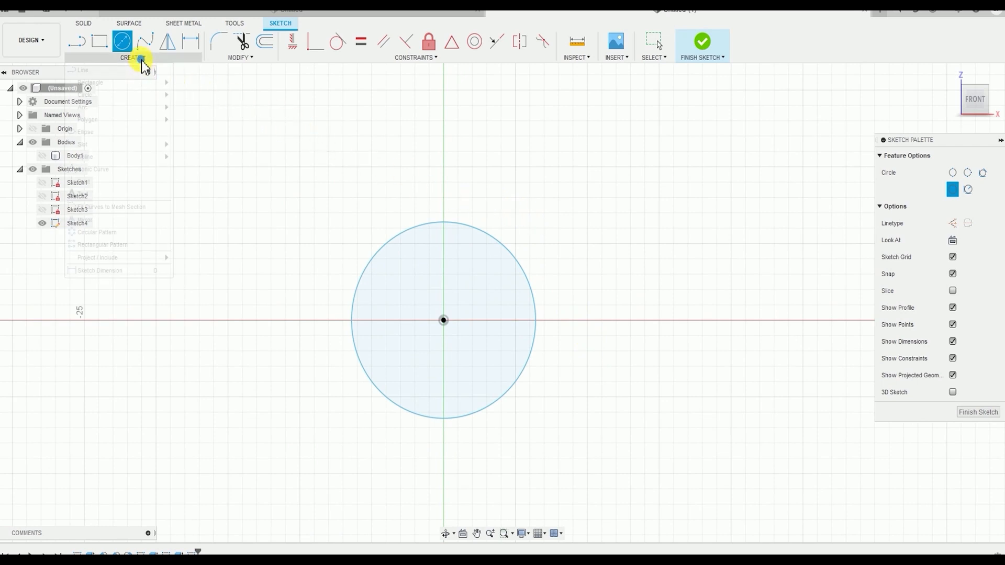
{"action": "left_click", "coordinate": [131, 271]}
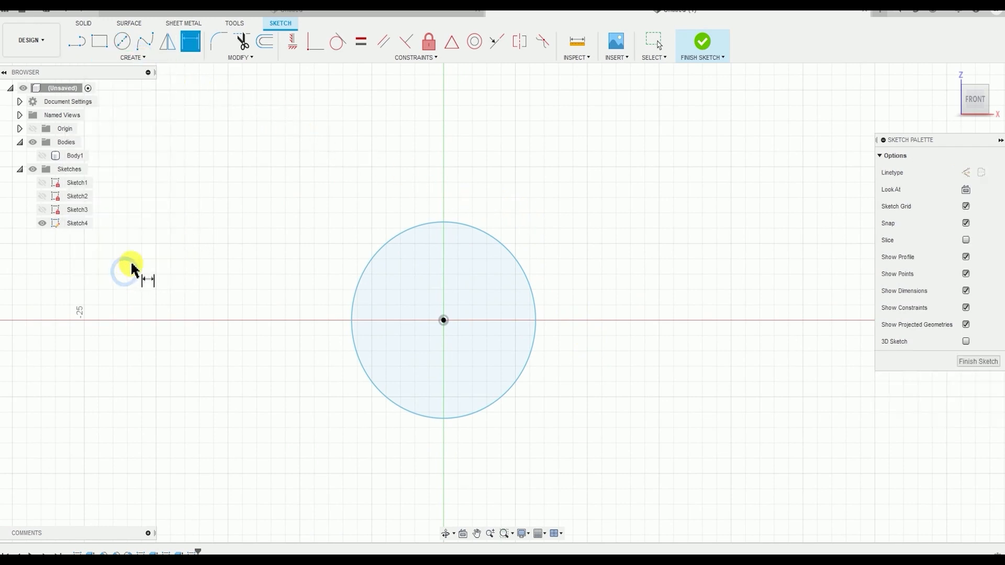
{"action": "left_click", "coordinate": [523, 276]}
{"action": "left_click", "coordinate": [556, 240]}
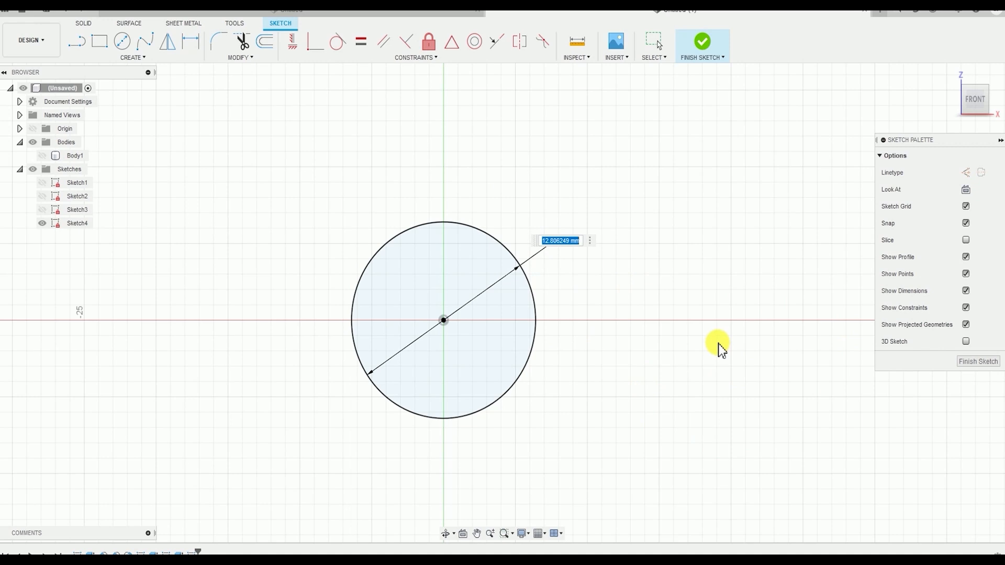
{"action": "key", "text": "Return"}
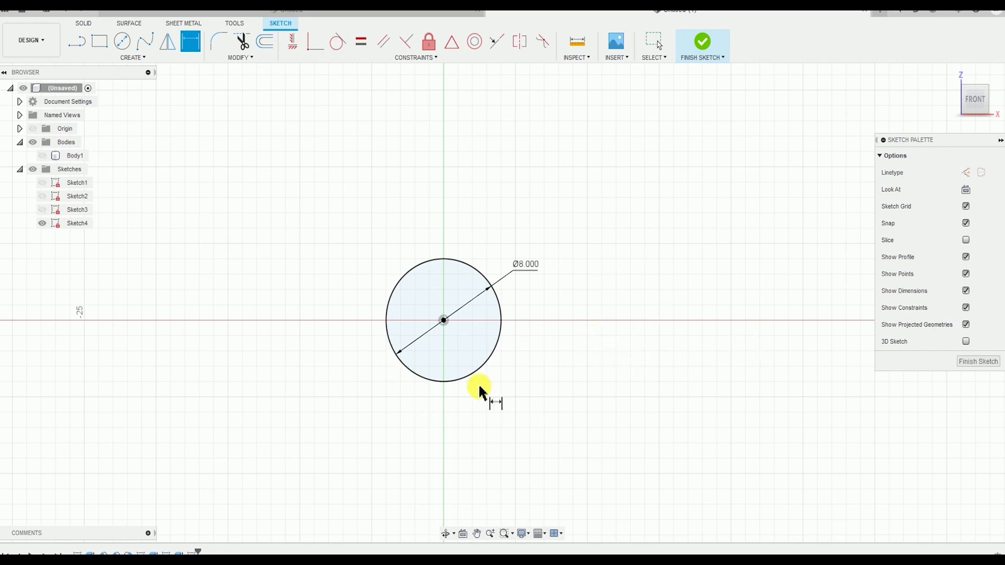
{"action": "scroll", "coordinate": [476, 386], "scroll_direction": "up", "scroll_amount": 1}
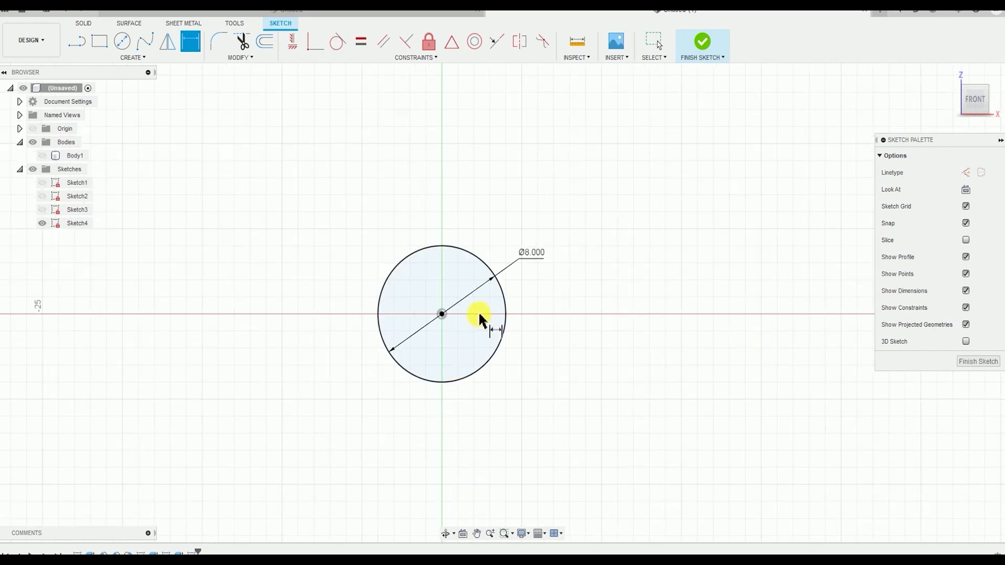
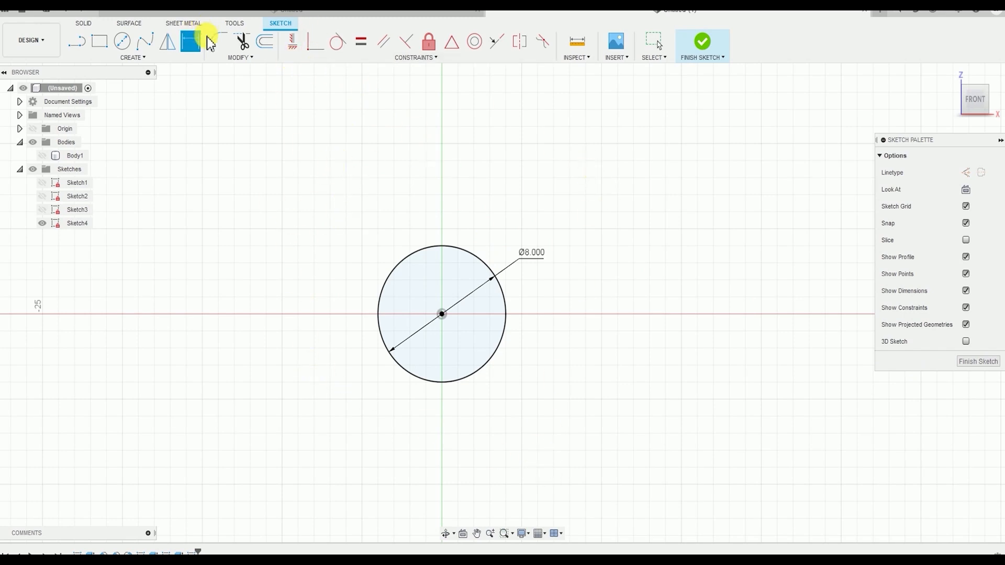
Sketch a two-point rectangle about 20.2 mm wide and 19.7 mm tall surrounding the circle
{"action": "left_click", "coordinate": [149, 59]}
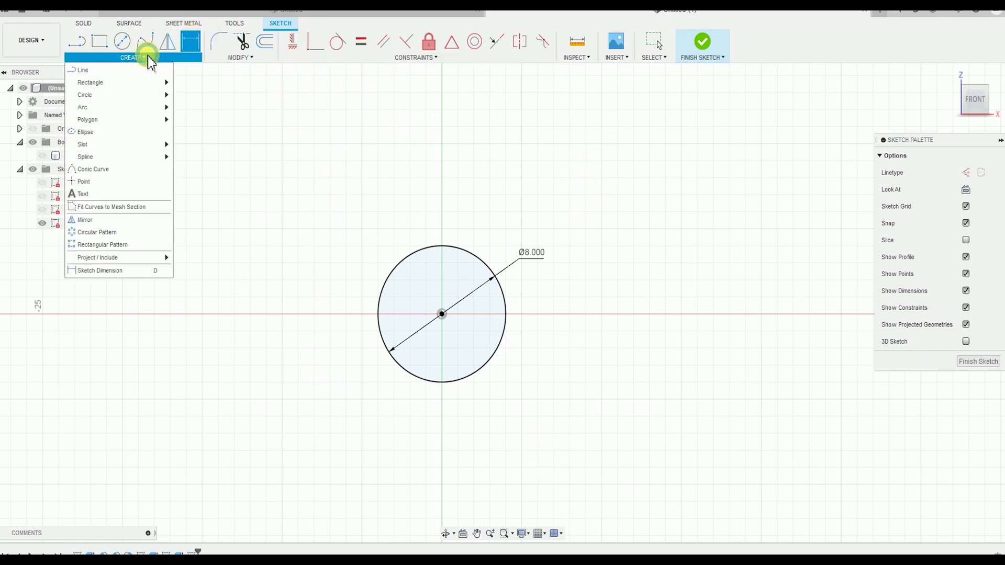
{"action": "mouse_move", "coordinate": [135, 89]}
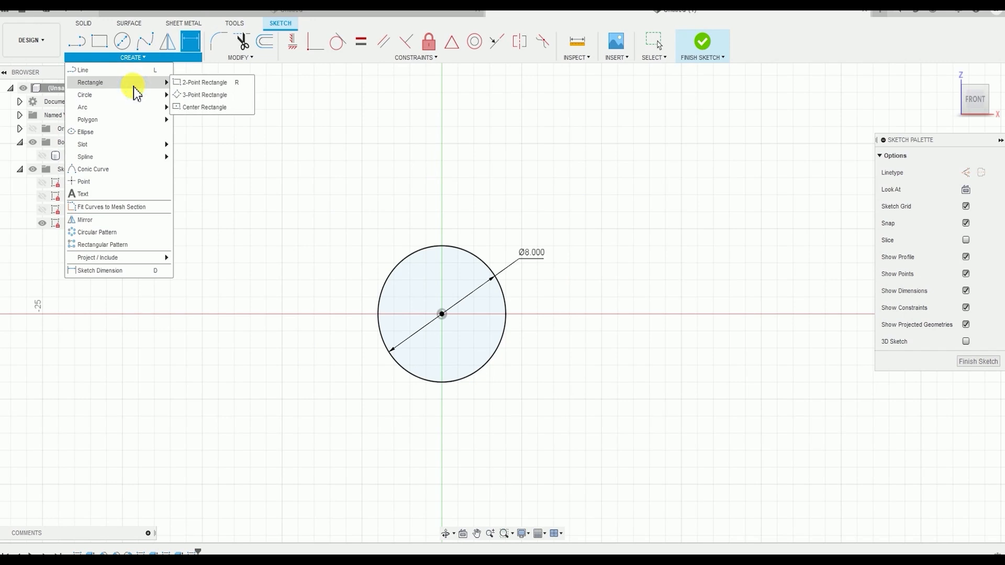
{"action": "left_click", "coordinate": [201, 84]}
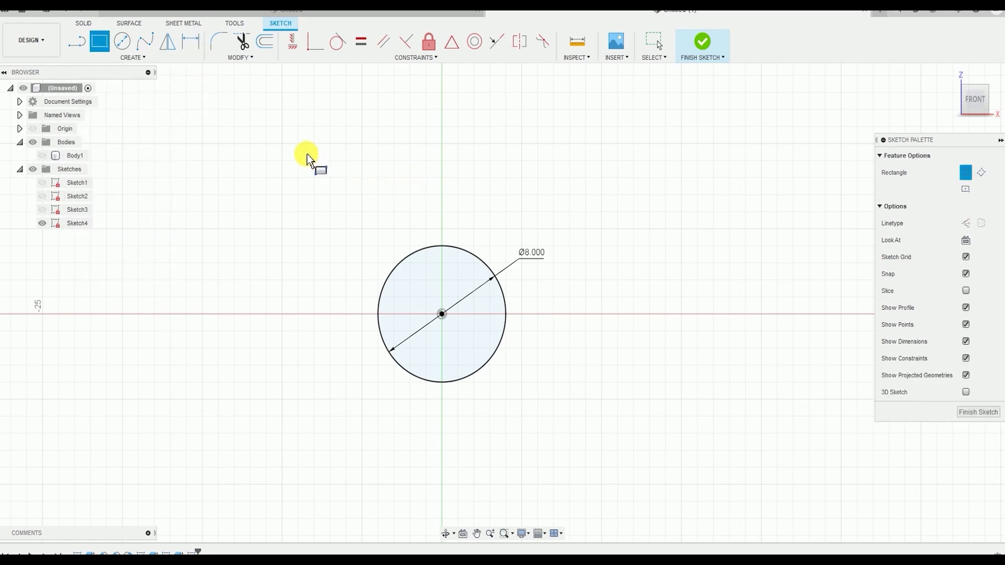
{"action": "mouse_move", "coordinate": [288, 138]}
{"action": "left_mouse_down"}
{"action": "mouse_move", "coordinate": [487, 270]}
{"action": "mouse_move", "coordinate": [611, 472]}
{"action": "left_mouse_up"}
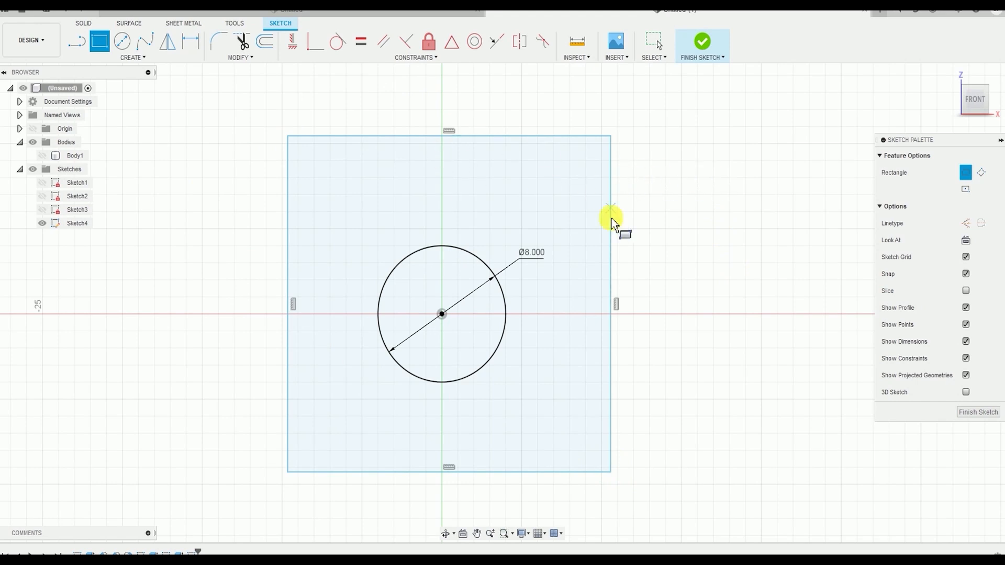
{"action": "middle_click_drag", "start_coordinate": [520, 265], "coordinate": [585, 267]}
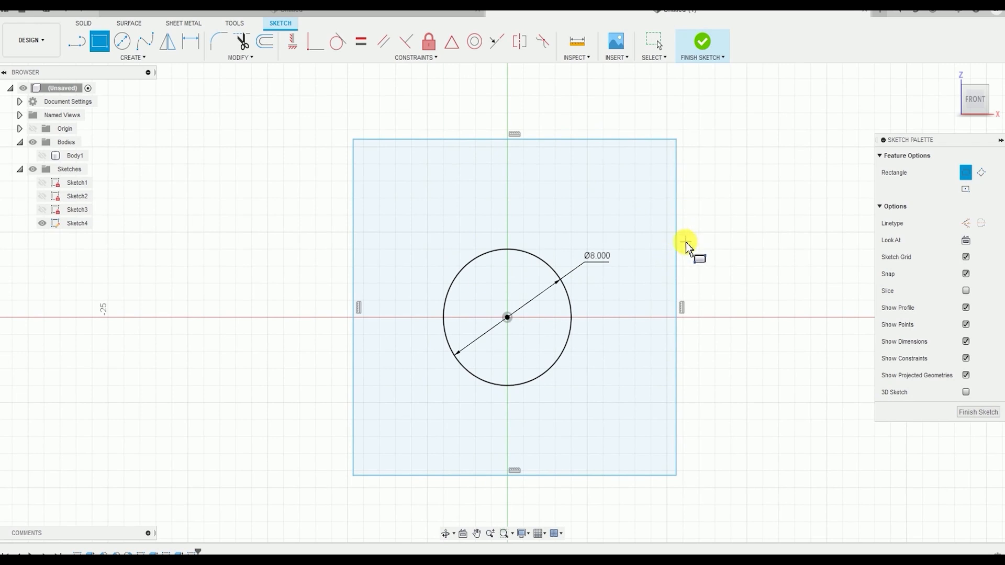
{"action": "middle_click_drag", "start_coordinate": [686, 243], "coordinate": [643, 268]}
{"action": "key", "text": "Escape"}
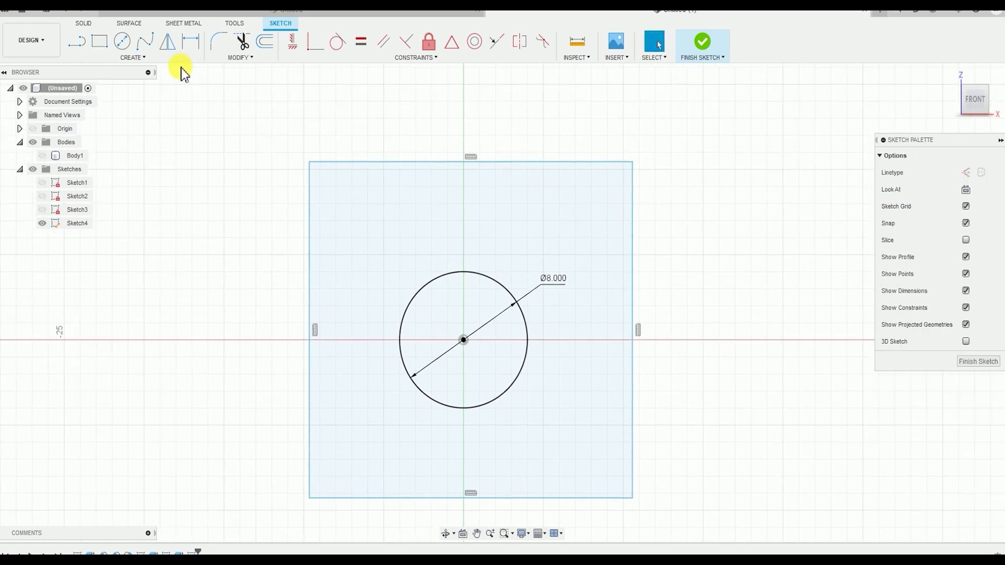
Dimension the rectangle's upper edge to set its width to 21 mm
{"action": "left_click", "coordinate": [151, 61]}
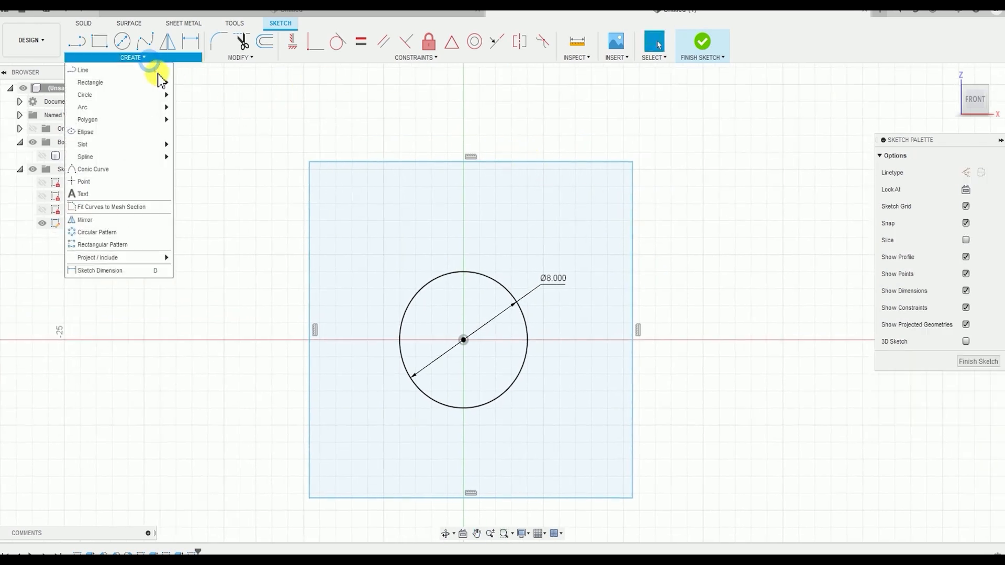
{"action": "left_click", "coordinate": [115, 274]}
{"action": "left_click", "coordinate": [569, 163]}
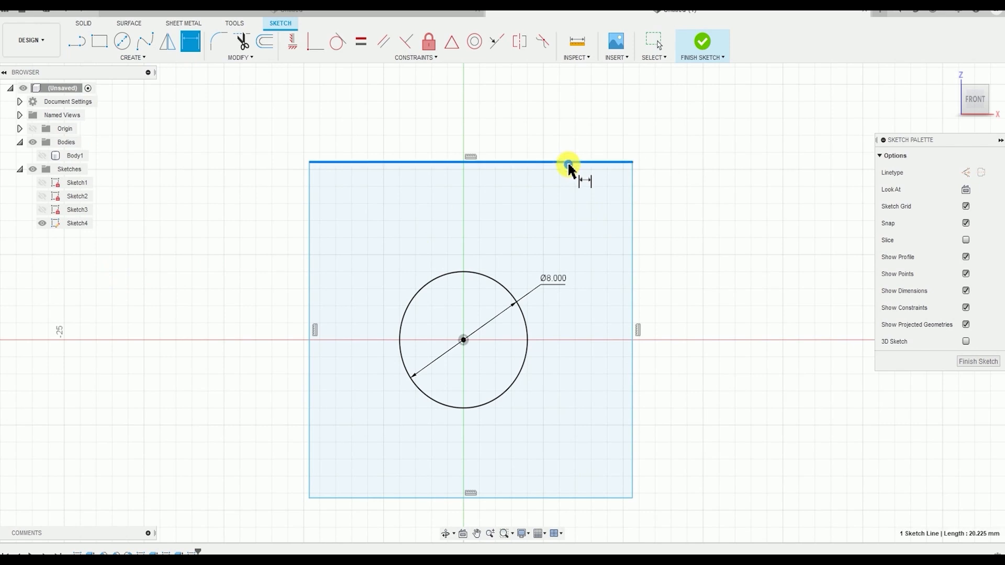
{"action": "left_click", "coordinate": [549, 126]}
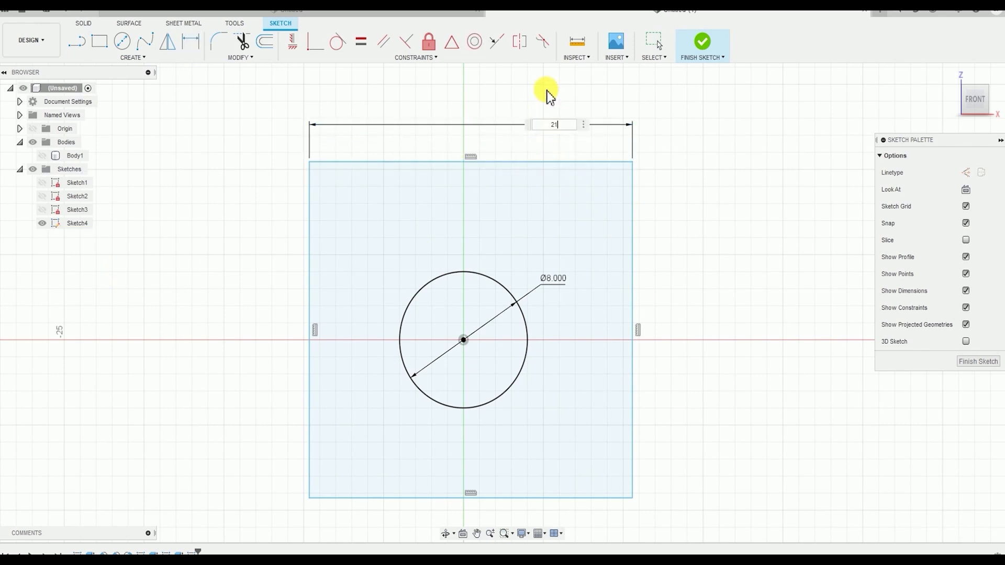
{"action": "type", "text": "21"}
{"action": "key", "text": "Return"}
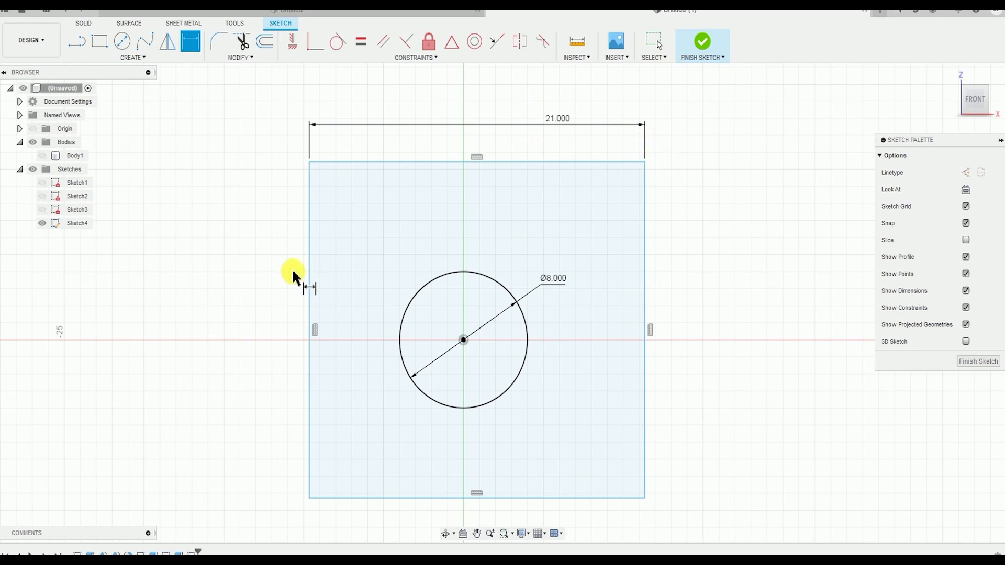
Dimension the rectangle's left edge to set its height to 26 mm
{"action": "left_click", "coordinate": [309, 265]}
{"action": "left_click", "coordinate": [246, 270]}
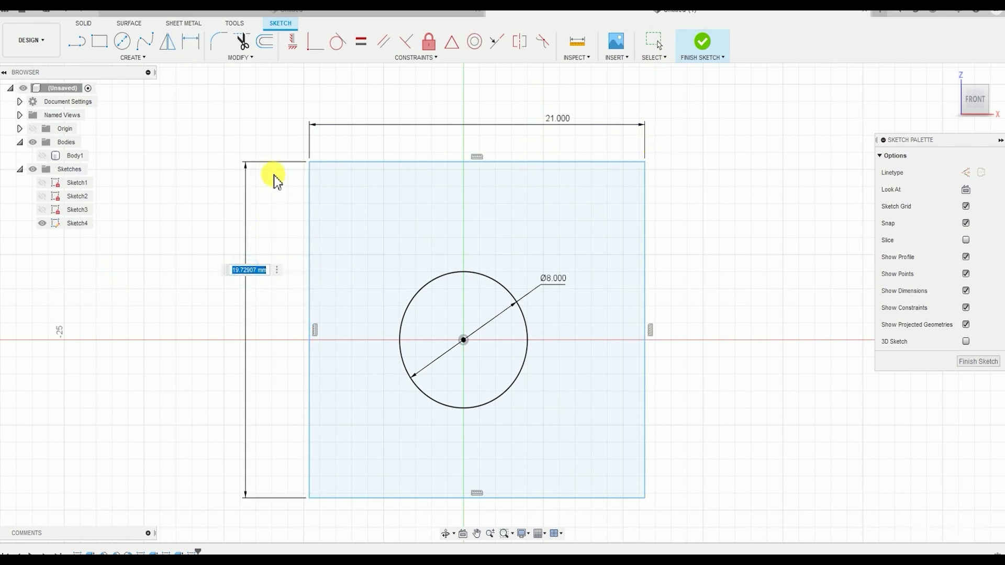
{"action": "type", "text": "26"}
{"action": "key", "text": "Return"}
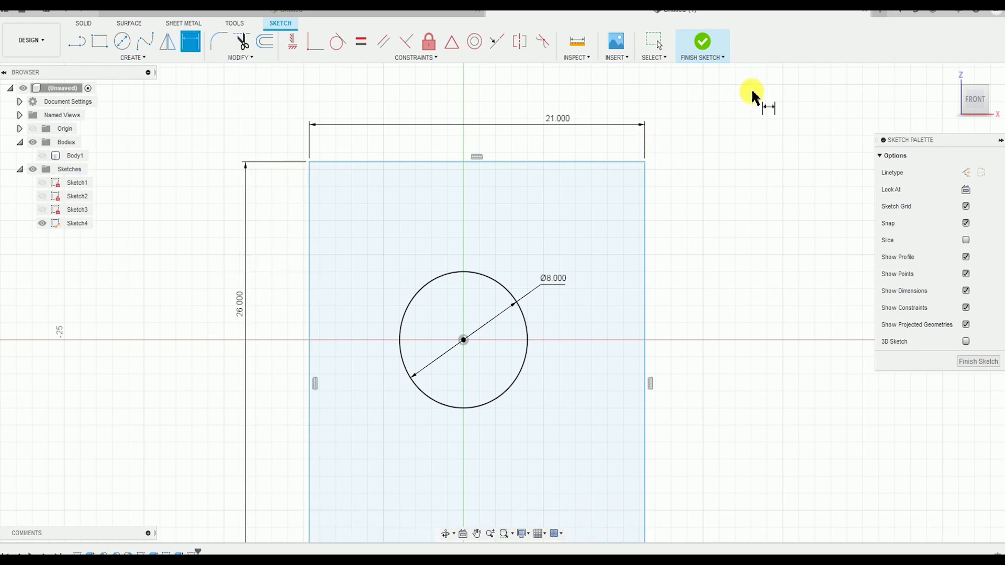
{"action": "scroll", "coordinate": [572, 346], "scroll_direction": "down", "scroll_amount": 3}
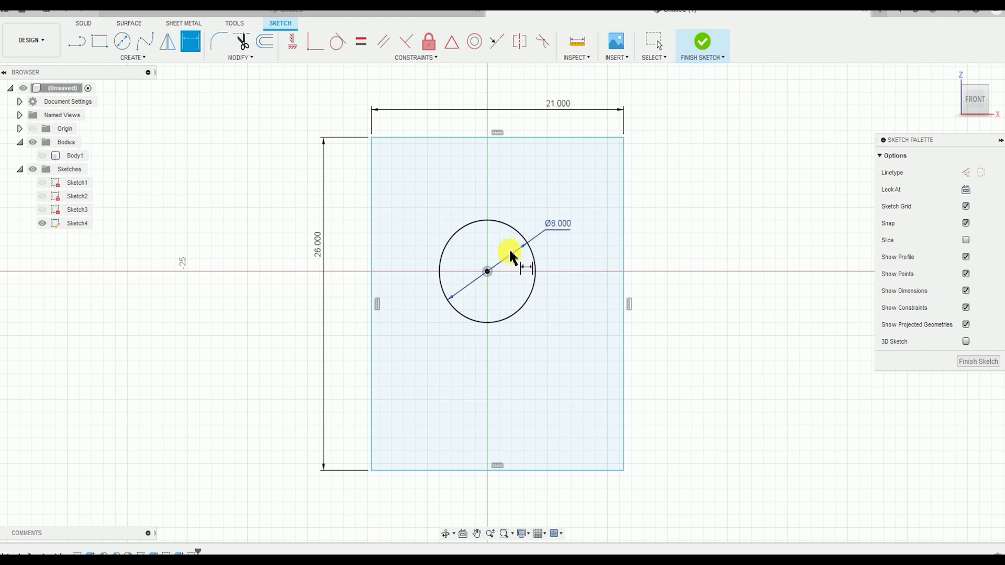
Sketch a horizontal line about 20 mm long from the circle's center, extending past the rectangle's right edge
{"action": "left_click", "coordinate": [136, 57]}
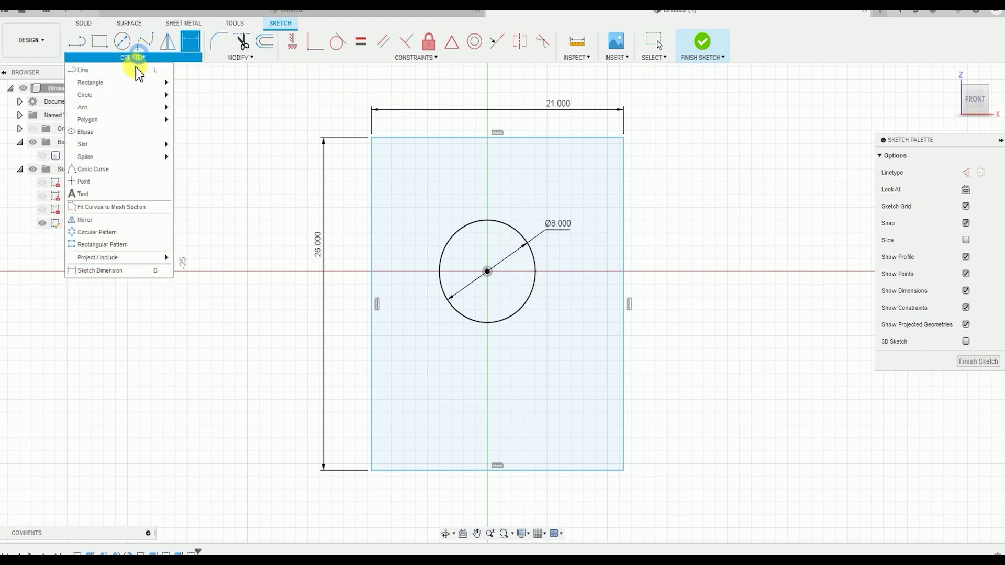
{"action": "left_click", "coordinate": [100, 70]}
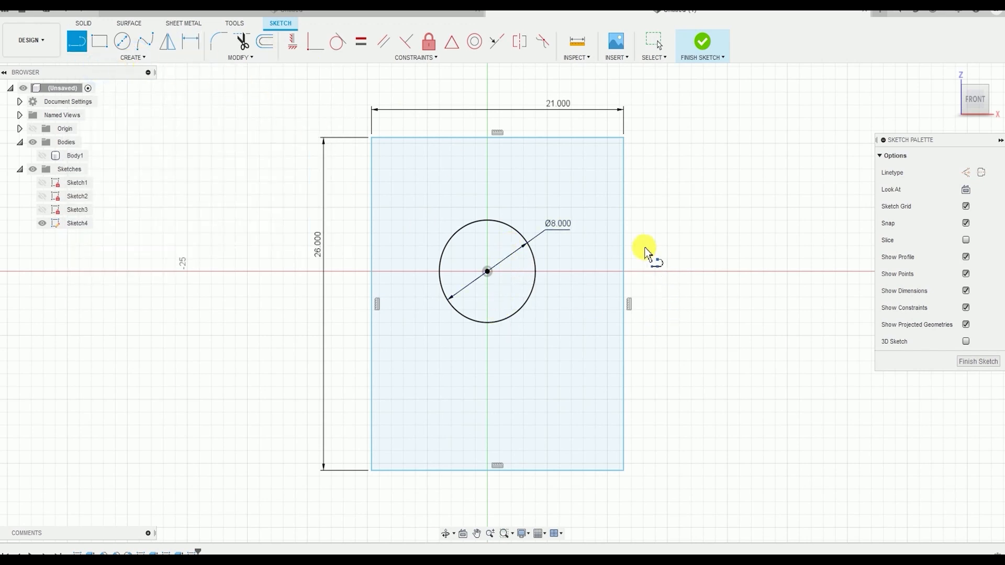
{"action": "left_click", "coordinate": [488, 271]}
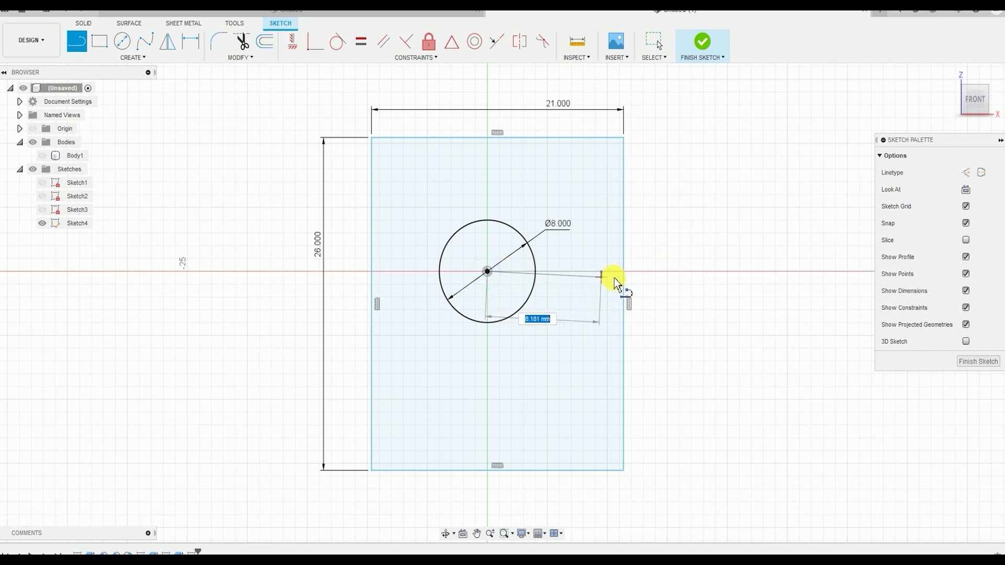
{"action": "left_click", "coordinate": [728, 271]}
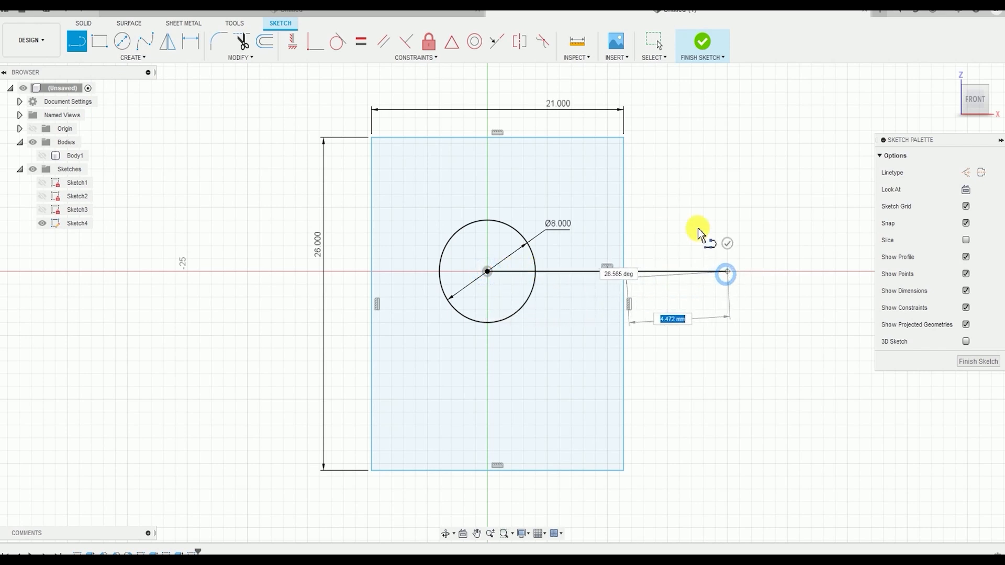
{"action": "left_click", "coordinate": [723, 240]}
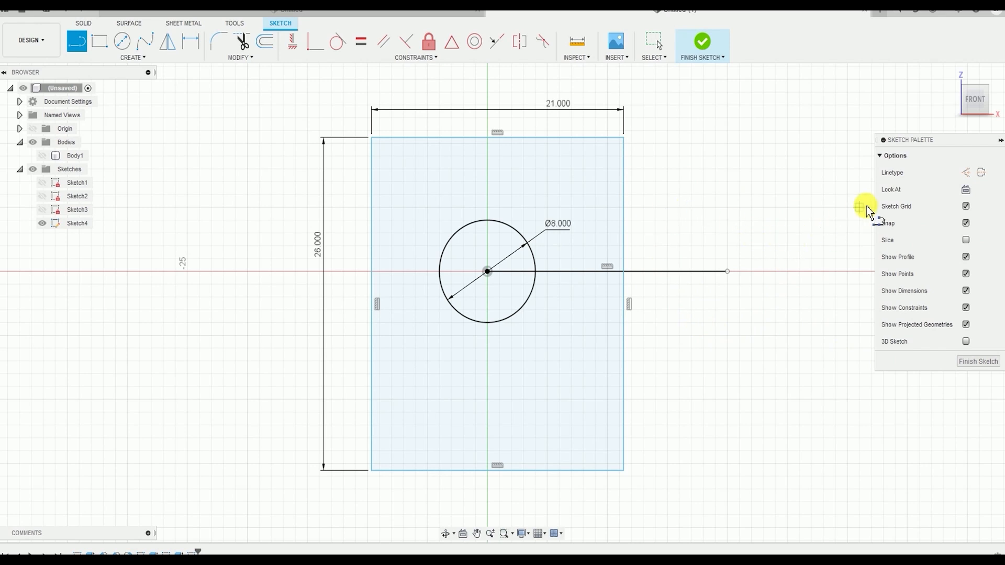
{"action": "key", "text": "Escape"}
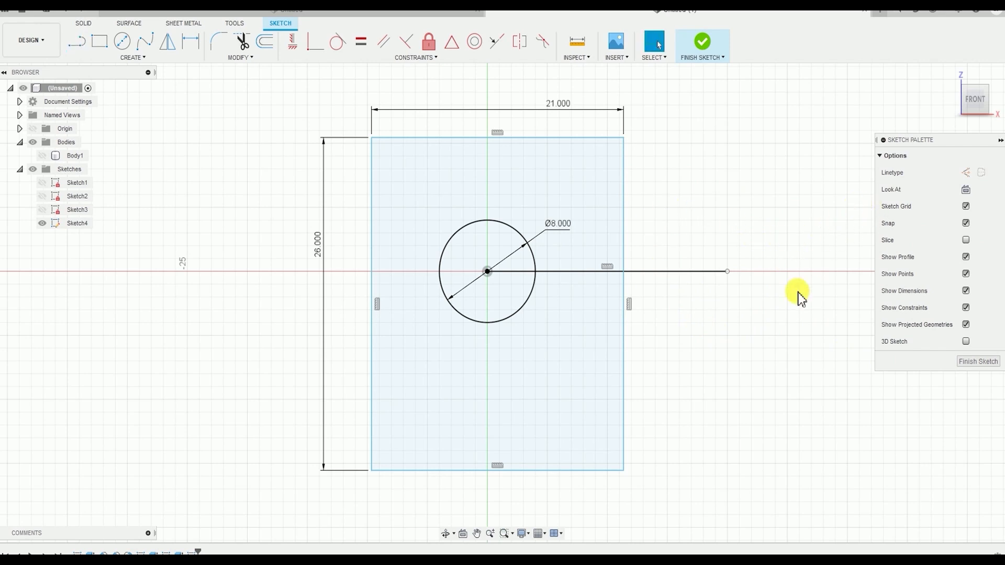
Convert the horizontal line from the circle's center into a construction line
{"action": "left_click", "coordinate": [683, 273]}
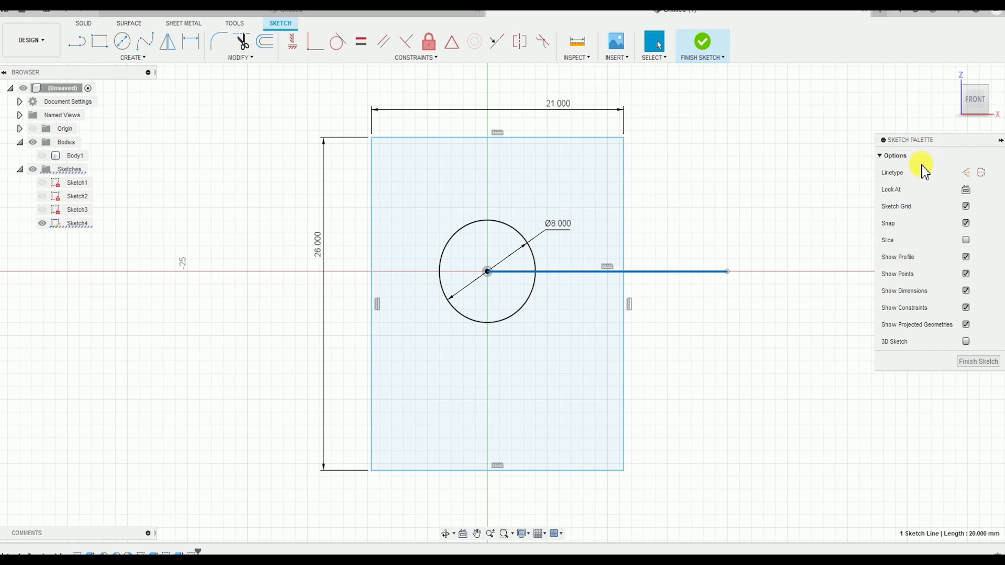
{"action": "left_click", "coordinate": [966, 175]}
{"action": "left_click", "coordinate": [780, 405]}
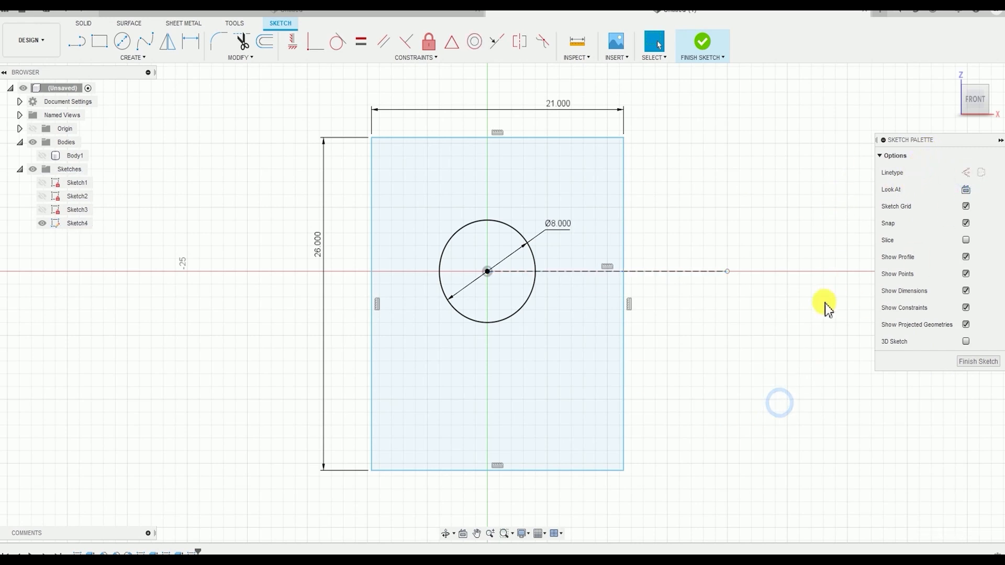
Dimension the construction line and set its length to 8 mm
{"action": "scroll", "coordinate": [692, 294], "scroll_direction": "up", "scroll_amount": 2}
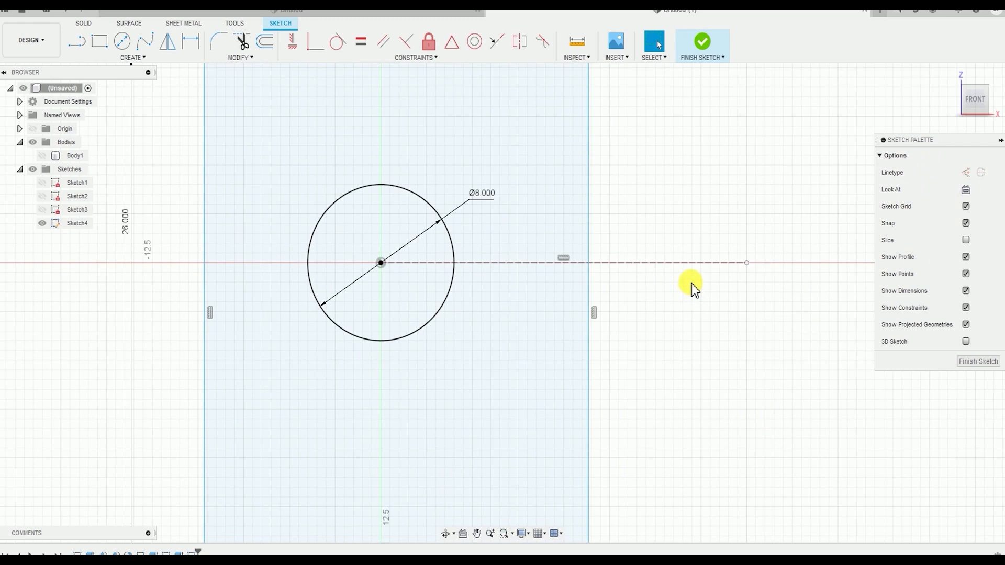
{"action": "scroll", "coordinate": [707, 296], "scroll_direction": "down", "scroll_amount": 3}
{"action": "scroll", "coordinate": [713, 344], "scroll_direction": "up", "scroll_amount": 1}
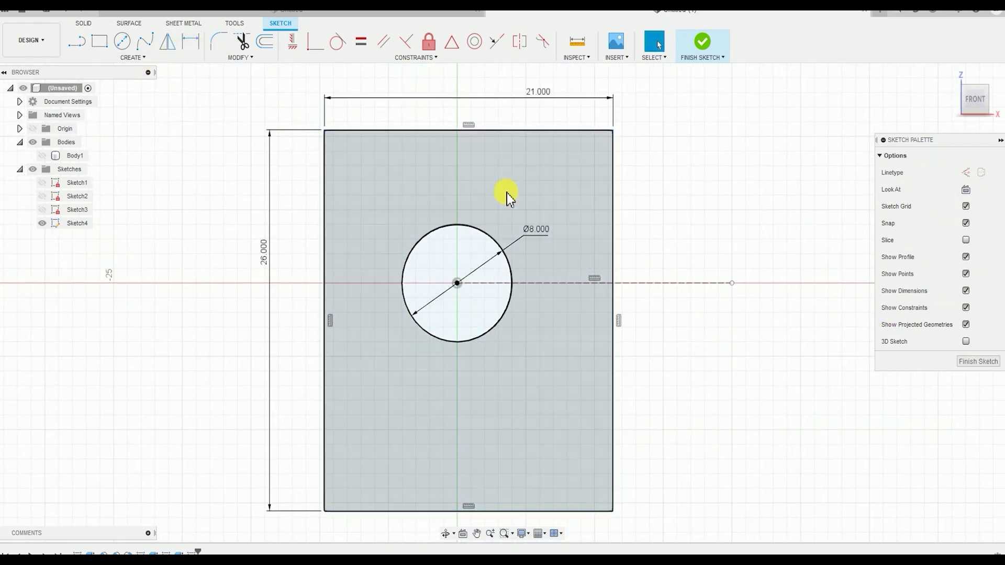
{"action": "left_click", "coordinate": [161, 58]}
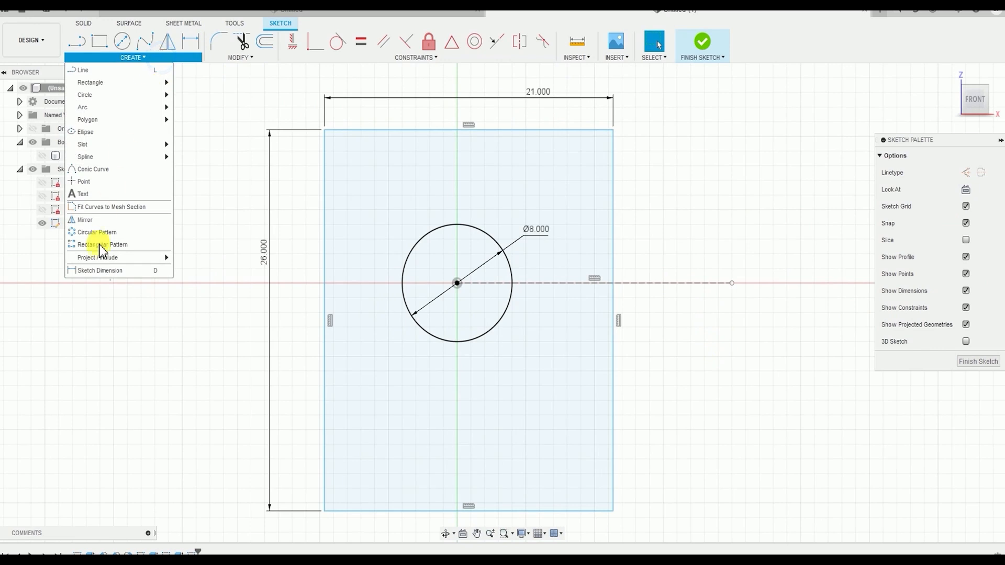
{"action": "left_click", "coordinate": [105, 271]}
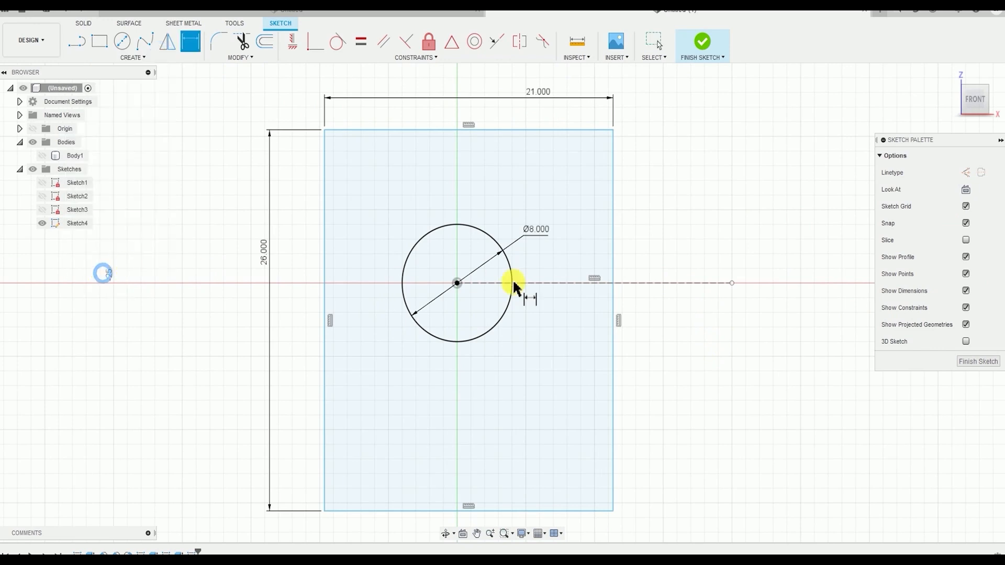
{"action": "left_click", "coordinate": [680, 284]}
{"action": "left_click", "coordinate": [687, 262]}
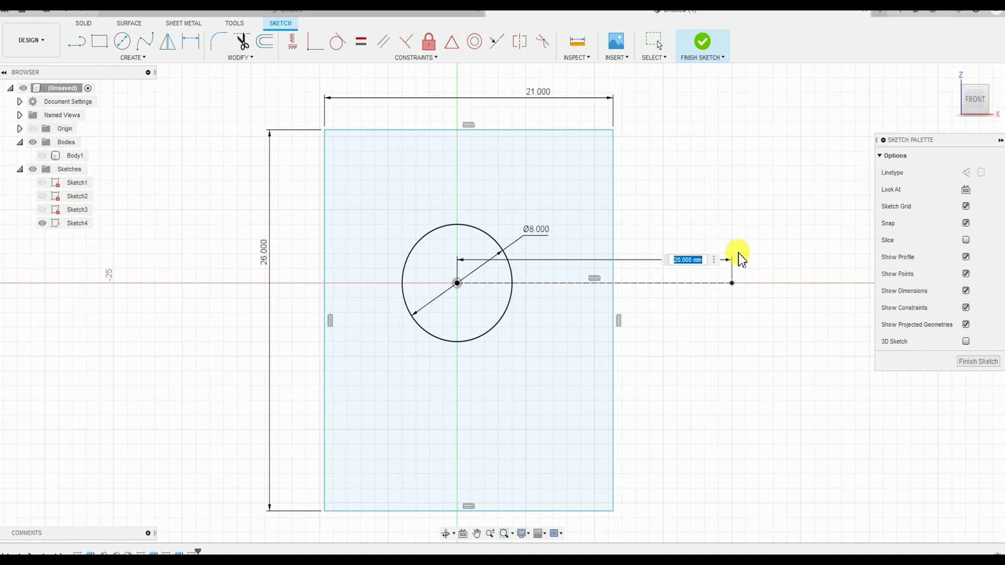
{"action": "type", "text": "8"}
{"action": "key", "text": "Return"}
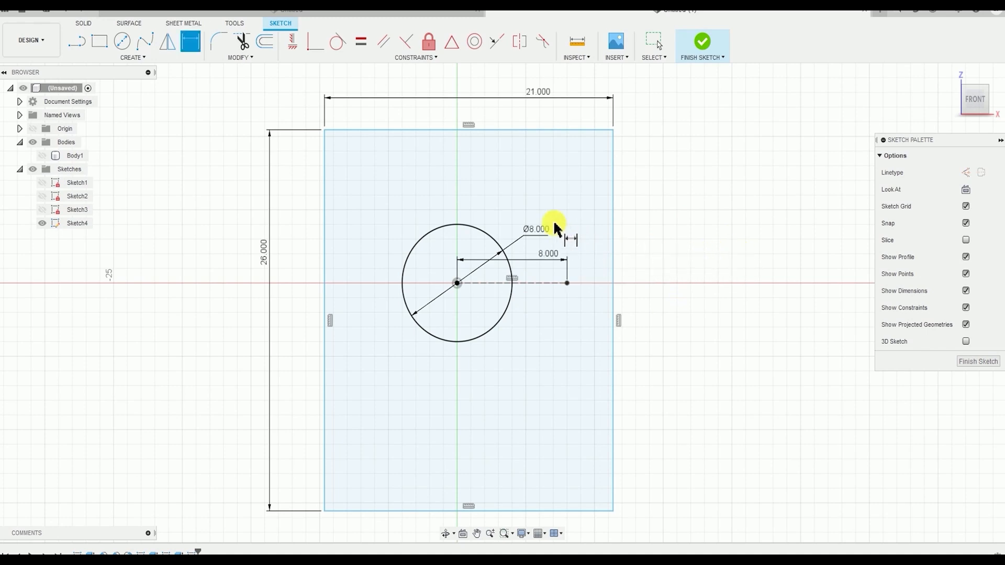
{"action": "scroll", "coordinate": [521, 265], "scroll_direction": "up", "scroll_amount": 3}
{"action": "scroll", "coordinate": [609, 289], "scroll_direction": "down", "scroll_amount": 3}
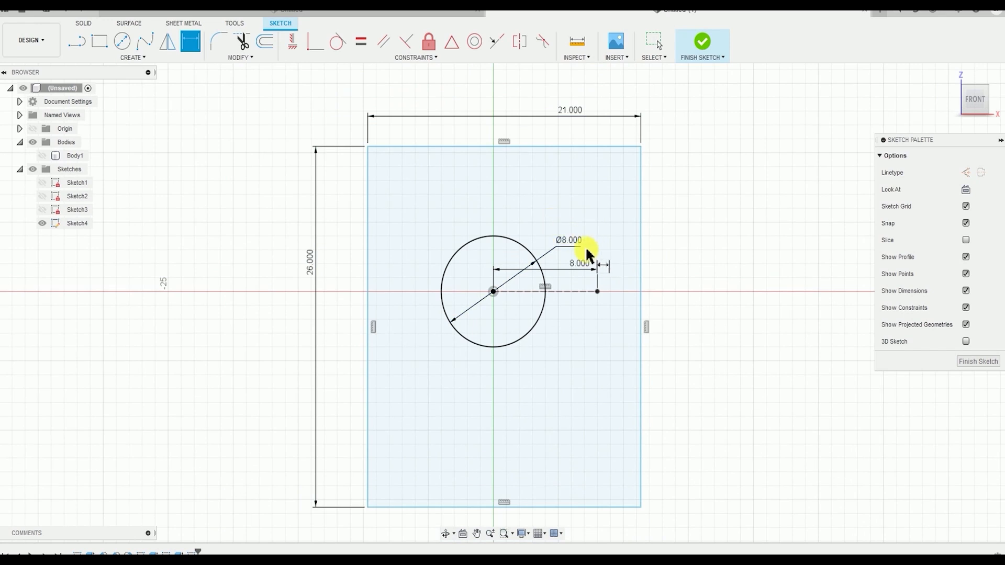
{"action": "key", "text": "Escape"}
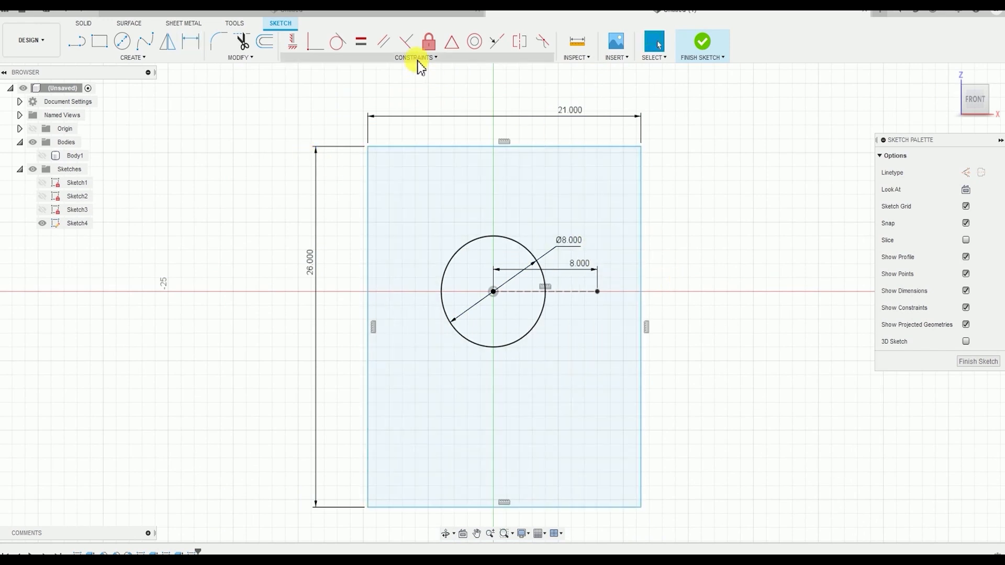
Apply a Midpoint constraint between the rectangle's right edge and the outer endpoint of the construction line
{"action": "left_click", "coordinate": [417, 58]}
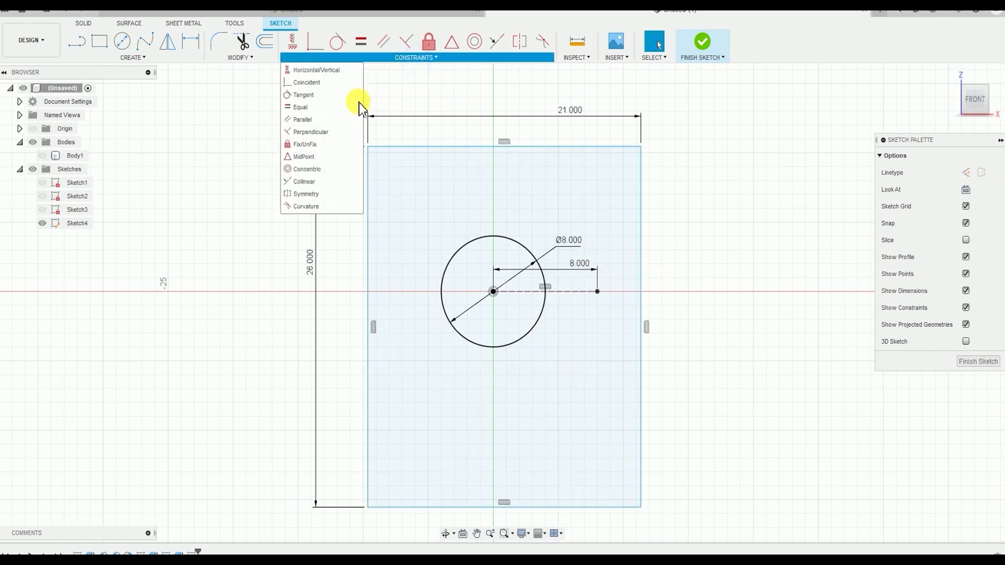
{"action": "left_click", "coordinate": [302, 157]}
{"action": "scroll", "coordinate": [657, 307], "scroll_direction": "down", "scroll_amount": 1}
{"action": "scroll", "coordinate": [704, 285], "scroll_direction": "up", "scroll_amount": 2}
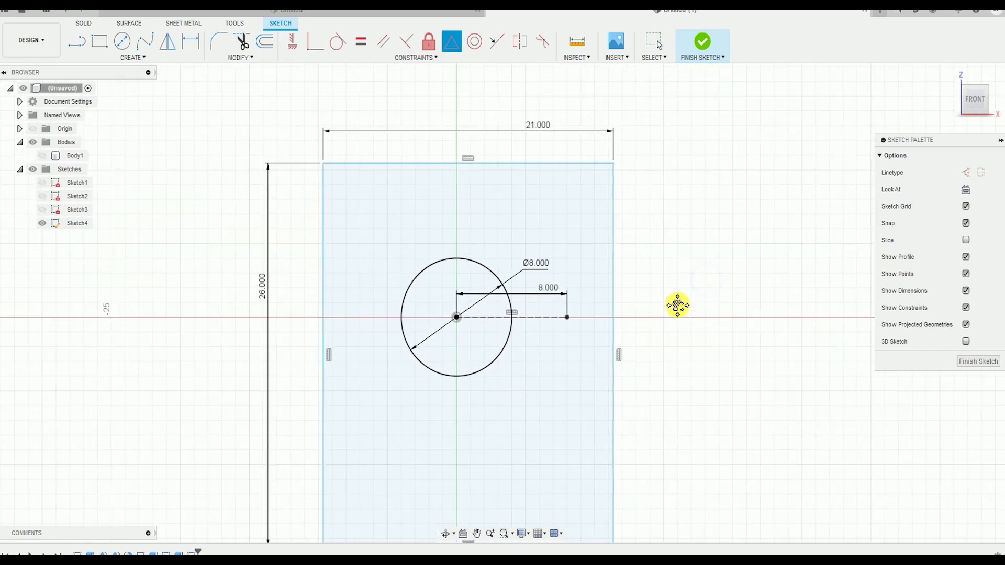
{"action": "middle_click_drag", "start_coordinate": [678, 305], "coordinate": [677, 239]}
{"action": "scroll", "coordinate": [625, 212], "scroll_direction": "down", "scroll_amount": 1}
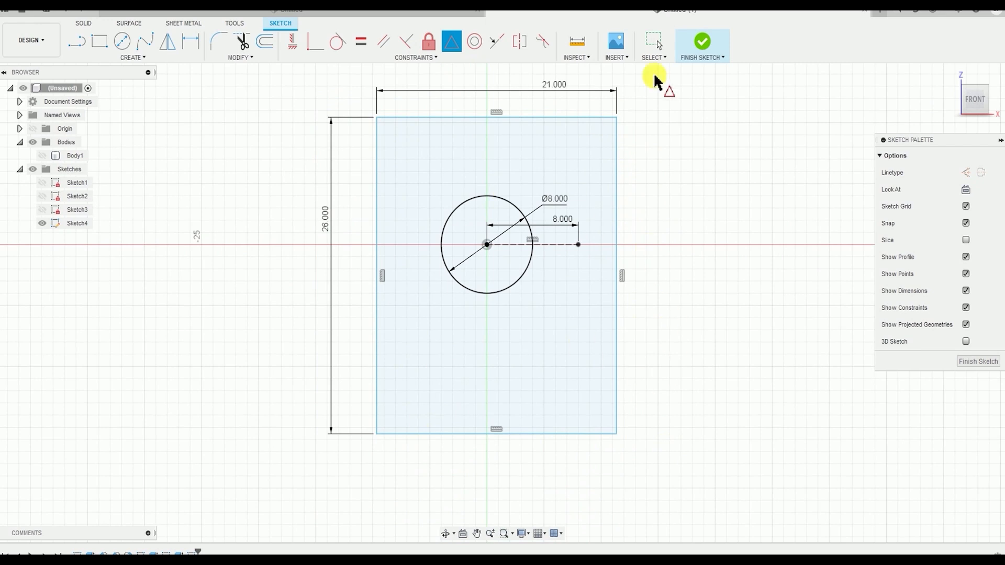
{"action": "scroll", "coordinate": [623, 252], "scroll_direction": "up", "scroll_amount": 1}
{"action": "left_click", "coordinate": [617, 251]}
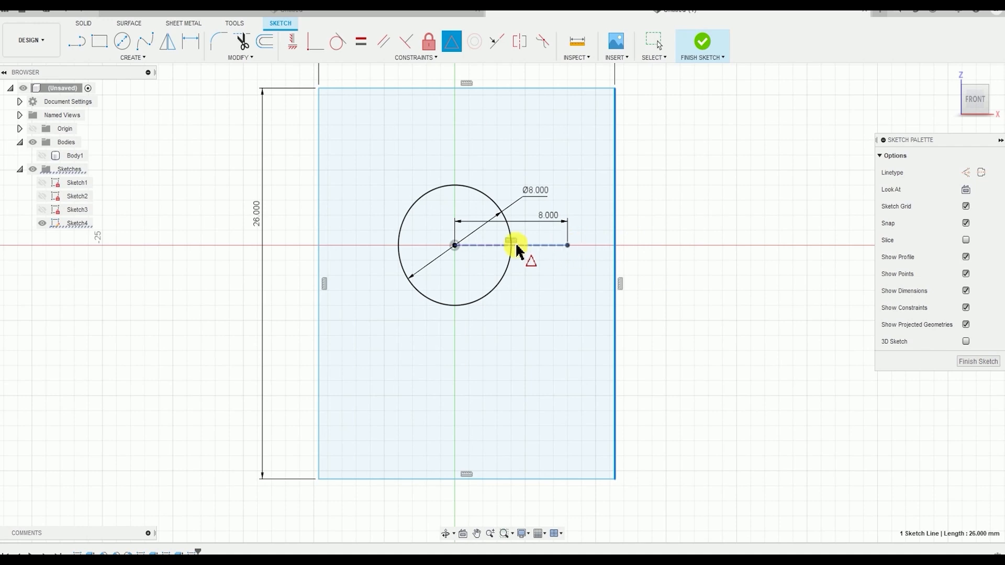
{"action": "left_click", "coordinate": [568, 246]}
{"action": "scroll", "coordinate": [655, 314], "scroll_direction": "down", "scroll_amount": 3}
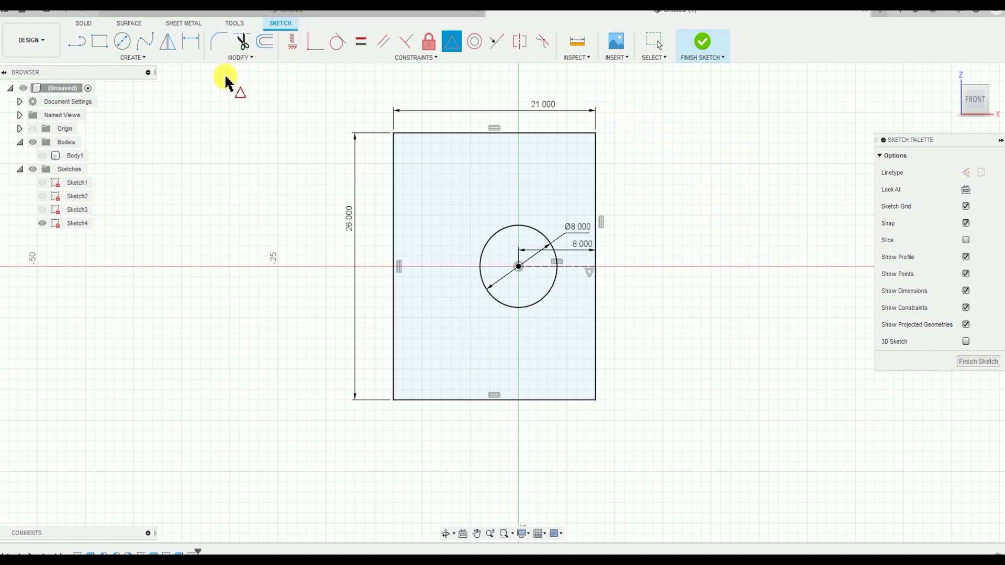
Sketch a stepped line chain from the rectangle's left edge: about 6 mm right, 4.2 mm down, 2.7 mm right and 6 mm down
{"action": "left_click", "coordinate": [133, 57]}
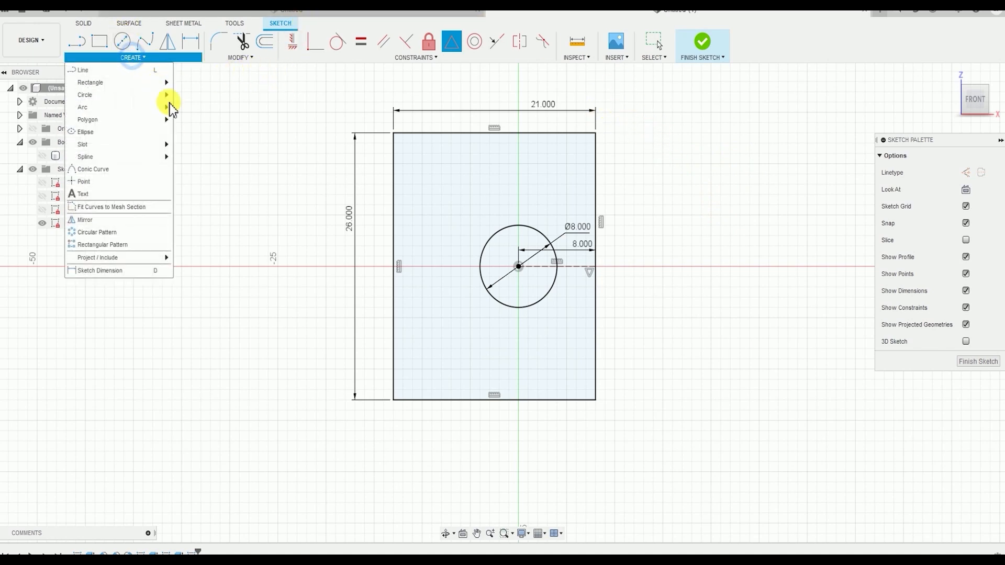
{"action": "left_click", "coordinate": [120, 71]}
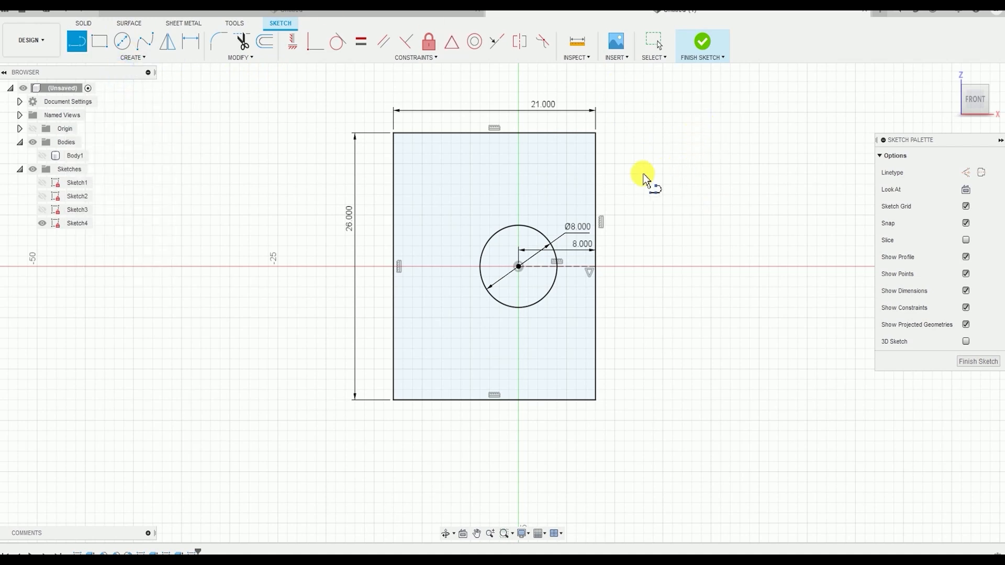
{"action": "scroll", "coordinate": [549, 116], "scroll_direction": "up", "scroll_amount": 1}
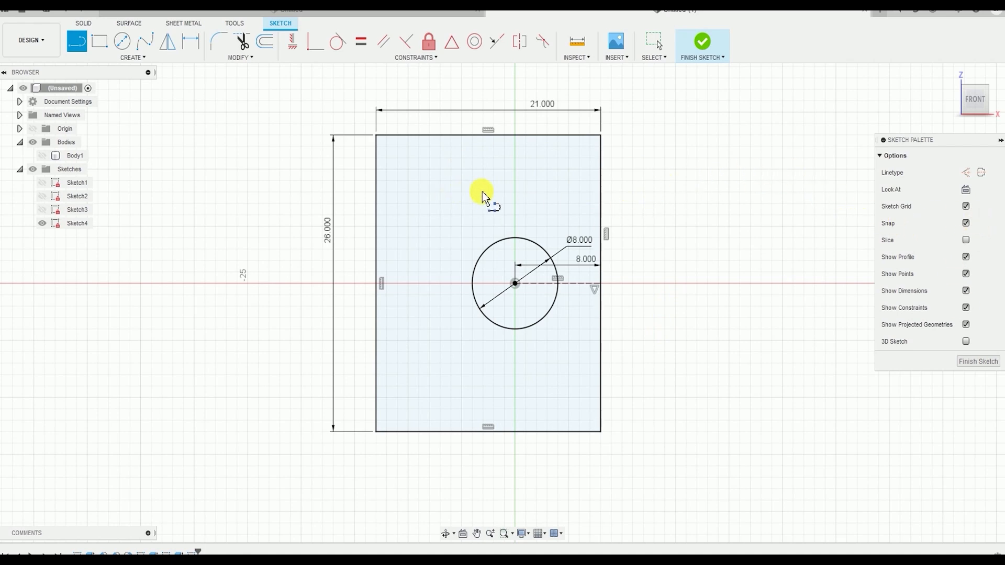
{"action": "left_click", "coordinate": [377, 167]}
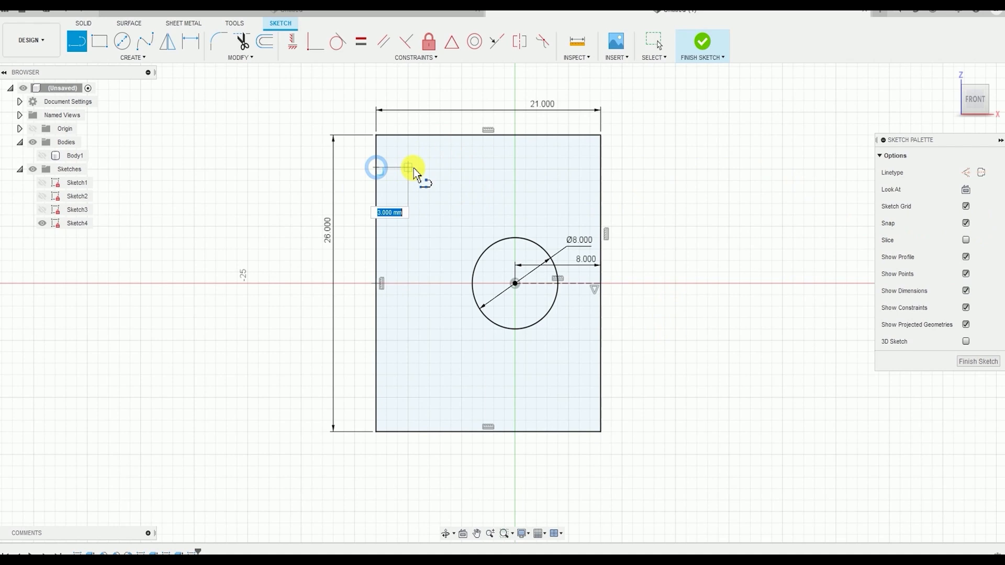
{"action": "left_click", "coordinate": [441, 168]}
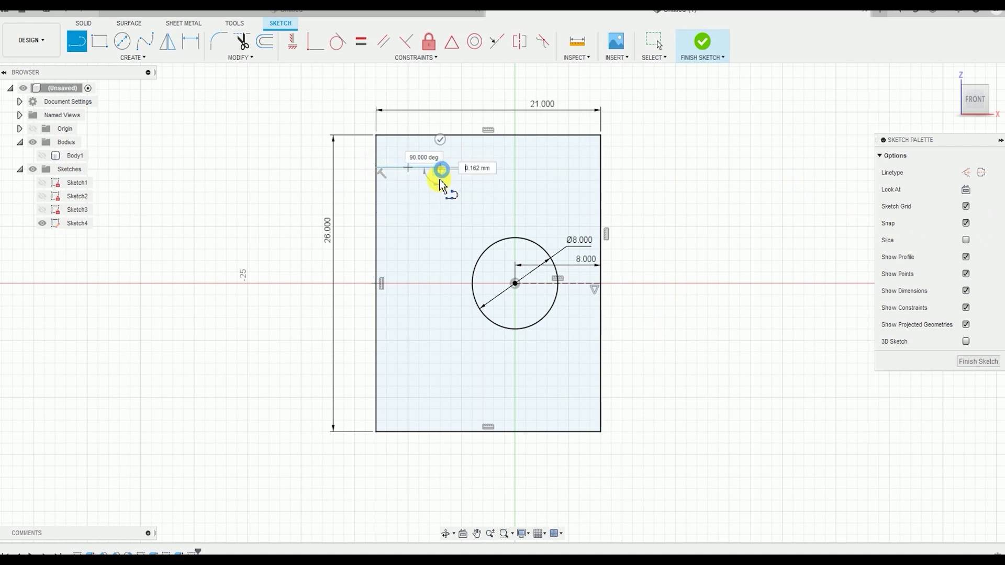
{"action": "left_click", "coordinate": [440, 215]}
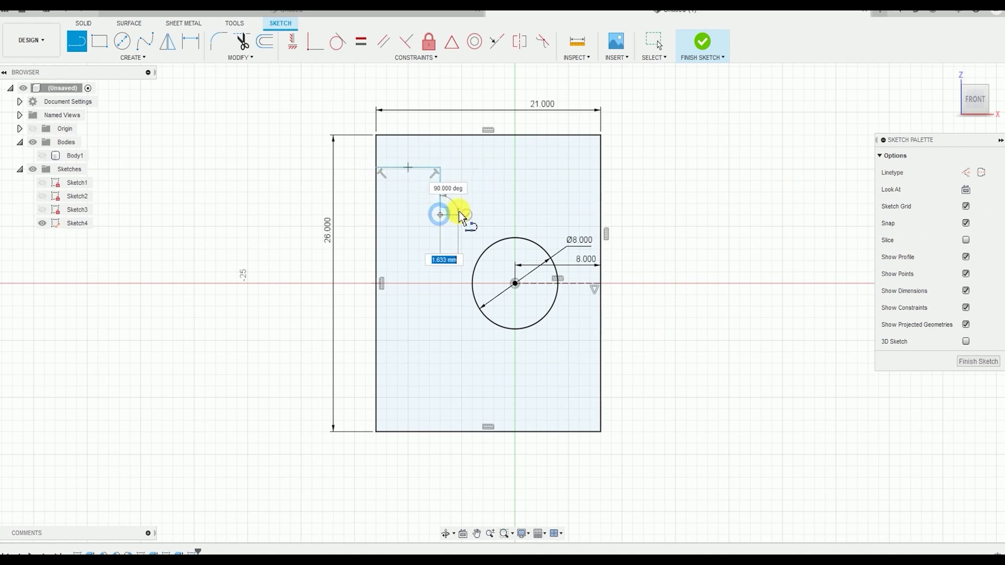
{"action": "scroll", "coordinate": [460, 215], "scroll_direction": "up", "scroll_amount": 2}
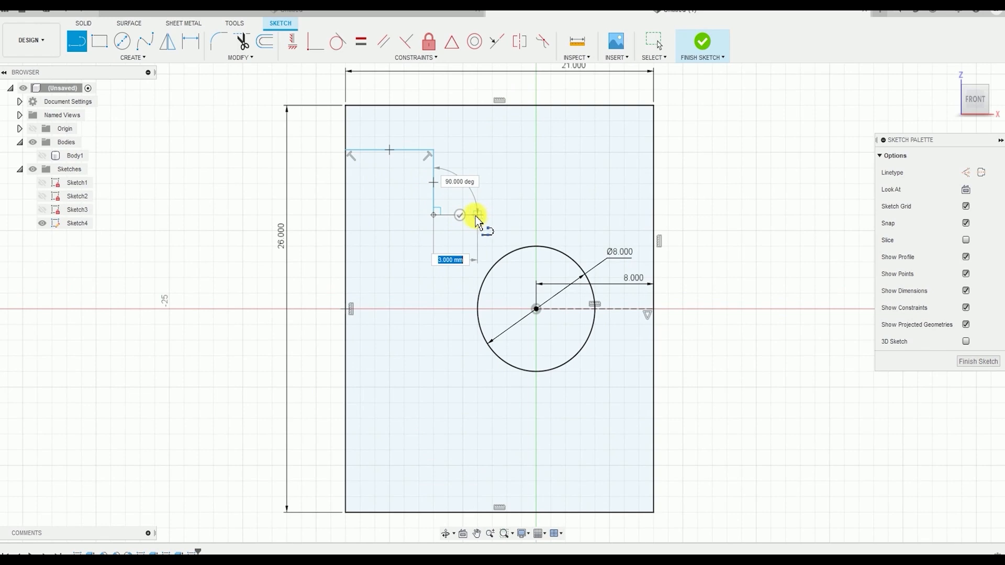
{"action": "left_click", "coordinate": [474, 215]}
{"action": "left_click", "coordinate": [472, 307]}
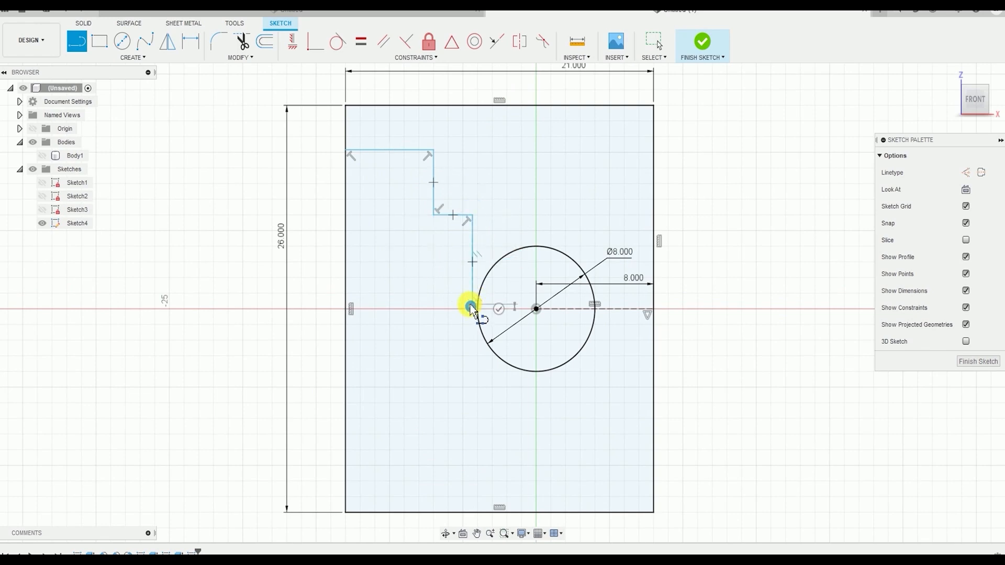
{"action": "left_click", "coordinate": [498, 309]}
{"action": "scroll", "coordinate": [545, 326], "scroll_direction": "down", "scroll_amount": 1}
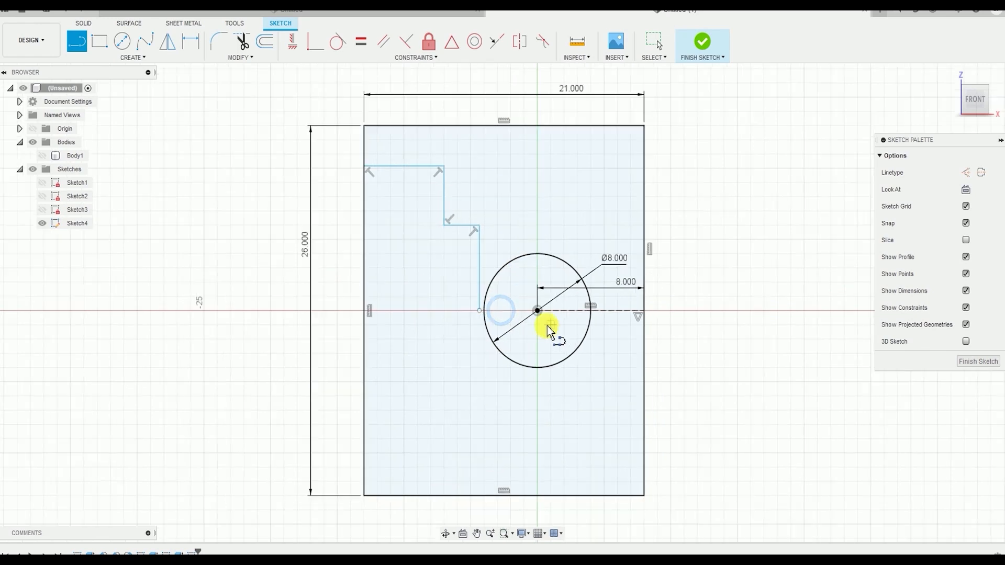
{"action": "scroll", "coordinate": [547, 325], "scroll_direction": "down", "scroll_amount": 1}
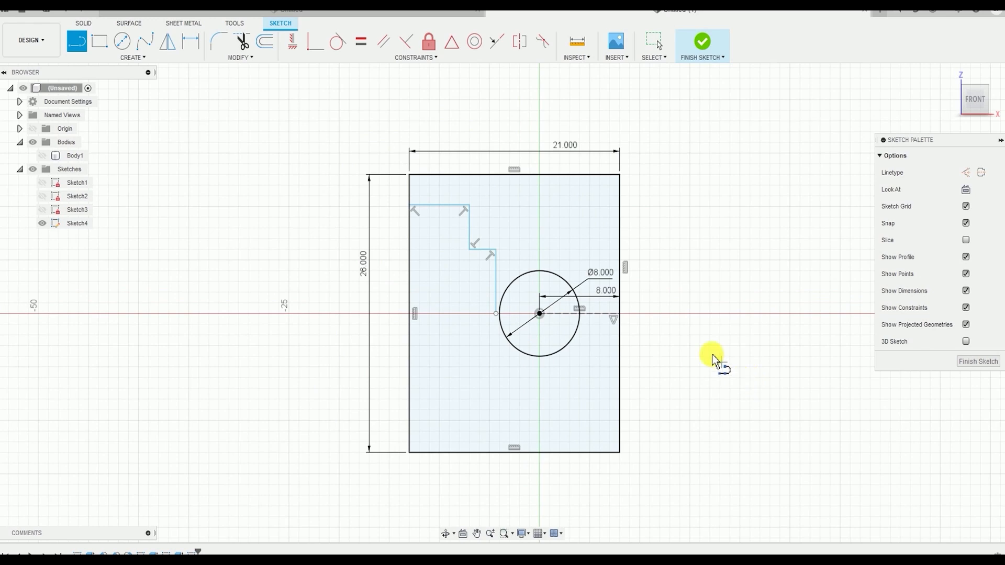
Sketch a diagonal line about 8 mm long across the rectangle's upper-right corner, from its top edge to its right edge
{"action": "left_click", "coordinate": [84, 48]}
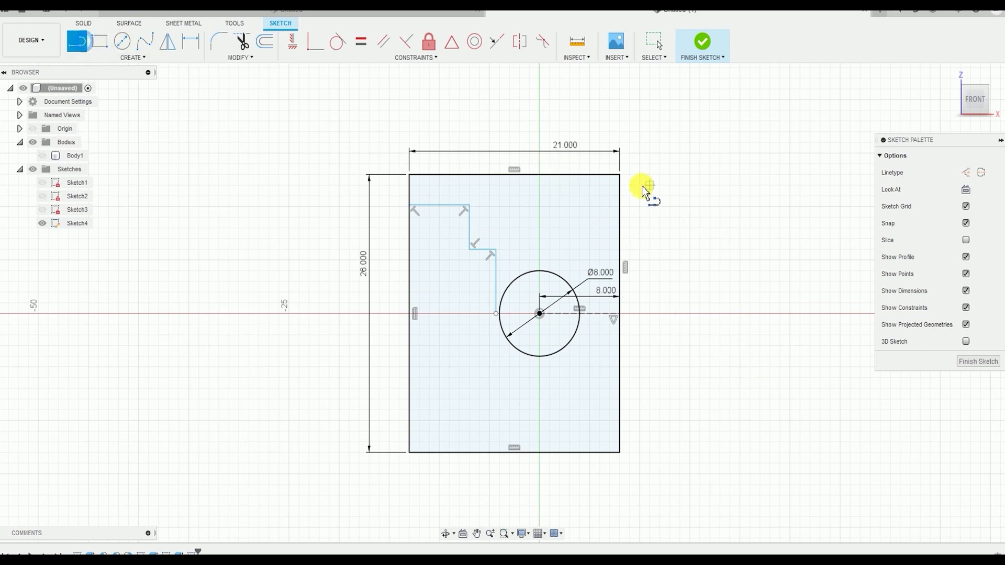
{"action": "left_click", "coordinate": [570, 176]}
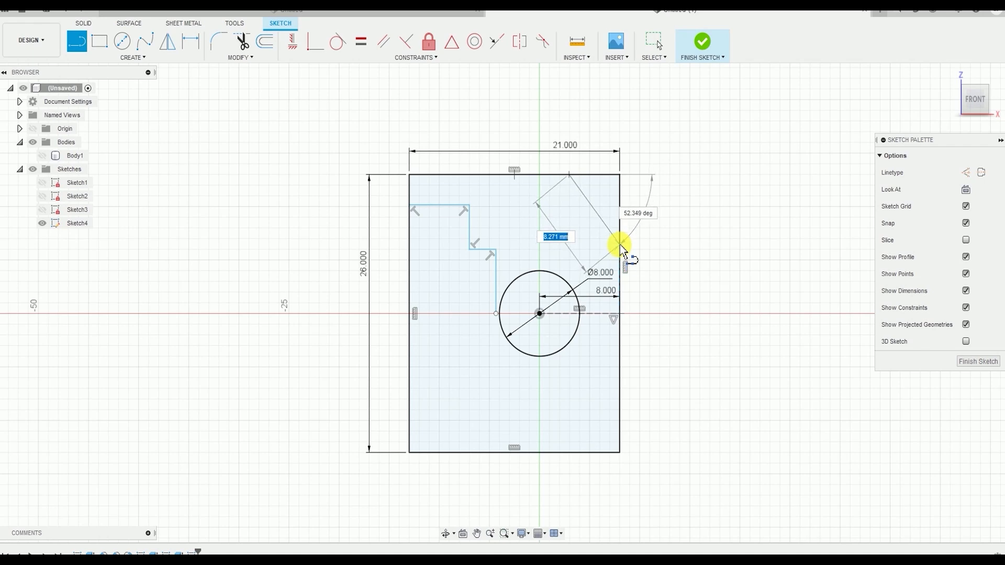
{"action": "left_click", "coordinate": [620, 243]}
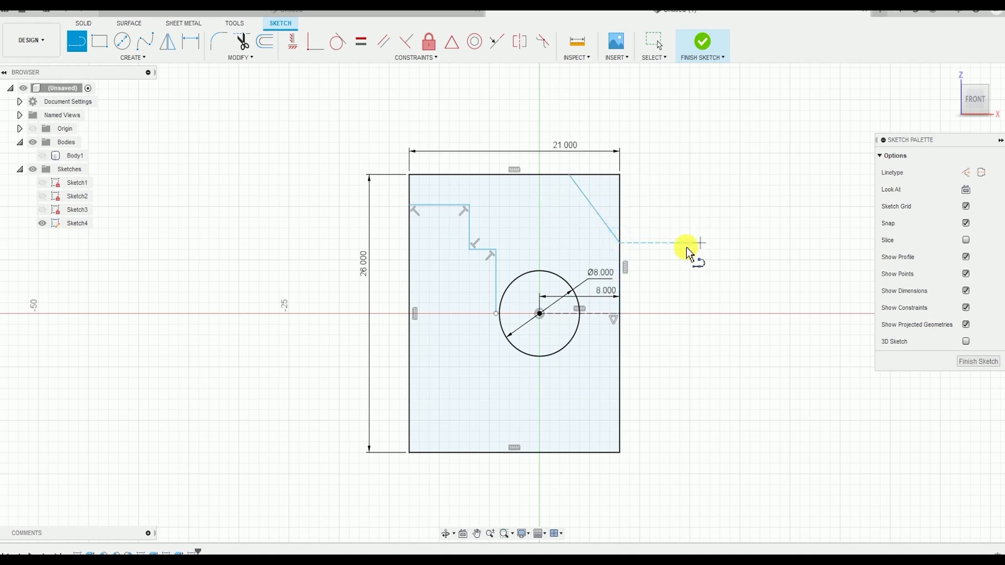
{"action": "key", "text": "Escape"}
{"action": "scroll", "coordinate": [651, 263], "scroll_direction": "up", "scroll_amount": 3}
{"action": "scroll", "coordinate": [592, 269], "scroll_direction": "down", "scroll_amount": 3}
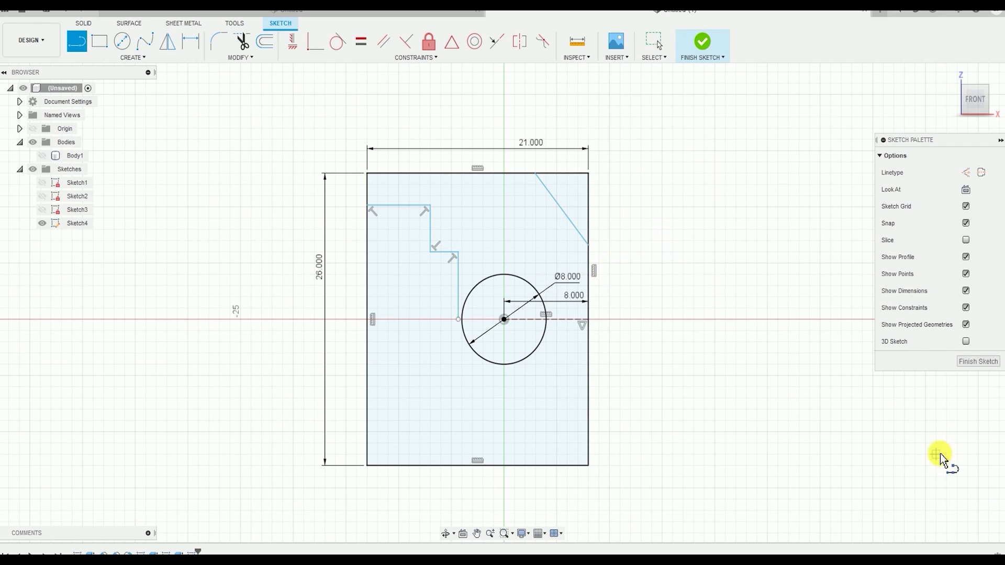
Dimension the horizontal distance from the diagonal's upper endpoint to the rectangle's top-right corner and set it to 8 mm
{"action": "left_click", "coordinate": [161, 58]}
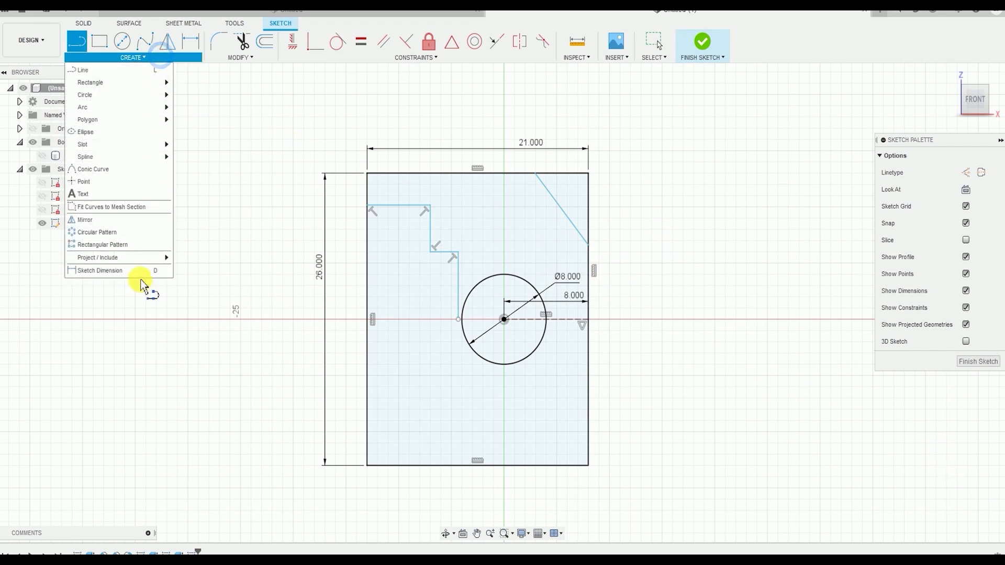
{"action": "left_click", "coordinate": [115, 272]}
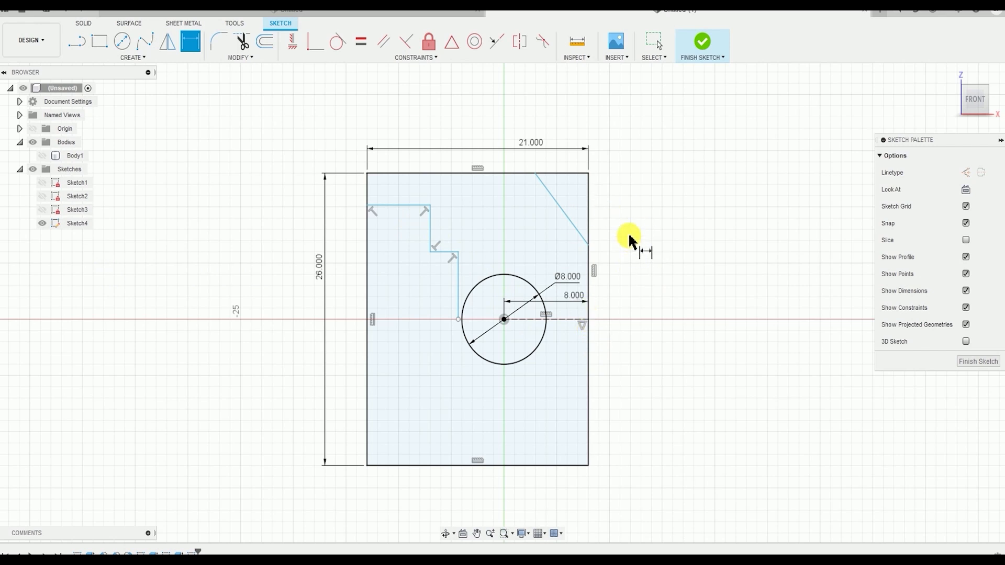
{"action": "left_click", "coordinate": [537, 178]}
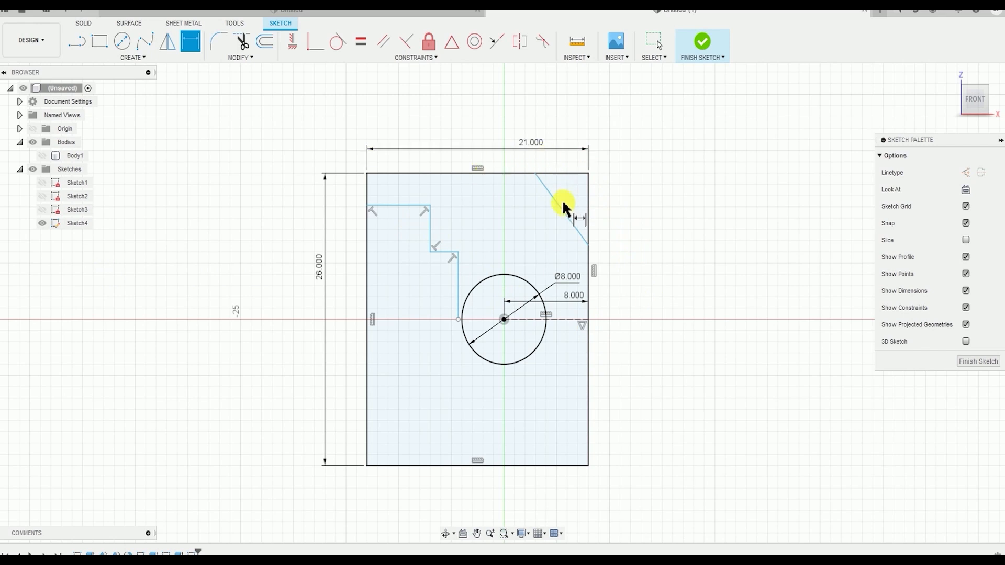
{"action": "scroll", "coordinate": [539, 189], "scroll_direction": "up", "scroll_amount": 2}
{"action": "left_click", "coordinate": [535, 168]}
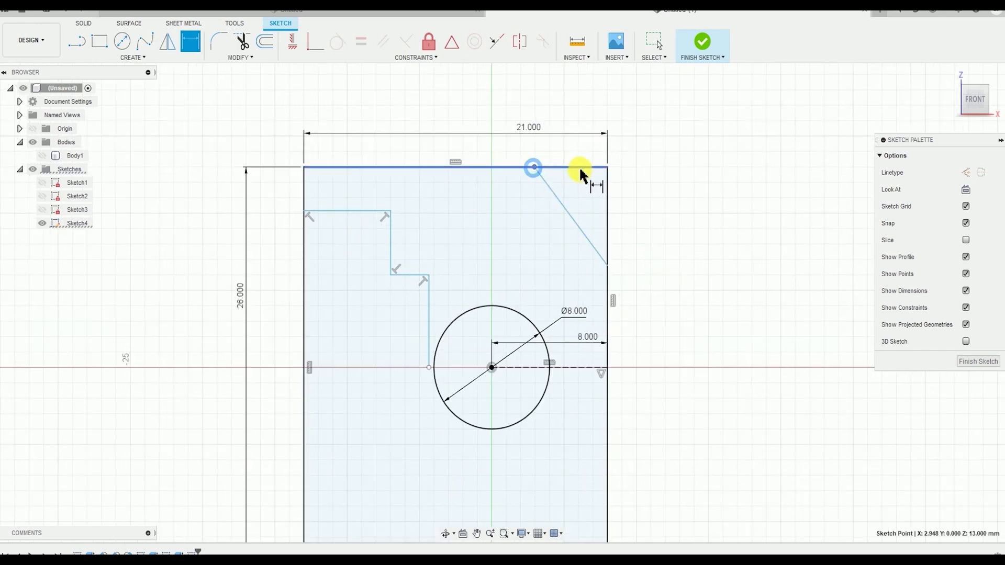
{"action": "left_click", "coordinate": [607, 167]}
{"action": "left_click", "coordinate": [659, 260]}
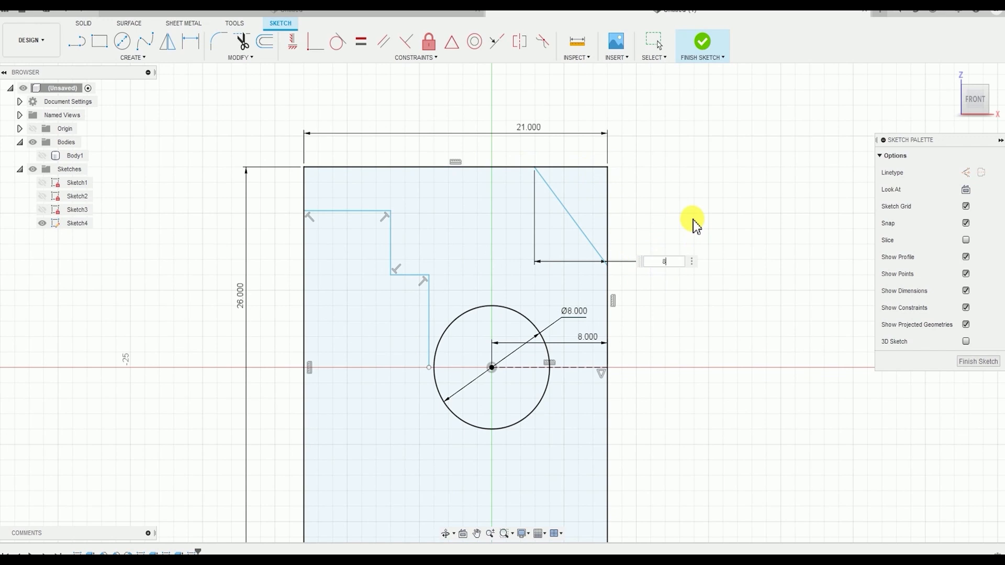
{"action": "type", "text": "8"}
{"action": "key", "text": "Return"}
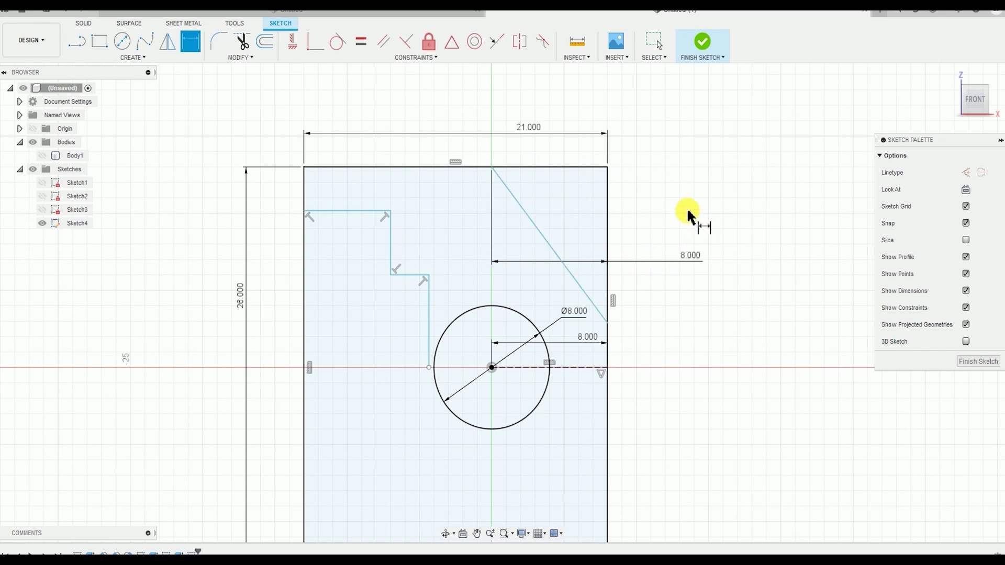
Dimension the vertical distance from the construction line's outer endpoint to the diagonal's lower endpoint and set it to 5 mm
{"action": "left_click", "coordinate": [608, 366]}
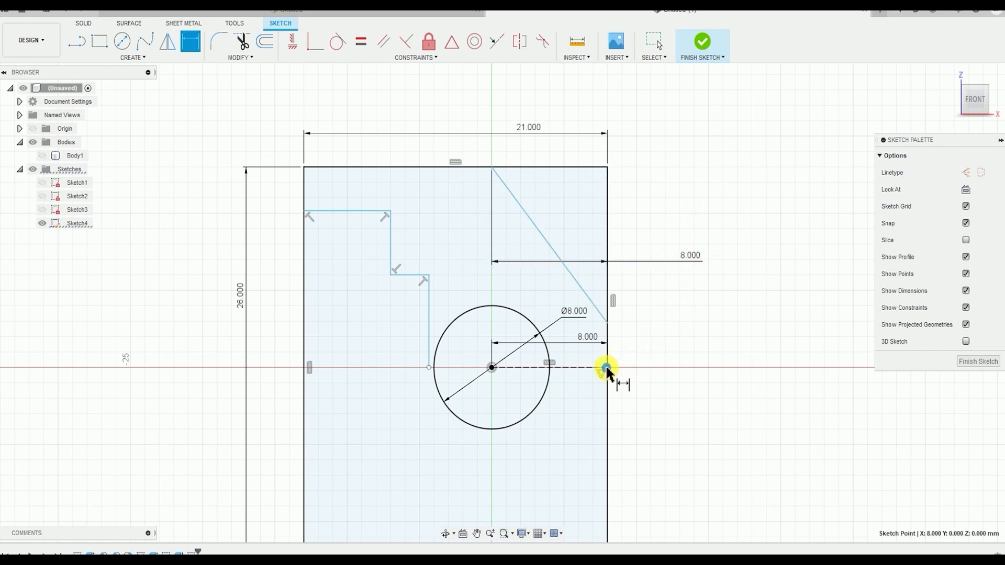
{"action": "left_click", "coordinate": [607, 322]}
{"action": "left_click", "coordinate": [681, 337]}
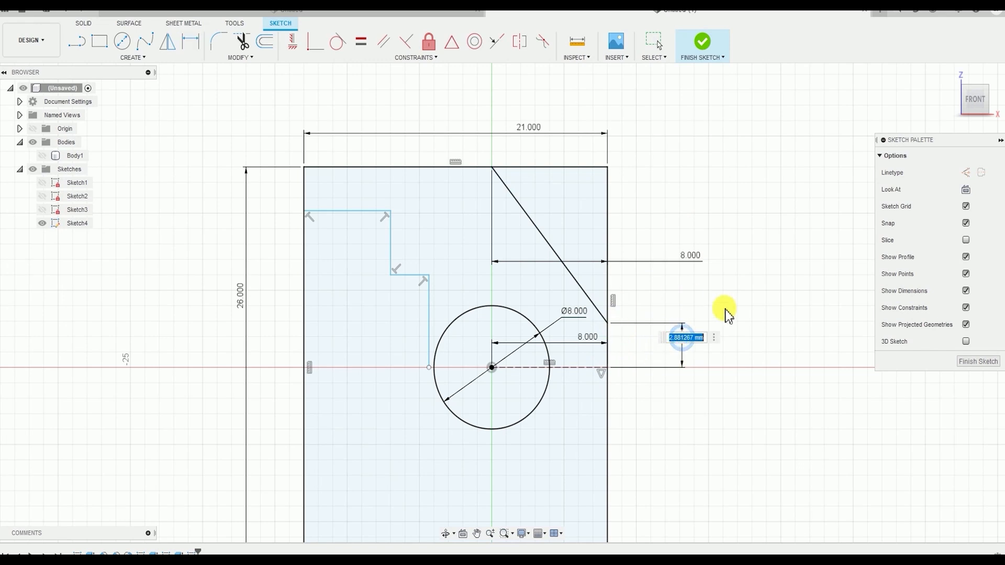
{"action": "type", "text": "5"}
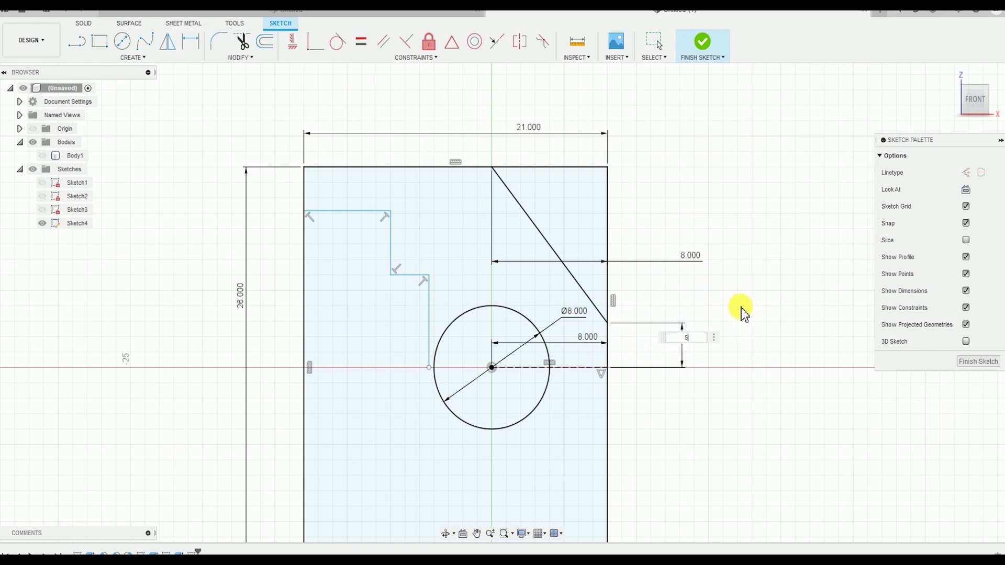
{"action": "key", "text": "Return"}
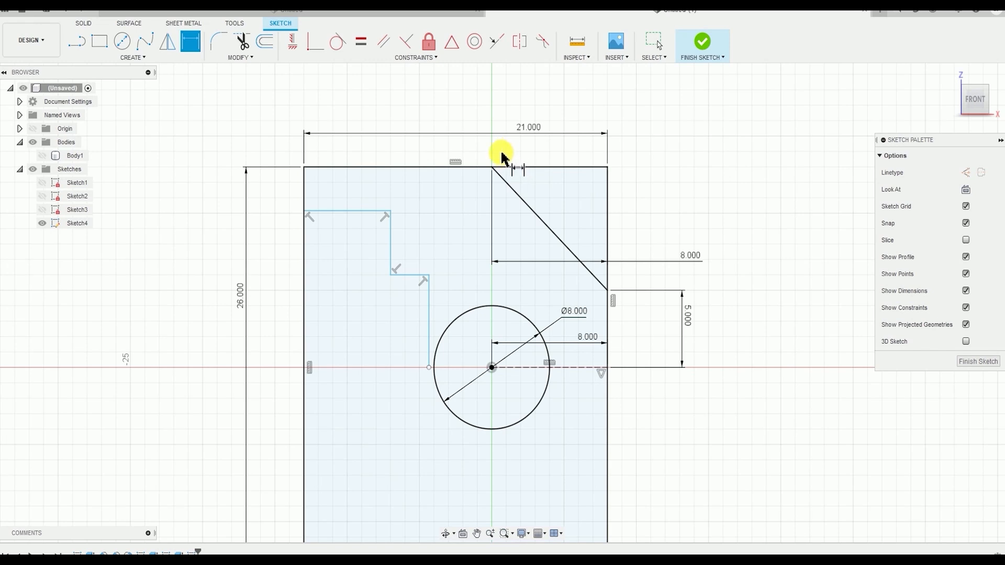
Dimension the upper vertical step line 6 mm from the rectangle's left edge
{"action": "left_click", "coordinate": [304, 193]}
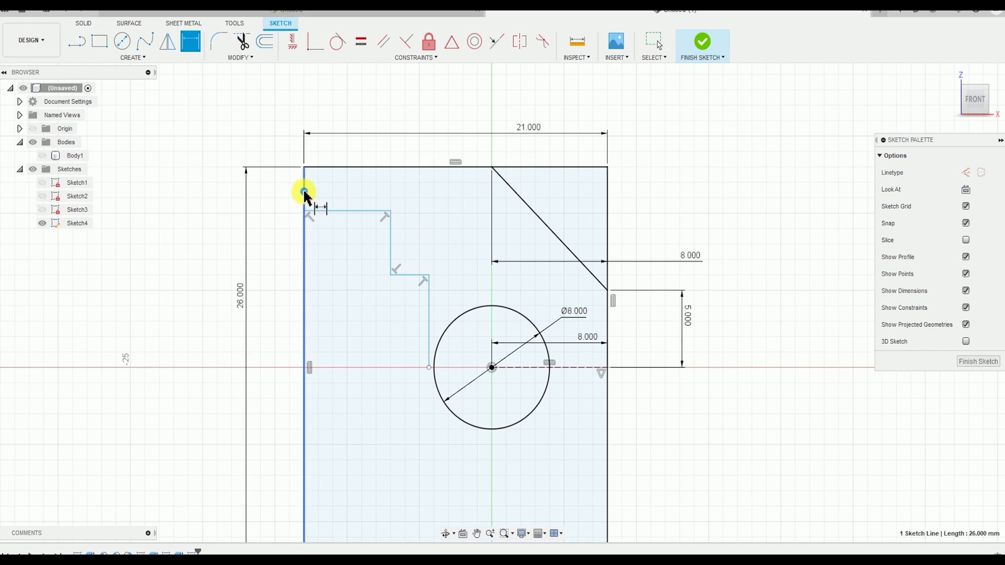
{"action": "left_click", "coordinate": [391, 235]}
{"action": "left_click", "coordinate": [348, 98]}
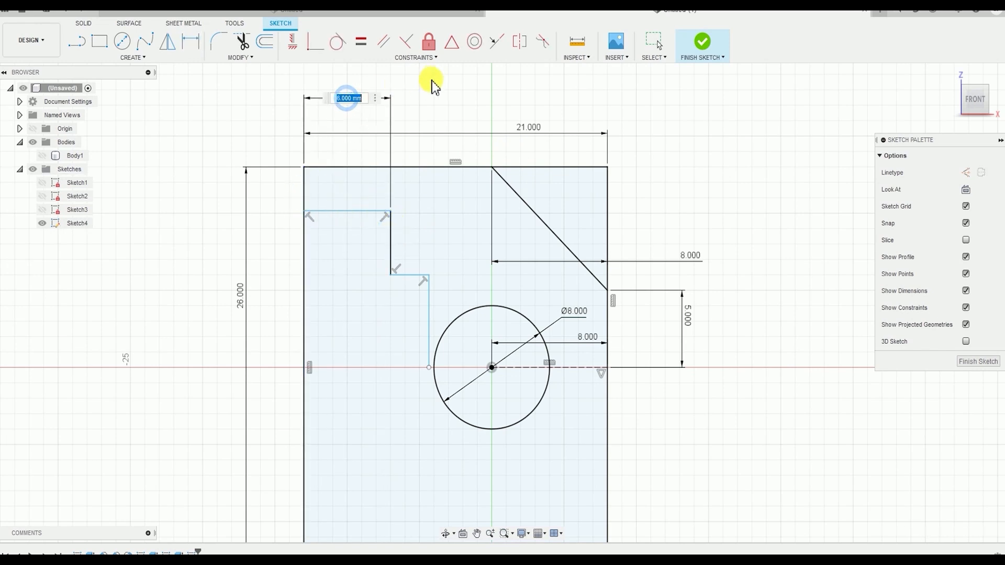
{"action": "key", "text": "Return"}
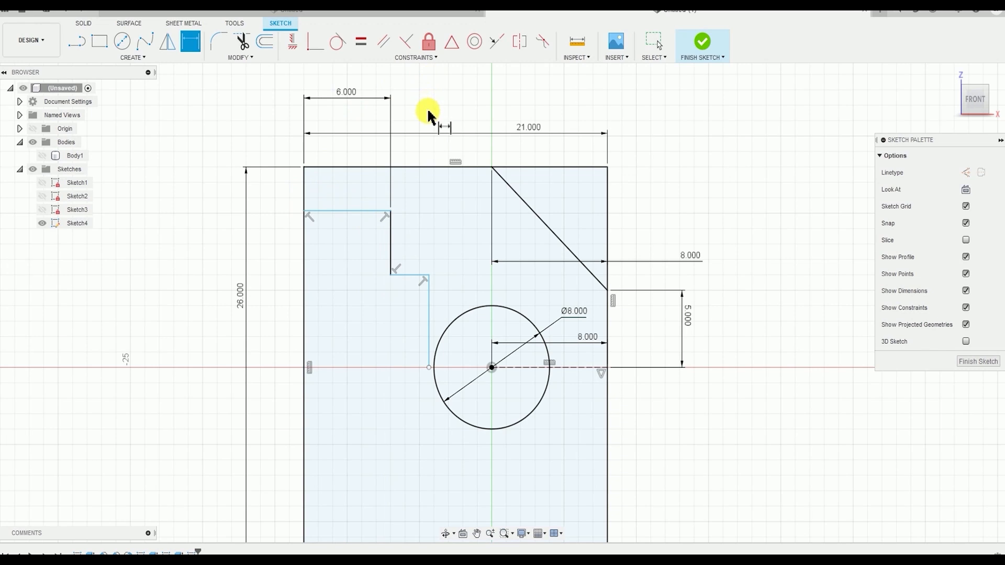
Dimension the lower vertical step line from the rectangle's left edge and set the distance to 9 mm
{"action": "left_click", "coordinate": [427, 289]}
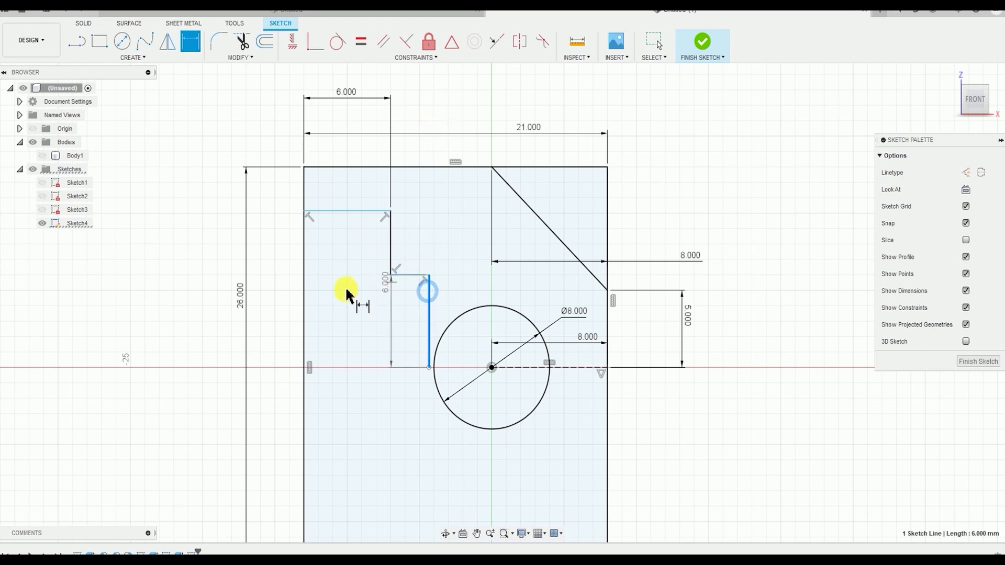
{"action": "left_click", "coordinate": [305, 303]}
{"action": "left_click", "coordinate": [344, 310]}
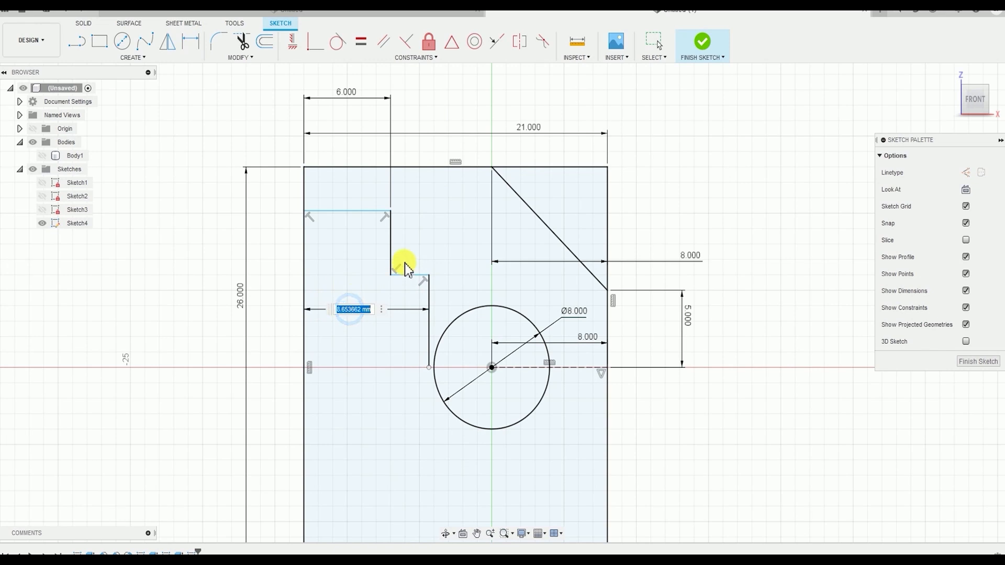
{"action": "key", "text": "Return"}
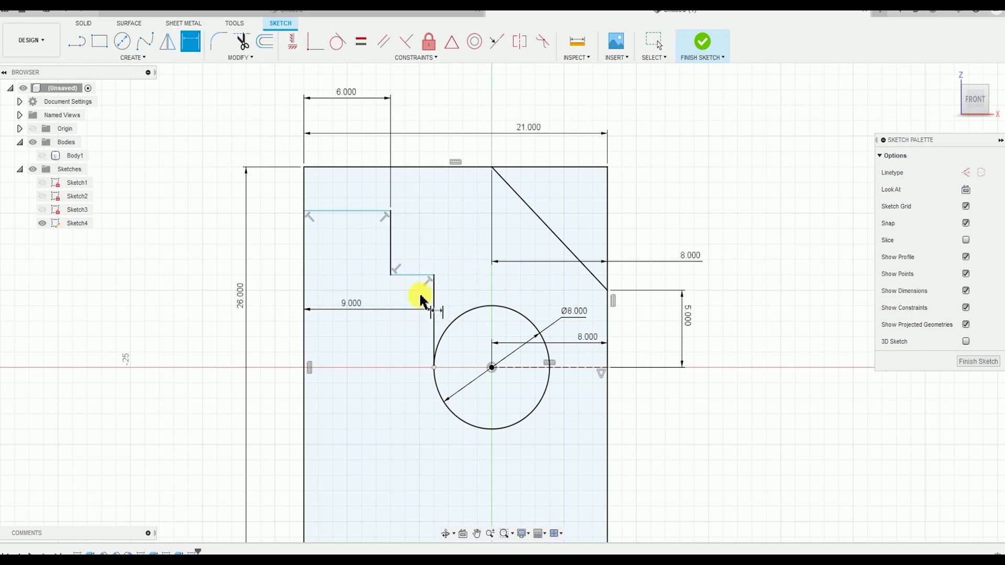
Dimension the lower horizontal step line from the construction line and set the distance to 5 mm
{"action": "left_click", "coordinate": [416, 276]}
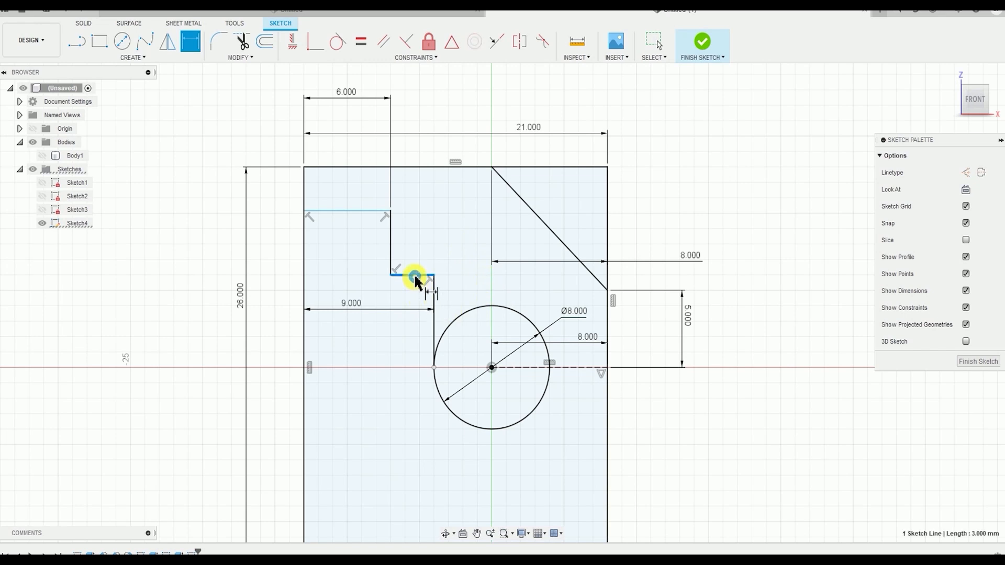
{"action": "left_click", "coordinate": [556, 369]}
{"action": "left_click", "coordinate": [269, 331]}
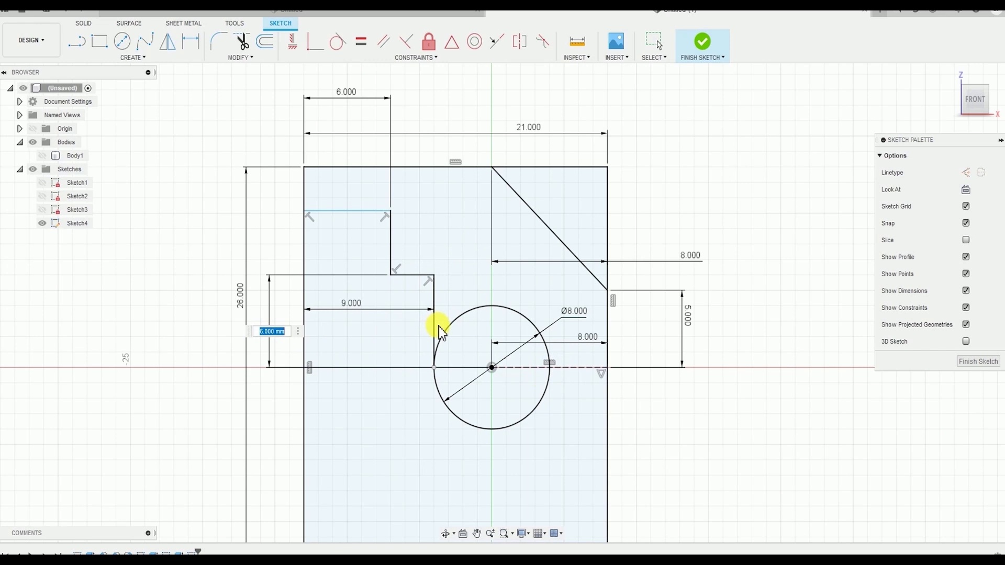
{"action": "type", "text": "5"}
{"action": "key", "text": "Return"}
Dimension the upper horizontal step line from the construction line and set the distance to 8.5 mm
{"action": "left_click", "coordinate": [354, 227]}
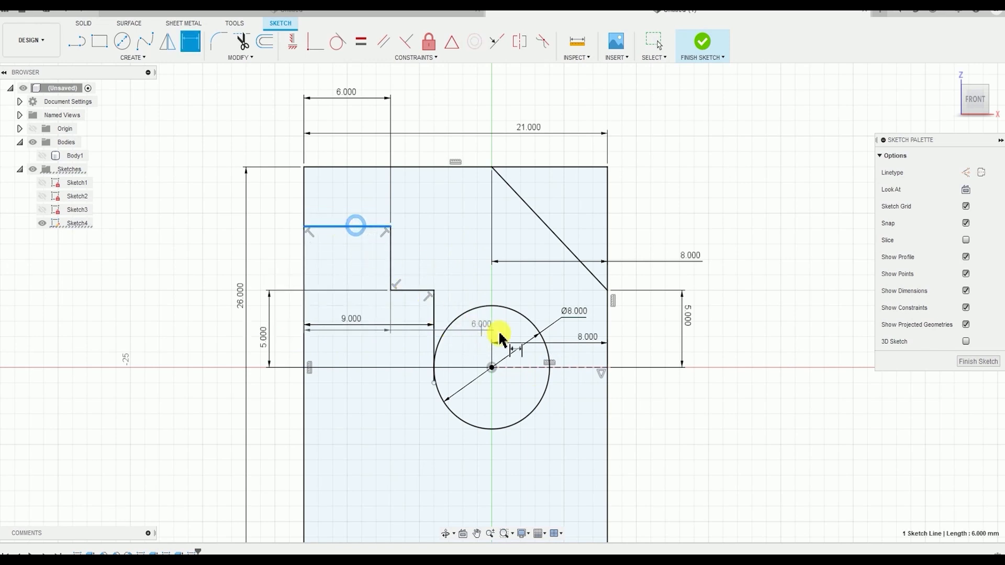
{"action": "left_click", "coordinate": [556, 367]}
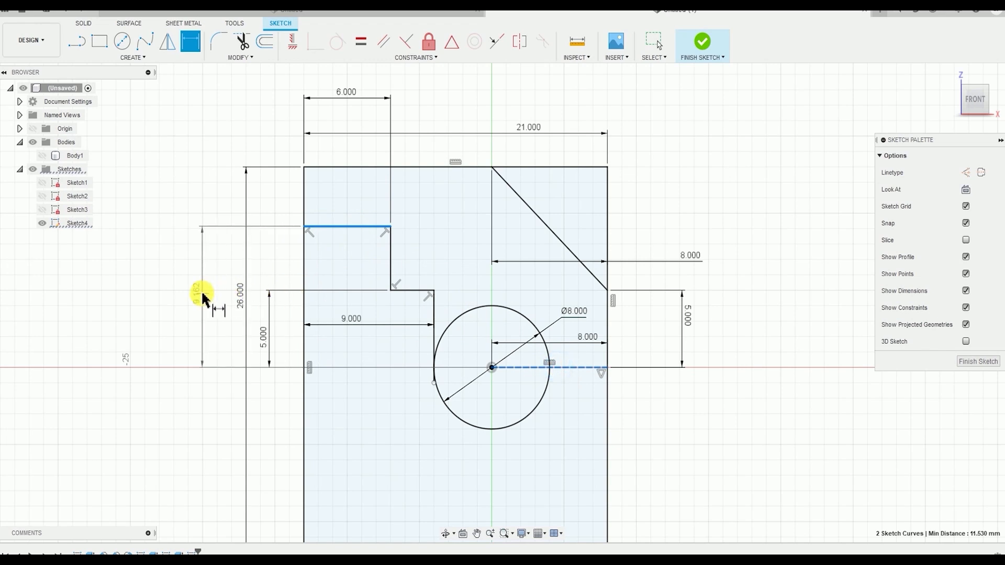
{"action": "left_click", "coordinate": [201, 293]}
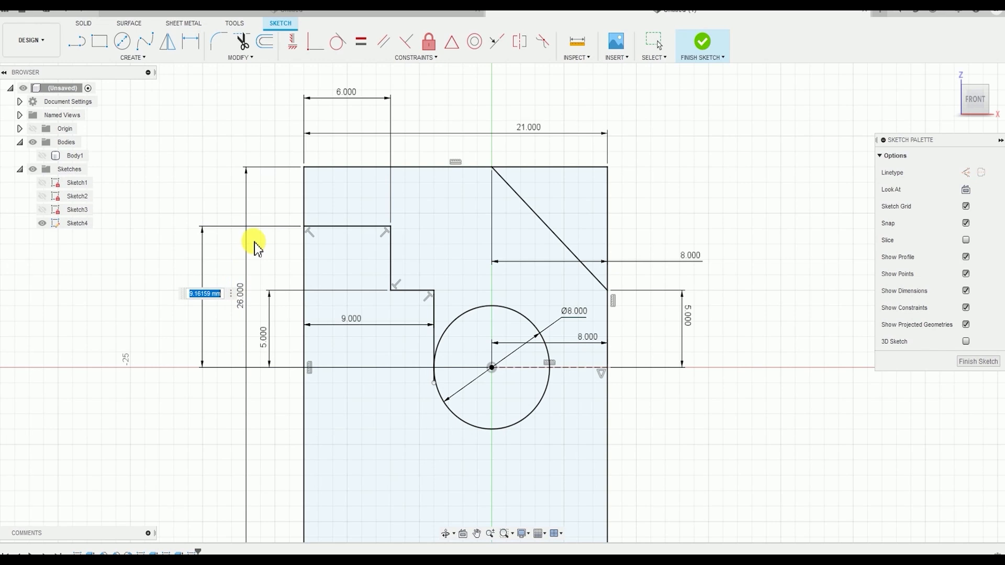
{"action": "type", "text": "8.5"}
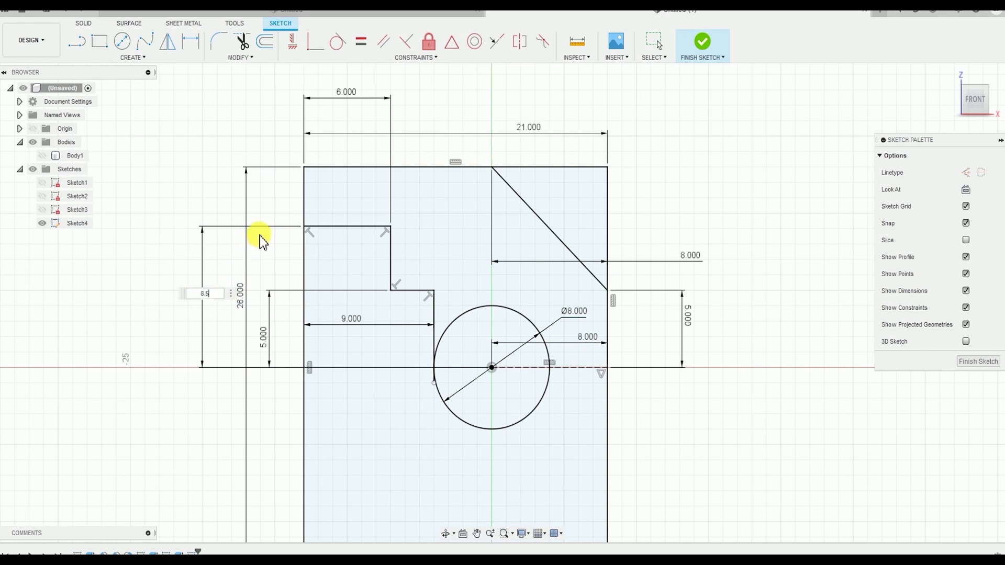
{"action": "key", "text": "Return"}
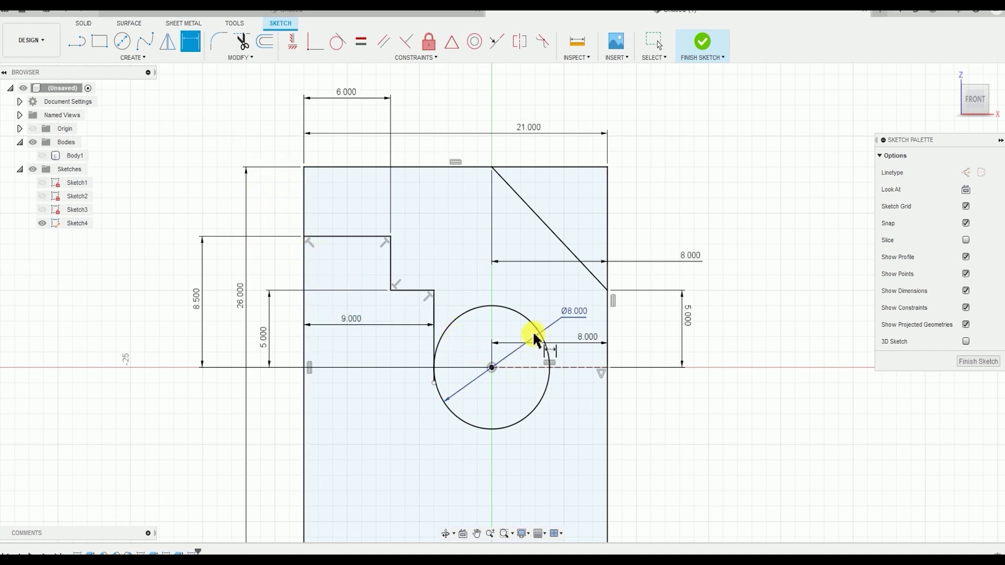
Trim the overhanging end of the lower vertical step line below the point where it touches the circle
{"action": "middle_click_drag", "start_coordinate": [507, 284], "coordinate": [510, 272]}
{"action": "scroll", "coordinate": [487, 273], "scroll_direction": "up", "scroll_amount": 1}
{"action": "scroll", "coordinate": [426, 322], "scroll_direction": "up", "scroll_amount": 4}
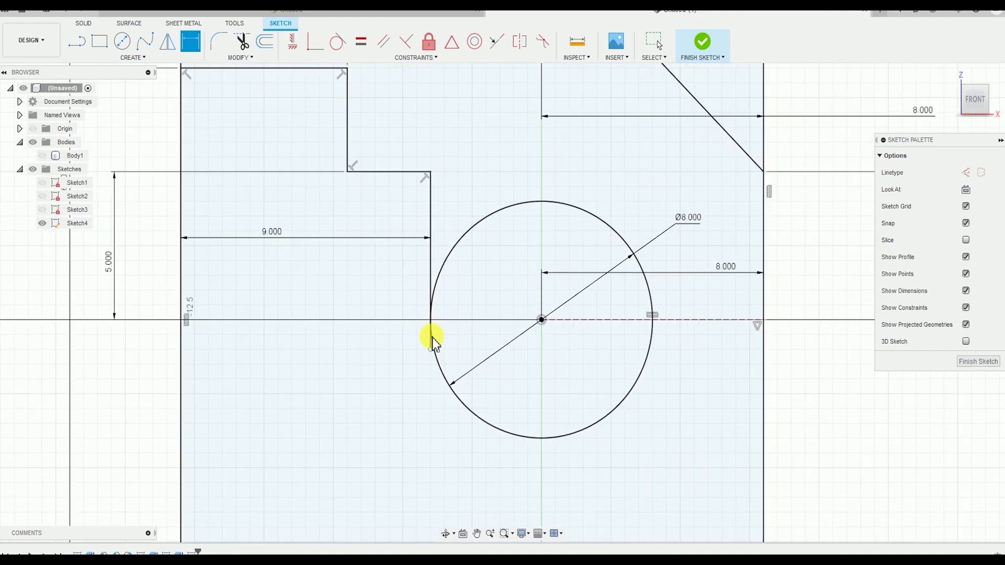
{"action": "key", "text": "Escape"}
{"action": "scroll", "coordinate": [435, 361], "scroll_direction": "up", "scroll_amount": 2}
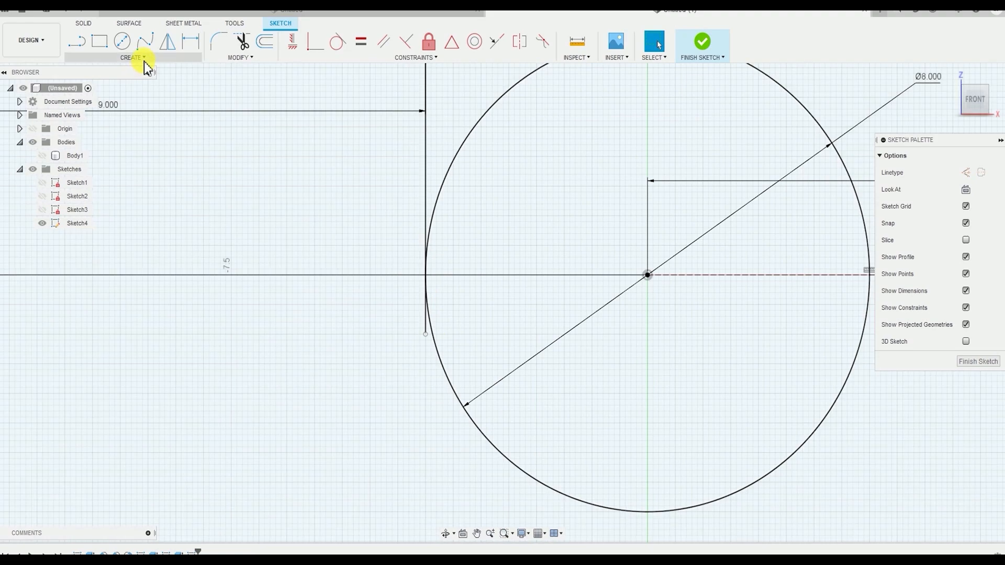
{"action": "left_click", "coordinate": [237, 64]}
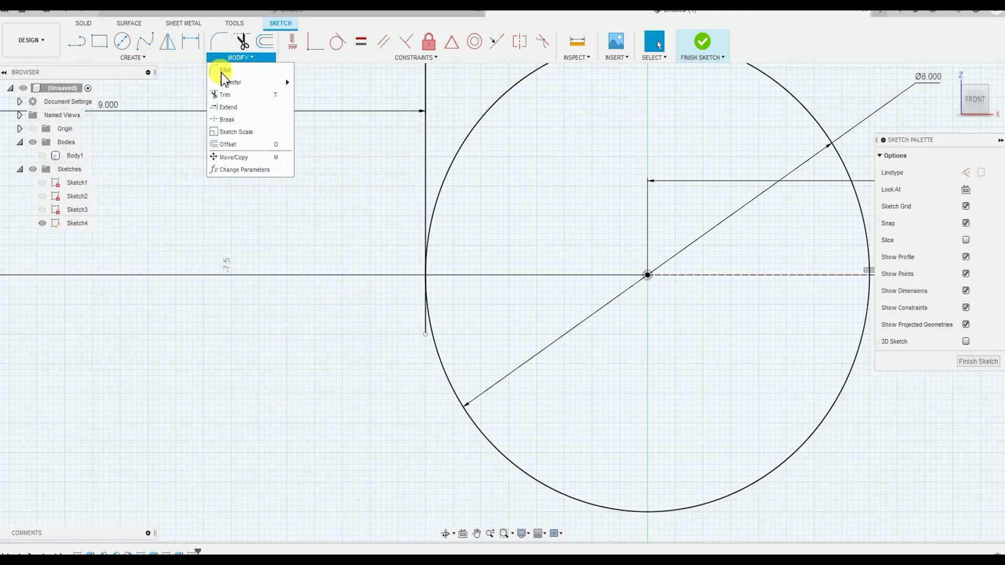
{"action": "left_click", "coordinate": [217, 94]}
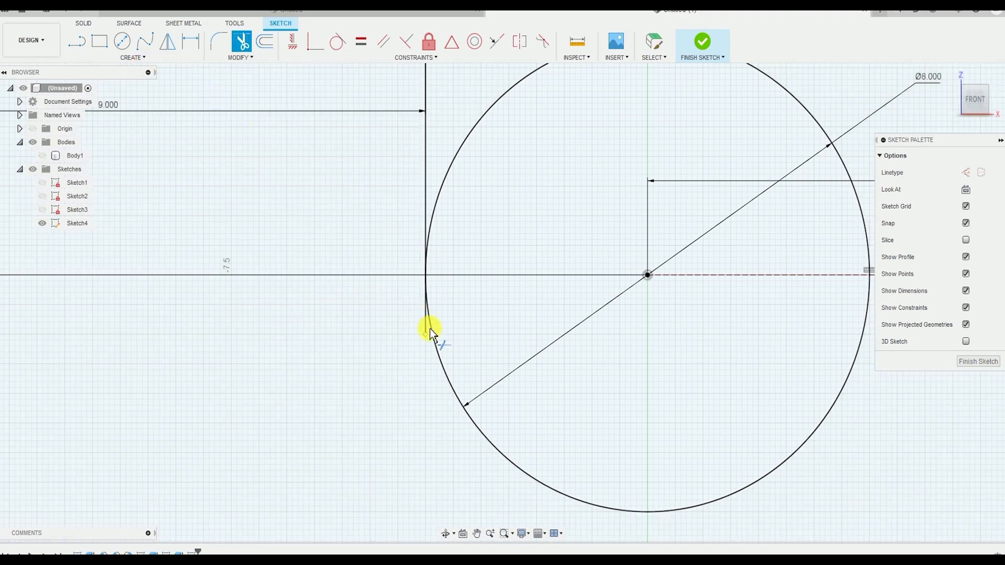
{"action": "scroll", "coordinate": [419, 320], "scroll_direction": "up", "scroll_amount": 5}
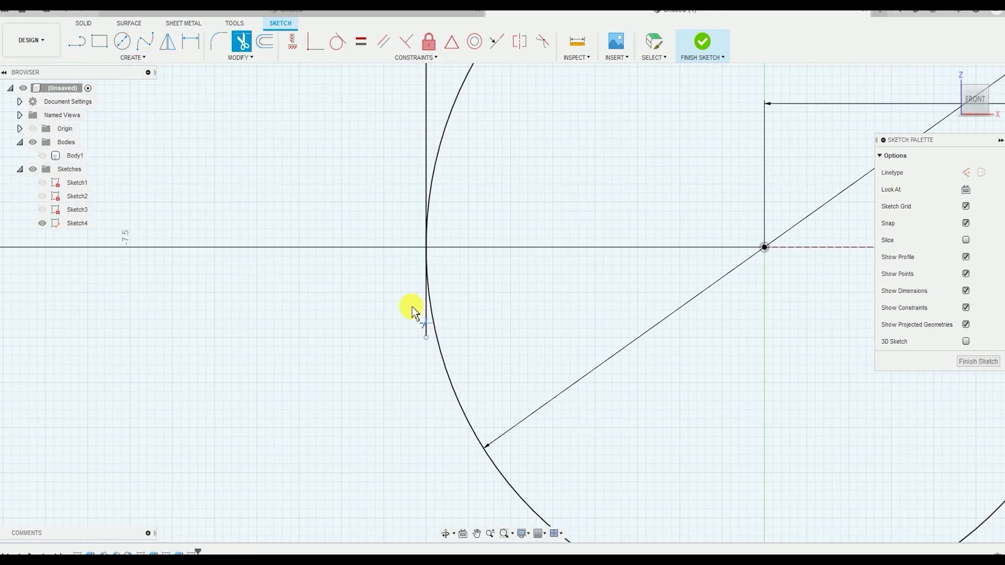
{"action": "left_click", "coordinate": [433, 339]}
{"action": "scroll", "coordinate": [435, 296], "scroll_direction": "down", "scroll_amount": 10}
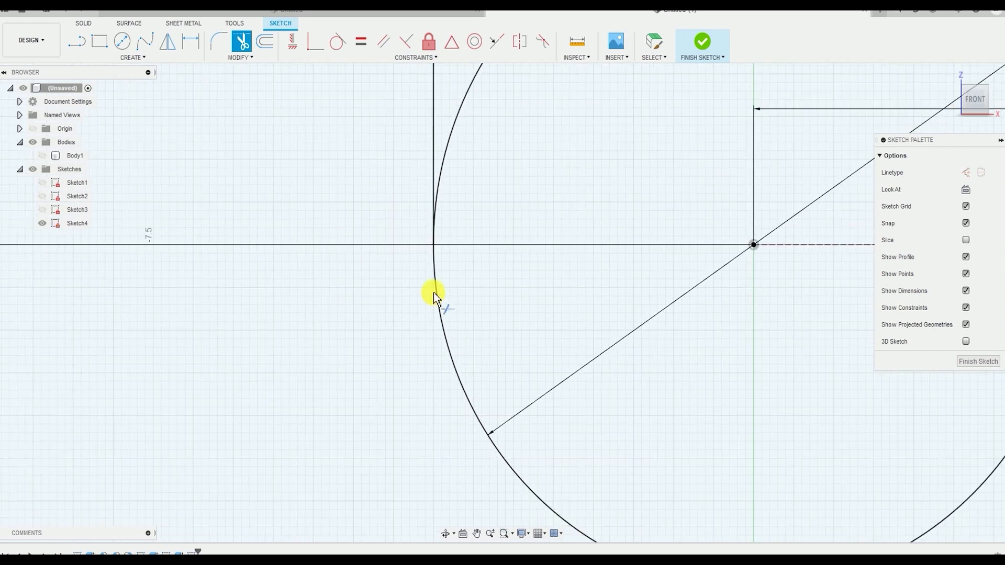
{"action": "key", "text": "Escape"}
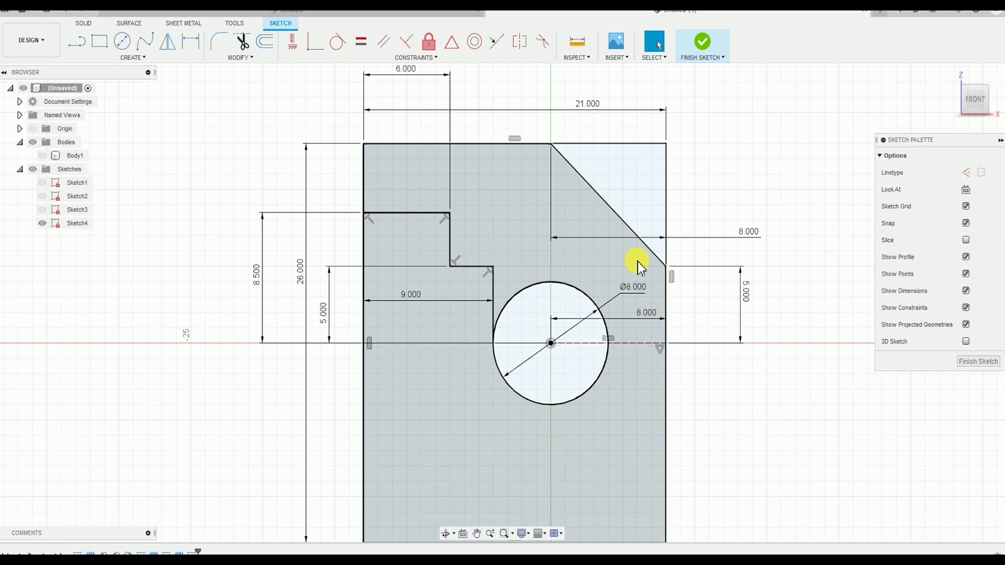
Mirror the diagonal corner line and the four step lines about the horizontal construction line
{"action": "middle_click_drag", "start_coordinate": [513, 254], "coordinate": [515, 189]}
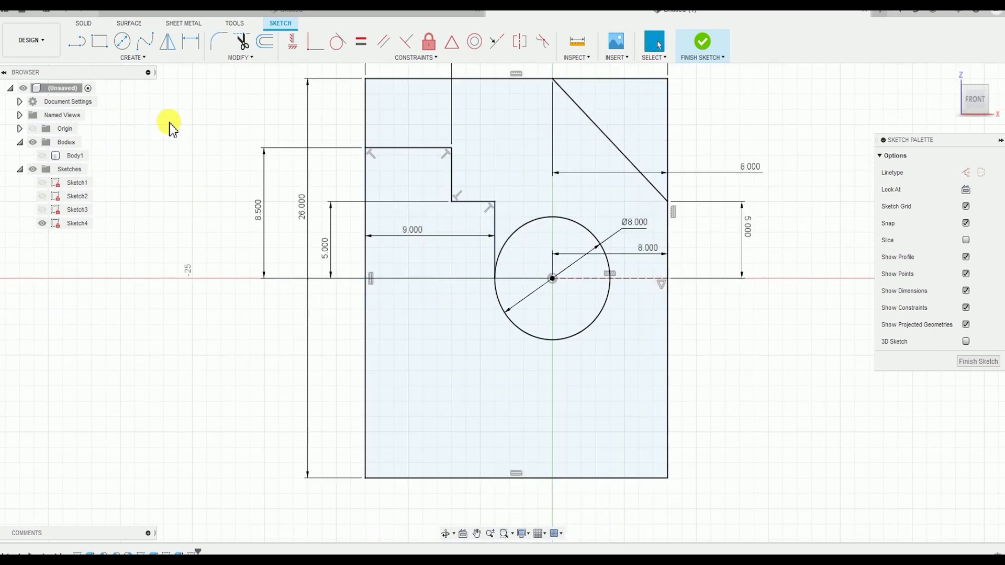
{"action": "left_click", "coordinate": [139, 58]}
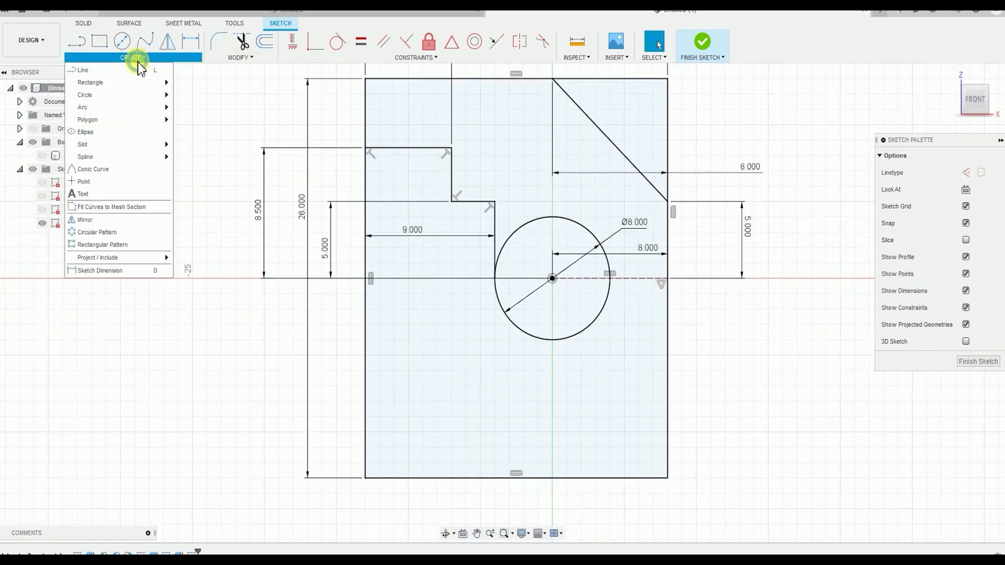
{"action": "left_click", "coordinate": [116, 221]}
{"action": "scroll", "coordinate": [403, 325], "scroll_direction": "down", "scroll_amount": 2}
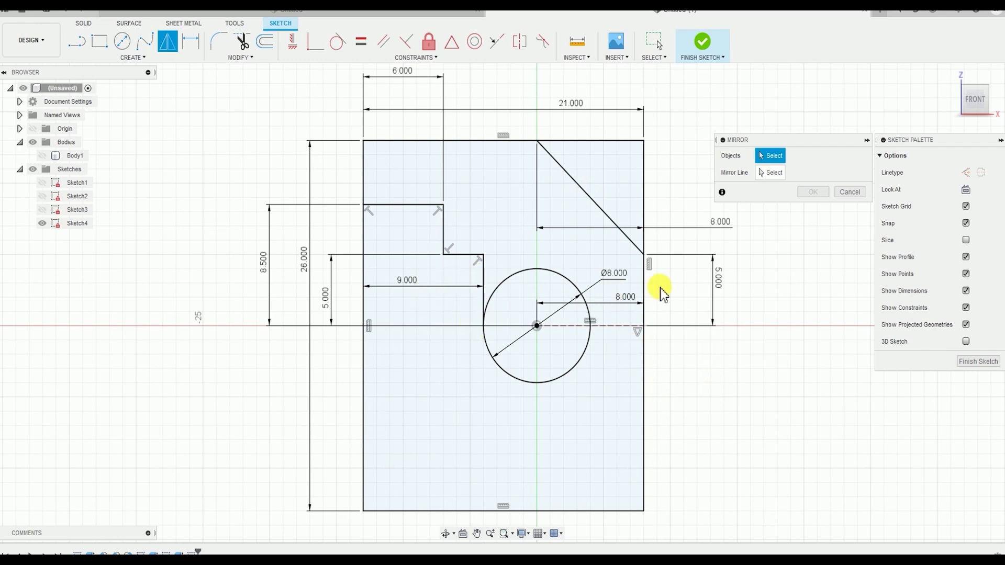
{"action": "left_click", "coordinate": [603, 210]}
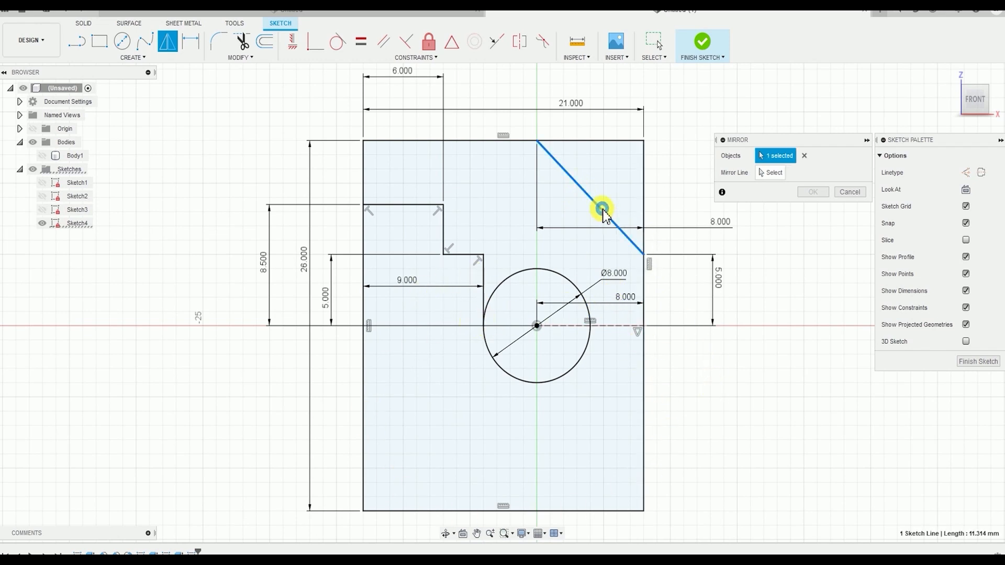
{"action": "left_click", "coordinate": [413, 207]}
{"action": "left_click", "coordinate": [444, 231]}
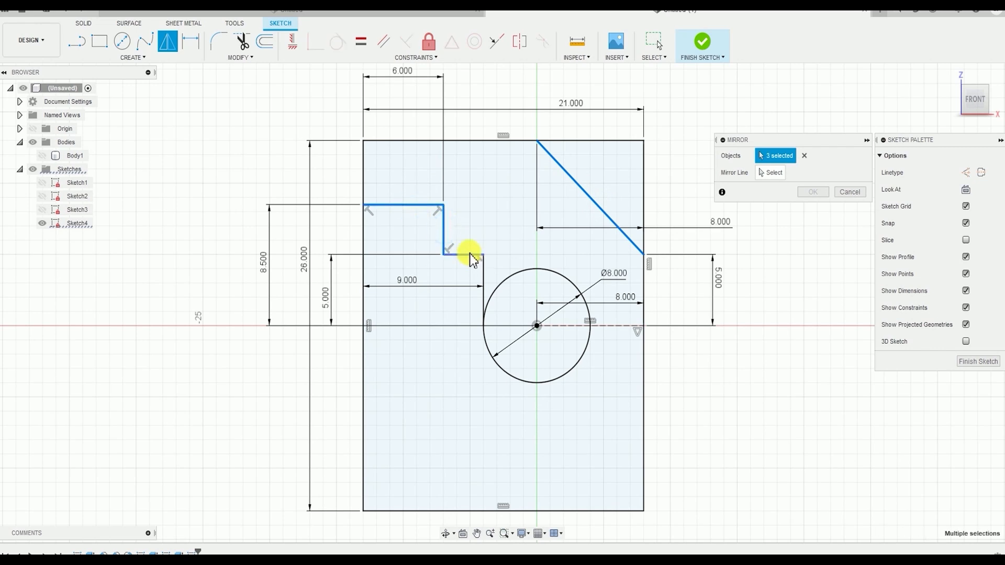
{"action": "left_click", "coordinate": [470, 254]}
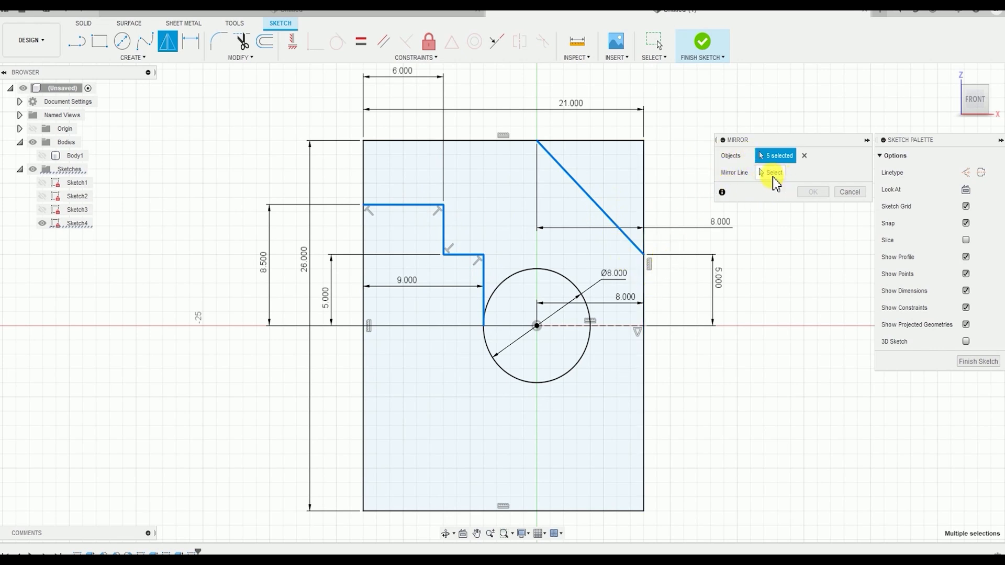
{"action": "left_click", "coordinate": [772, 173]}
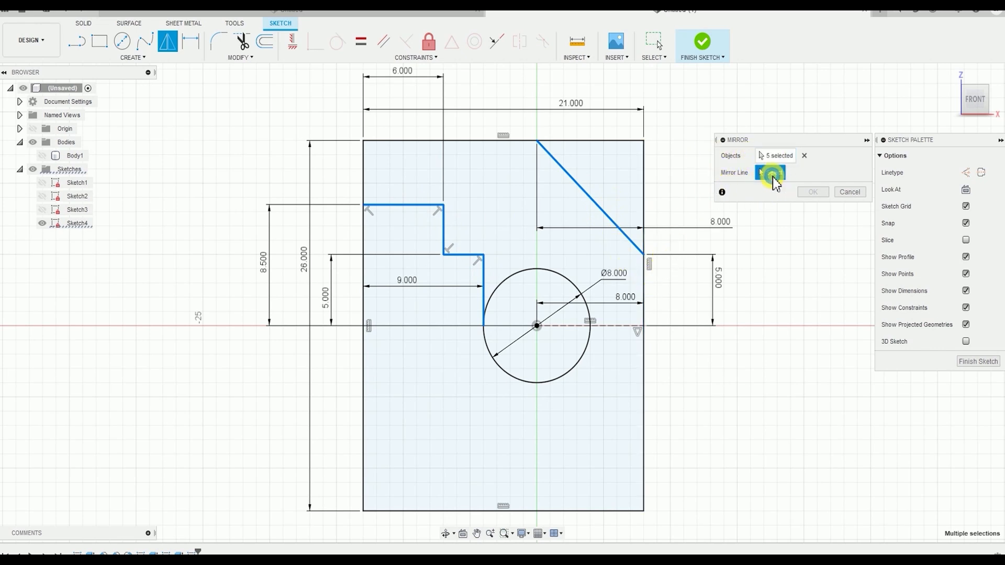
{"action": "left_click", "coordinate": [612, 326]}
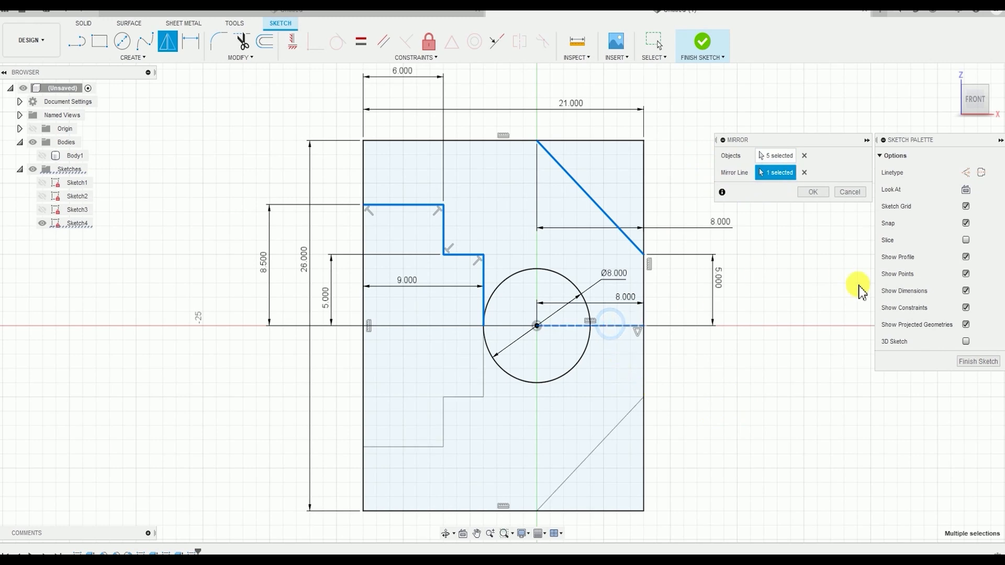
{"action": "left_click", "coordinate": [813, 192]}
Finish the sketch with the mirrored notch and corner cuts
{"action": "middle_click_drag", "start_coordinate": [662, 386], "coordinate": [668, 285]}
{"action": "left_click", "coordinate": [557, 262]}
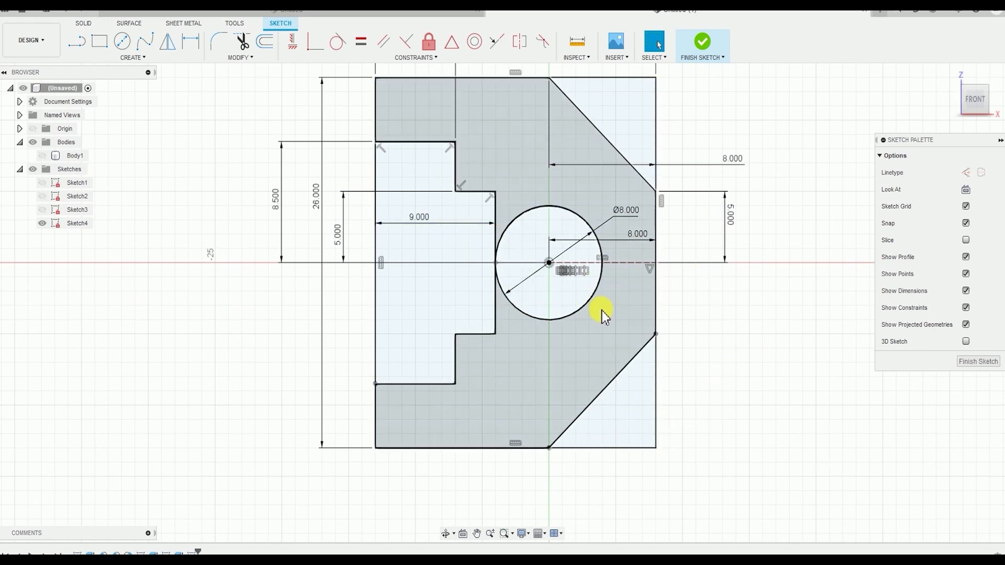
{"action": "scroll", "coordinate": [623, 340], "scroll_direction": "down", "scroll_amount": 2}
{"action": "middle_click_drag", "start_coordinate": [521, 366], "coordinate": [625, 370]}
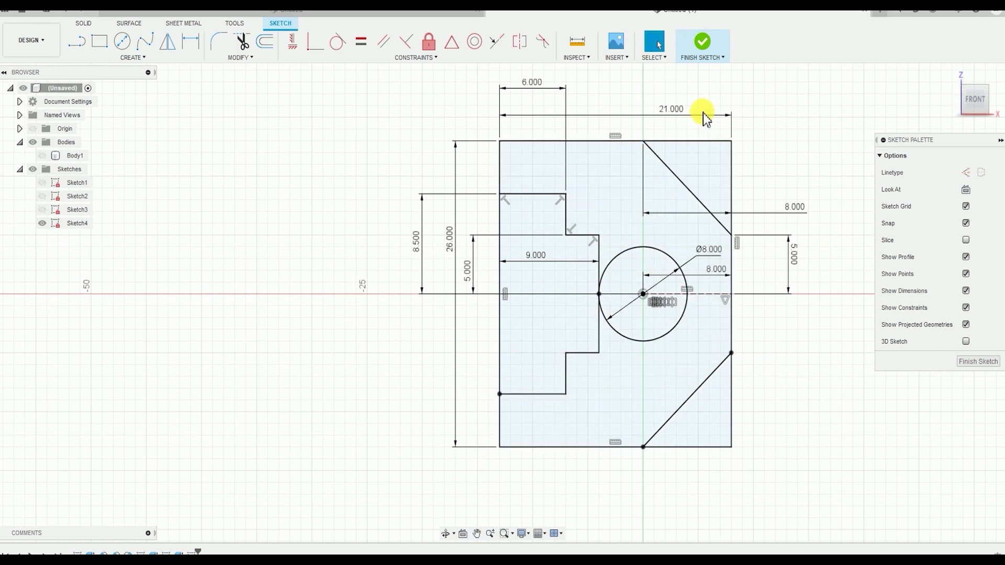
{"action": "left_click", "coordinate": [703, 41]}
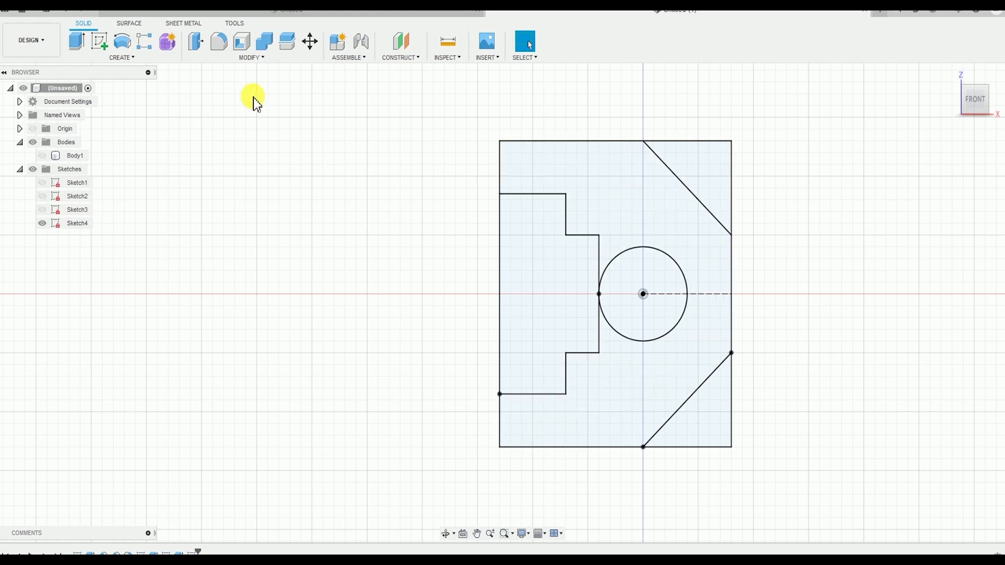
Extrude the notched main profile together with the circle symmetrically to a total length of 15 mm as a new body
{"action": "left_click", "coordinate": [133, 55]}
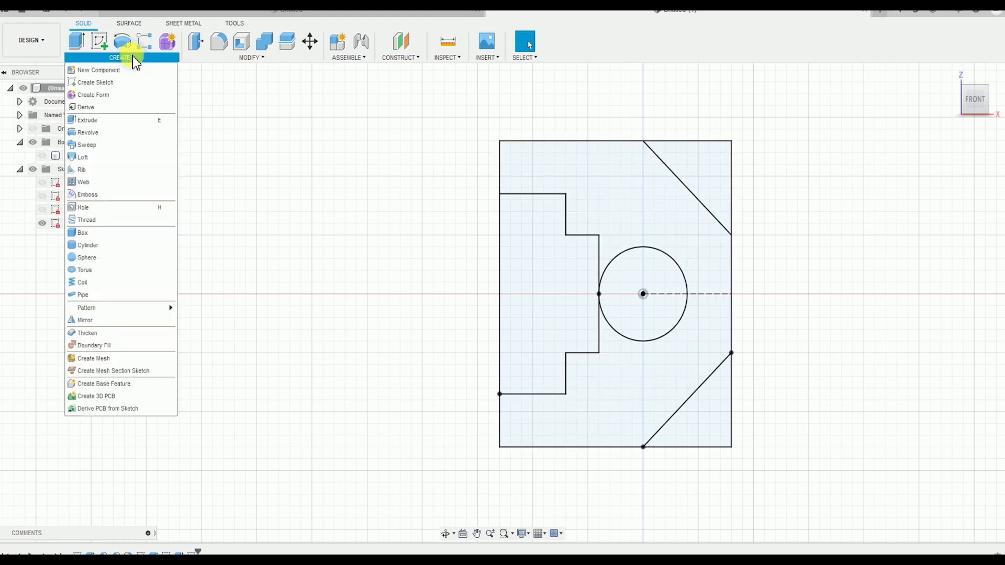
{"action": "left_click", "coordinate": [95, 122]}
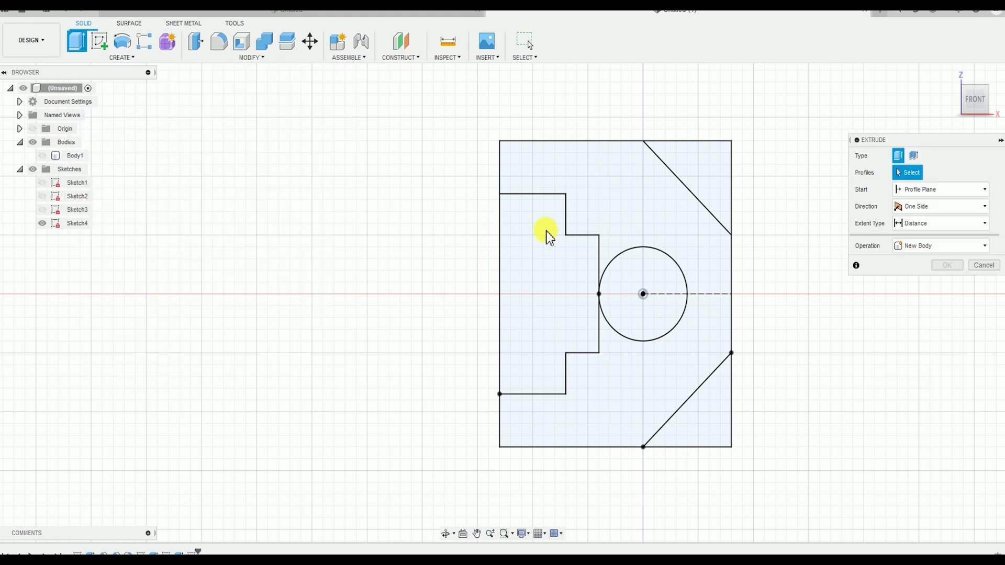
{"action": "left_click", "coordinate": [588, 183]}
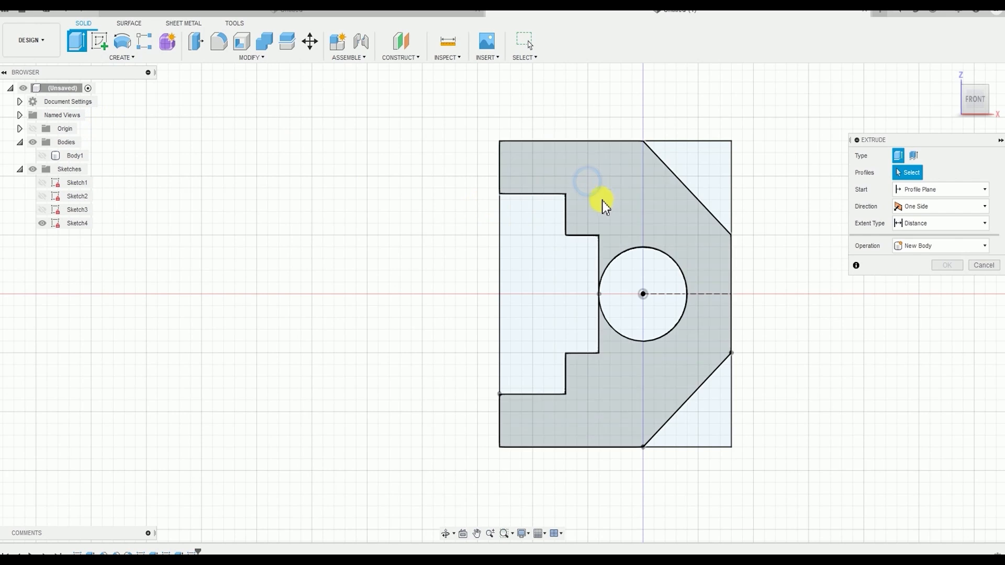
{"action": "left_click", "coordinate": [607, 194]}
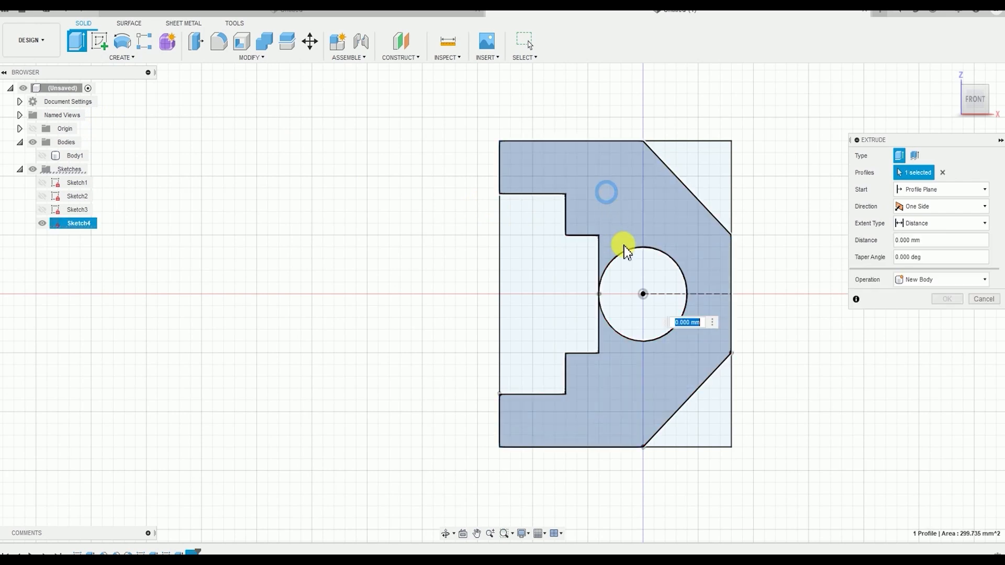
{"action": "left_click", "coordinate": [655, 279]}
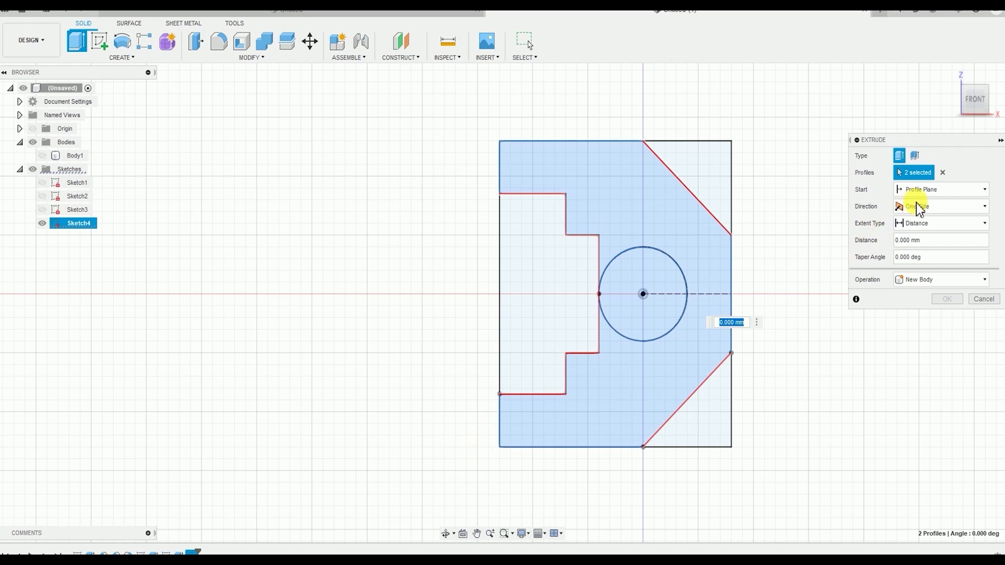
{"action": "left_click", "coordinate": [919, 207]}
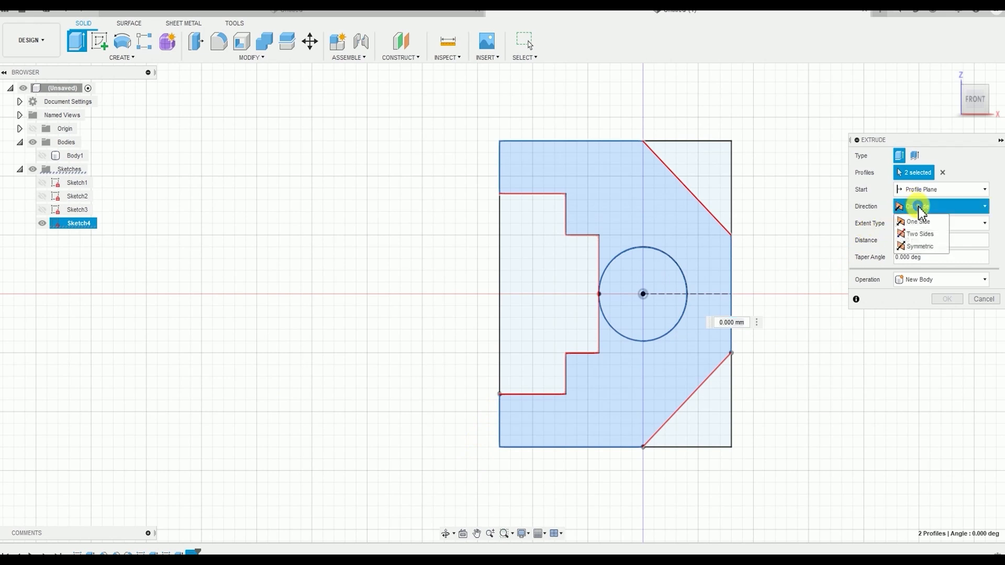
{"action": "left_click", "coordinate": [914, 247]}
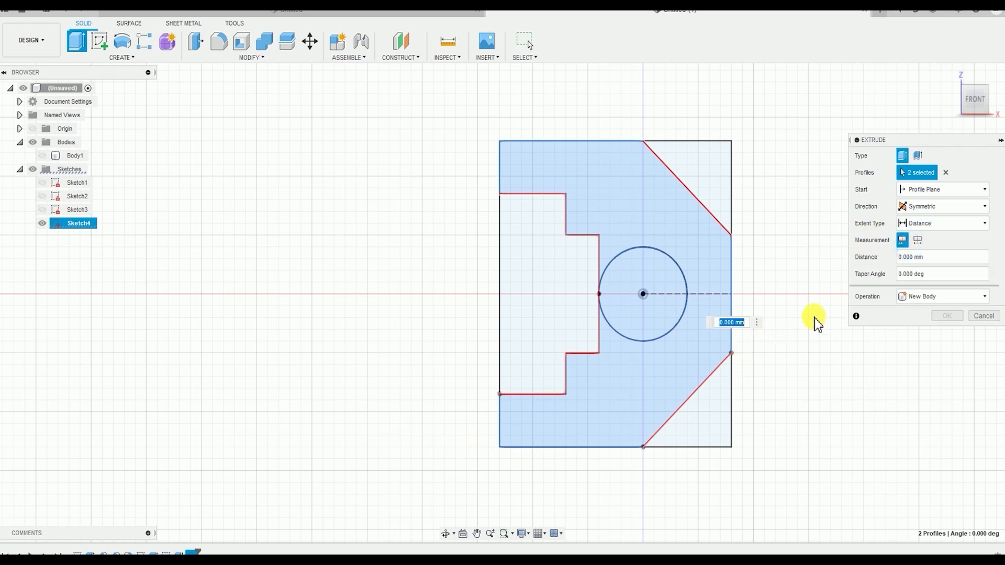
{"action": "left_click", "coordinate": [915, 241]}
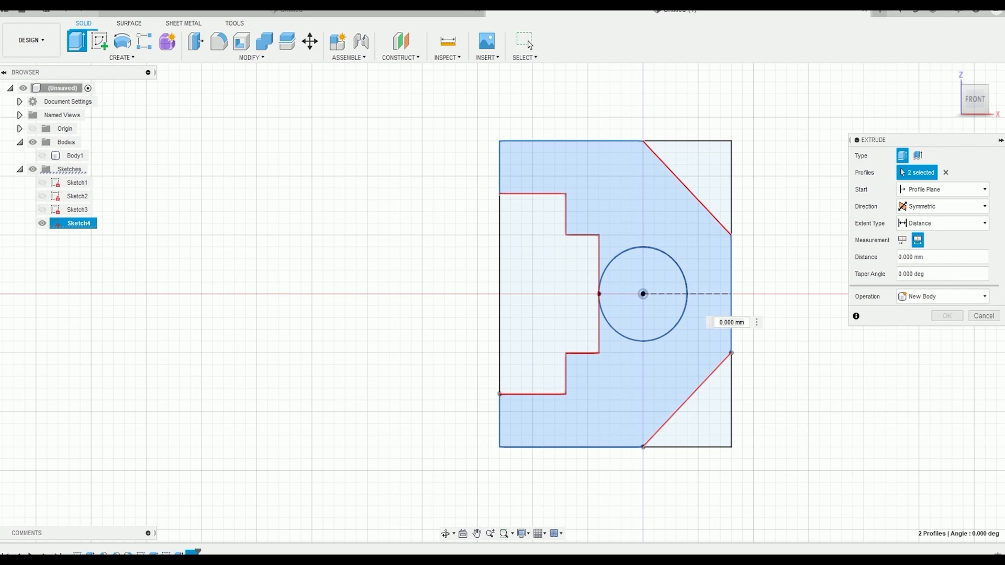
{"action": "left_click", "coordinate": [741, 322]}
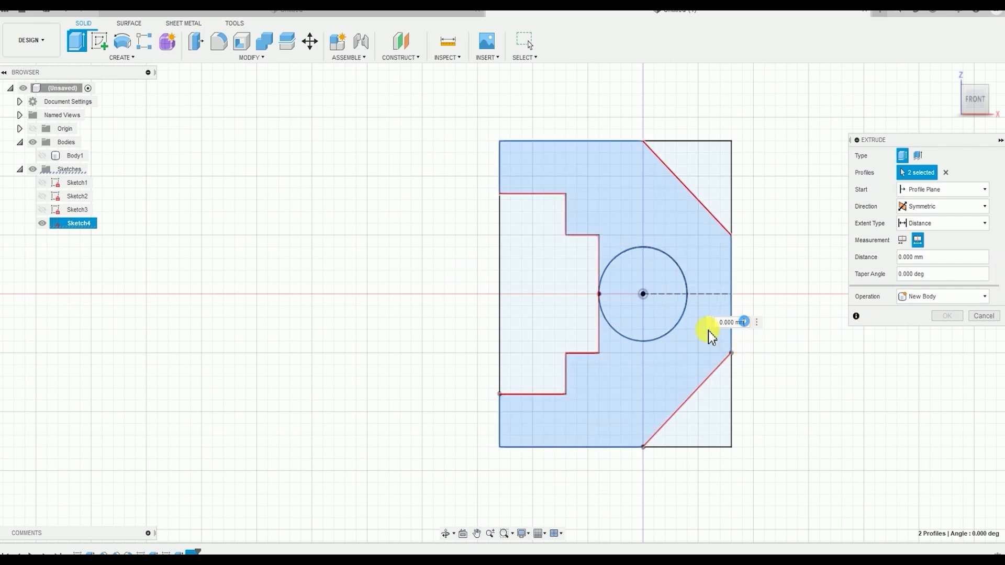
{"action": "type", "text": "15"}
{"action": "middle_click_drag", "start_coordinate": [539, 235], "coordinate": [456, 124], "text": "shift"}
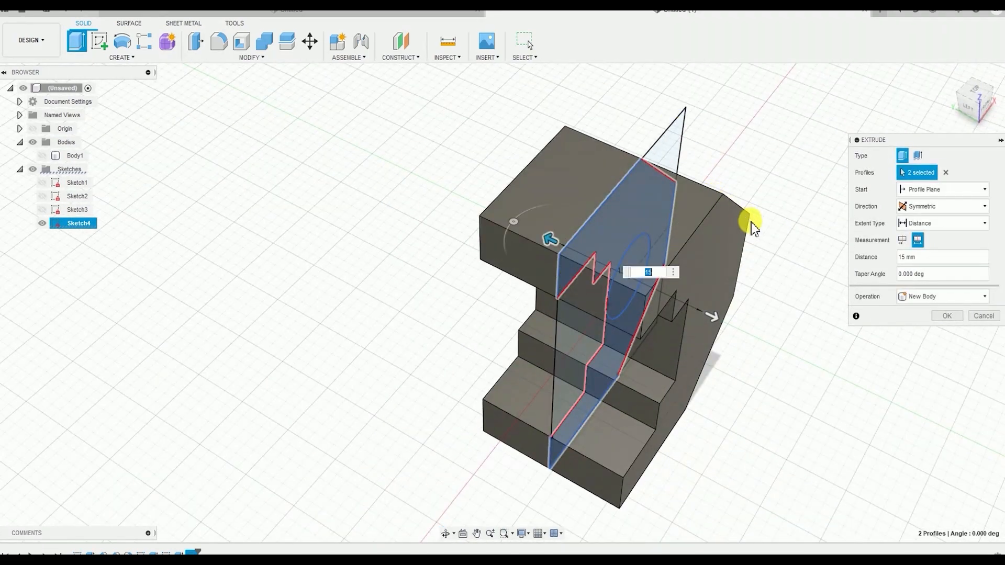
{"action": "left_click", "coordinate": [674, 271]}
{"action": "middle_click_drag", "start_coordinate": [725, 278], "coordinate": [837, 332], "text": "shift"}
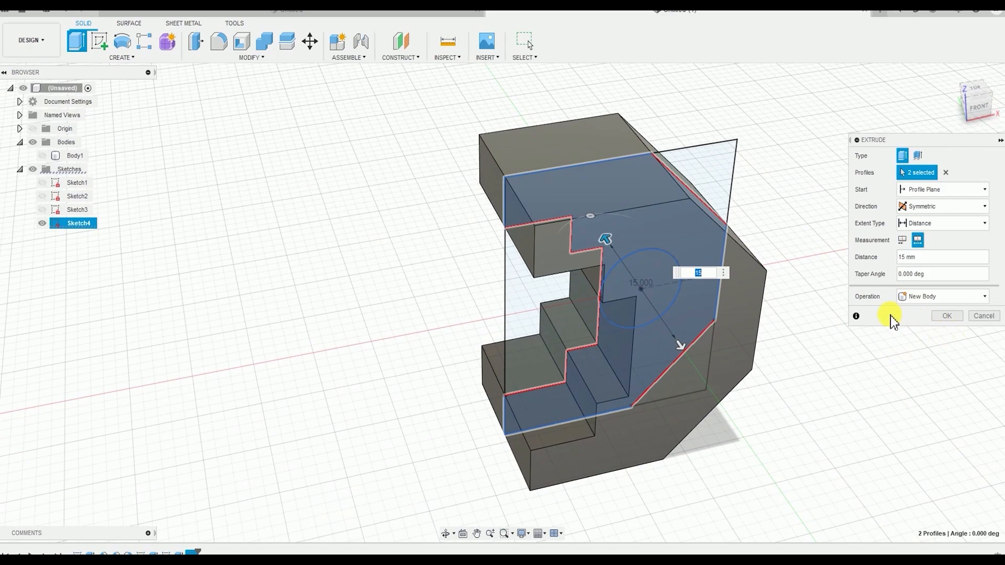
{"action": "left_click", "coordinate": [947, 316]}
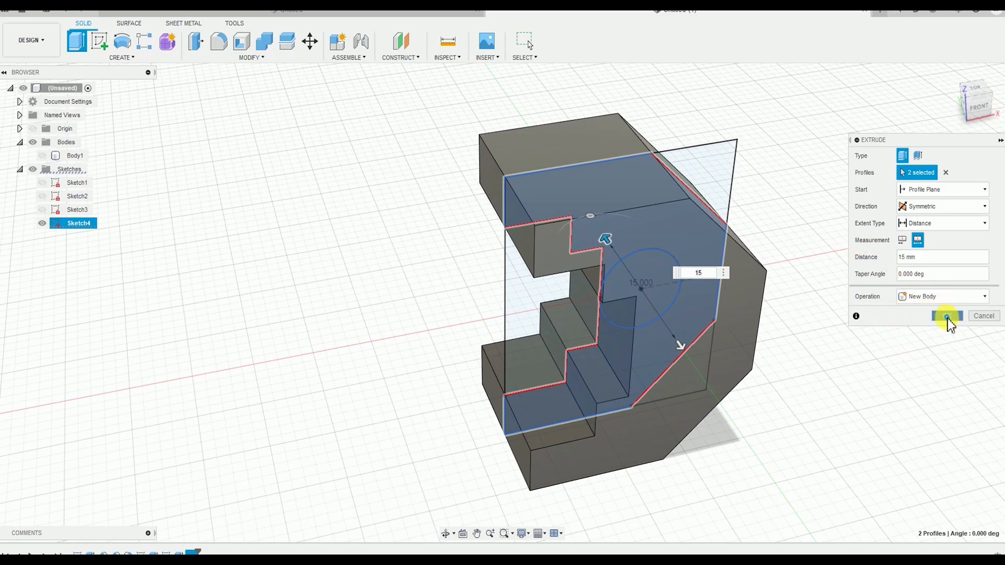
{"action": "mouse_move", "coordinate": [779, 260]}
{"action": "middle_mouse_down", "text": "shift"}
{"action": "mouse_move", "coordinate": [674, 242]}
{"action": "mouse_move", "coordinate": [801, 251]}
{"action": "mouse_move", "coordinate": [817, 277]}
{"action": "middle_mouse_up", "text": "shift"}
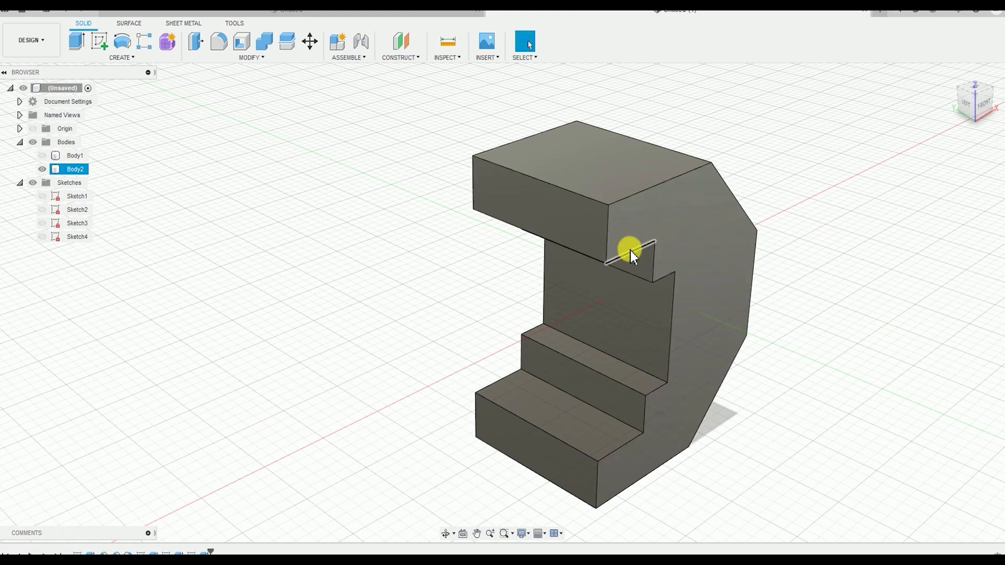
Start a new sketch on the flat front face of the notched body
{"action": "middle_click_drag", "start_coordinate": [703, 359], "coordinate": [597, 280], "text": "shift"}
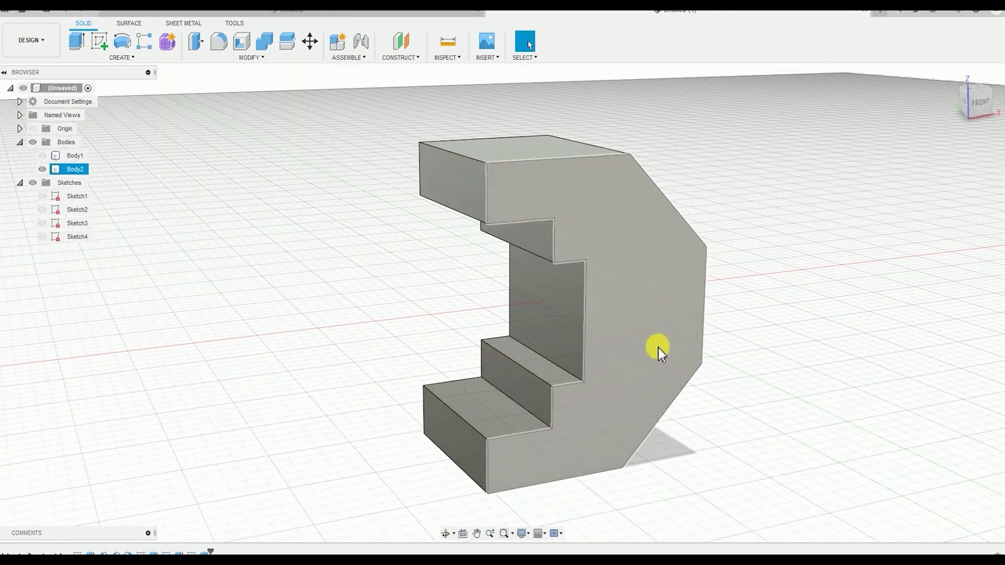
{"action": "middle_click_drag", "start_coordinate": [661, 354], "coordinate": [516, 314], "text": "shift"}
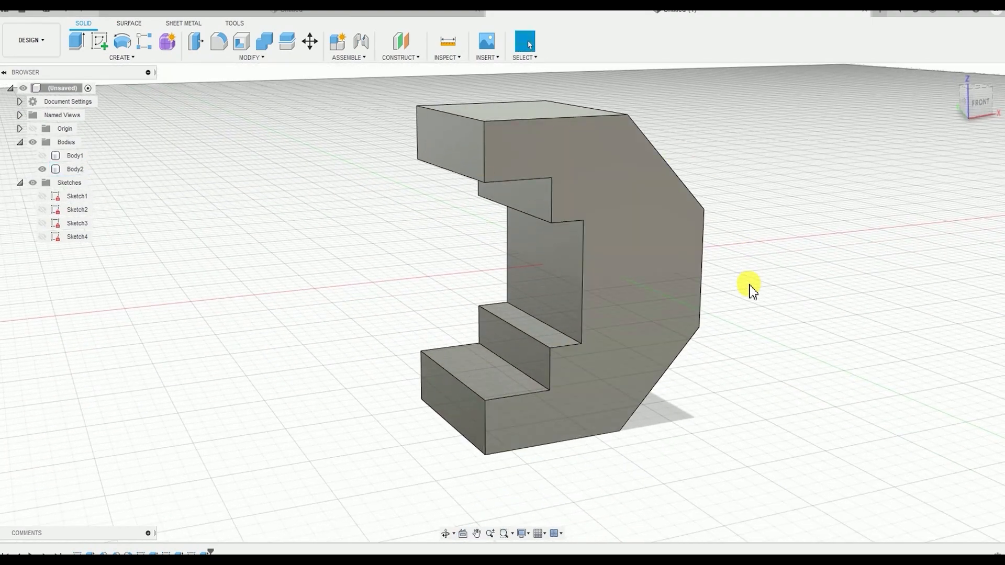
{"action": "middle_click_drag", "start_coordinate": [749, 285], "coordinate": [614, 205], "text": "shift"}
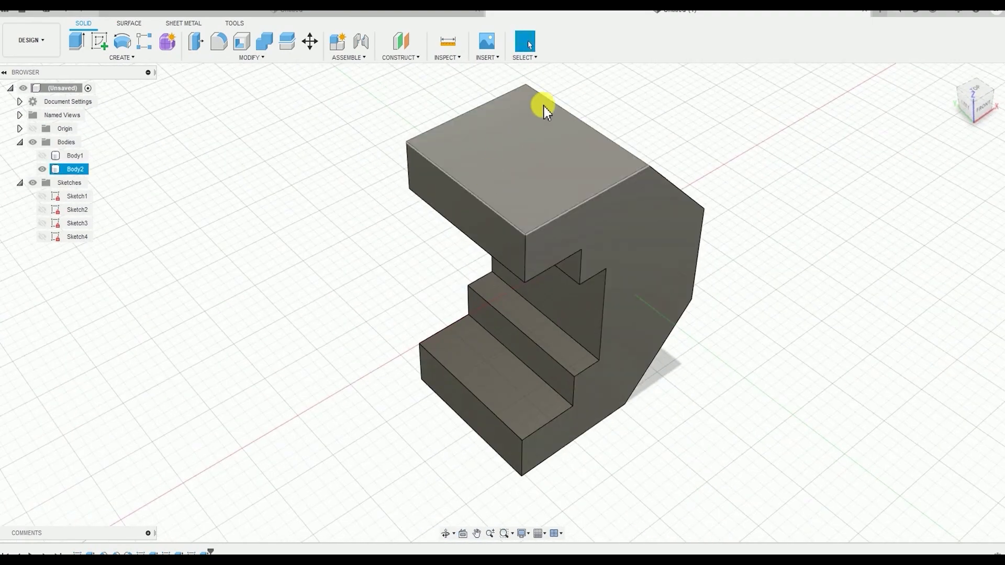
{"action": "left_click", "coordinate": [623, 190]}
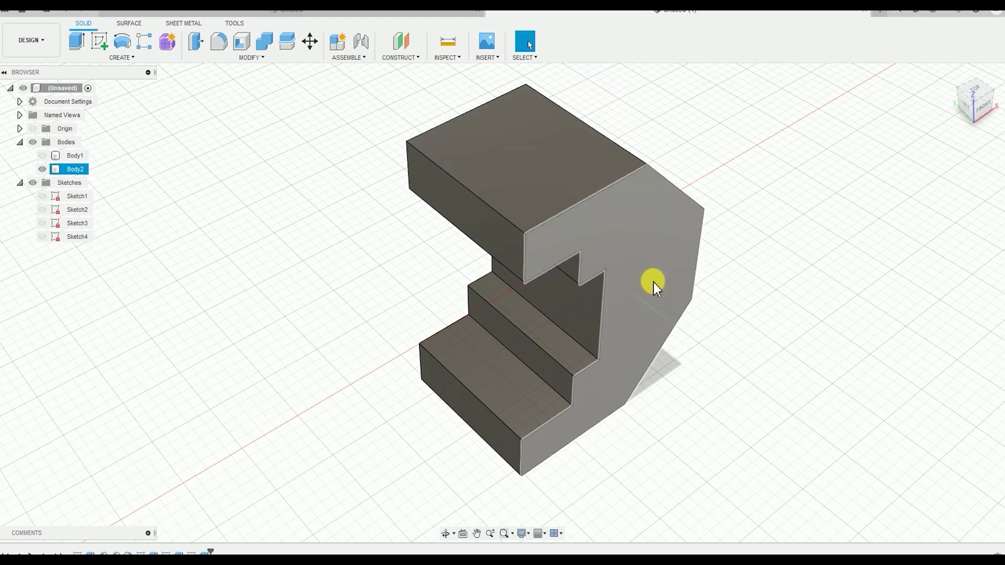
{"action": "left_click", "coordinate": [651, 263]}
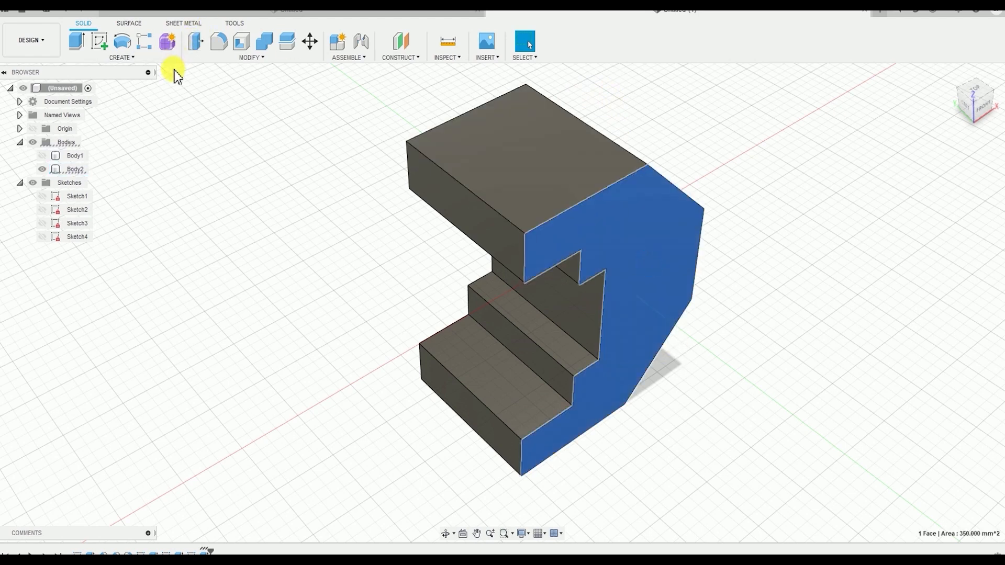
{"action": "left_click", "coordinate": [151, 61]}
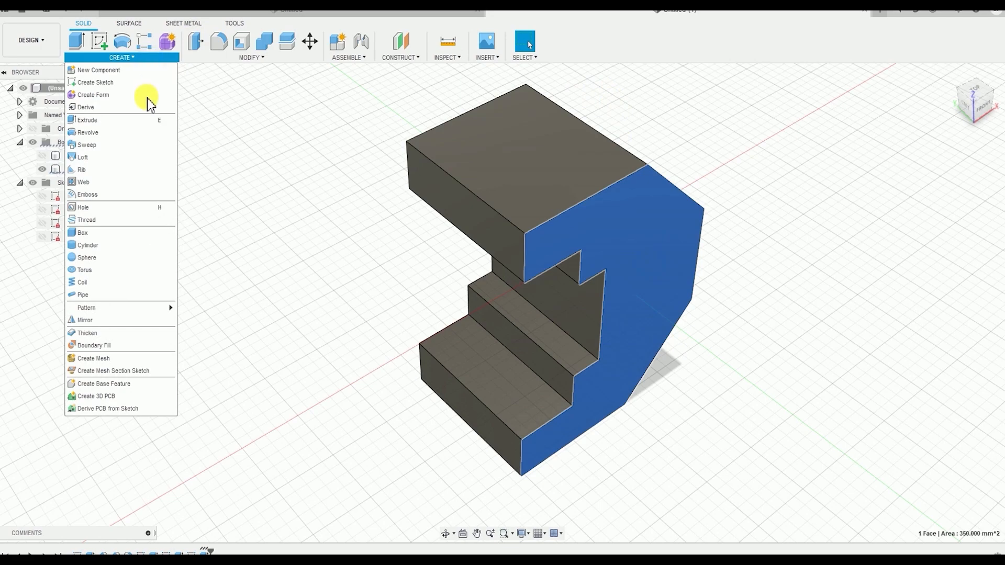
{"action": "left_click", "coordinate": [105, 83]}
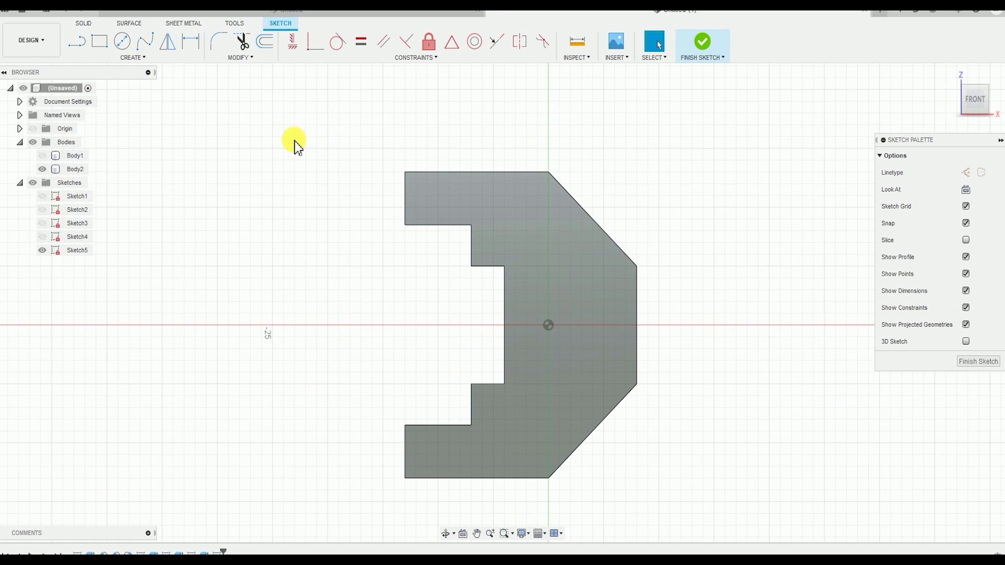
Draw a center-diameter circle about 10.2 mm across, centred on the sketch origin
{"action": "left_click", "coordinate": [129, 60]}
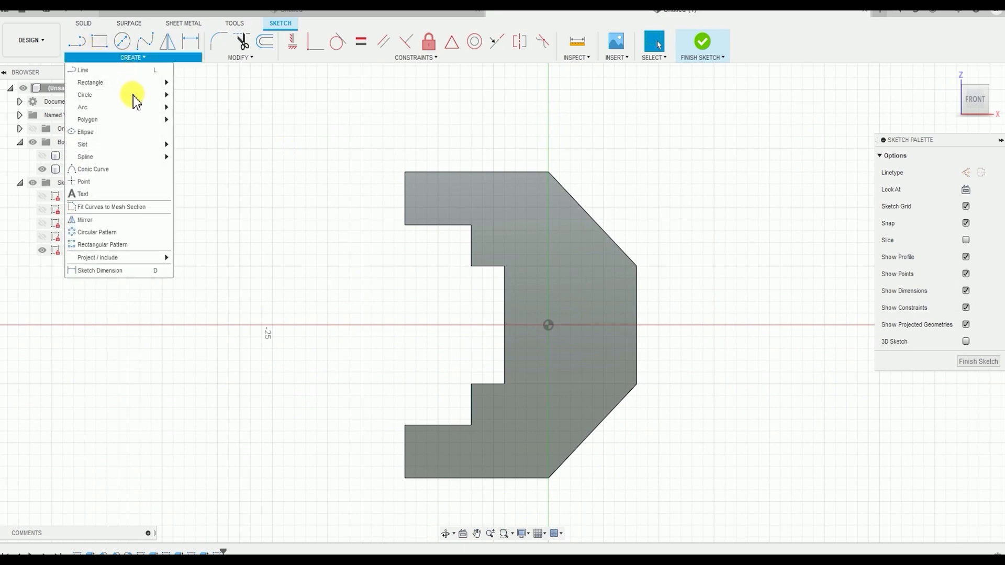
{"action": "mouse_move", "coordinate": [121, 96]}
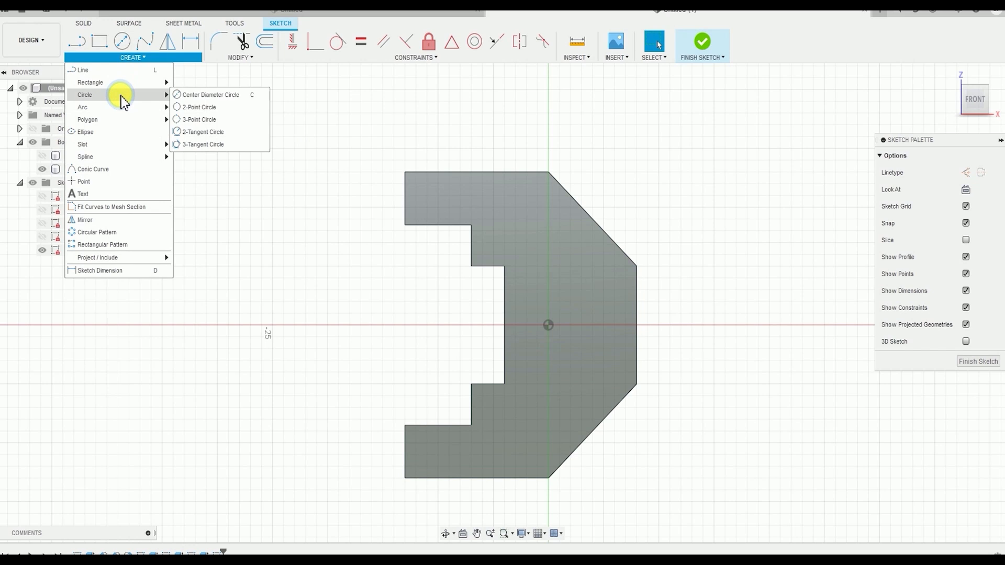
{"action": "left_click", "coordinate": [232, 96]}
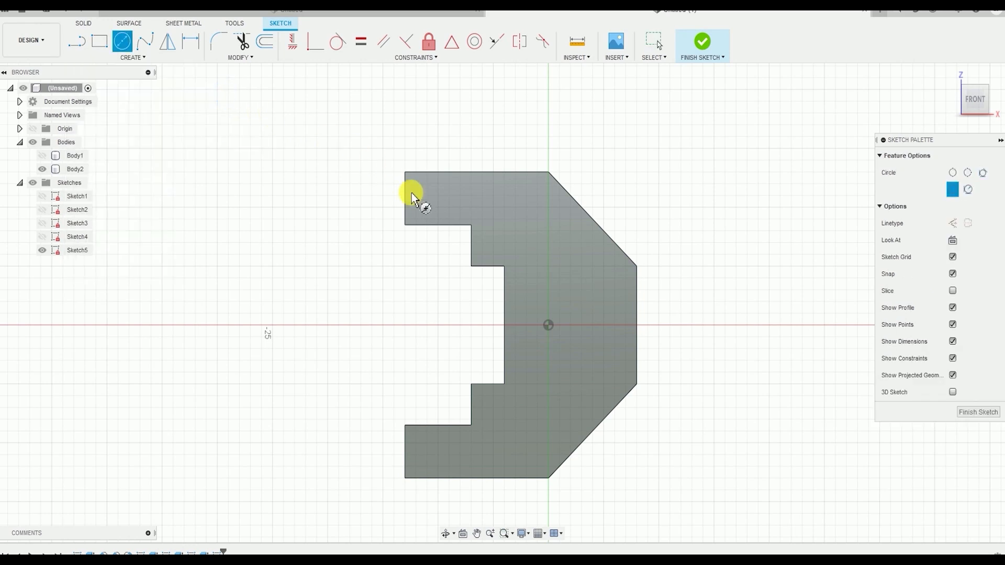
{"action": "left_click", "coordinate": [548, 325]}
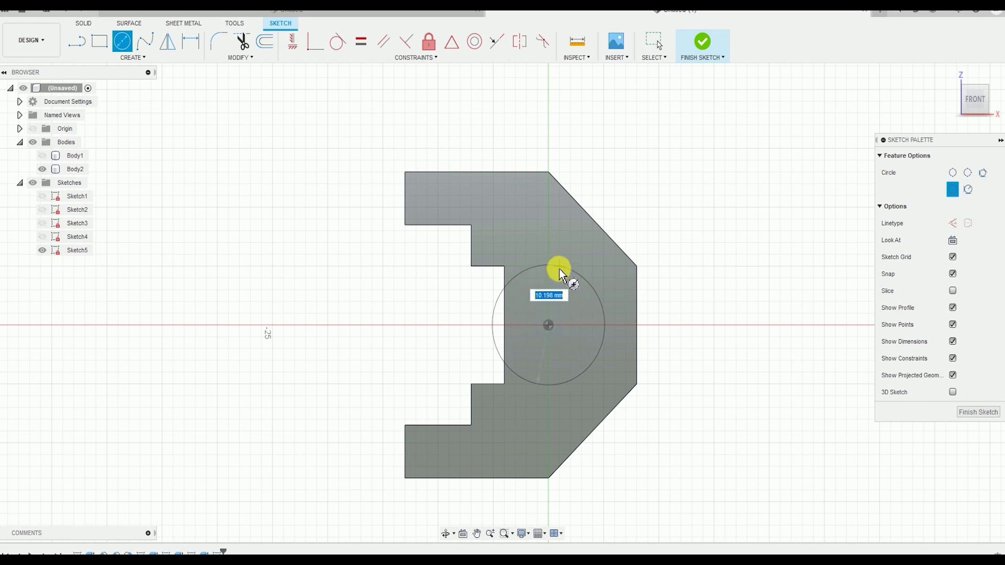
{"action": "left_click", "coordinate": [558, 268]}
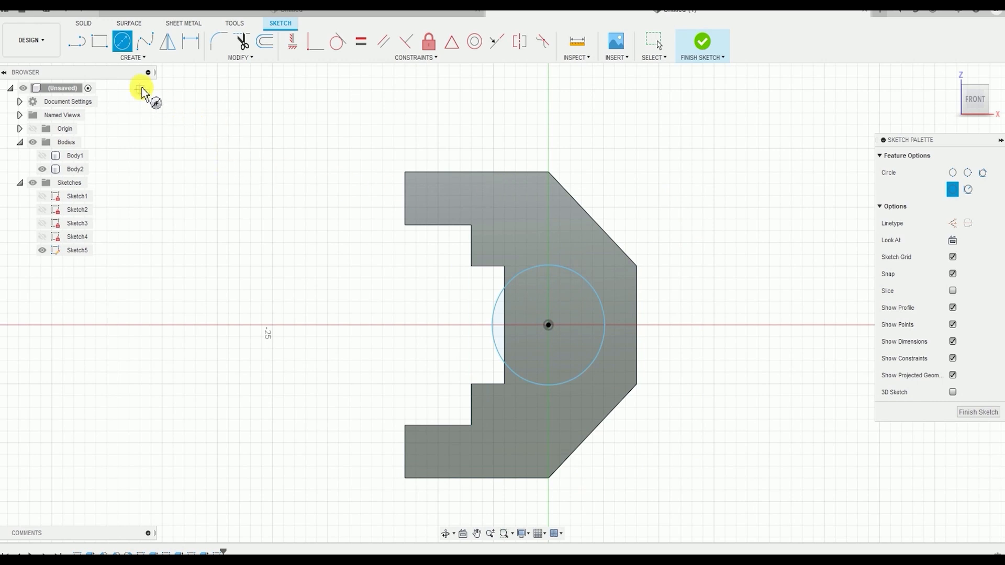
Dimension the circle's diameter as 8 mm and finish the sketch
{"action": "left_click", "coordinate": [145, 59]}
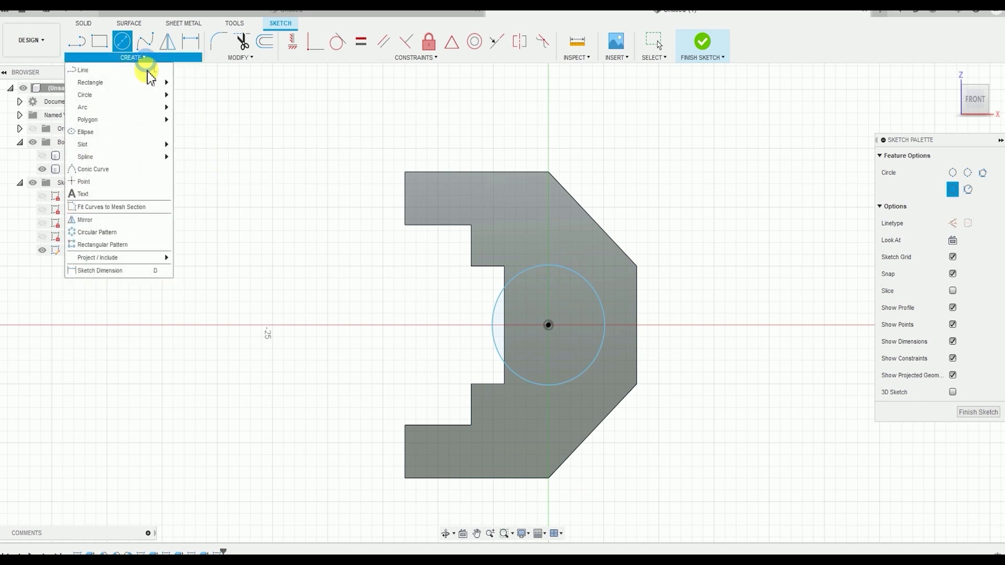
{"action": "left_click", "coordinate": [135, 275]}
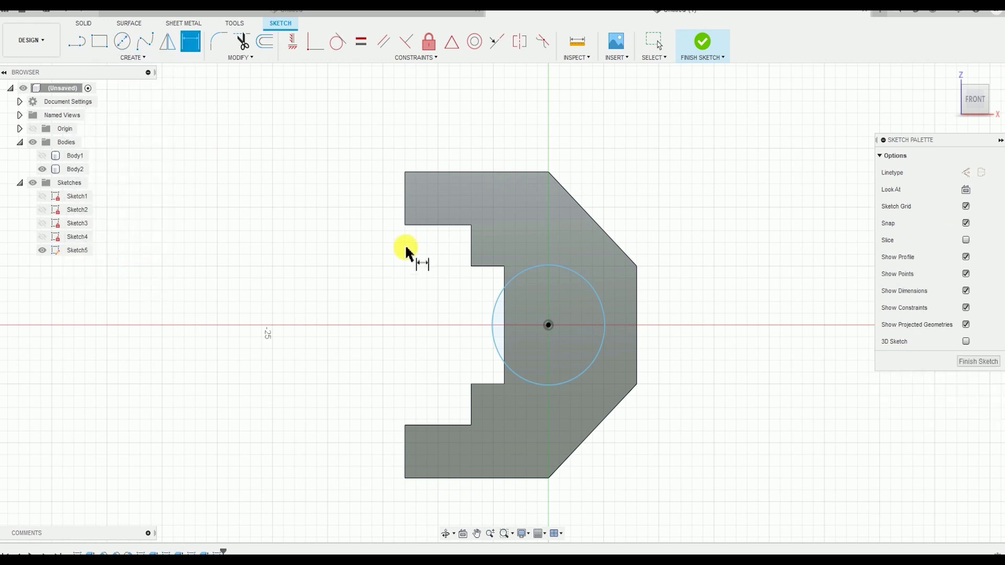
{"action": "left_click", "coordinate": [595, 287]}
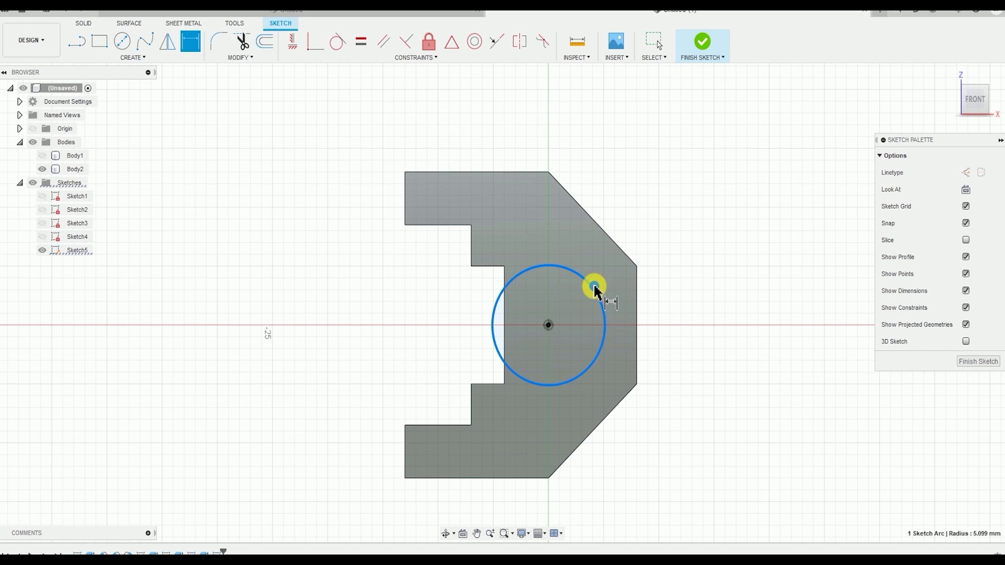
{"action": "left_click", "coordinate": [437, 320]}
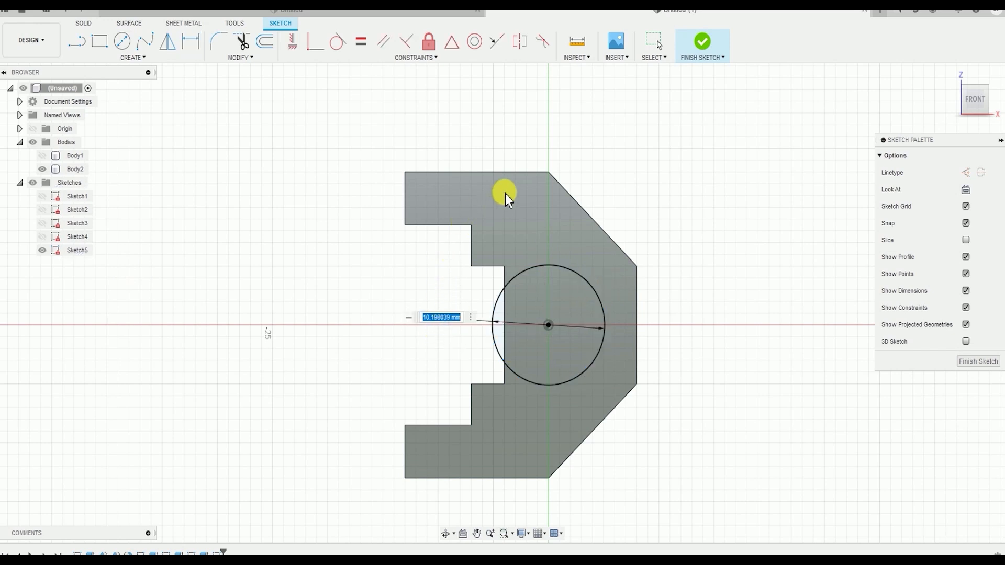
{"action": "type", "text": "8"}
{"action": "key", "text": "Return"}
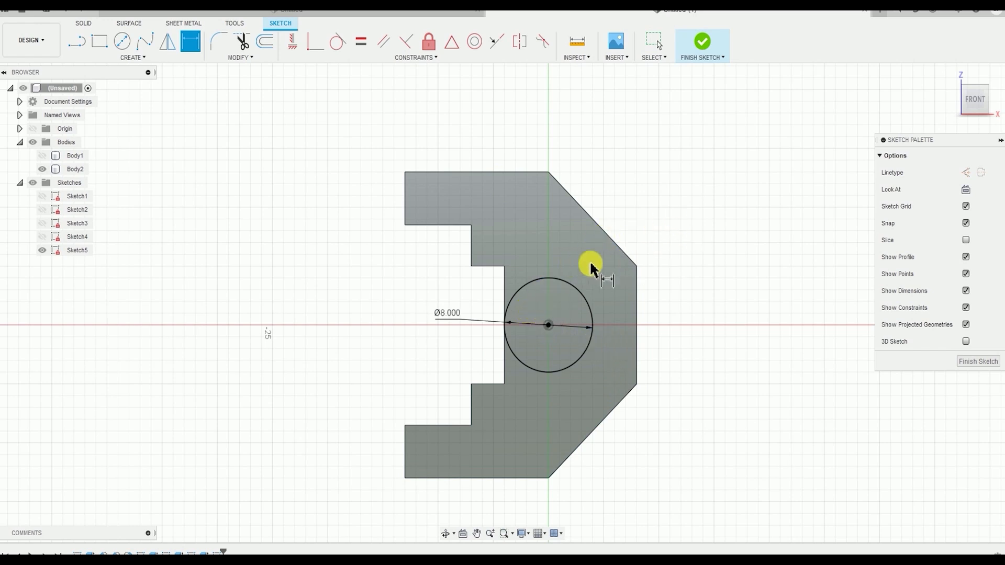
{"action": "left_click", "coordinate": [702, 46]}
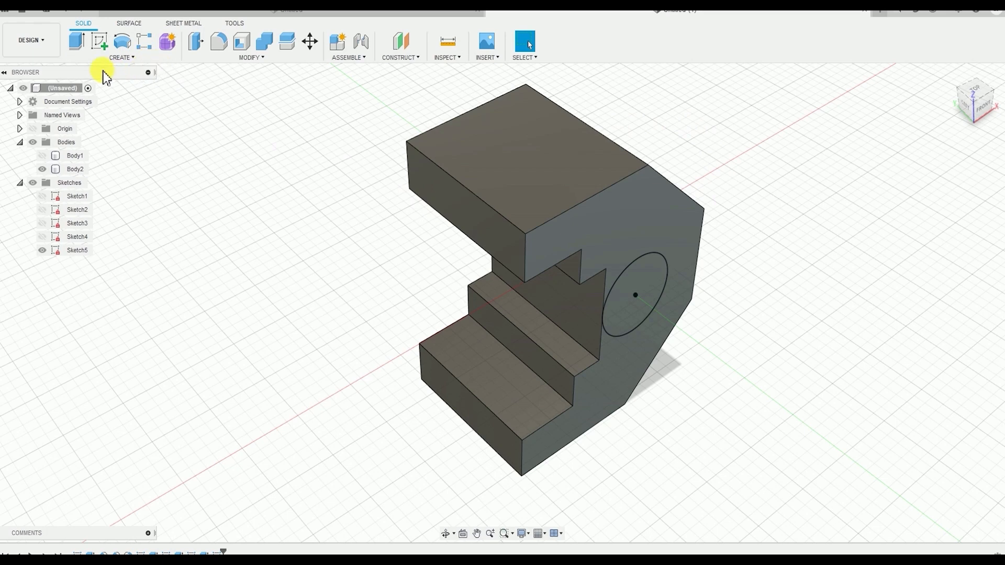
Extrude the 8 mm circle 5 mm outward from the front face and join it to the body
{"action": "left_click", "coordinate": [115, 59]}
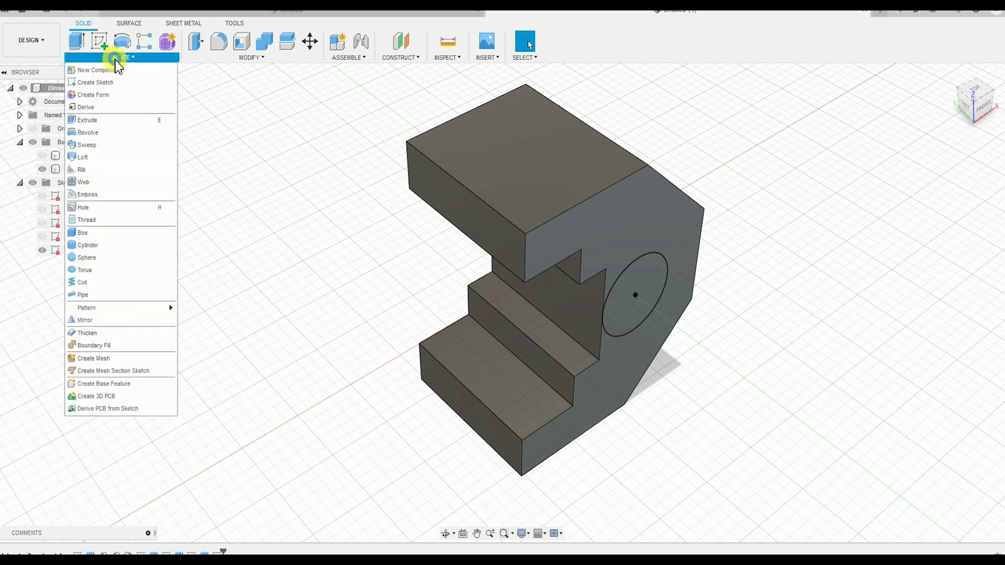
{"action": "left_click", "coordinate": [108, 120]}
{"action": "middle_click_drag", "start_coordinate": [536, 278], "coordinate": [518, 220]}
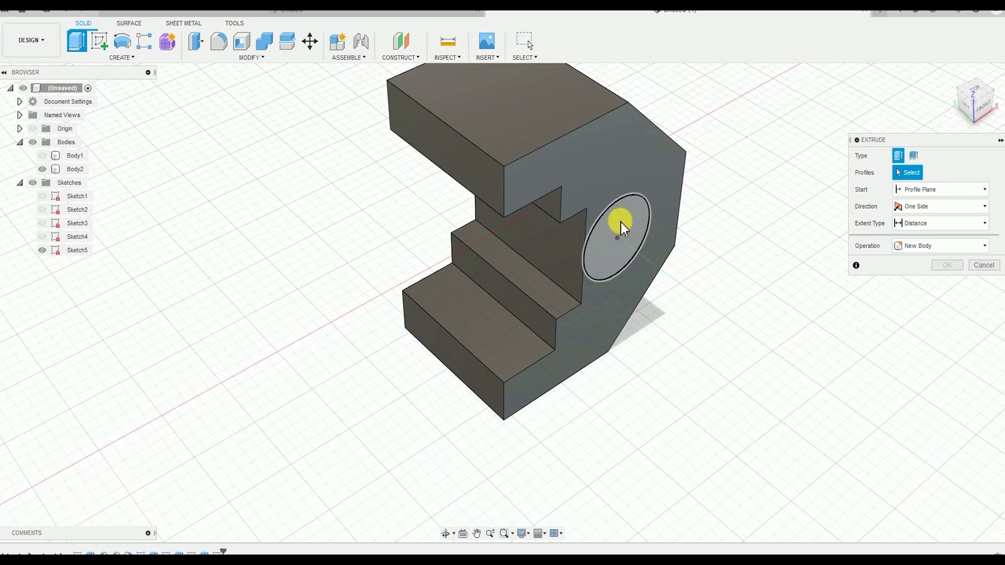
{"action": "left_click", "coordinate": [627, 227]}
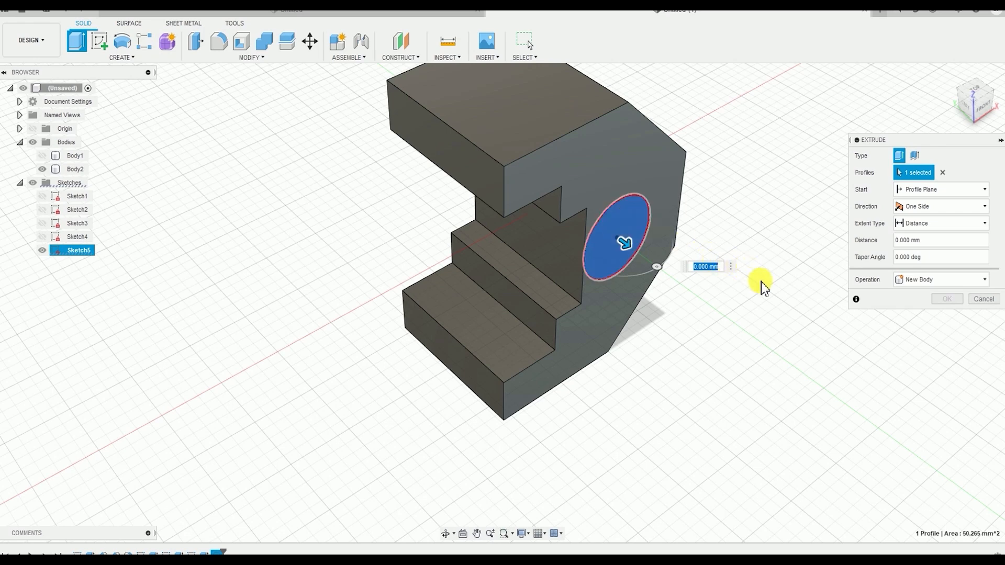
{"action": "middle_click_drag", "start_coordinate": [715, 360], "coordinate": [714, 388]}
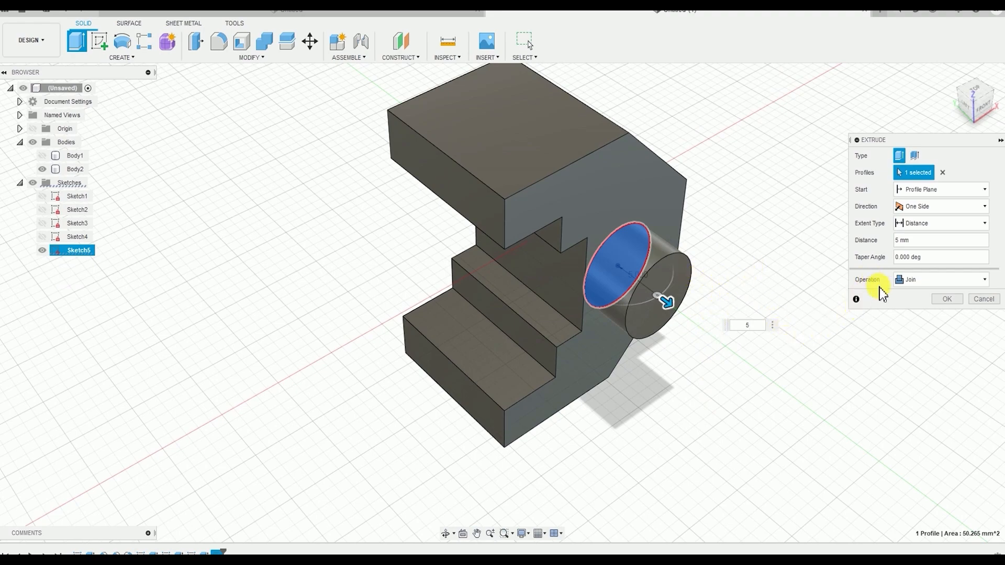
{"action": "middle_click_drag", "start_coordinate": [684, 321], "coordinate": [505, 180], "text": "shift"}
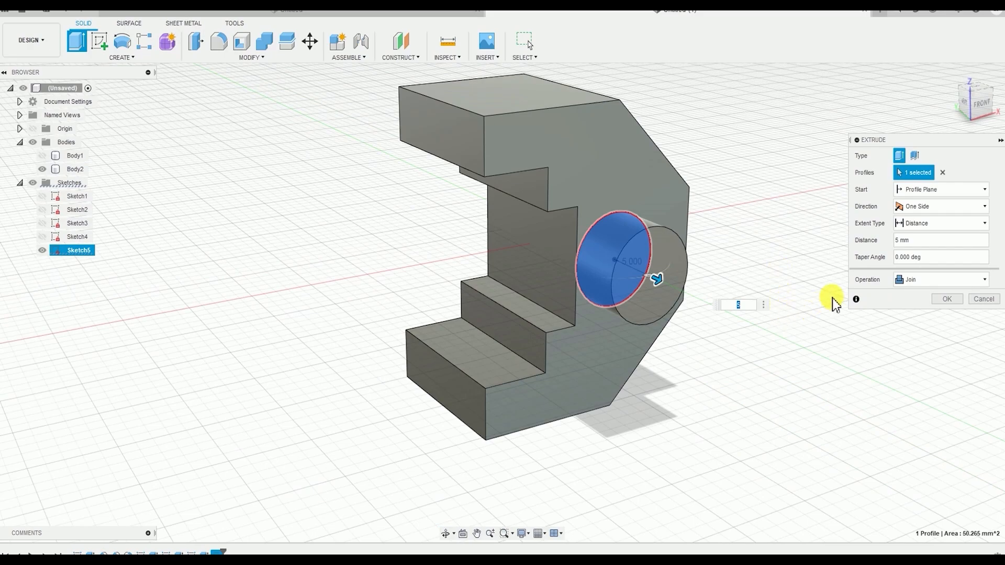
{"action": "mouse_move", "coordinate": [683, 325]}
{"action": "middle_mouse_down", "text": "shift"}
{"action": "mouse_move", "coordinate": [702, 337]}
{"action": "mouse_move", "coordinate": [690, 335]}
{"action": "middle_mouse_up", "text": "shift"}
{"action": "left_click", "coordinate": [948, 300]}
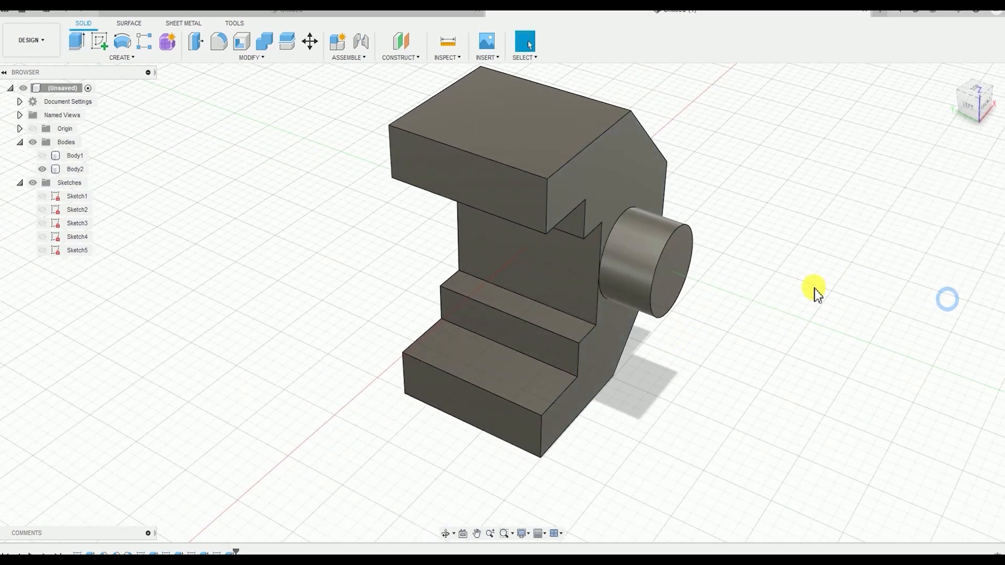
Start a Mirror of type Faces with the cylindrical boss's end face and side face as the objects
{"action": "middle_click_drag", "start_coordinate": [815, 291], "coordinate": [296, 182], "text": "shift"}
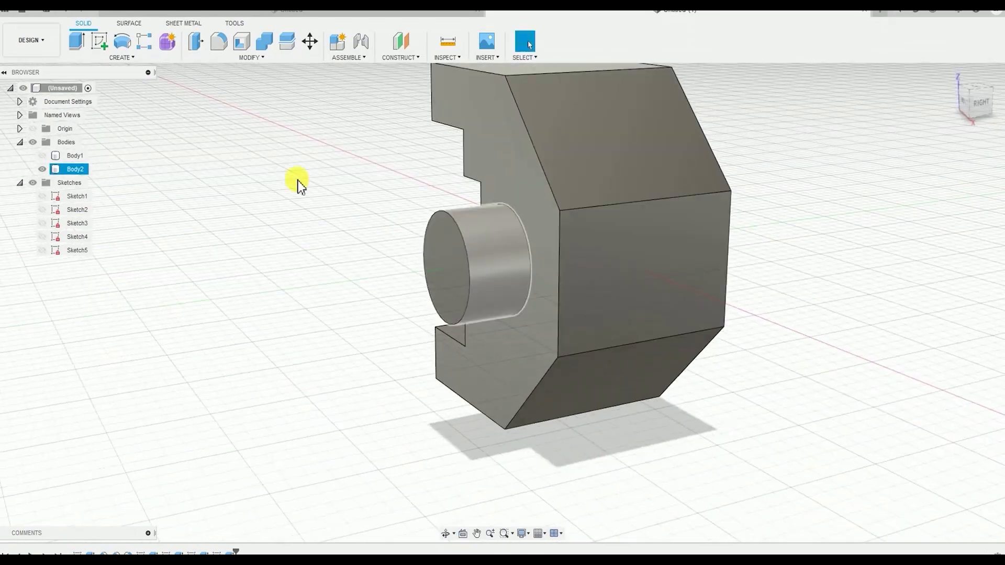
{"action": "left_click", "coordinate": [117, 59]}
{"action": "left_click", "coordinate": [124, 322]}
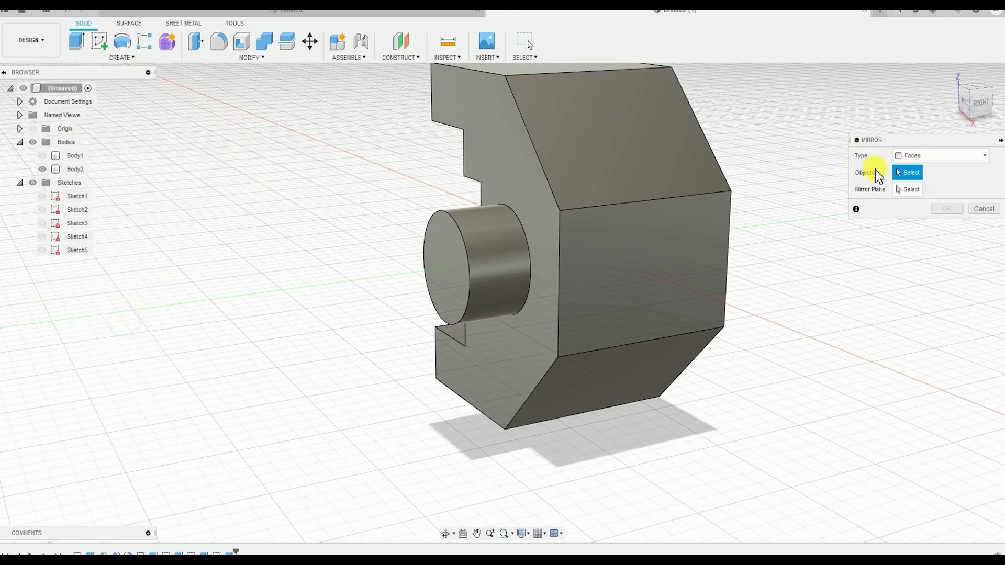
{"action": "left_click", "coordinate": [449, 267]}
{"action": "left_click", "coordinate": [479, 241]}
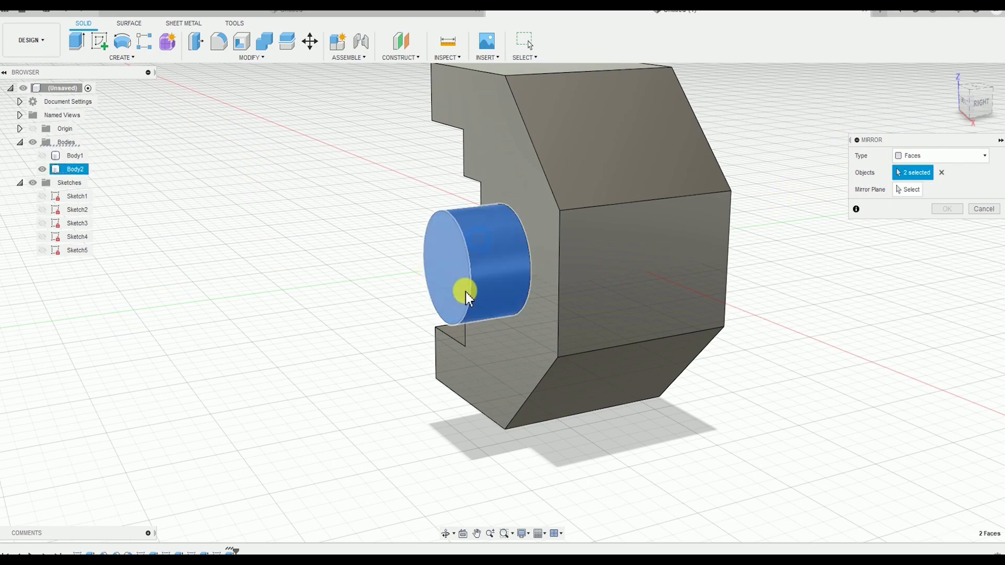
Use the origin XZ plane as the mirror plane and complete the mirror of the cylindrical boss to the body's opposite side
{"action": "middle_click_drag", "start_coordinate": [466, 292], "coordinate": [624, 332], "text": "shift"}
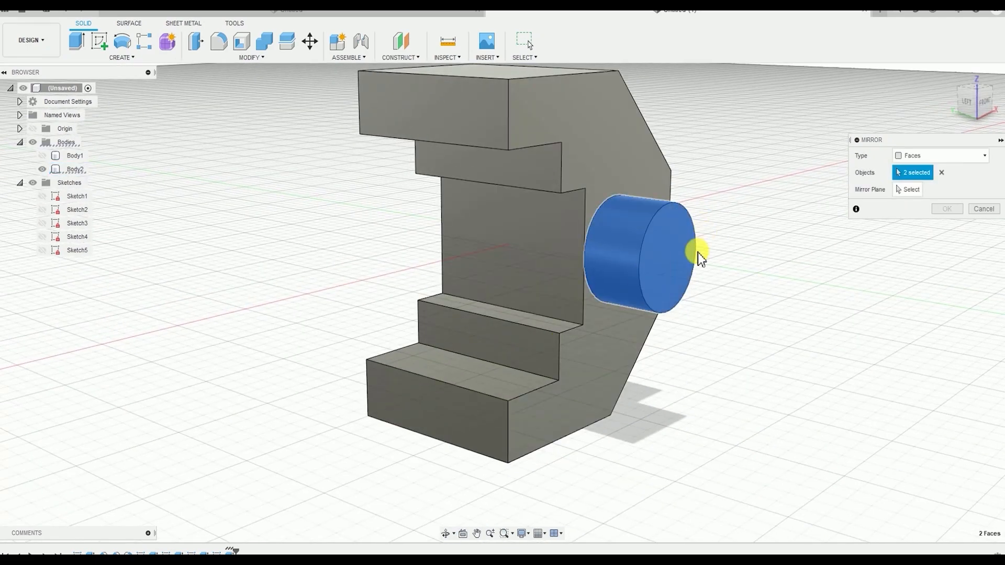
{"action": "middle_click_drag", "start_coordinate": [834, 285], "coordinate": [841, 250], "text": "shift"}
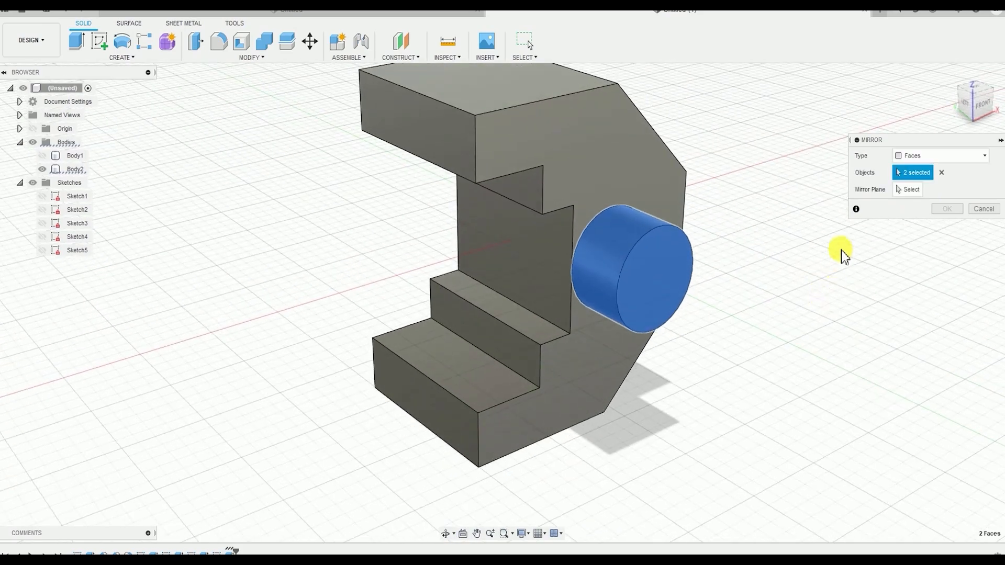
{"action": "left_click", "coordinate": [913, 190]}
{"action": "middle_click_drag", "start_coordinate": [769, 248], "coordinate": [699, 237], "text": "shift"}
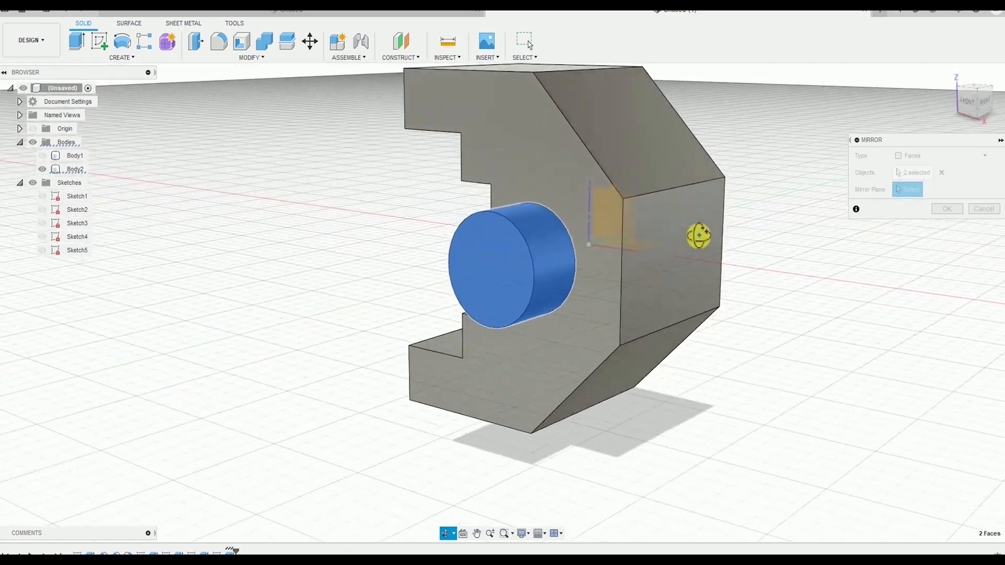
{"action": "scroll", "coordinate": [620, 206], "scroll_direction": "up", "scroll_amount": 3}
{"action": "scroll", "coordinate": [608, 245], "scroll_direction": "down", "scroll_amount": 5}
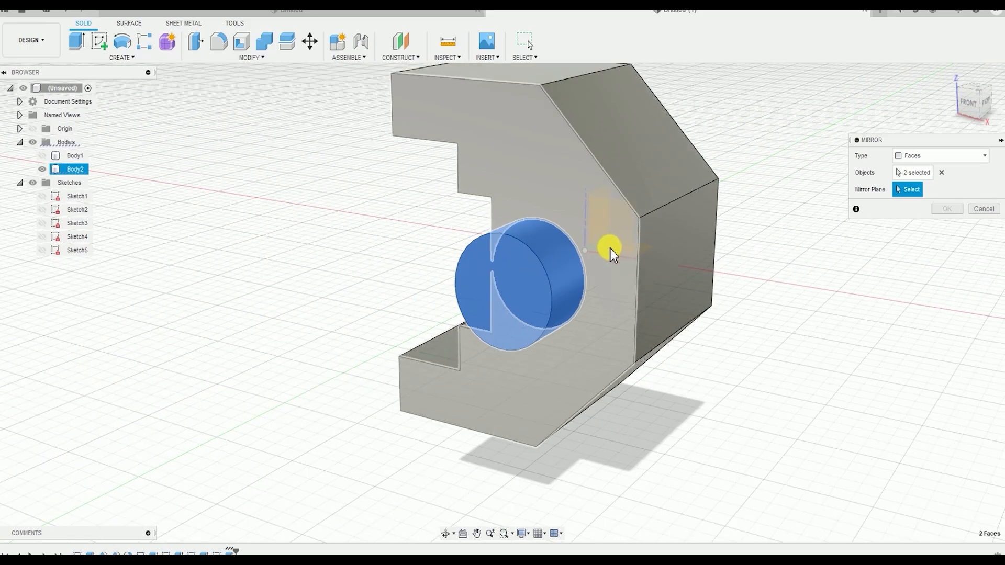
{"action": "left_click", "coordinate": [976, 109]}
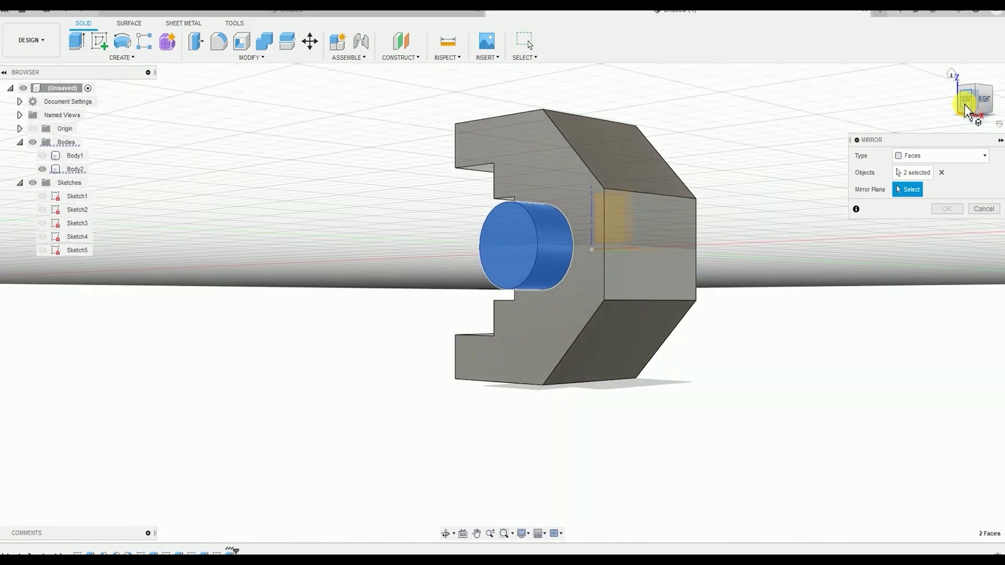
{"action": "left_click", "coordinate": [967, 105]}
{"action": "middle_click_drag", "start_coordinate": [686, 217], "coordinate": [693, 254], "text": "shift"}
{"action": "scroll", "coordinate": [584, 215], "scroll_direction": "up", "scroll_amount": 4}
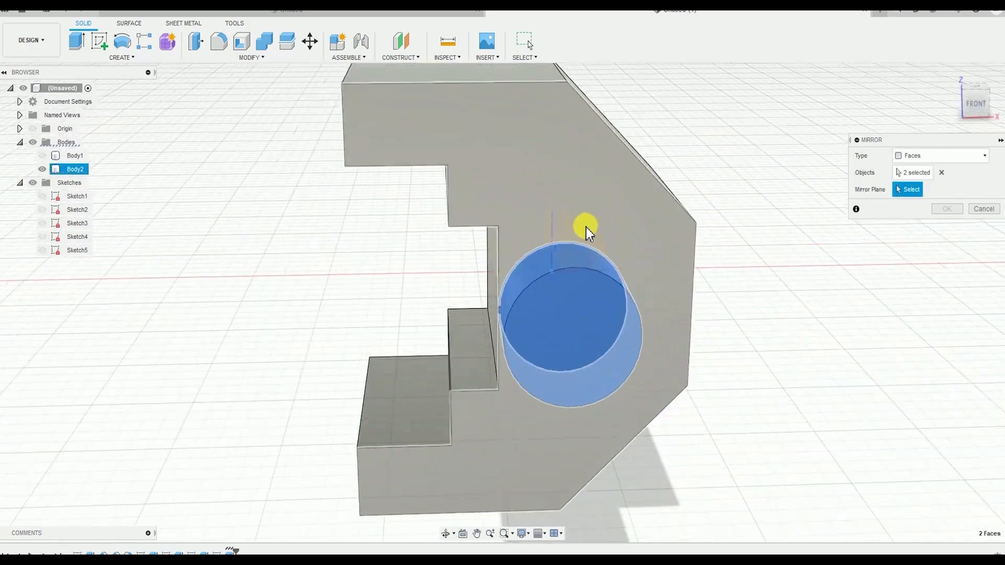
{"action": "middle_click_drag", "start_coordinate": [586, 227], "coordinate": [586, 253], "text": "shift"}
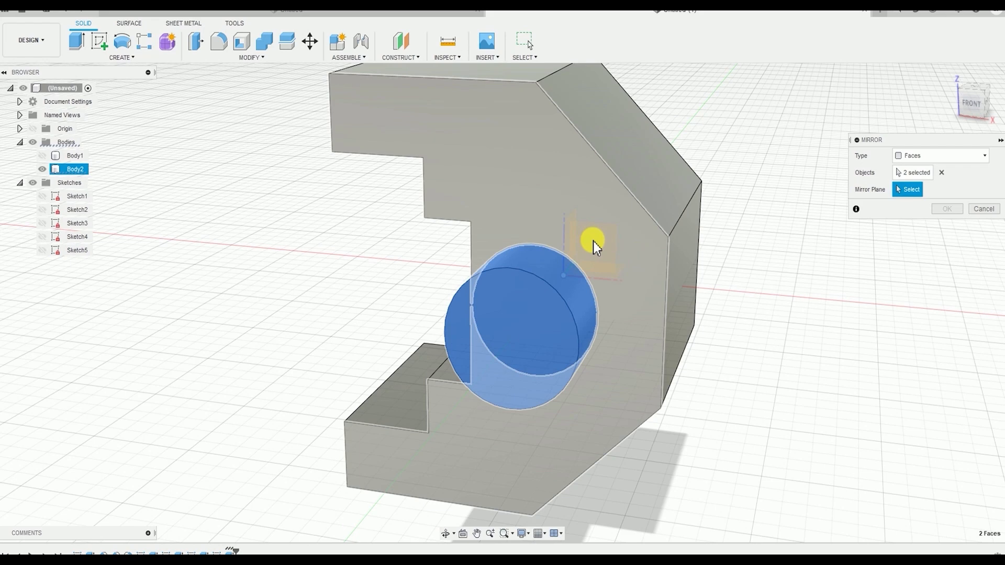
{"action": "left_click", "coordinate": [592, 241]}
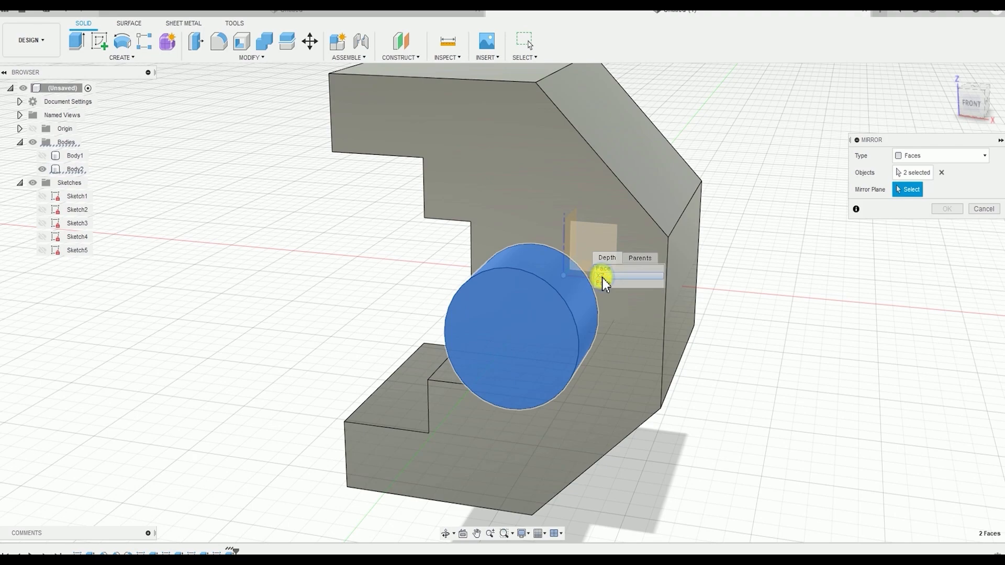
{"action": "left_click", "coordinate": [602, 278]}
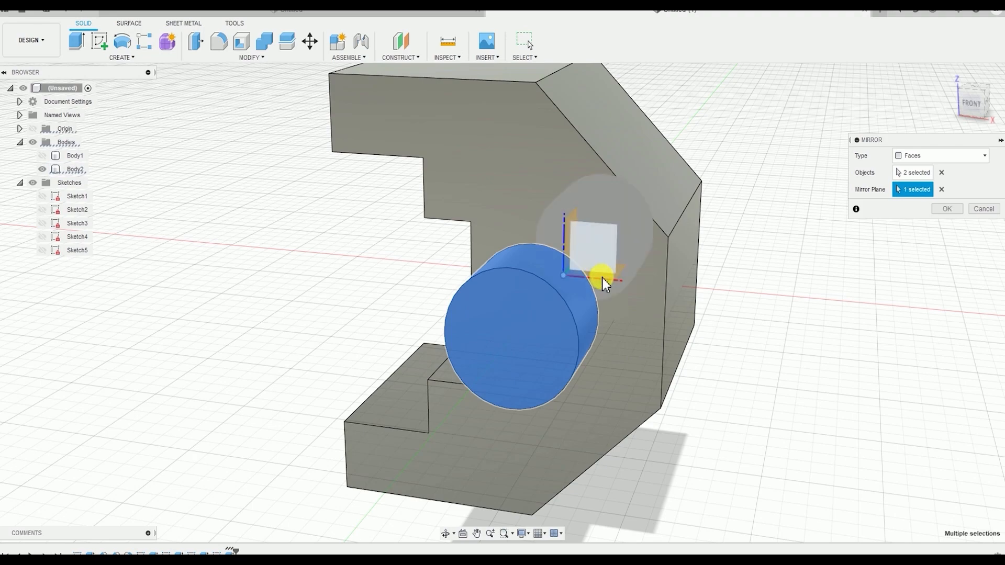
{"action": "middle_click_drag", "start_coordinate": [782, 247], "coordinate": [731, 254], "text": "shift"}
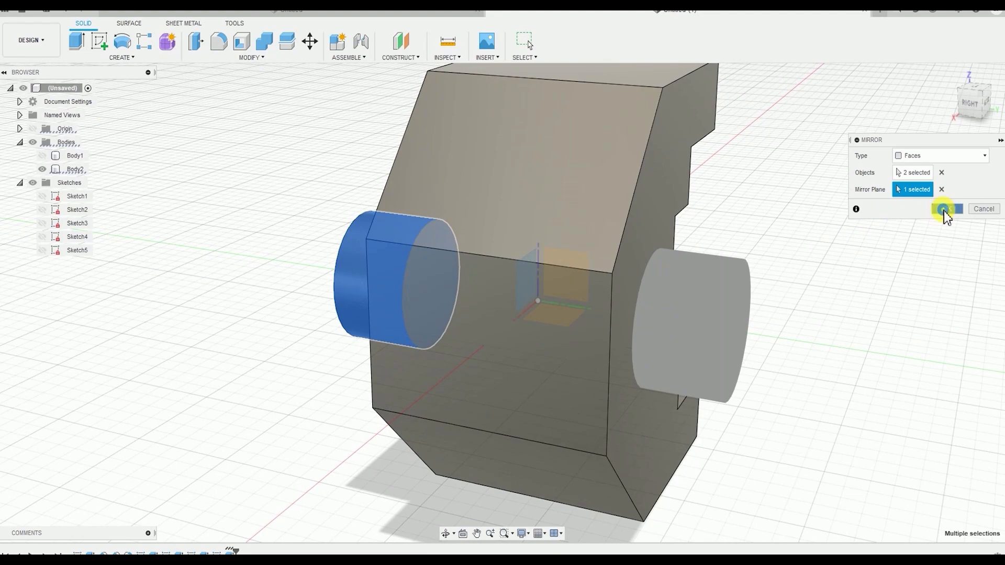
{"action": "left_click", "coordinate": [946, 209]}
Start a Fillet and select the upper jaw block's top front edge plus the top, vertical, lower and step edges on one side
{"action": "middle_click_drag", "start_coordinate": [835, 220], "coordinate": [740, 217], "text": "shift"}
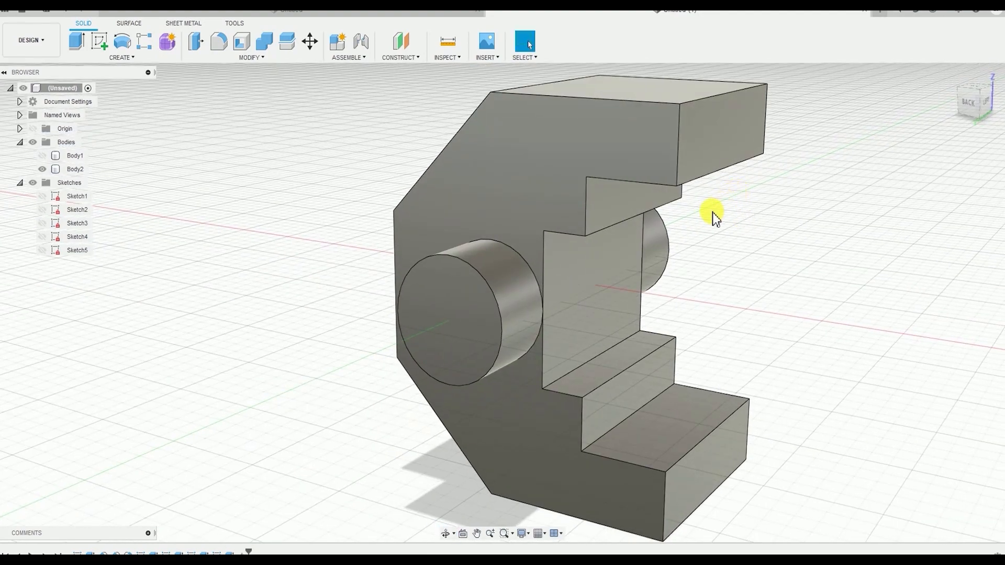
{"action": "middle_click_drag", "start_coordinate": [765, 184], "coordinate": [565, 261], "text": "shift"}
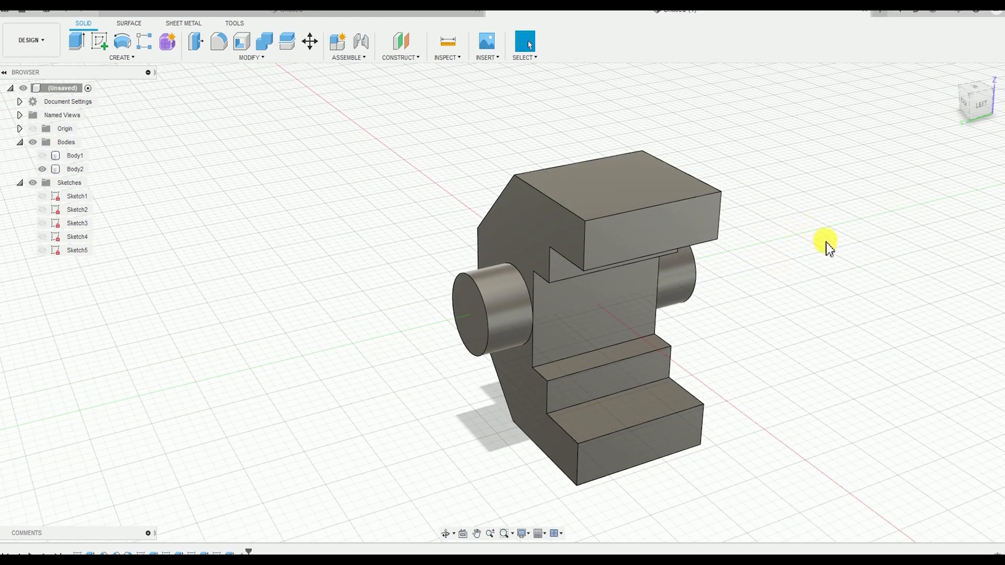
{"action": "mouse_move", "coordinate": [826, 246]}
{"action": "middle_mouse_down", "text": "shift"}
{"action": "mouse_move", "coordinate": [808, 274]}
{"action": "mouse_move", "coordinate": [822, 240]}
{"action": "middle_mouse_up", "text": "shift"}
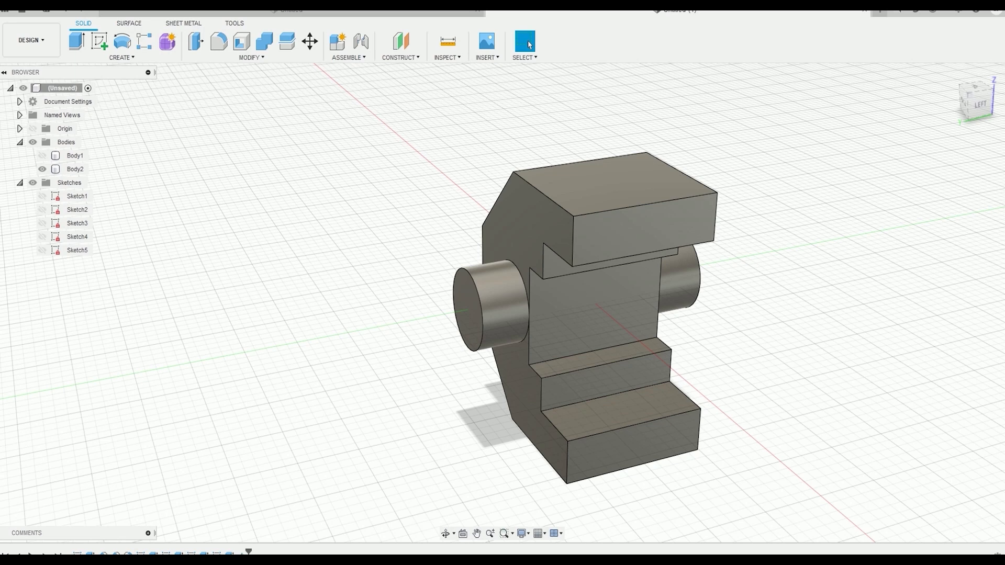
{"action": "scroll", "coordinate": [526, 182], "scroll_direction": "down", "scroll_amount": 1}
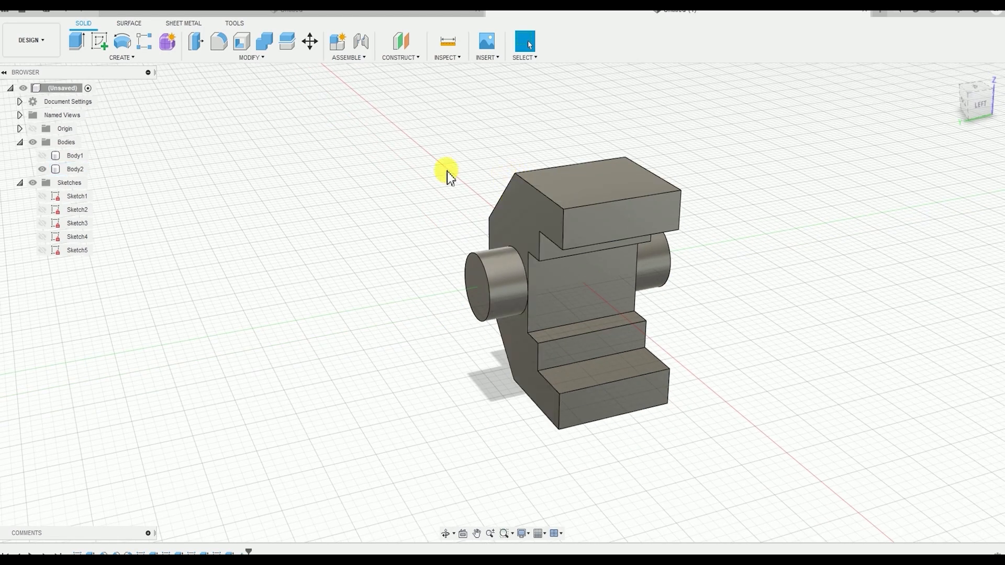
{"action": "left_click", "coordinate": [250, 57]}
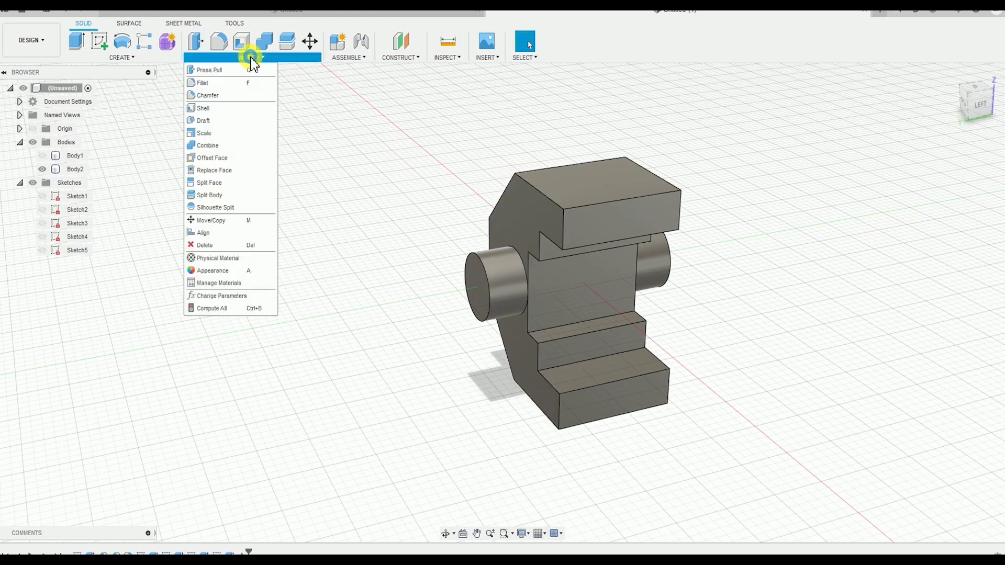
{"action": "left_click", "coordinate": [216, 83]}
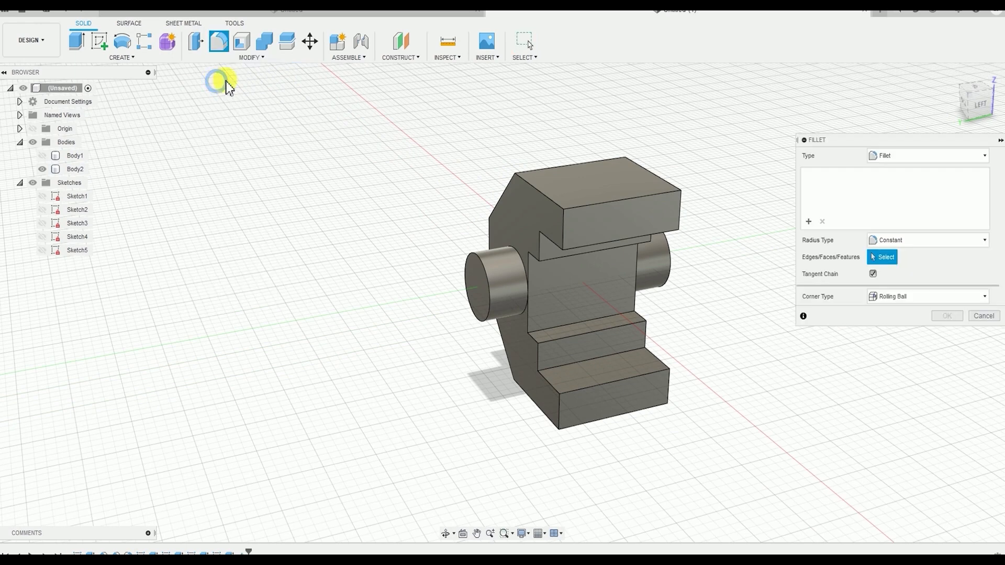
{"action": "left_click", "coordinate": [551, 202]}
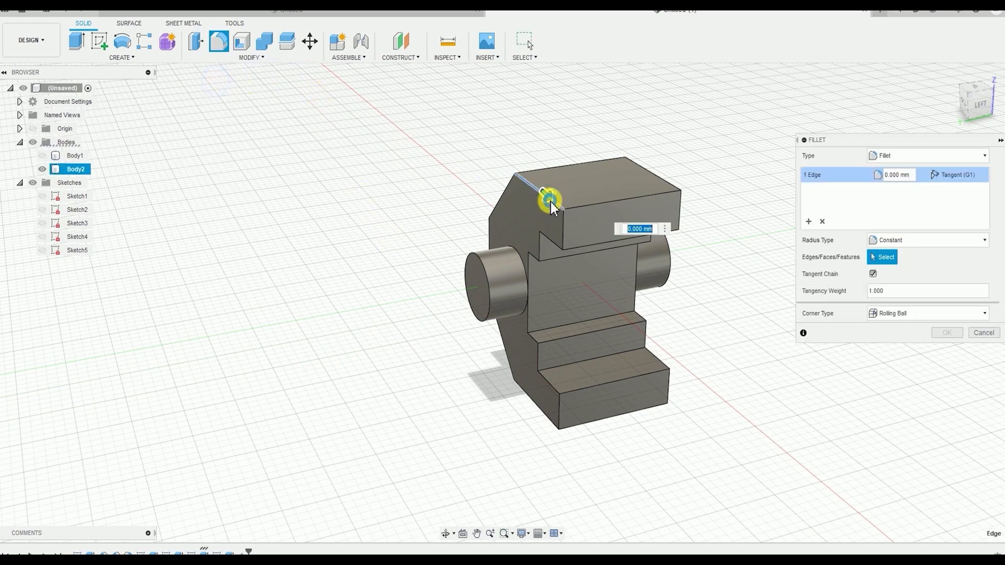
{"action": "left_click", "coordinate": [611, 203]}
{"action": "left_click", "coordinate": [563, 231]}
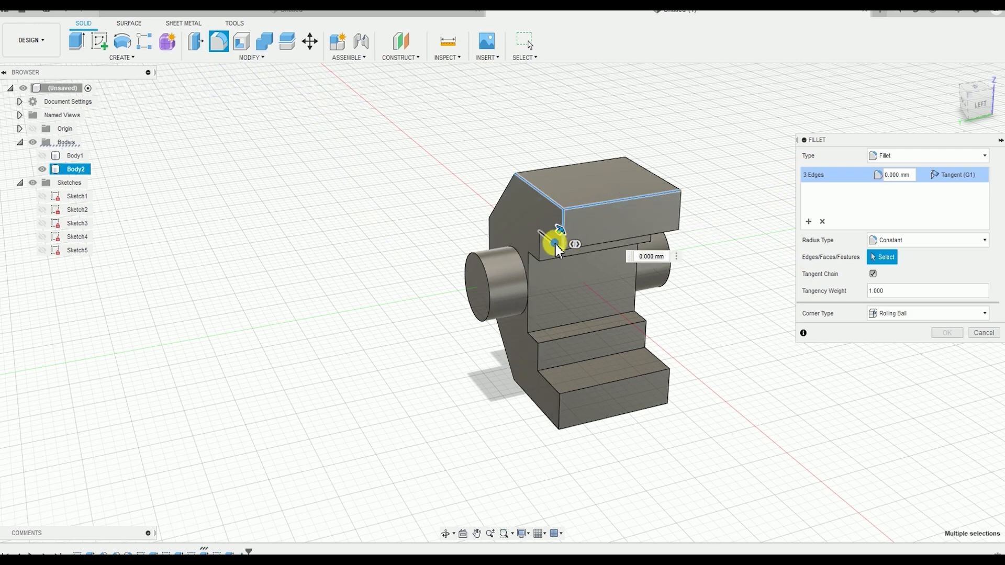
{"action": "left_click", "coordinate": [549, 242]}
{"action": "left_click", "coordinate": [540, 246]}
Add the upper jaw block's lower front edge and the vertical, lower and step edges on its other side to the fillet
{"action": "middle_click_drag", "start_coordinate": [732, 244], "coordinate": [550, 240], "text": "shift"}
{"action": "left_click", "coordinate": [544, 226]}
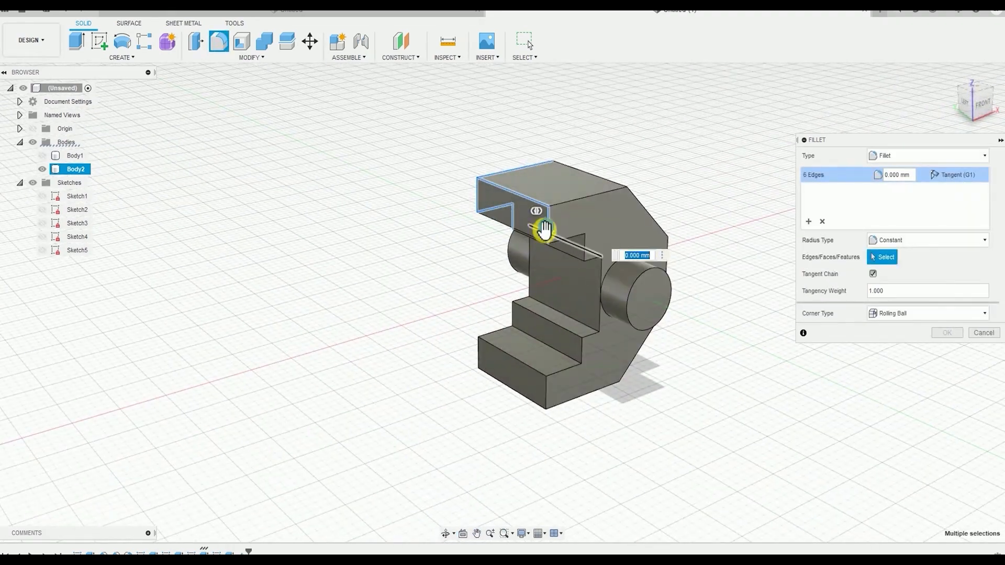
{"action": "middle_click_drag", "start_coordinate": [557, 310], "coordinate": [530, 196], "text": "shift"}
{"action": "left_click", "coordinate": [530, 197]}
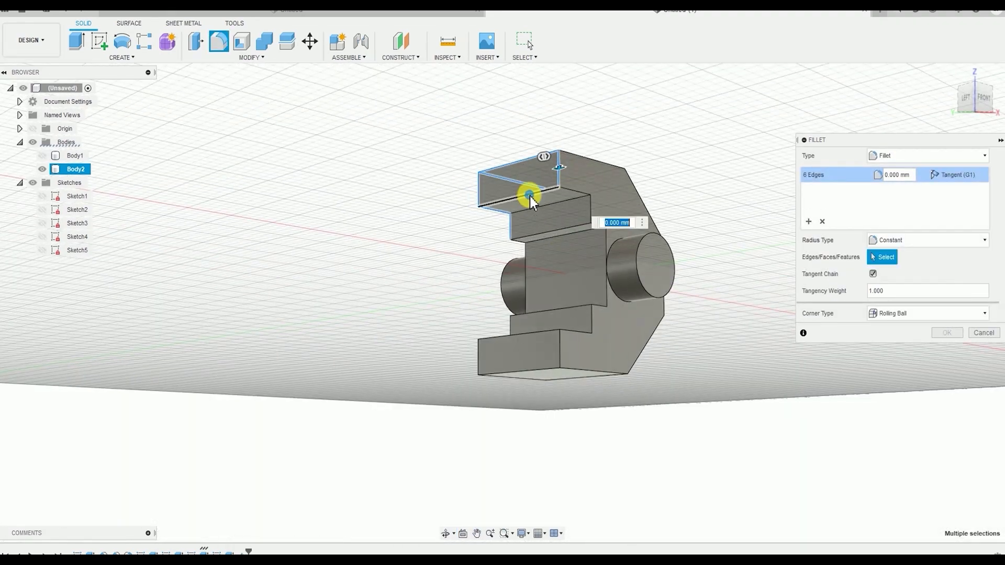
{"action": "scroll", "coordinate": [603, 180], "scroll_direction": "up", "scroll_amount": 4}
{"action": "left_click", "coordinate": [555, 202]}
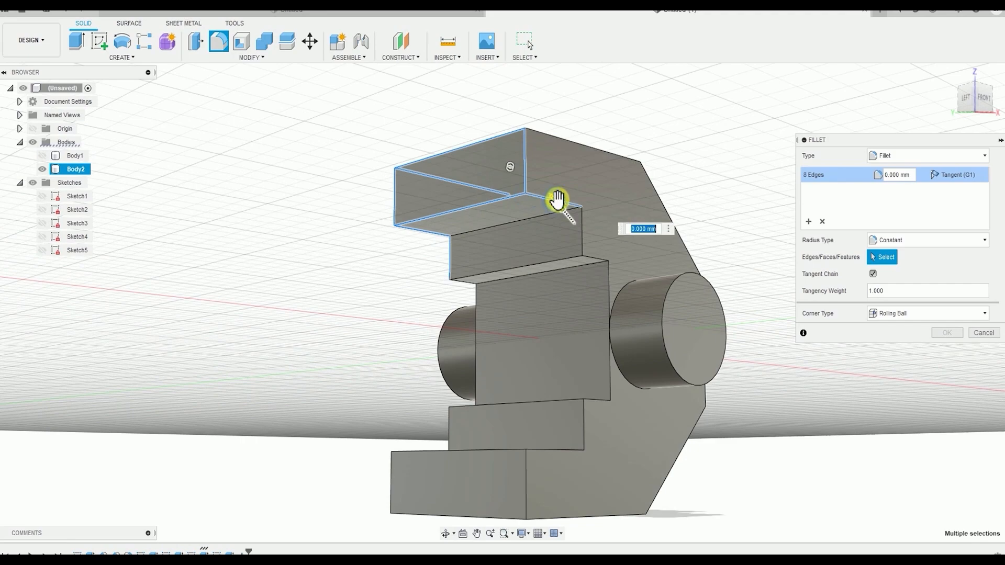
{"action": "left_click", "coordinate": [581, 233]}
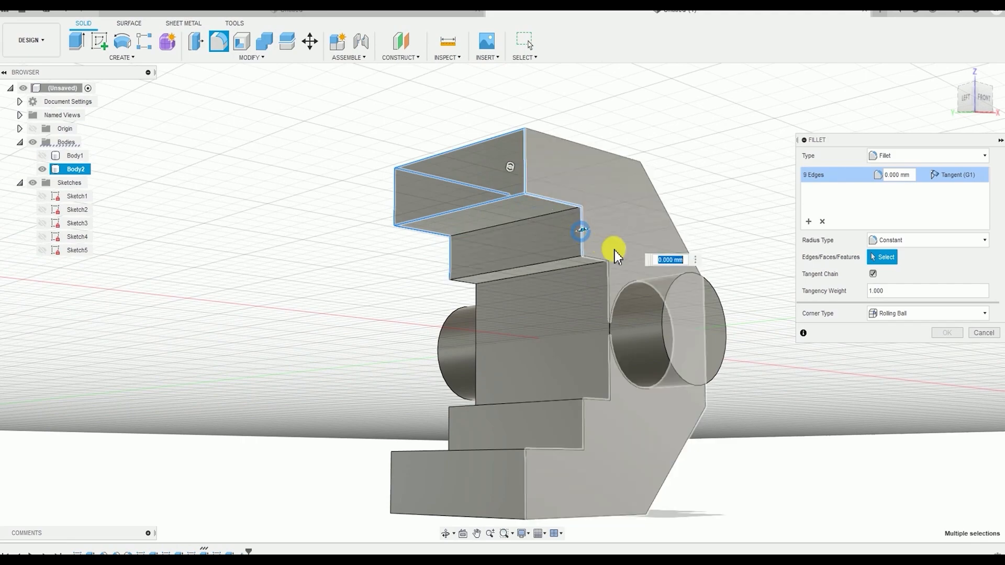
Add the lower jaw block's top front edge, both top side edges, both step corner edges and one front vertical edge to the fillet
{"action": "scroll", "coordinate": [608, 235], "scroll_direction": "down", "scroll_amount": 3}
{"action": "scroll", "coordinate": [597, 298], "scroll_direction": "up", "scroll_amount": 2}
{"action": "left_click", "coordinate": [597, 302]}
{"action": "middle_click_drag", "start_coordinate": [542, 257], "coordinate": [550, 372], "text": "shift"}
{"action": "left_click", "coordinate": [602, 356]}
{"action": "left_click", "coordinate": [547, 374]}
{"action": "left_click", "coordinate": [546, 374]}
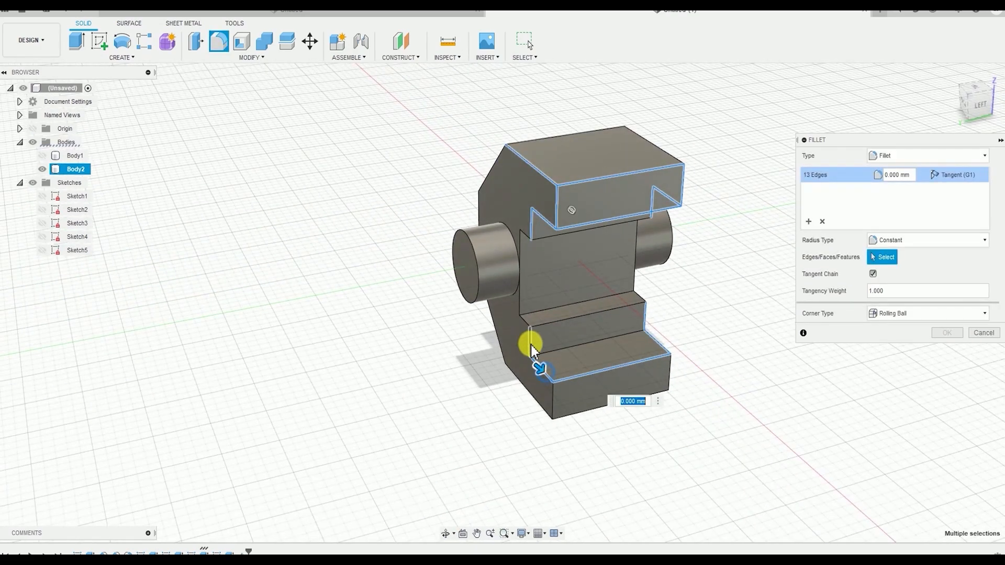
{"action": "left_click", "coordinate": [531, 346]}
{"action": "left_click", "coordinate": [554, 403]}
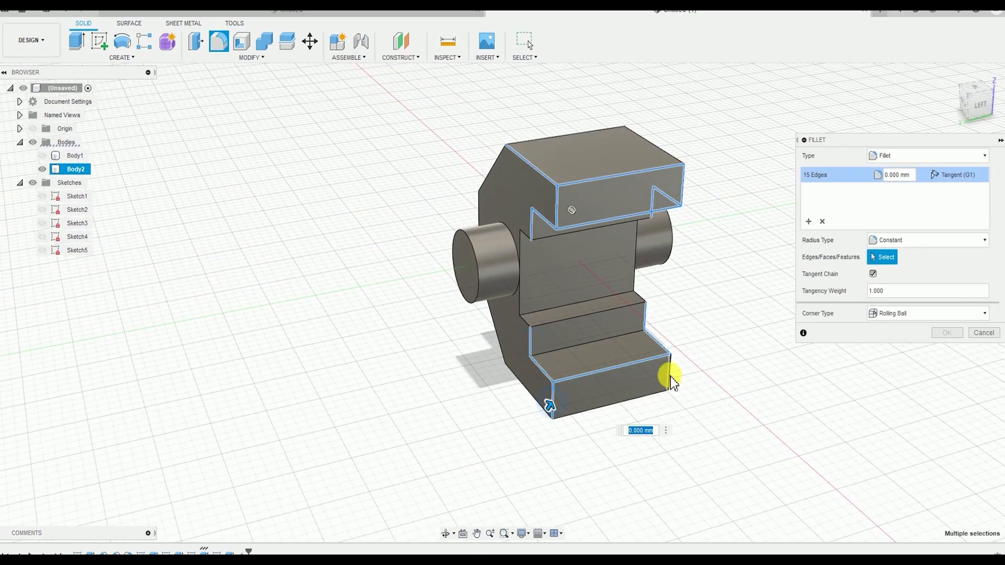
Add the lower jaw block's bottom front edge, one bottom side edge and the adjoining lower slanted corner edge to the fillet
{"action": "middle_click_drag", "start_coordinate": [775, 363], "coordinate": [635, 297], "text": "shift"}
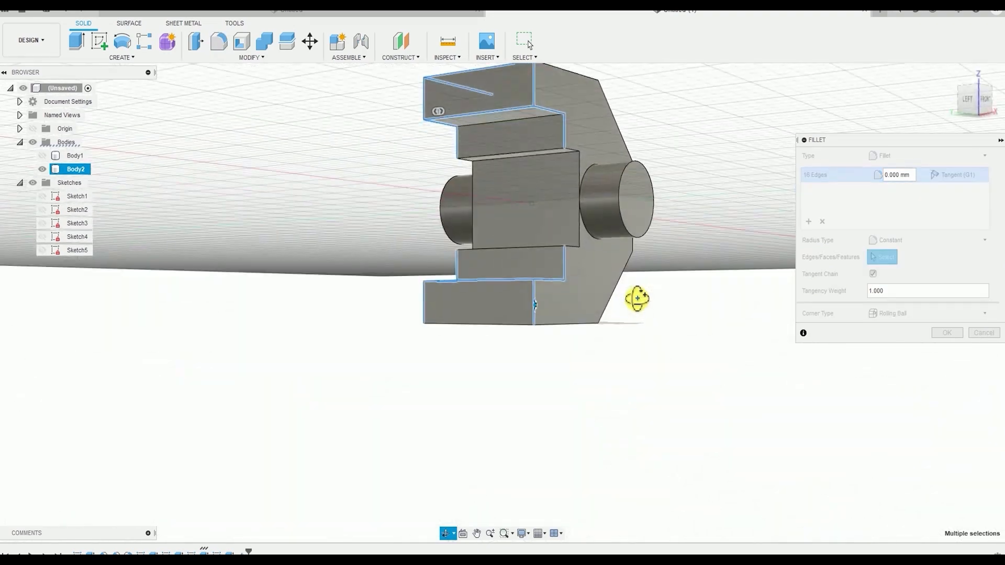
{"action": "left_click", "coordinate": [534, 319]}
{"action": "left_click", "coordinate": [516, 323]}
{"action": "left_click", "coordinate": [576, 325]}
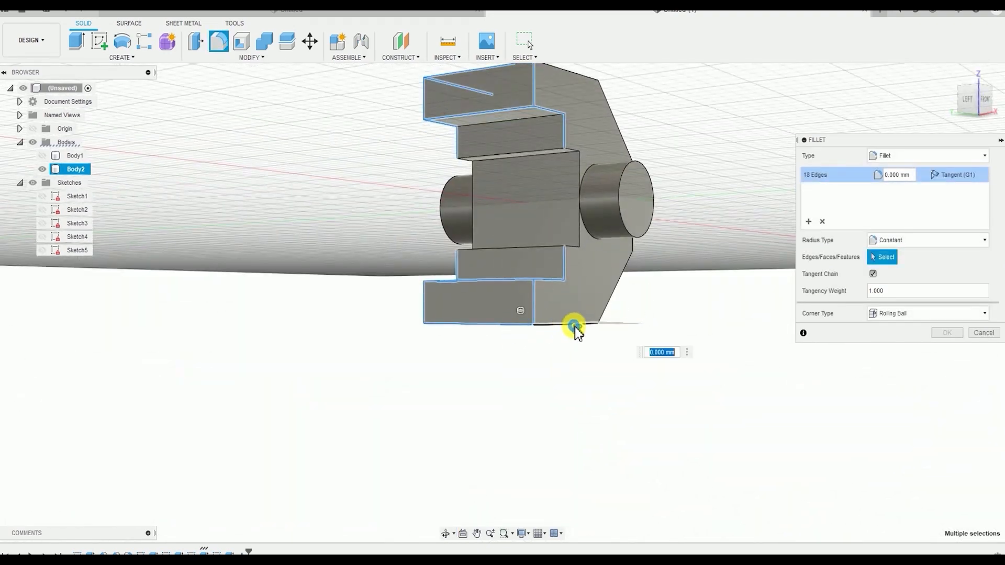
{"action": "mouse_move", "coordinate": [577, 325]}
{"action": "middle_mouse_down", "text": "shift"}
{"action": "mouse_move", "coordinate": [593, 336]}
{"action": "mouse_move", "coordinate": [569, 321]}
{"action": "middle_mouse_up", "text": "shift"}
{"action": "left_click", "coordinate": [551, 297]}
Add one rear vertical edge, both upper slanted side edges and the two horizontal edges of the rear face to the fillet
{"action": "middle_click_drag", "start_coordinate": [684, 301], "coordinate": [613, 263], "text": "shift"}
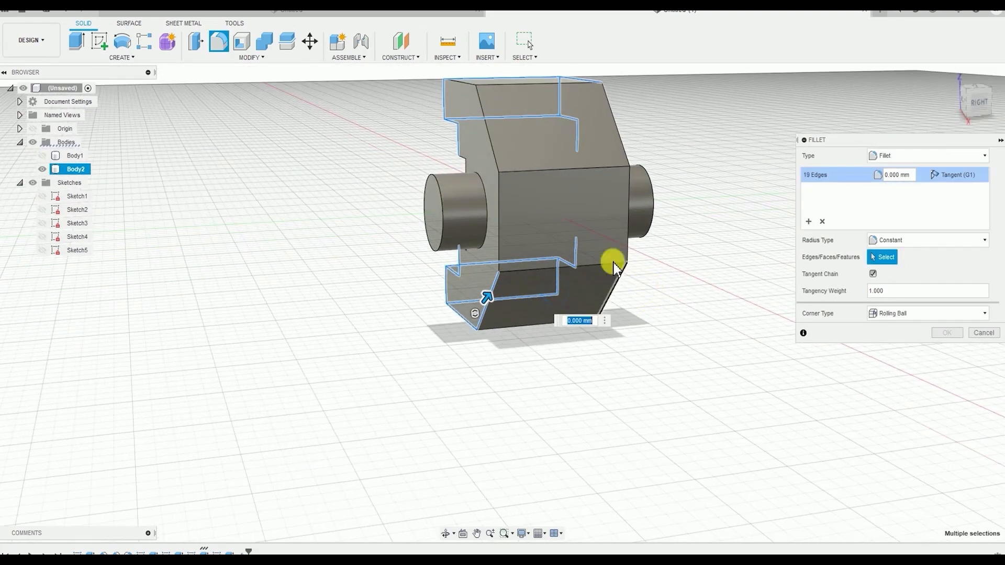
{"action": "left_click", "coordinate": [496, 227]}
{"action": "left_click", "coordinate": [490, 141]}
{"action": "middle_click_drag", "start_coordinate": [490, 141], "coordinate": [628, 135], "text": "shift"}
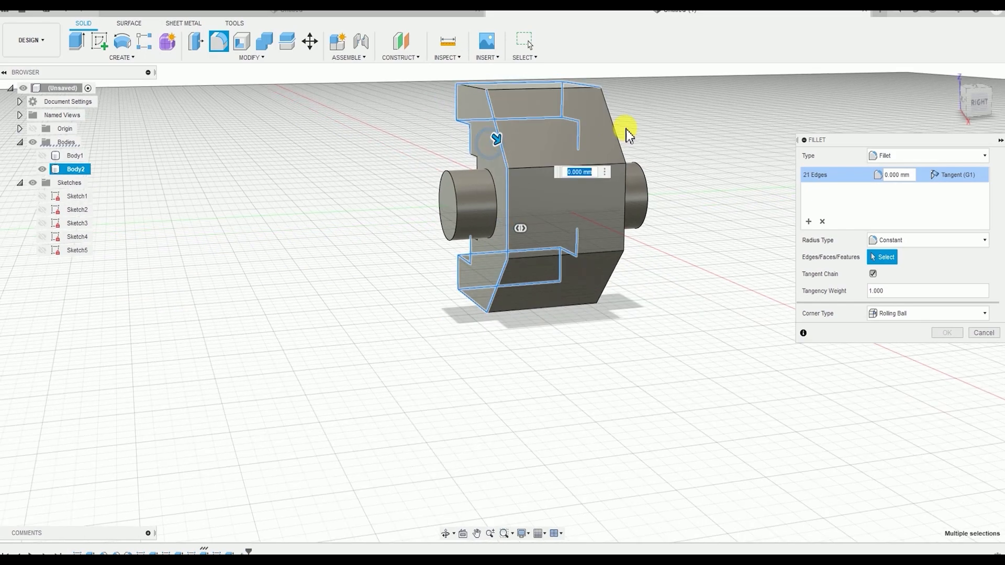
{"action": "left_click", "coordinate": [620, 140]}
{"action": "left_click", "coordinate": [601, 163]}
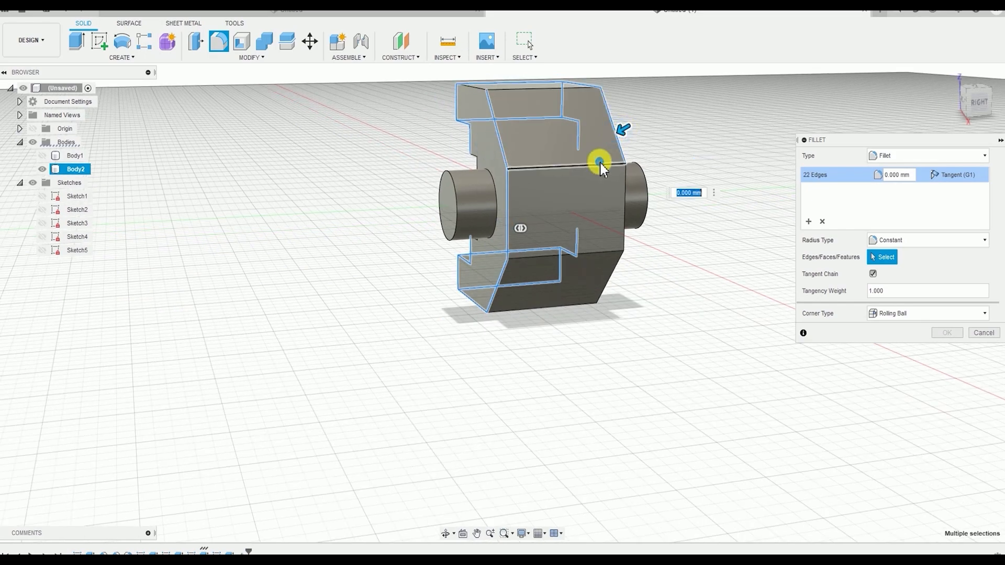
{"action": "left_click", "coordinate": [606, 256]}
Add the opposite side's rear vertical, lower slanted and bottom side edges to the fillet, leaving the side face unselected
{"action": "middle_click_drag", "start_coordinate": [607, 257], "coordinate": [520, 224], "text": "shift"}
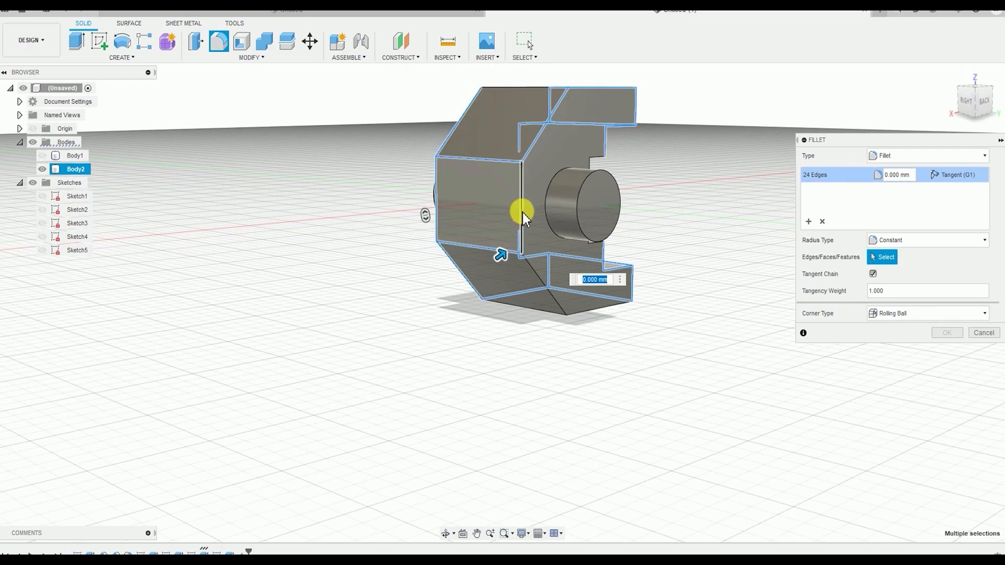
{"action": "left_click", "coordinate": [522, 212]}
{"action": "left_click", "coordinate": [540, 284]}
{"action": "left_click", "coordinate": [595, 305]}
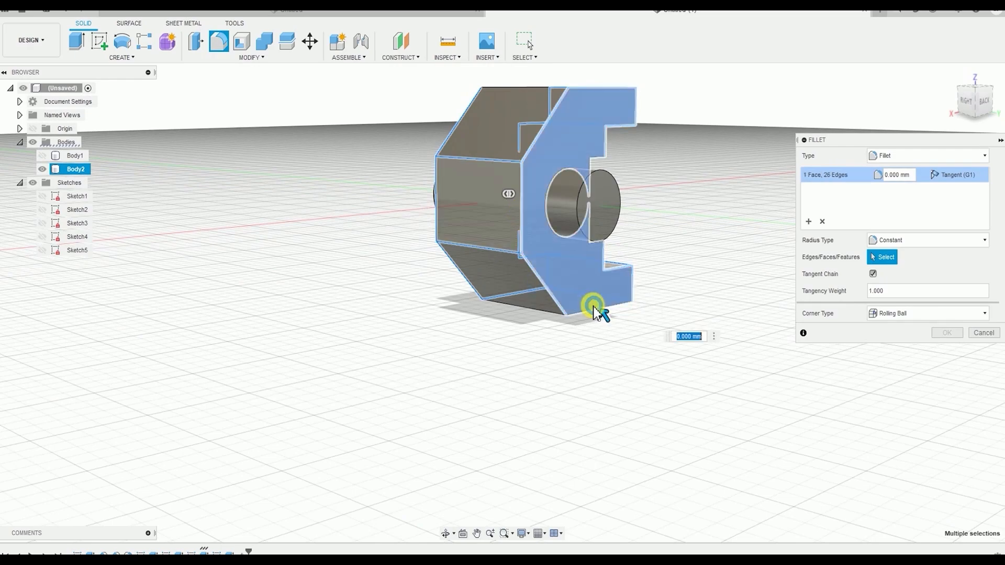
{"action": "left_click", "coordinate": [582, 298]}
{"action": "left_click", "coordinate": [584, 310]}
{"action": "middle_click_drag", "start_coordinate": [584, 310], "coordinate": [520, 314], "text": "shift"}
Drop the side face from the fillet selection, add the remaining top edges, and apply a 1 mm radius to all selected edges
{"action": "left_click", "coordinate": [556, 256]}
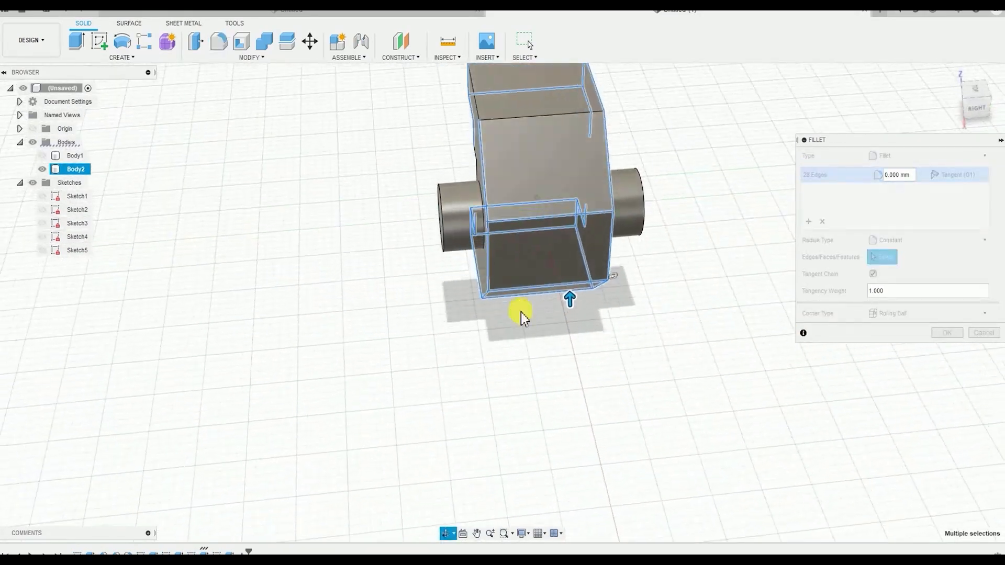
{"action": "left_click", "coordinate": [521, 112]}
{"action": "middle_click_drag", "start_coordinate": [521, 112], "coordinate": [464, 201], "text": "shift"}
{"action": "left_click", "coordinate": [492, 112]}
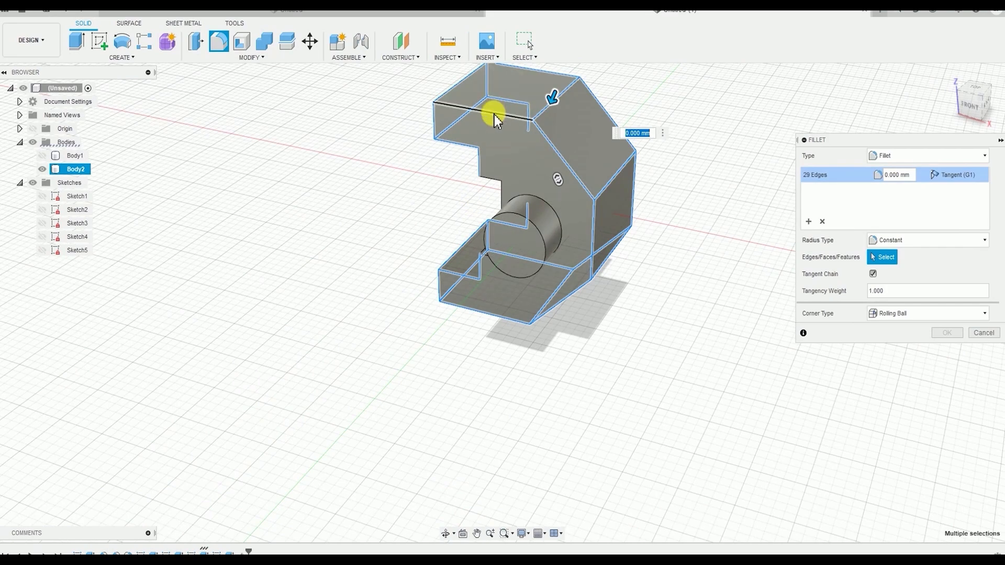
{"action": "middle_click_drag", "start_coordinate": [410, 180], "coordinate": [454, 247], "text": "shift"}
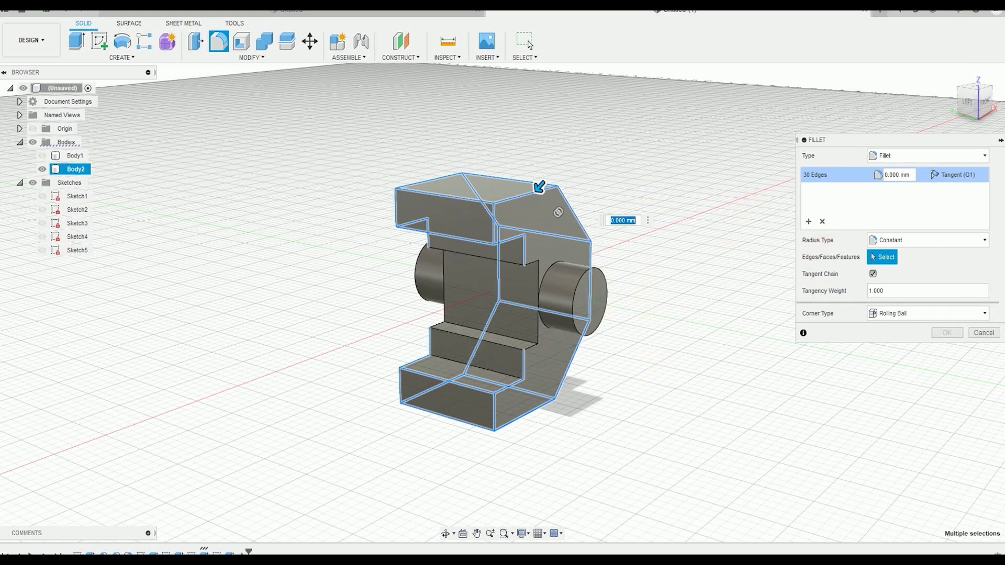
{"action": "key", "text": "Return"}
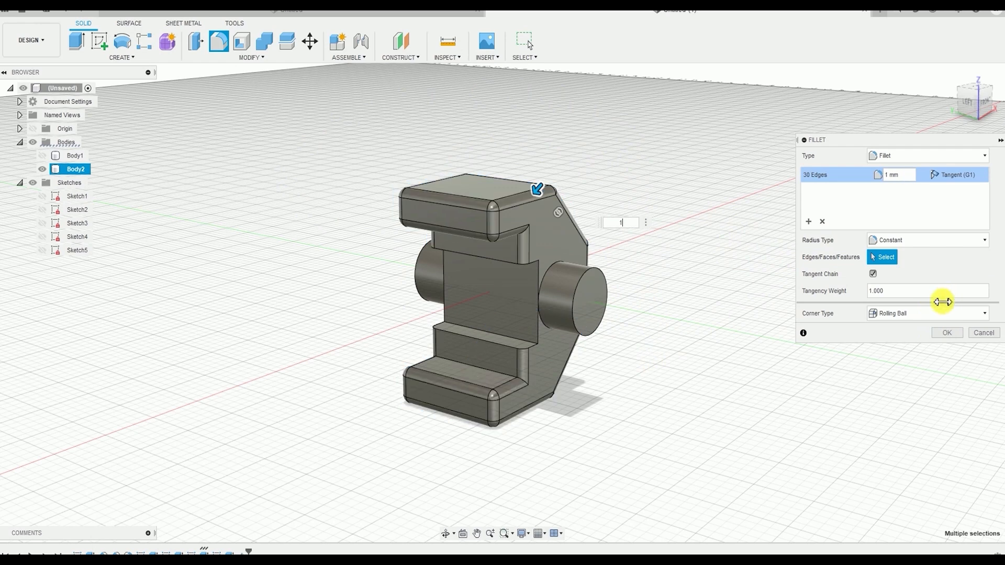
{"action": "left_click", "coordinate": [947, 333]}
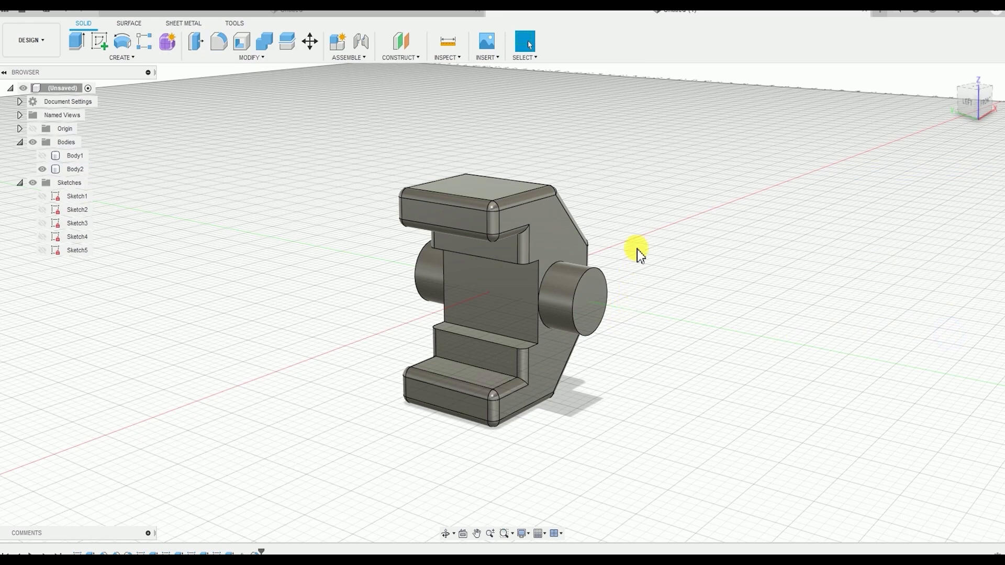
Start a new sketch on the flat top face of the filleted jaw body
{"action": "middle_click_drag", "start_coordinate": [657, 291], "coordinate": [674, 311], "text": "shift"}
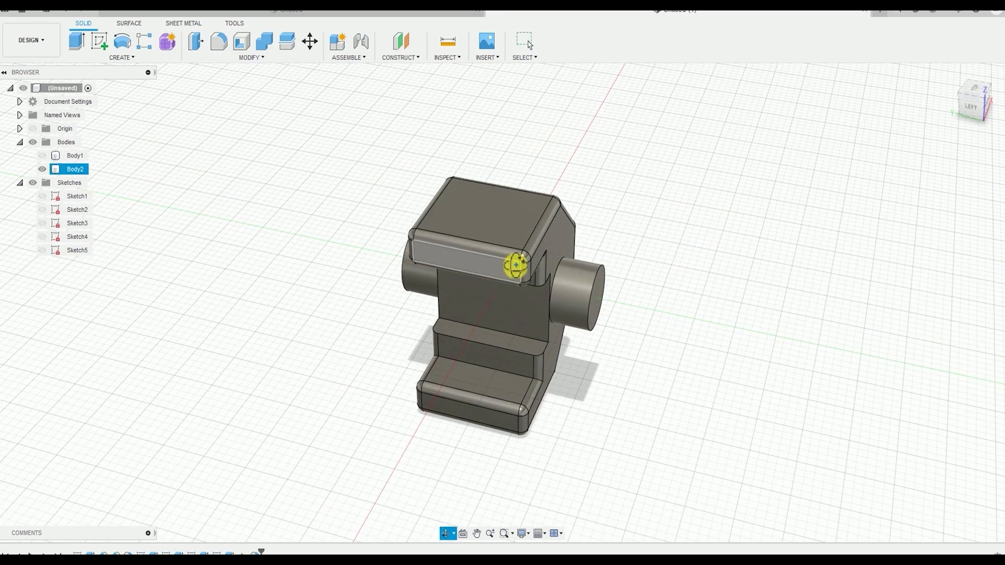
{"action": "middle_click_drag", "start_coordinate": [516, 265], "coordinate": [479, 337], "text": "shift"}
{"action": "left_click", "coordinate": [265, 324]}
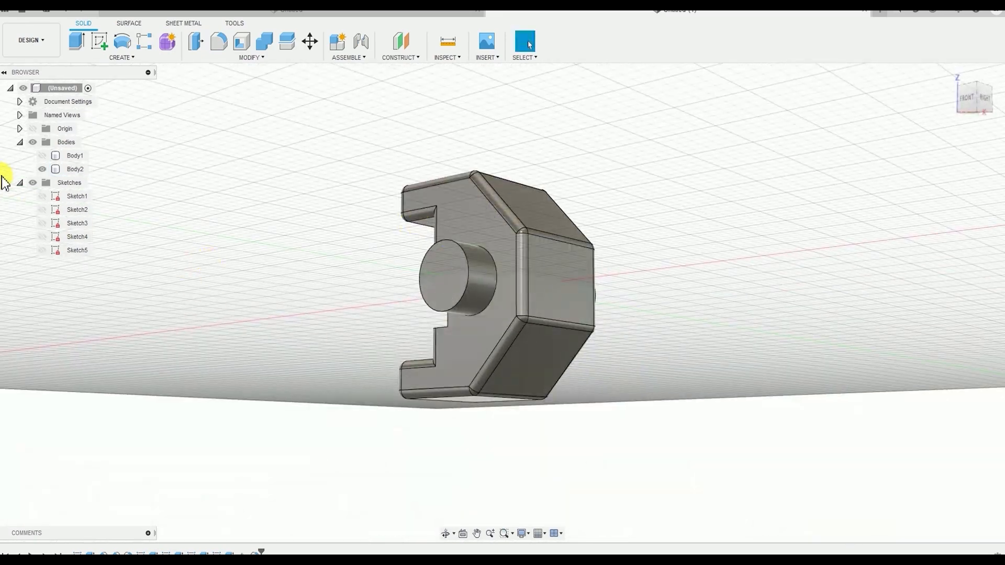
{"action": "middle_click_drag", "start_coordinate": [488, 209], "coordinate": [404, 321], "text": "shift"}
{"action": "middle_click_drag", "start_coordinate": [534, 303], "coordinate": [615, 327], "text": "shift"}
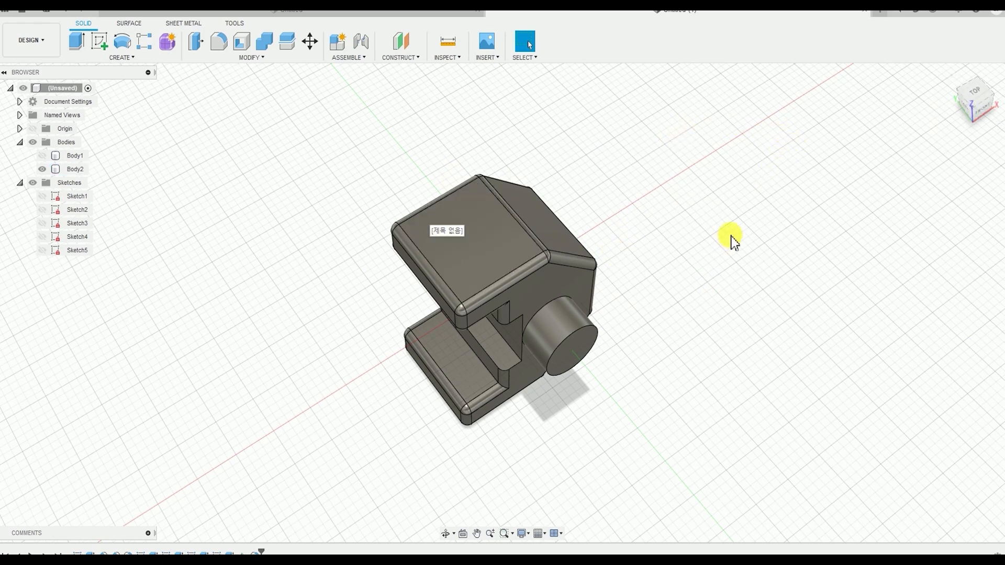
{"action": "middle_click_drag", "start_coordinate": [698, 220], "coordinate": [713, 216]}
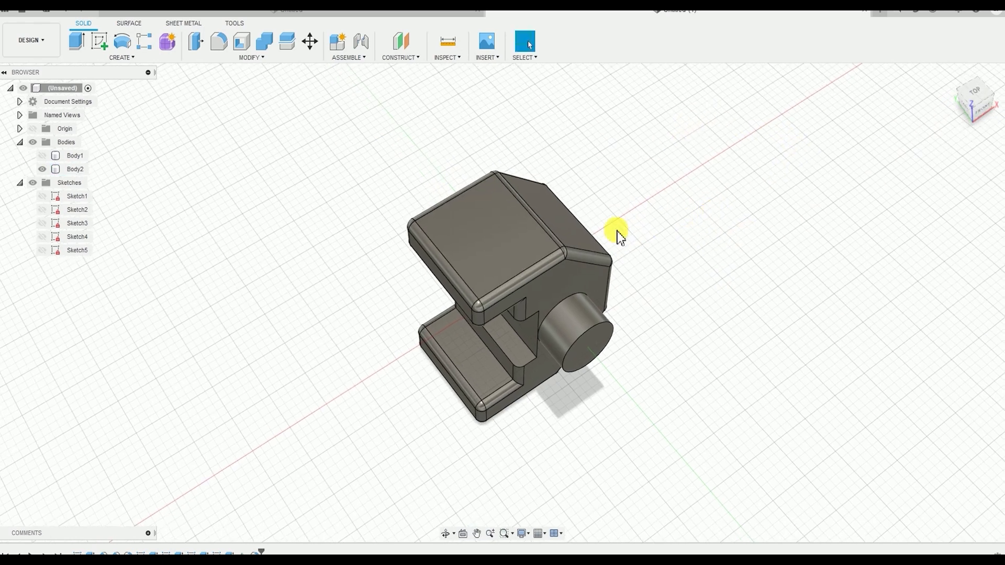
{"action": "left_click", "coordinate": [490, 241]}
{"action": "left_click", "coordinate": [122, 58]}
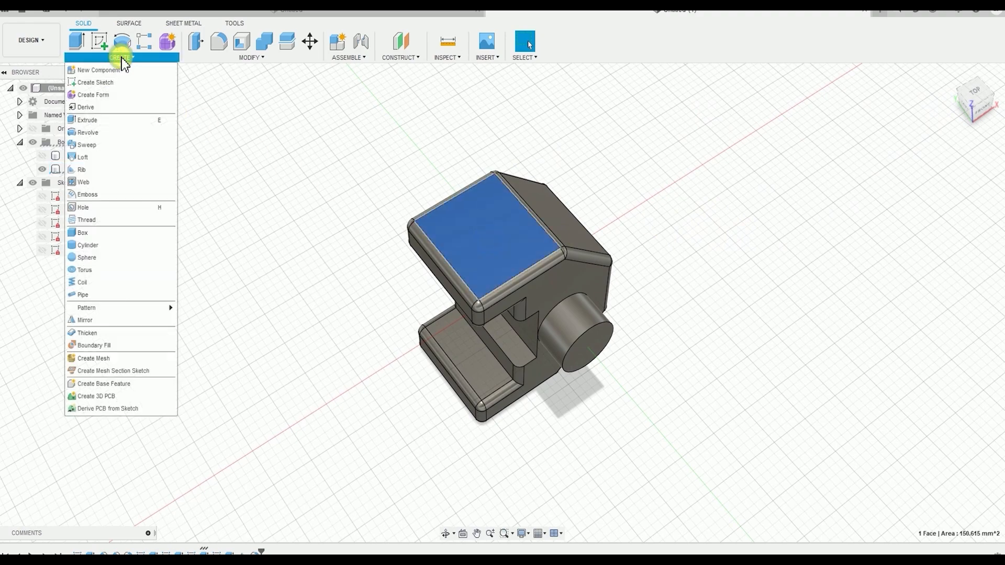
{"action": "left_click", "coordinate": [105, 84]}
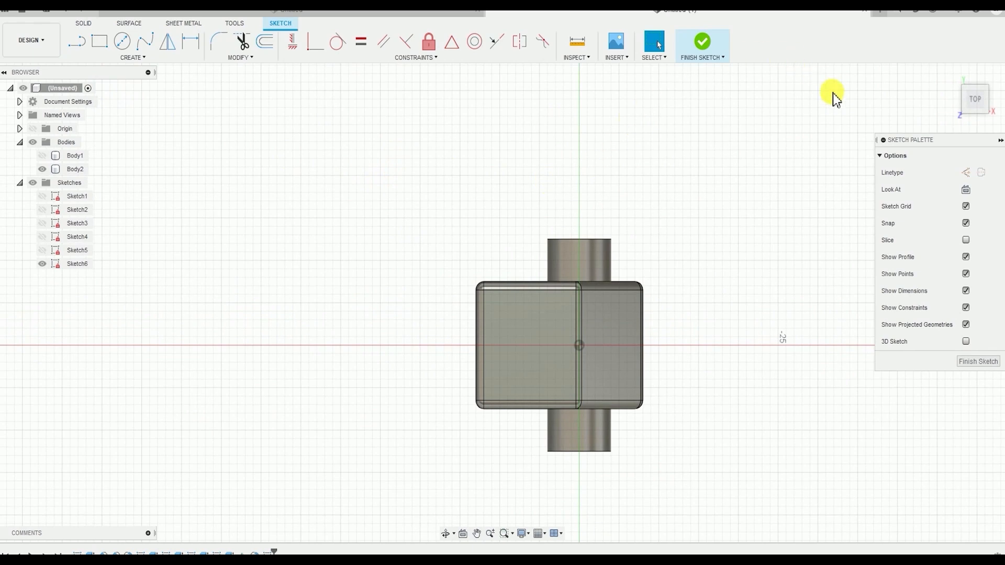
Place a rectangular sketch text frame across the jaw body, with the body's top view oriented so both bosses point sideways
{"action": "middle_click_drag", "start_coordinate": [681, 175], "coordinate": [537, 97]}
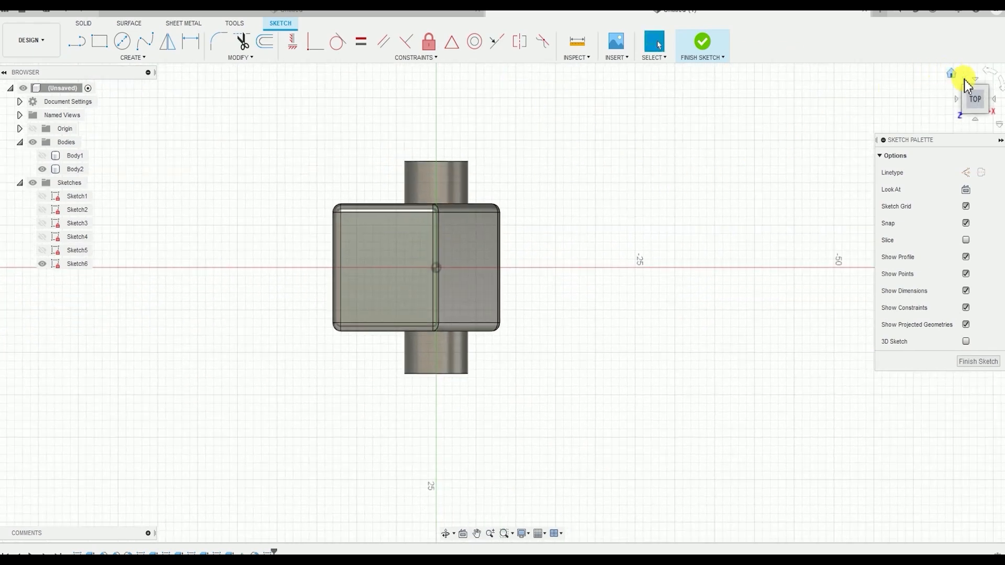
{"action": "middle_click_drag", "start_coordinate": [517, 206], "coordinate": [620, 193]}
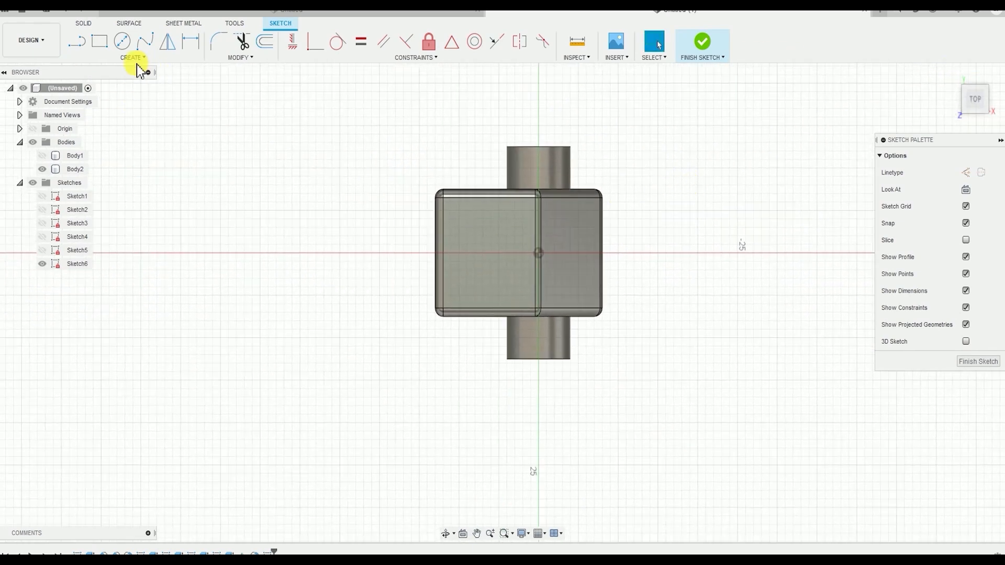
{"action": "mouse_move", "coordinate": [990, 74]}
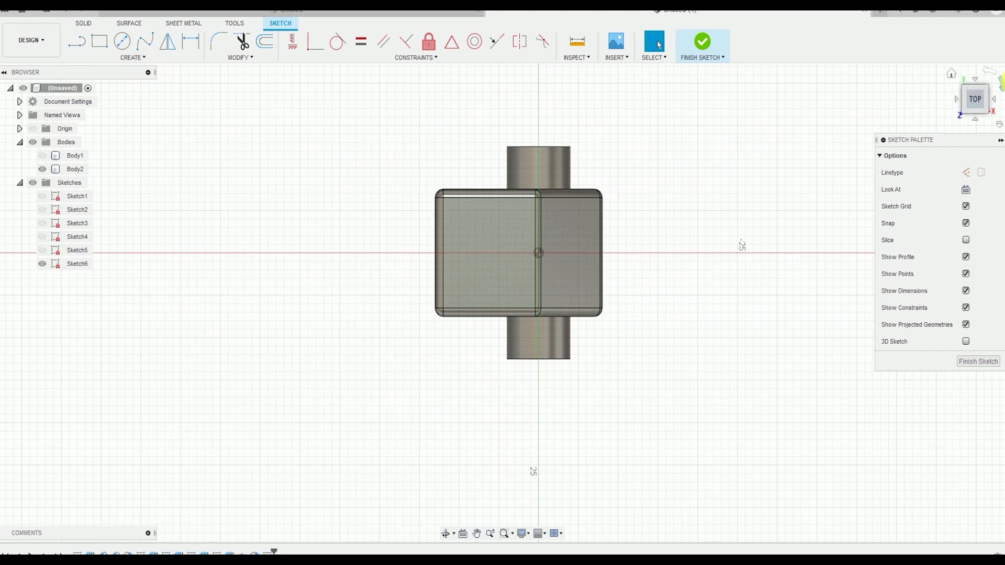
{"action": "left_click", "coordinate": [989, 75]}
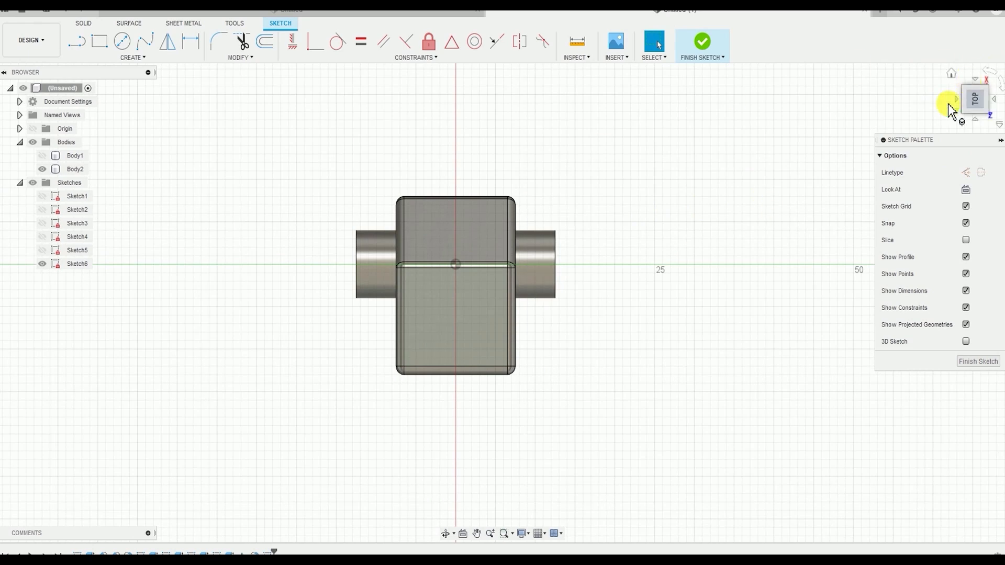
{"action": "middle_click_drag", "start_coordinate": [563, 279], "coordinate": [663, 226]}
{"action": "middle_click_drag", "start_coordinate": [558, 198], "coordinate": [377, 175]}
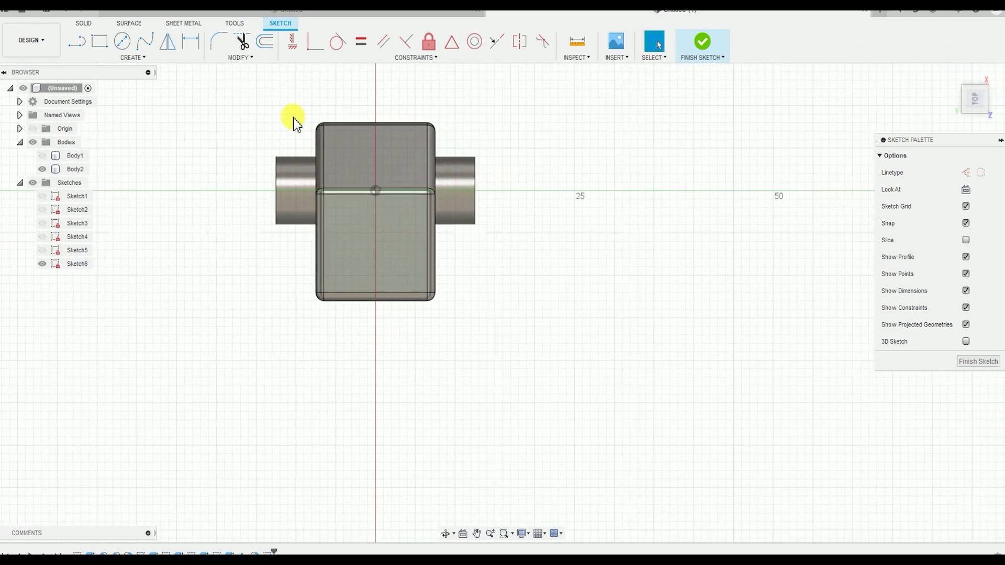
{"action": "left_click", "coordinate": [133, 58]}
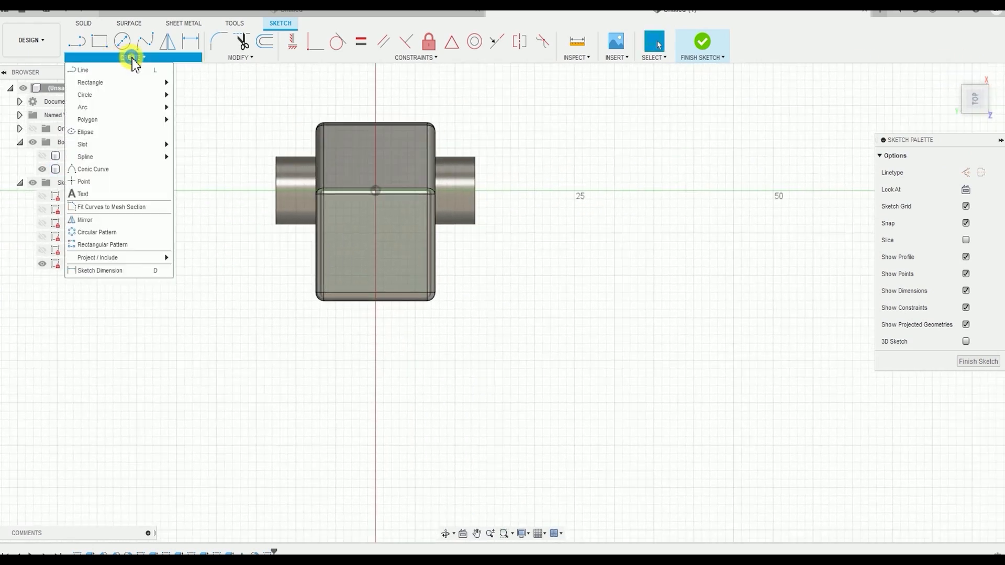
{"action": "left_click", "coordinate": [99, 196]}
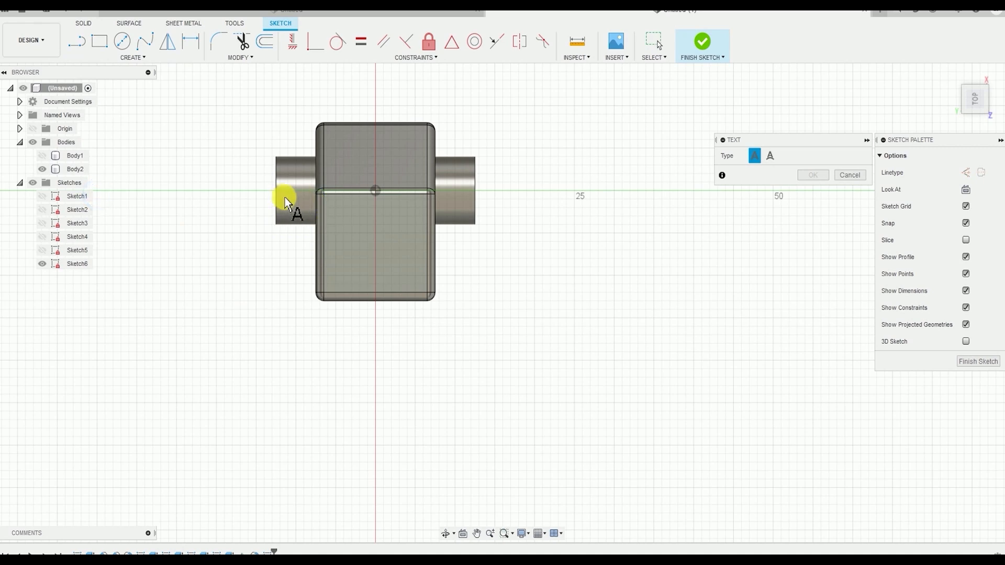
{"action": "left_click", "coordinate": [248, 173]}
{"action": "left_click", "coordinate": [550, 302]}
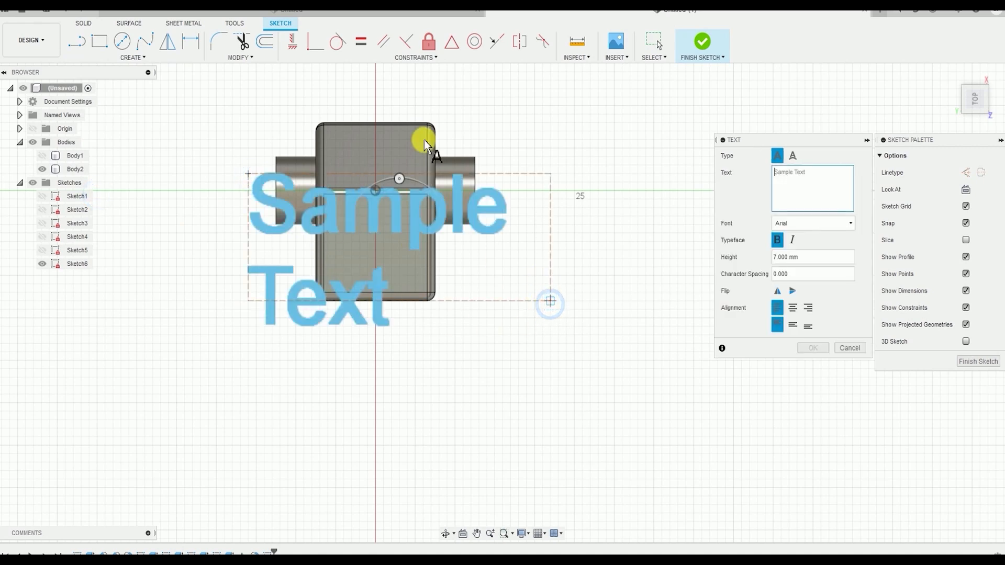
Enter 01 as the sketch text and create it in bold Arial at 7 mm height
{"action": "left_click", "coordinate": [806, 173]}
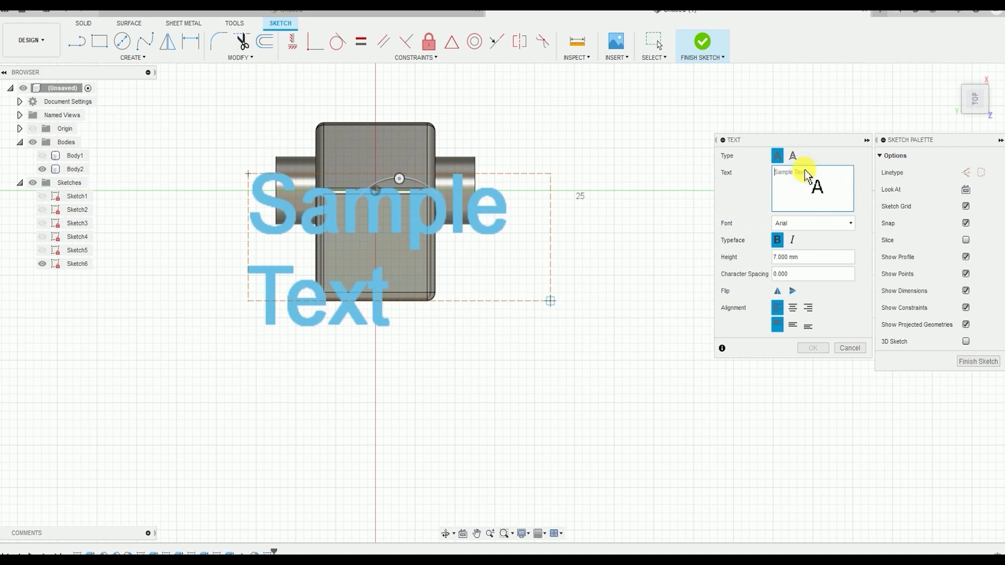
{"action": "type", "text": "01"}
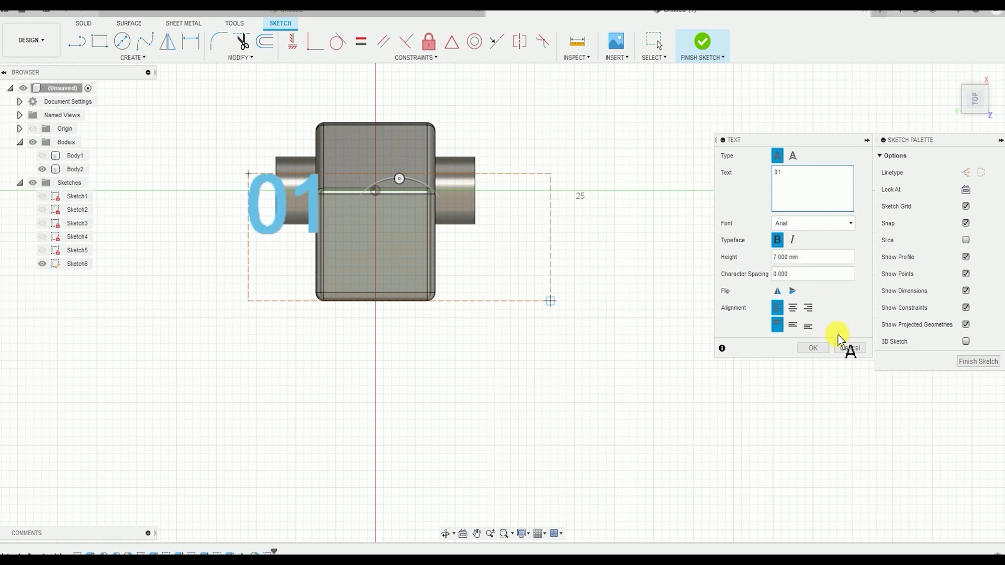
{"action": "left_click", "coordinate": [817, 349]}
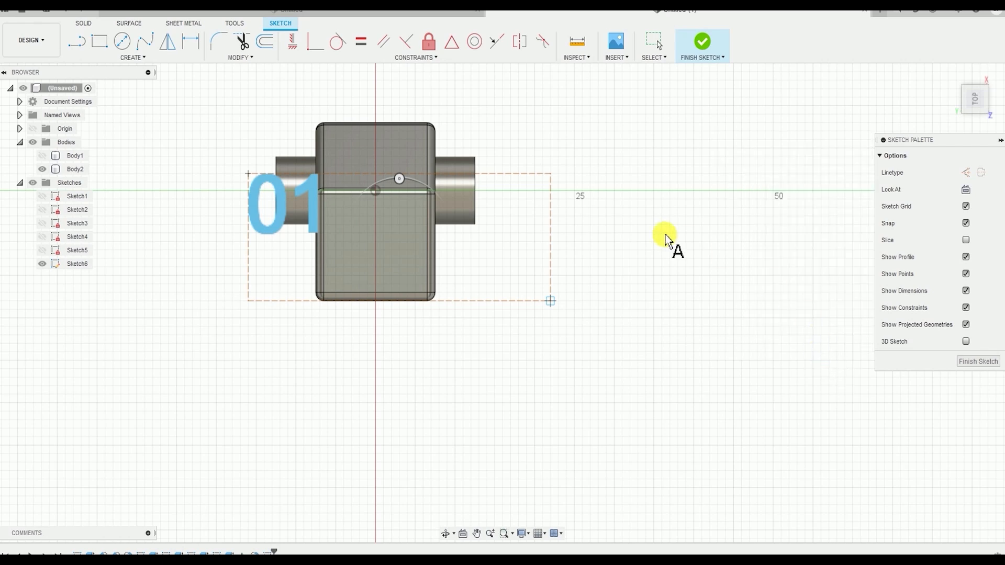
{"action": "key", "text": "Escape"}
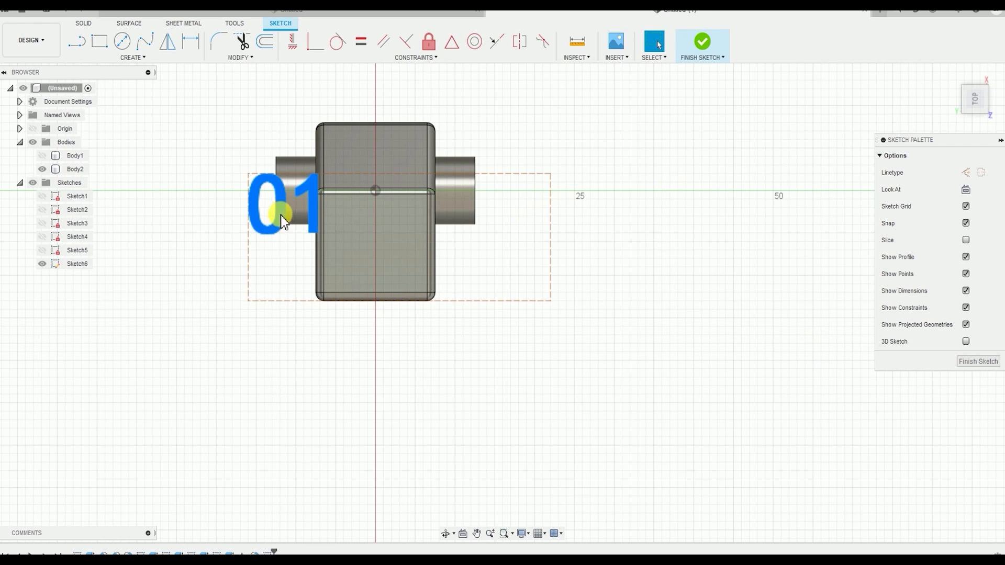
Move the 01 text to the middle of the jaw body's top face and finish the sketch
{"action": "mouse_move", "coordinate": [280, 215]}
{"action": "left_mouse_down"}
{"action": "mouse_move", "coordinate": [341, 226]}
{"action": "mouse_move", "coordinate": [368, 253]}
{"action": "mouse_move", "coordinate": [369, 244]}
{"action": "left_mouse_up"}
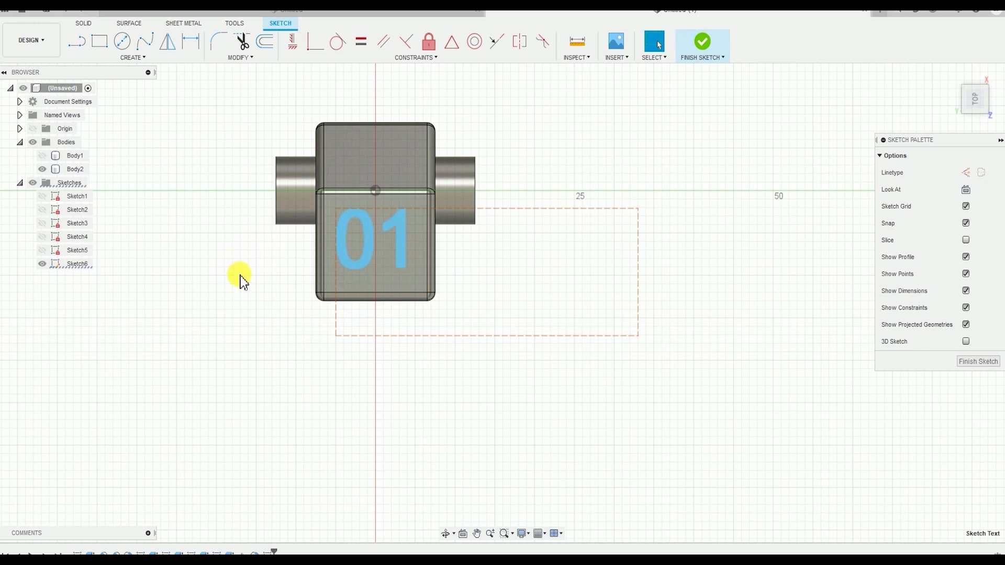
{"action": "left_click_drag", "start_coordinate": [402, 246], "coordinate": [405, 245]}
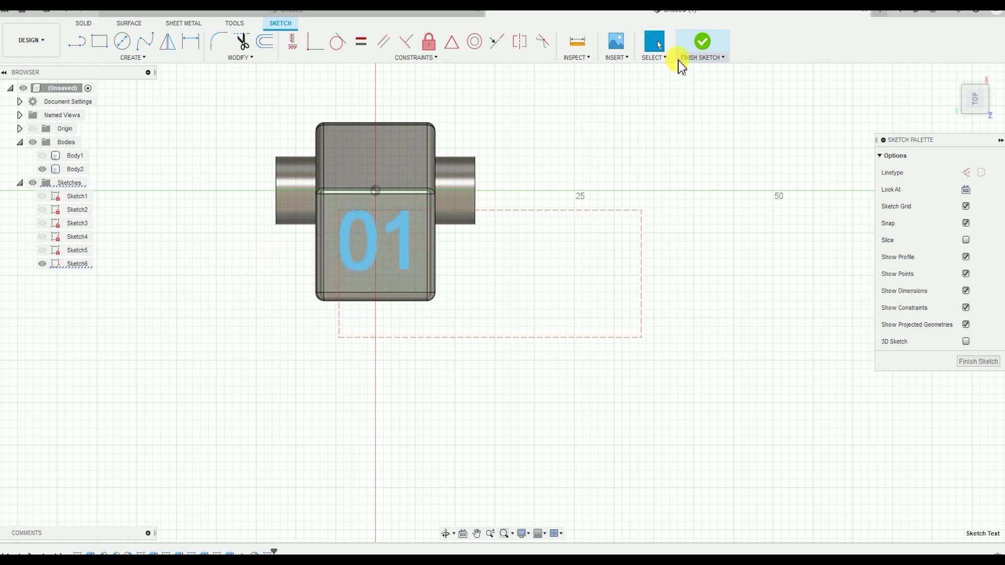
{"action": "left_click", "coordinate": [700, 50]}
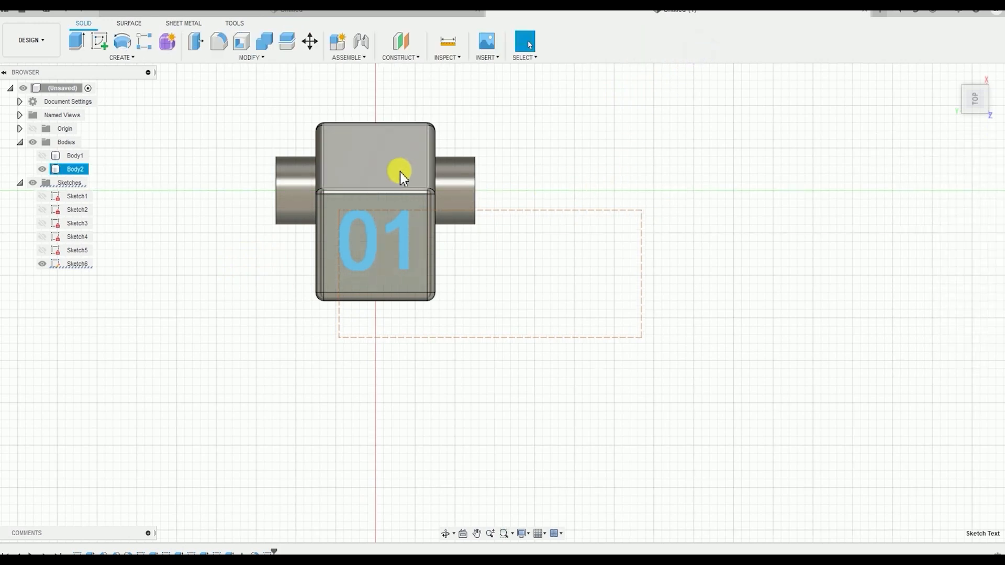
Extrude the 01 text by -1 mm as a cut to engrave it into the top face
{"action": "left_click", "coordinate": [135, 59]}
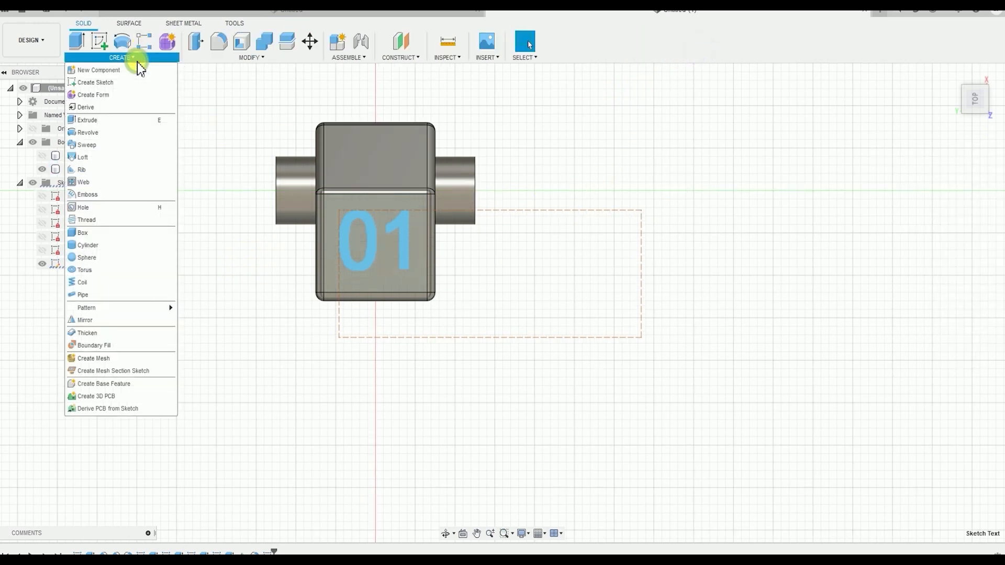
{"action": "left_click", "coordinate": [126, 122]}
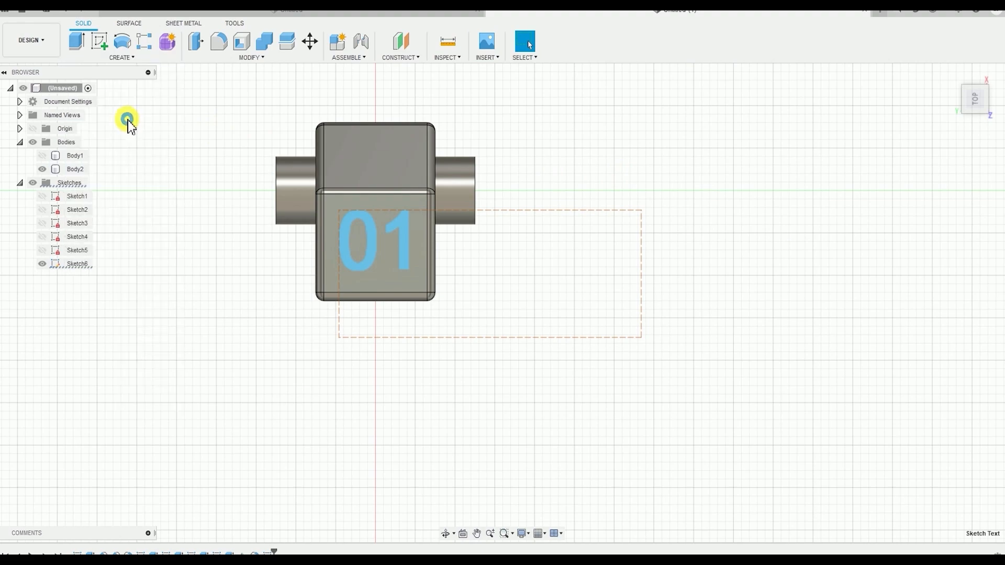
{"action": "left_click", "coordinate": [376, 236]}
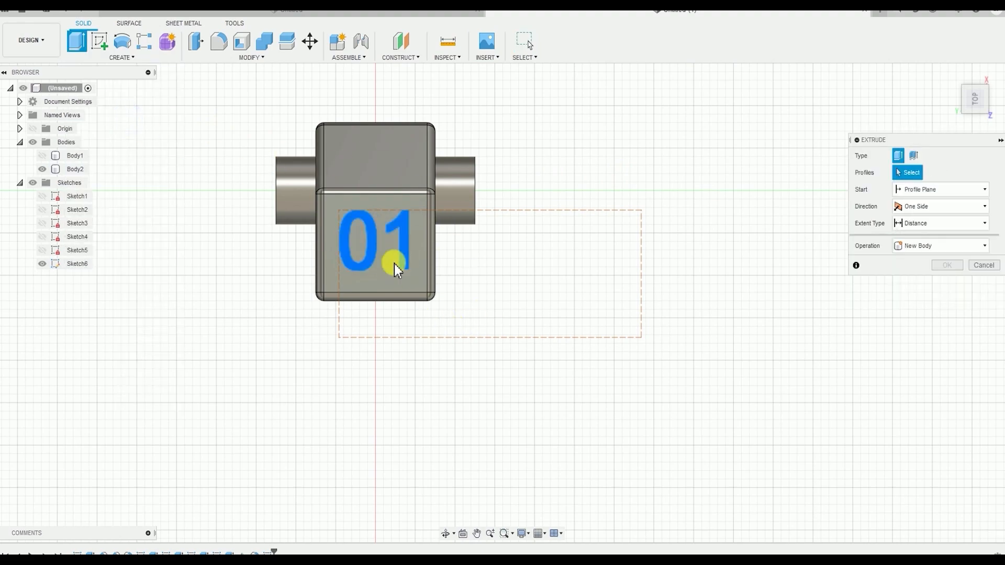
{"action": "left_click", "coordinate": [379, 240]}
{"action": "middle_click_drag", "start_coordinate": [505, 352], "coordinate": [549, 246], "text": "shift"}
{"action": "type", "text": "-1"}
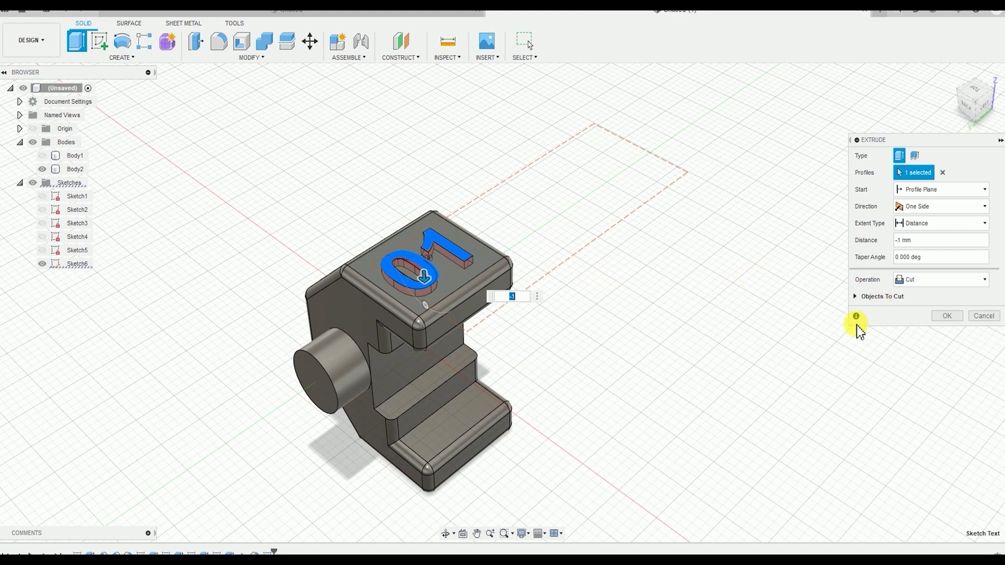
{"action": "left_click", "coordinate": [945, 317]}
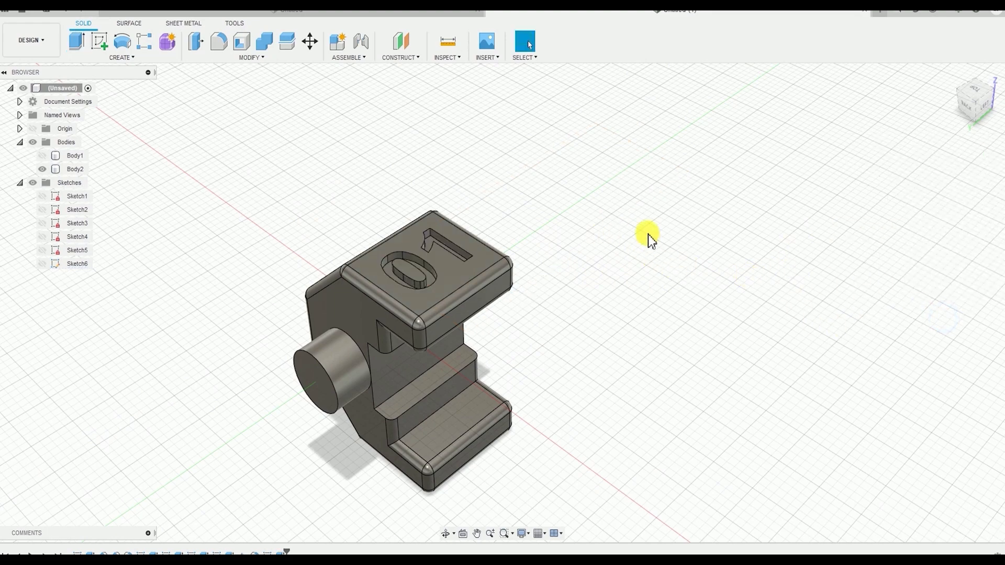
Make the hidden Body1 frame visible together with the engraved jaw body and view both
{"action": "middle_click_drag", "start_coordinate": [676, 283], "coordinate": [590, 251], "text": "shift"}
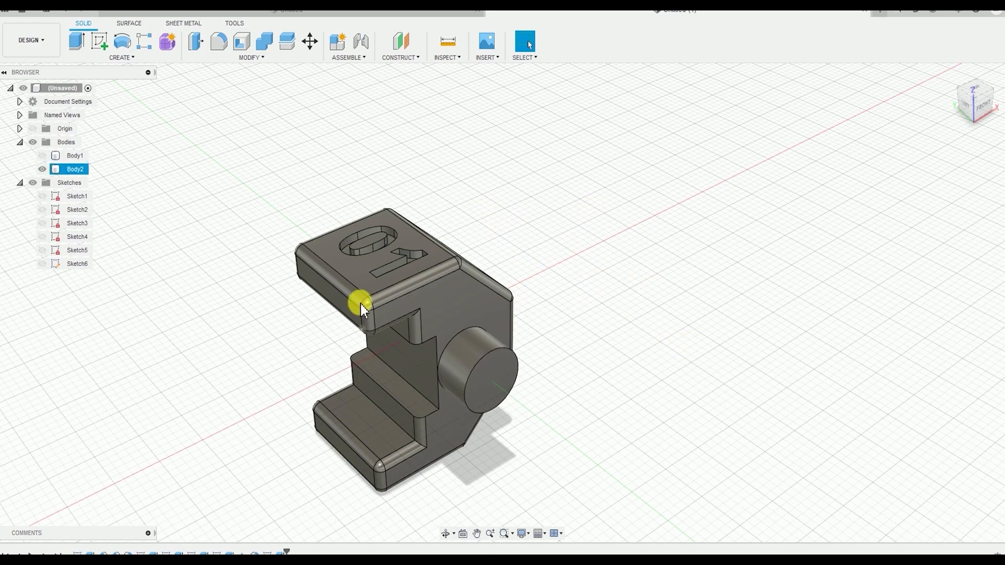
{"action": "middle_click_drag", "start_coordinate": [529, 317], "coordinate": [577, 358]}
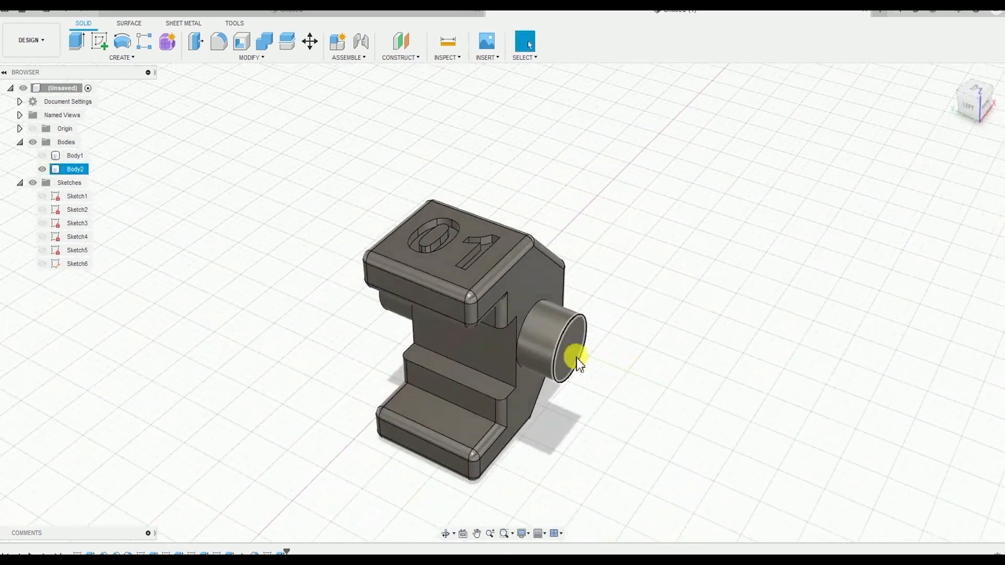
{"action": "left_click", "coordinate": [42, 157]}
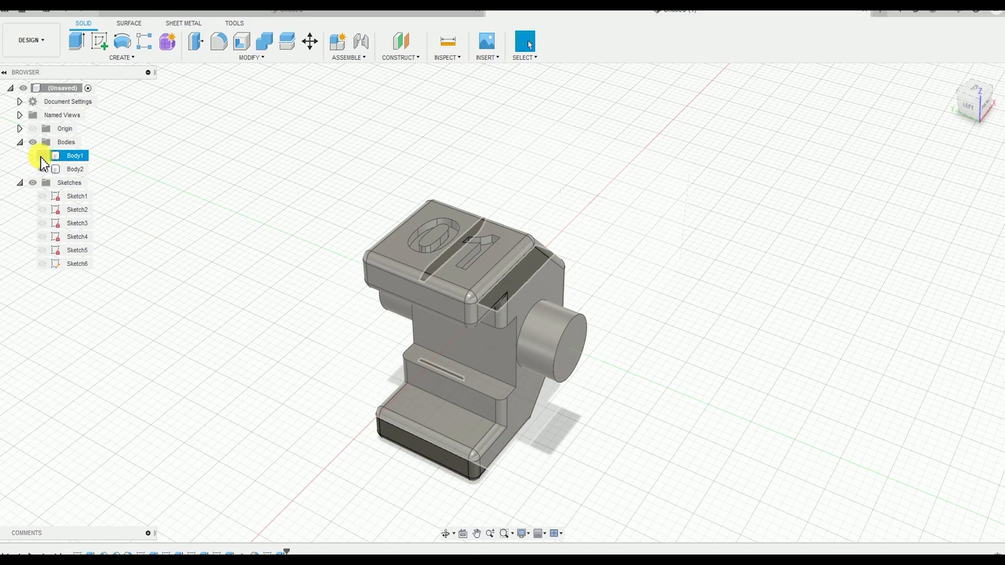
{"action": "left_click", "coordinate": [42, 157]}
{"action": "middle_click_drag", "start_coordinate": [620, 253], "coordinate": [671, 240], "text": "shift"}
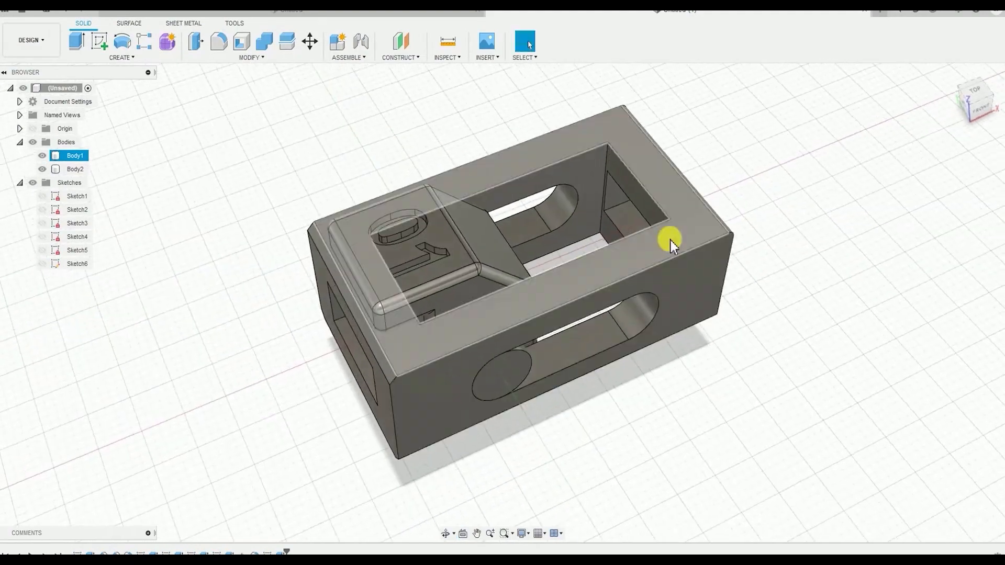
{"action": "scroll", "coordinate": [662, 249], "scroll_direction": "down", "scroll_amount": 3}
{"action": "left_click", "coordinate": [77, 156]}
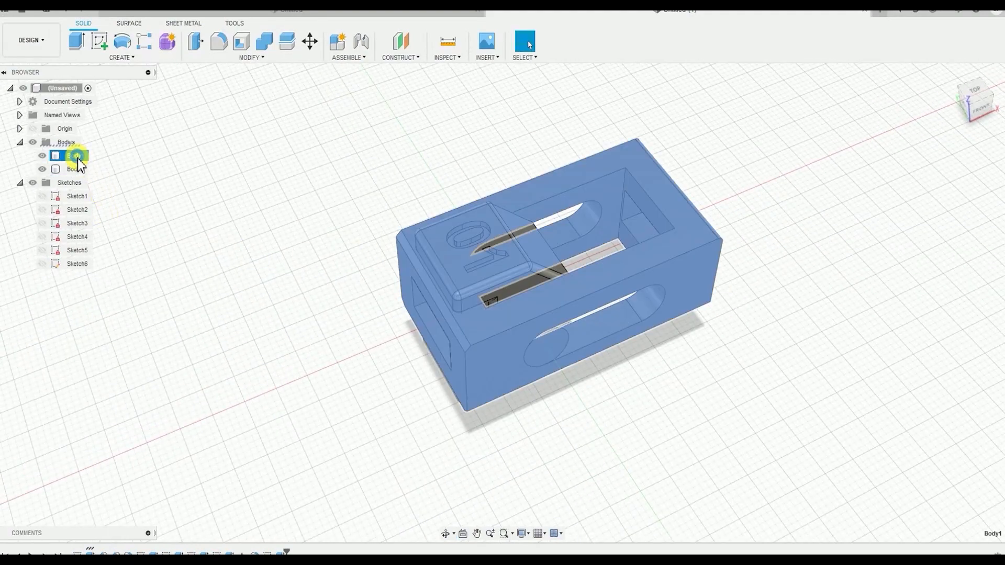
{"action": "left_click", "coordinate": [81, 169]}
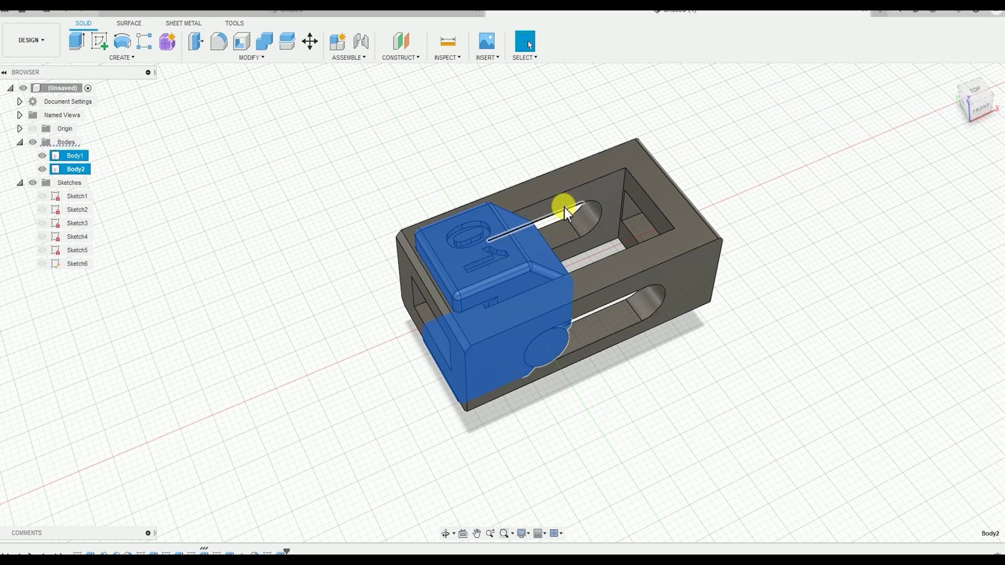
{"action": "left_click", "coordinate": [739, 359]}
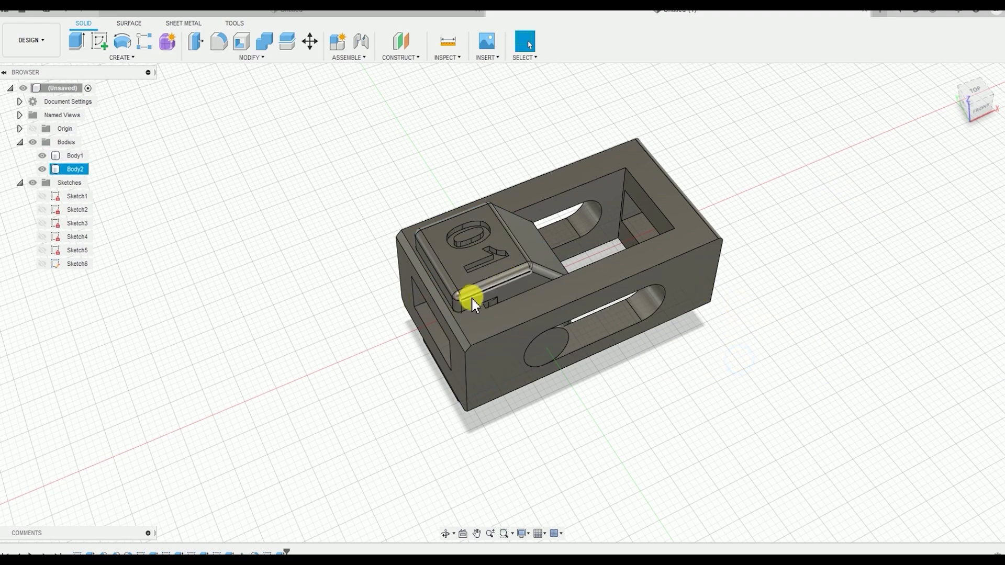
Create a separate component from each of the two bodies, the frame Body1 and the jaw Body2
{"action": "middle_click_drag", "start_coordinate": [471, 292], "coordinate": [487, 202], "text": "shift"}
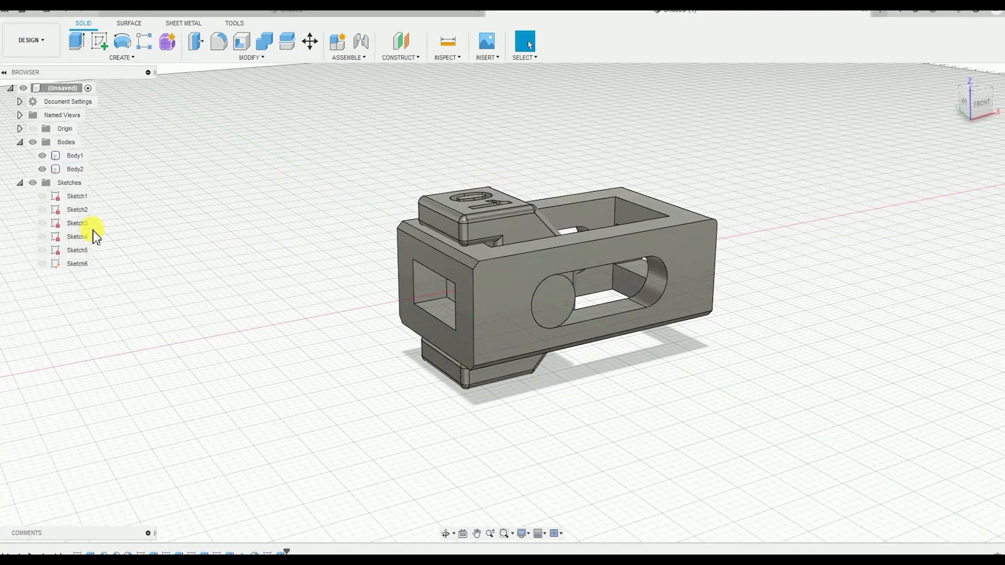
{"action": "right_click", "coordinate": [75, 160]}
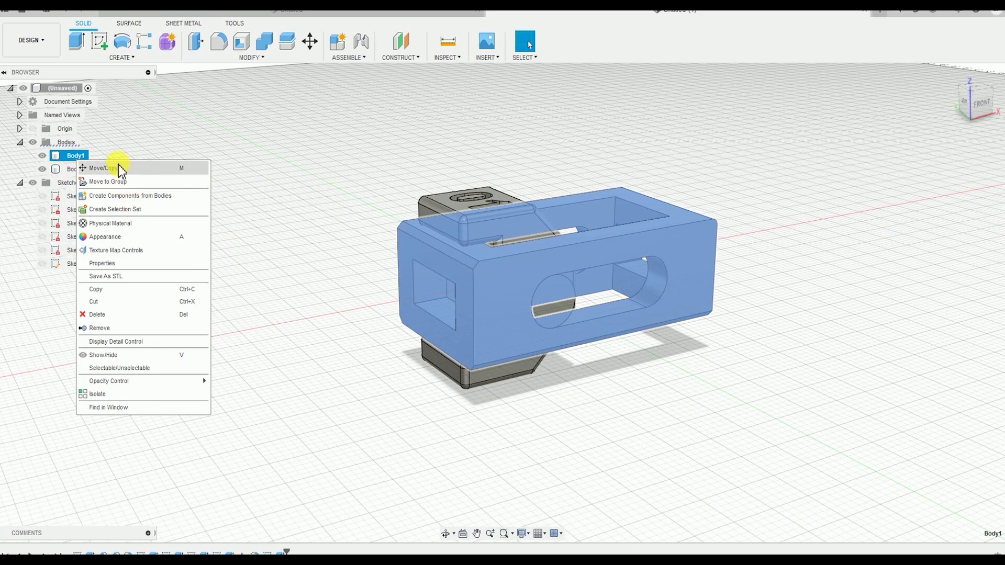
{"action": "left_click", "coordinate": [103, 198]}
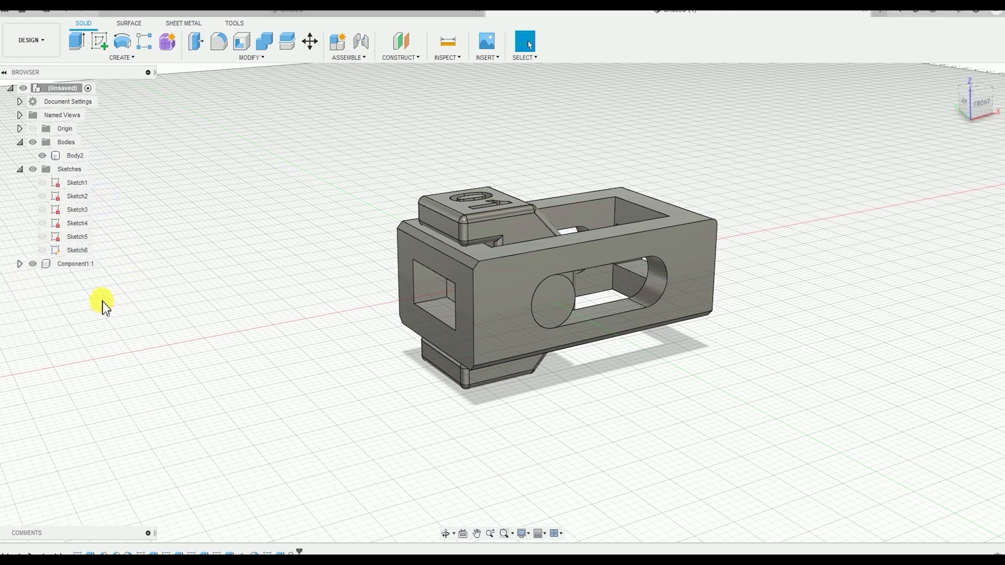
{"action": "right_click", "coordinate": [71, 159]}
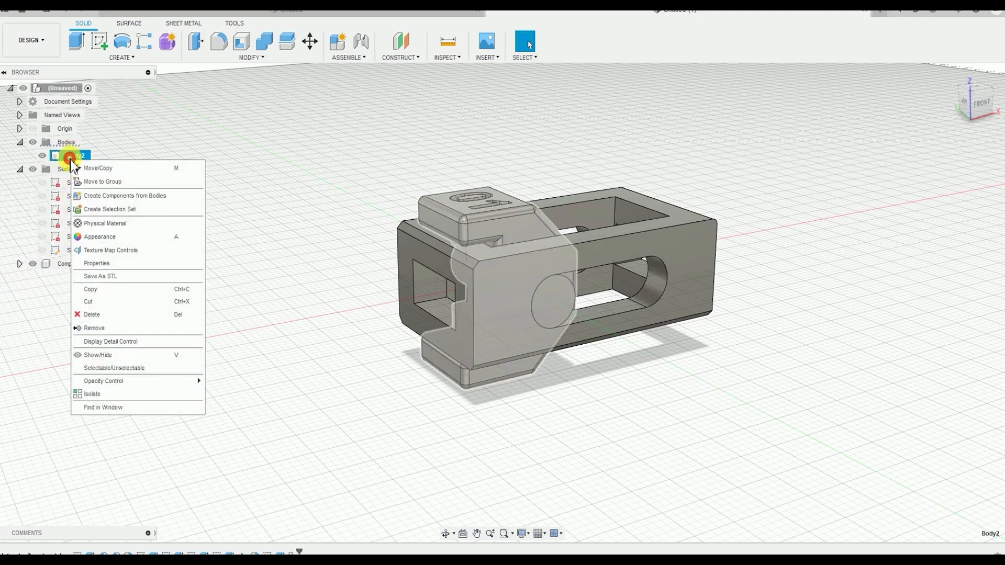
{"action": "left_click", "coordinate": [103, 199]}
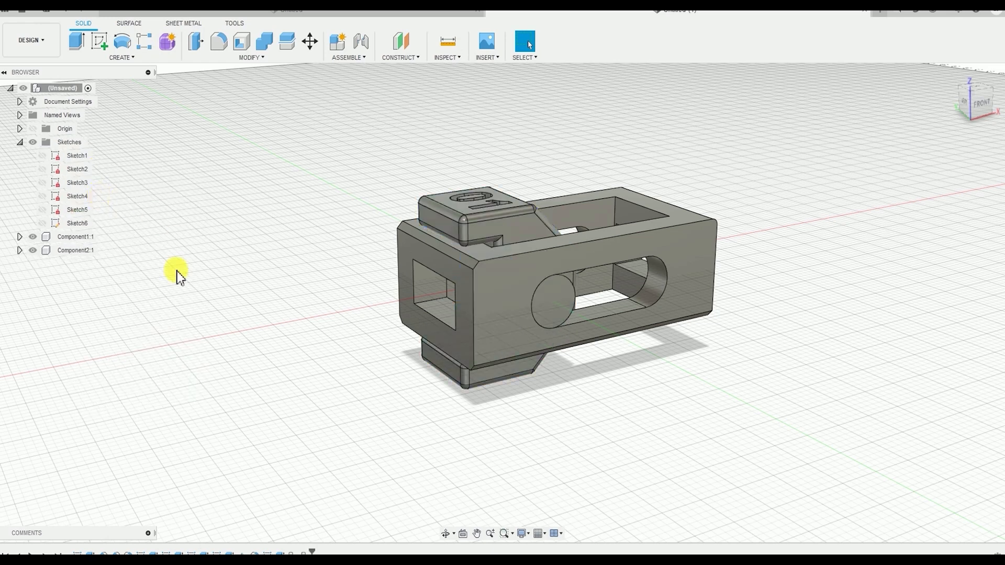
{"action": "left_click", "coordinate": [81, 254]}
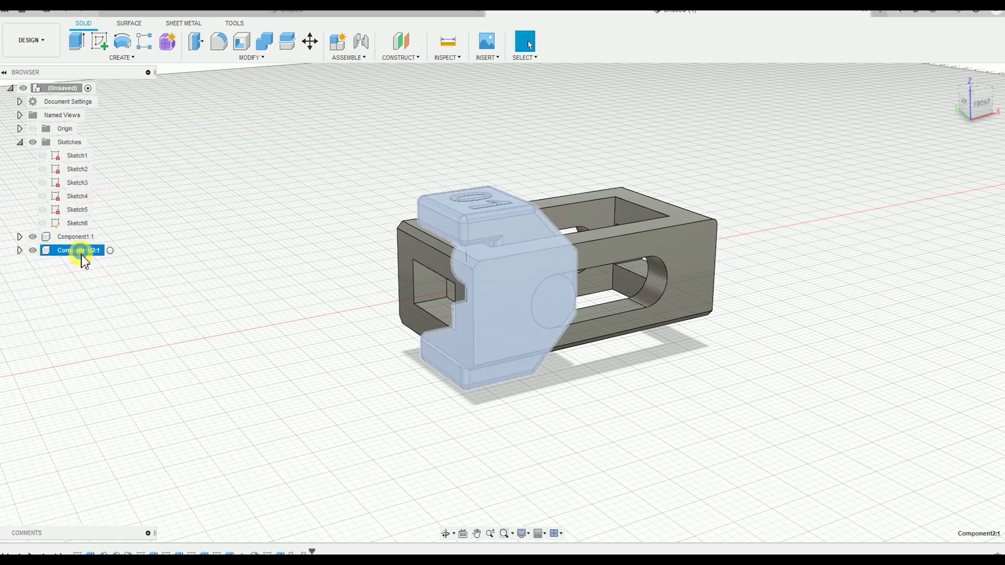
{"action": "left_click", "coordinate": [73, 240]}
{"action": "left_click", "coordinate": [72, 252]}
{"action": "left_click", "coordinate": [131, 292]}
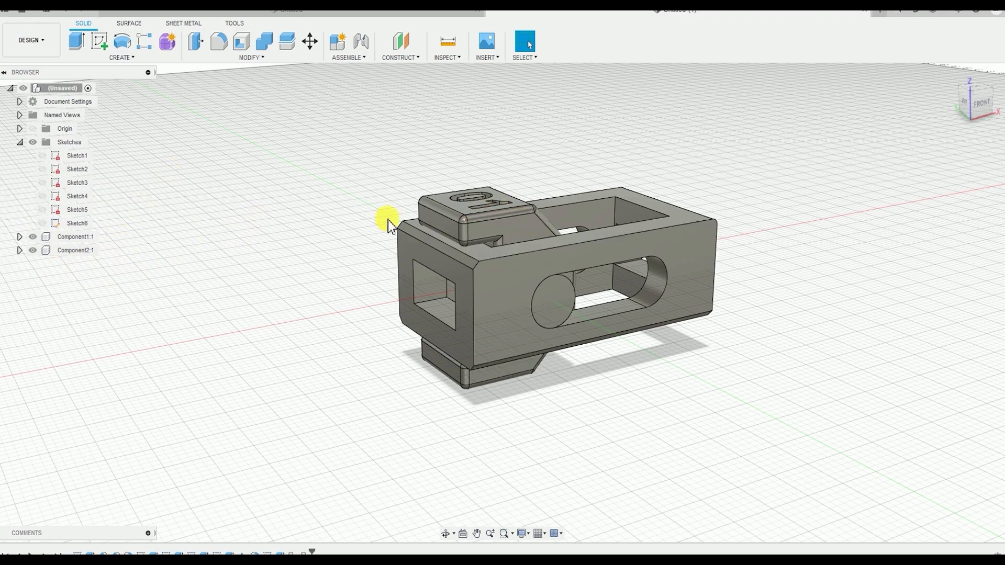
Move the jaw and frame components freely apart, and revert both to their original positions
{"action": "middle_click_drag", "start_coordinate": [287, 231], "coordinate": [319, 282], "text": "shift"}
{"action": "middle_click_drag", "start_coordinate": [353, 243], "coordinate": [348, 202], "text": "shift"}
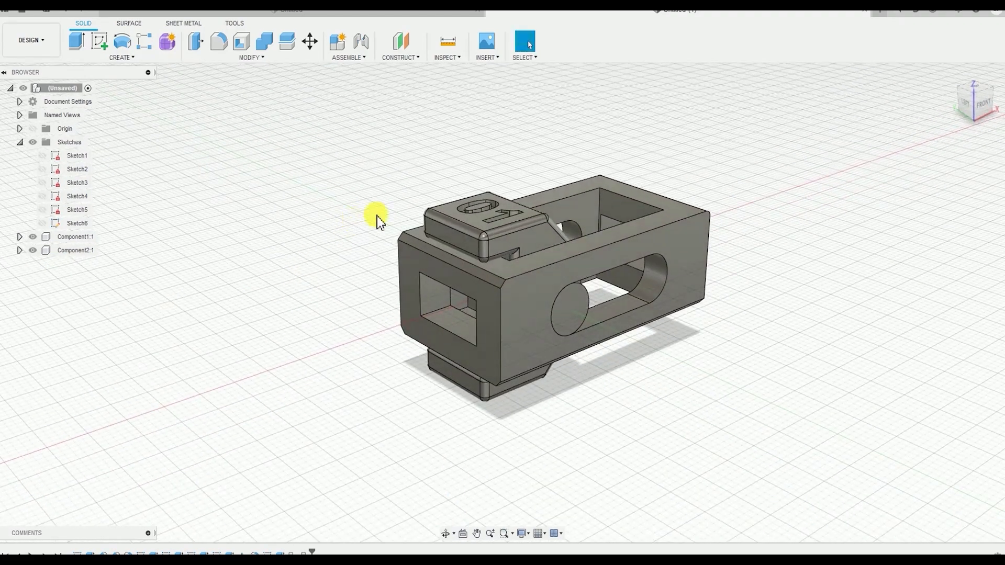
{"action": "left_click_drag", "start_coordinate": [514, 246], "coordinate": [530, 121]}
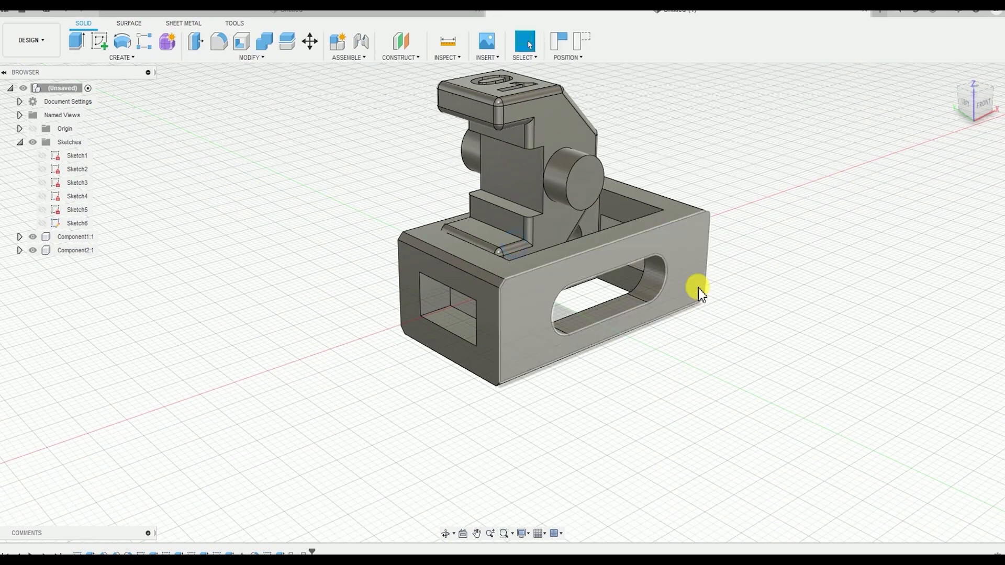
{"action": "left_click_drag", "start_coordinate": [679, 238], "coordinate": [641, 386]}
{"action": "left_click_drag", "start_coordinate": [548, 190], "coordinate": [406, 207]}
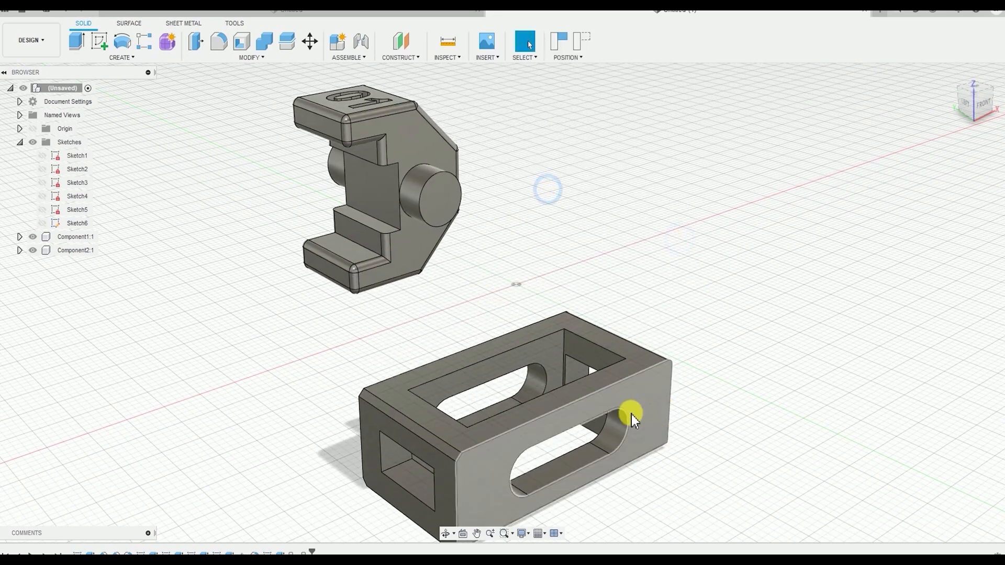
{"action": "left_click_drag", "start_coordinate": [631, 419], "coordinate": [872, 247]}
{"action": "left_click_drag", "start_coordinate": [419, 152], "coordinate": [330, 213]}
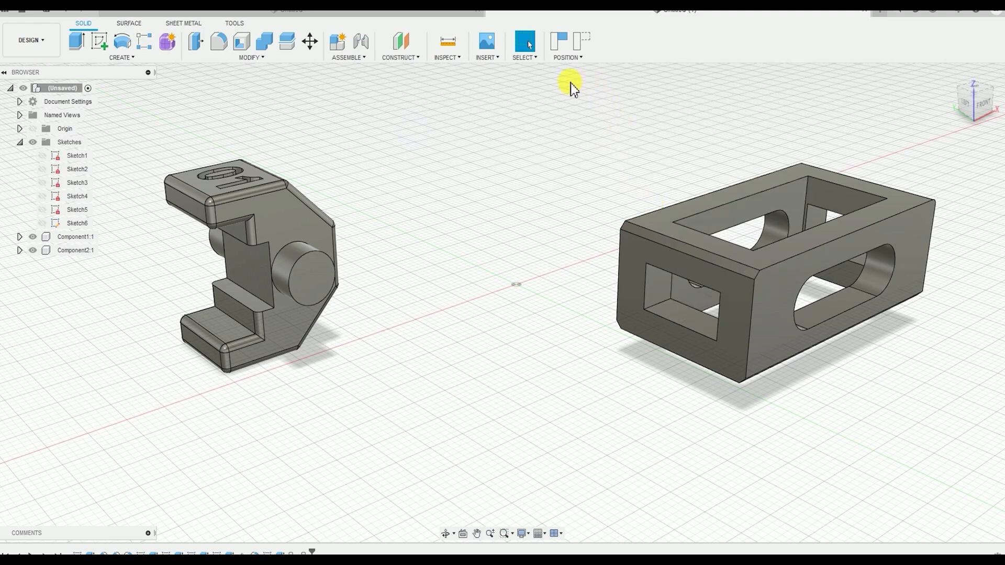
{"action": "left_click", "coordinate": [581, 38]}
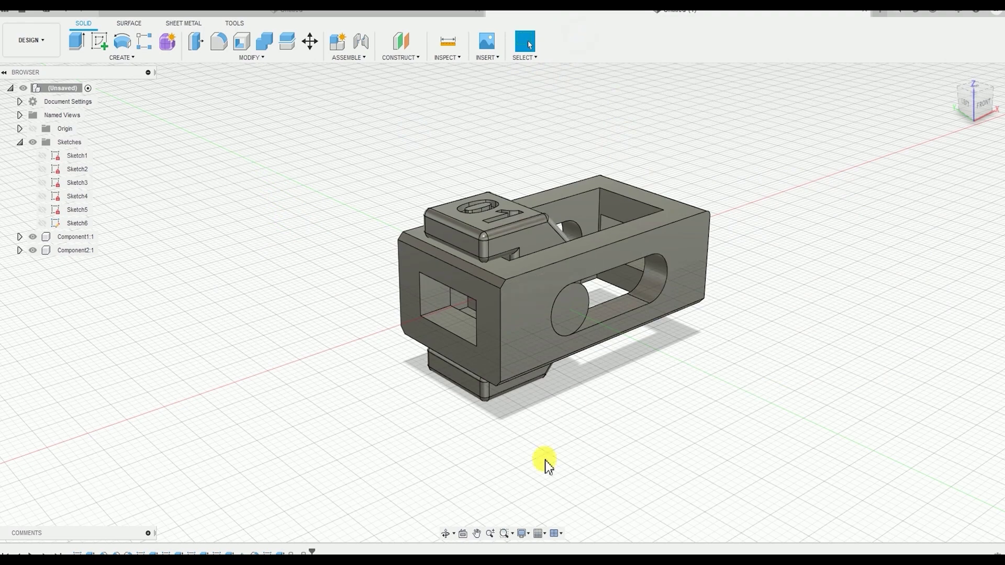
{"action": "middle_click_drag", "start_coordinate": [652, 362], "coordinate": [602, 359], "text": "shift"}
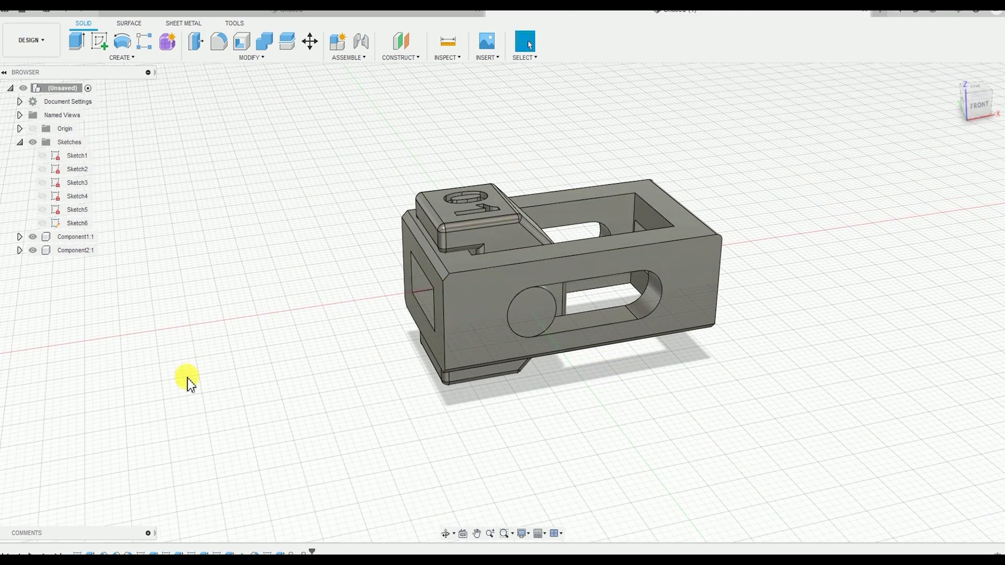
{"action": "left_click", "coordinate": [92, 241]}
{"action": "left_click", "coordinate": [93, 253]}
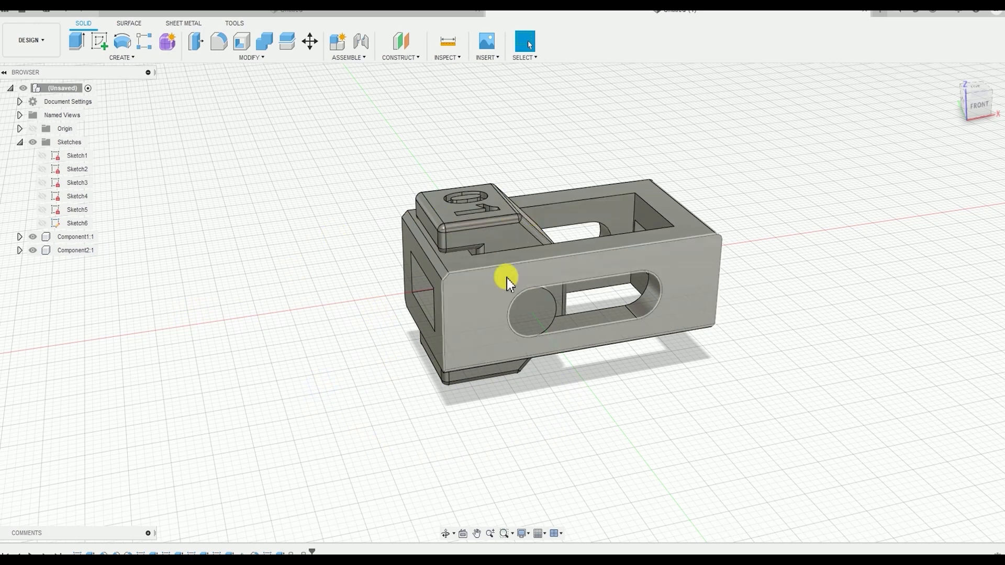
{"action": "left_click", "coordinate": [494, 290]}
{"action": "left_click", "coordinate": [72, 251]}
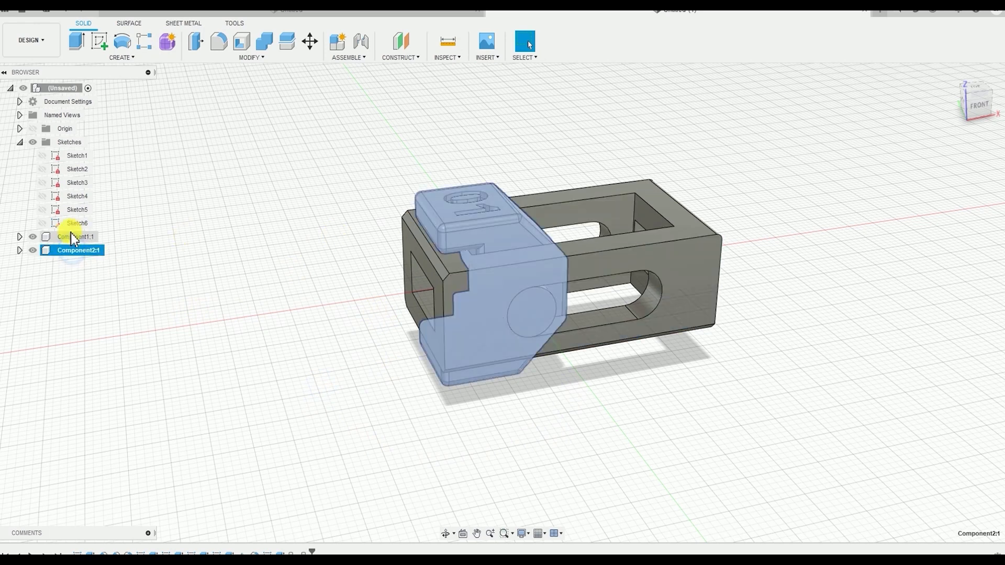
{"action": "left_click", "coordinate": [67, 240]}
{"action": "left_click", "coordinate": [196, 229]}
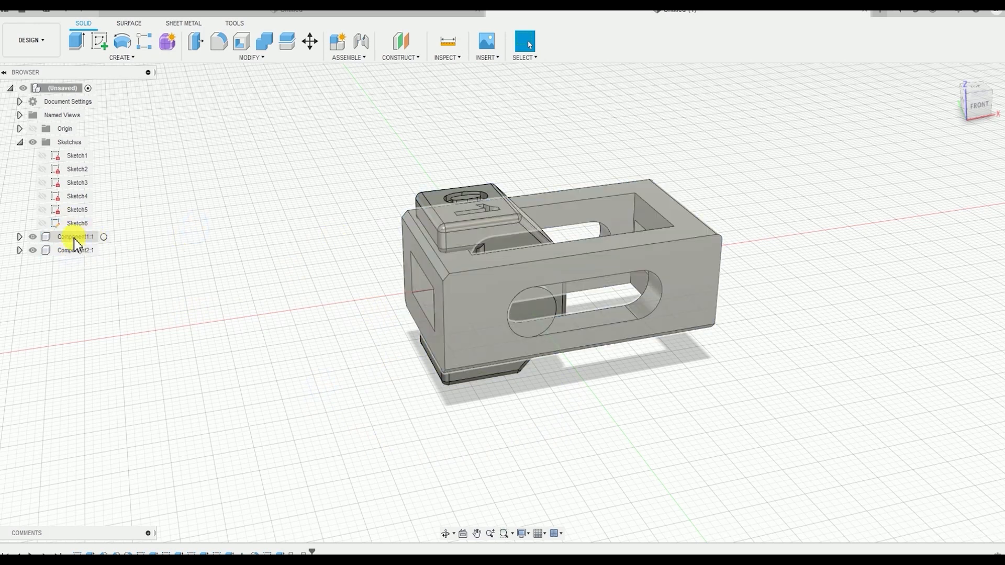
Ground the frame component Component1:1 so it is fixed in place
{"action": "right_click", "coordinate": [72, 238]}
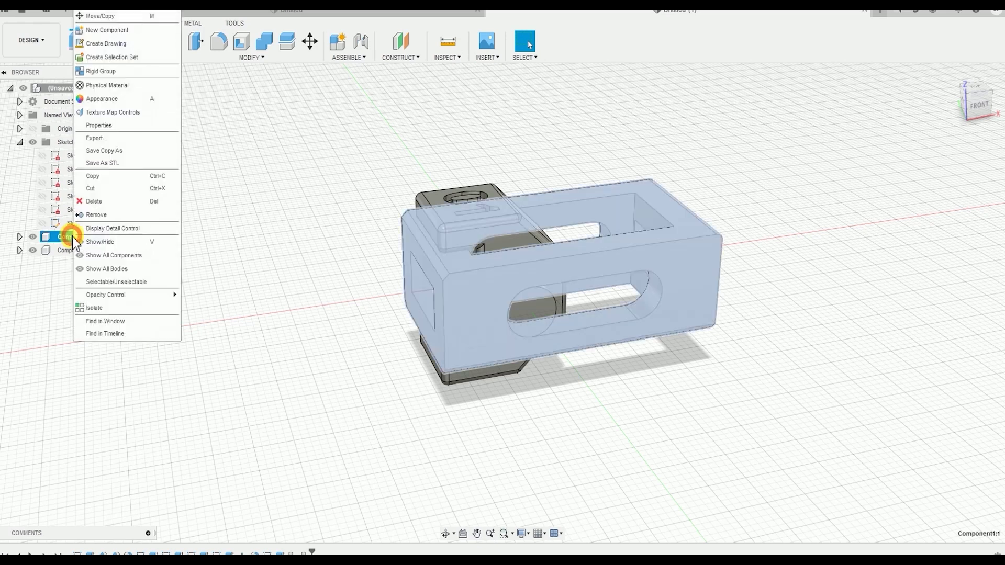
{"action": "left_click", "coordinate": [107, 16]}
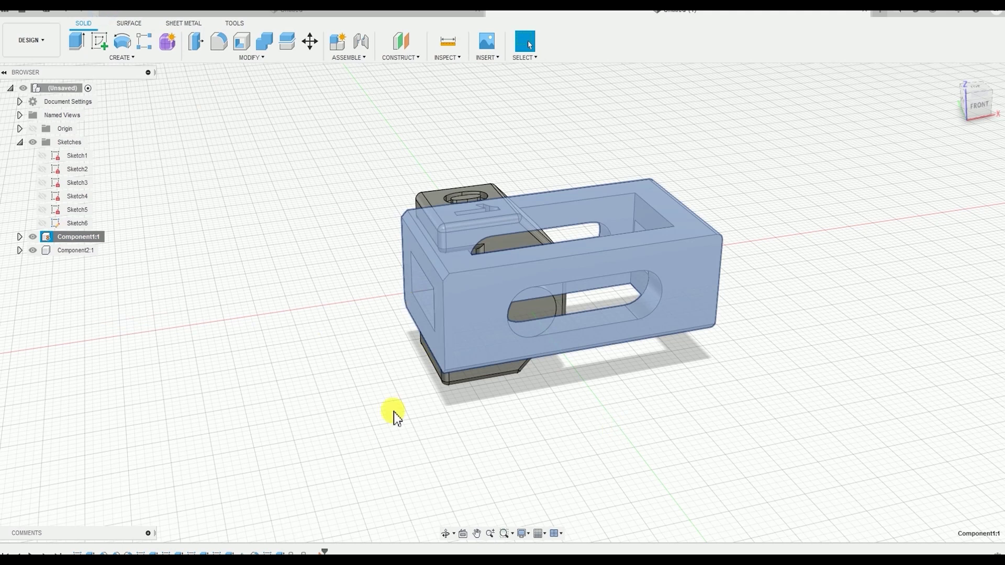
{"action": "left_click", "coordinate": [349, 422]}
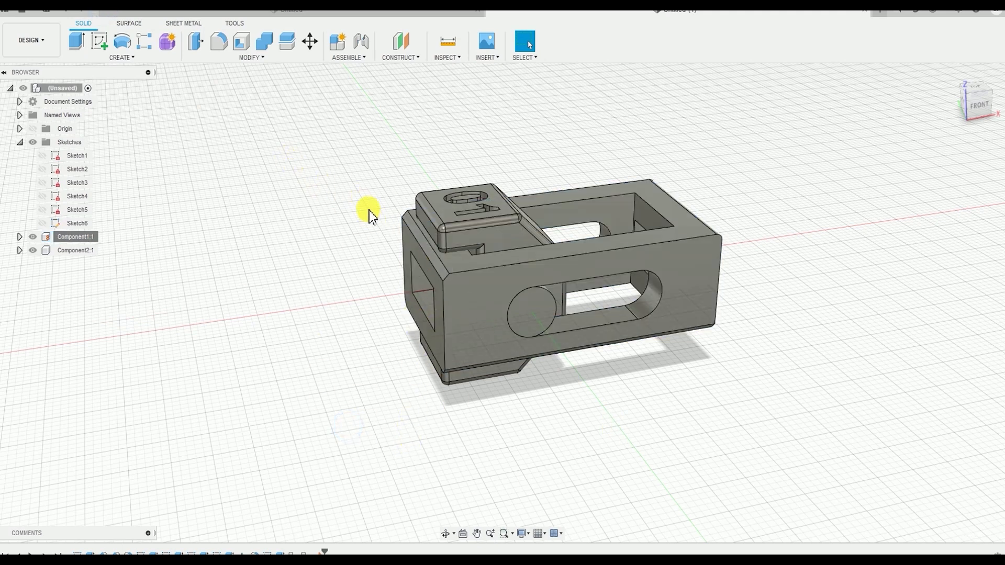
Start a Joint and snap its Component 1 to the centre of the jaw's round side boss end face
{"action": "left_click", "coordinate": [352, 57]}
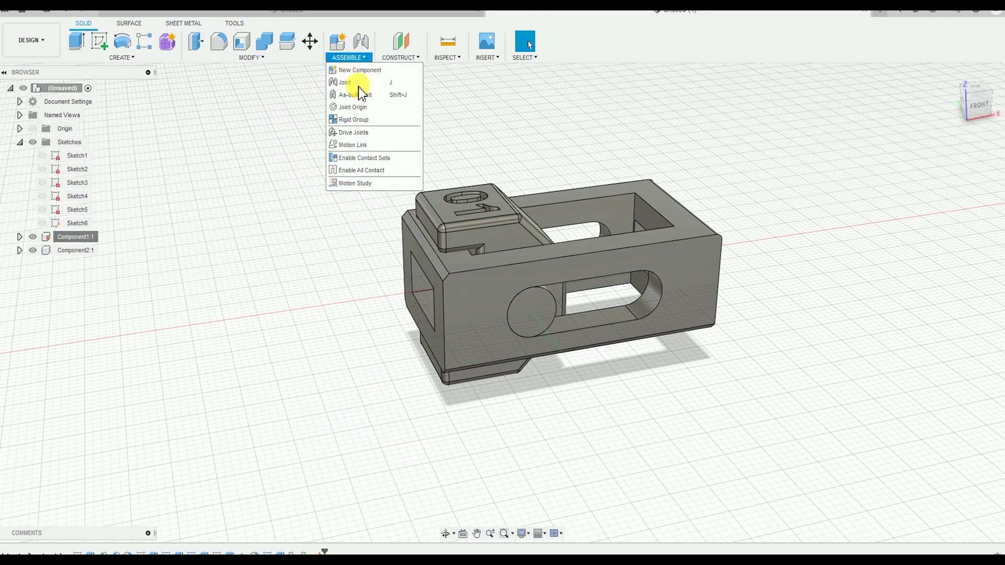
{"action": "left_click", "coordinate": [355, 84]}
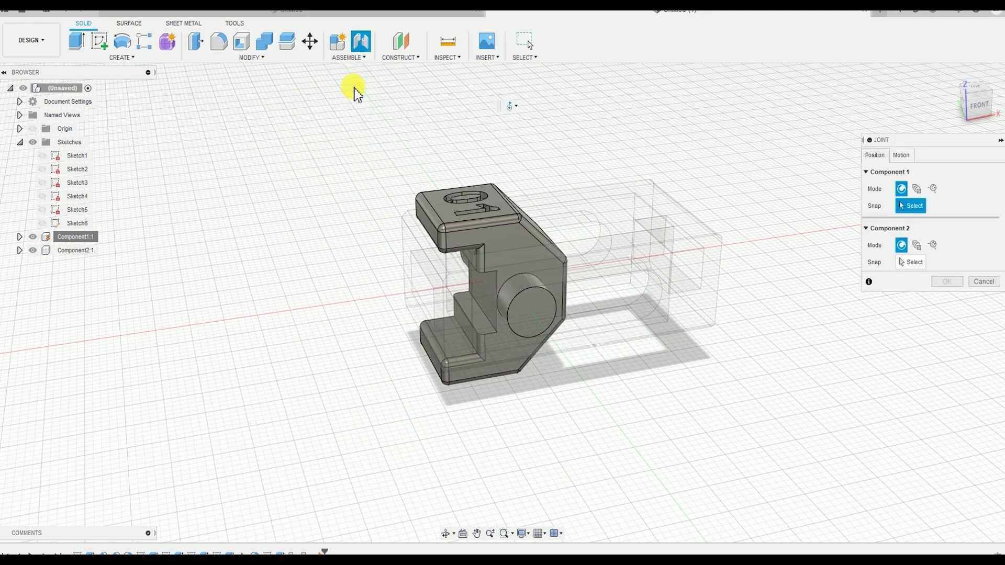
{"action": "middle_click_drag", "start_coordinate": [422, 292], "coordinate": [413, 281]}
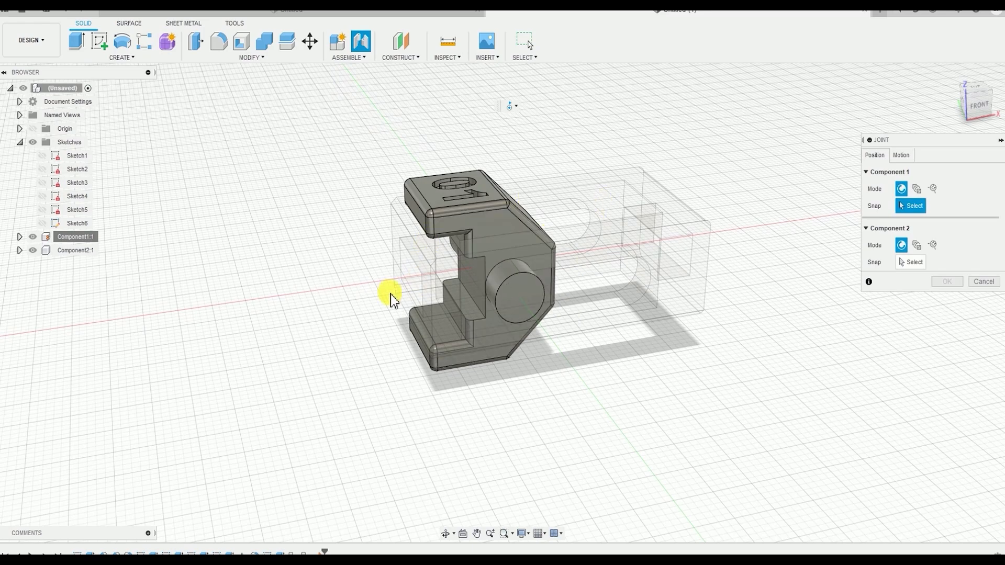
{"action": "middle_click_drag", "start_coordinate": [562, 315], "coordinate": [507, 265], "text": "shift"}
{"action": "scroll", "coordinate": [515, 309], "scroll_direction": "up", "scroll_amount": 3}
{"action": "scroll", "coordinate": [510, 253], "scroll_direction": "up", "scroll_amount": 3}
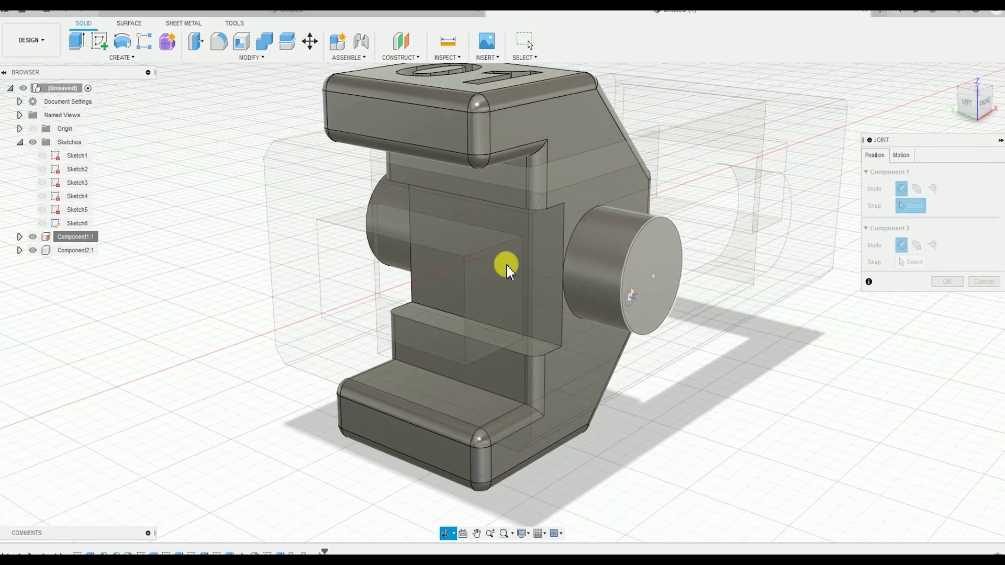
{"action": "left_click", "coordinate": [654, 281]}
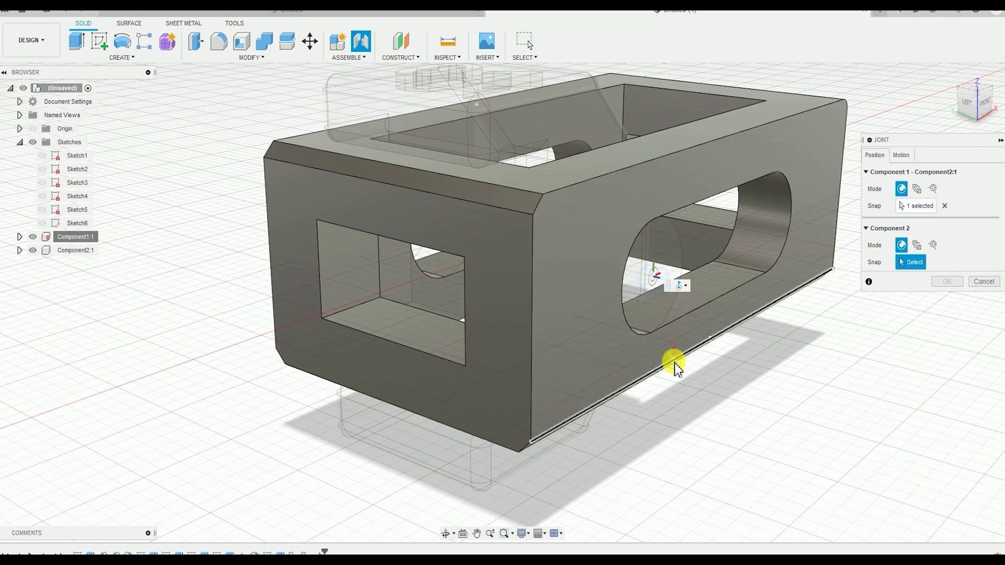
Snap the joint's Component 2 to the middle of the slot on the frame's side face and flip the alignment
{"action": "middle_click_drag", "start_coordinate": [674, 364], "coordinate": [640, 353], "text": "shift"}
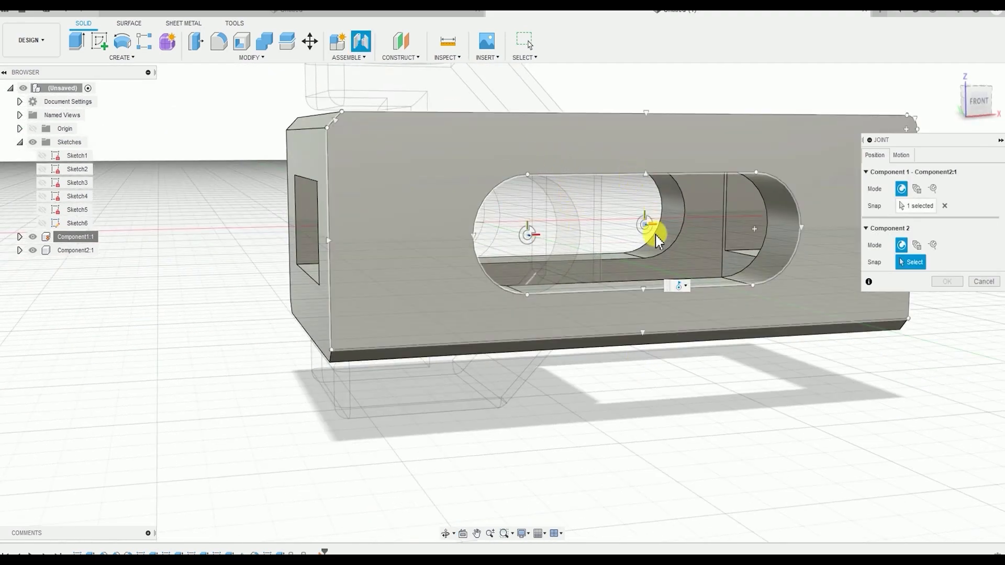
{"action": "middle_click_drag", "start_coordinate": [696, 240], "coordinate": [677, 254]}
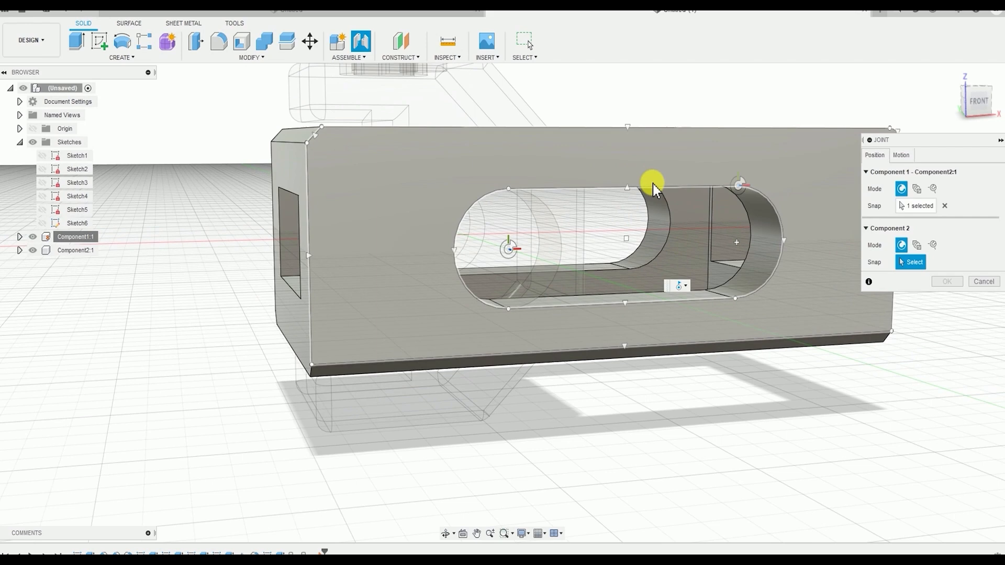
{"action": "left_click", "coordinate": [631, 246]}
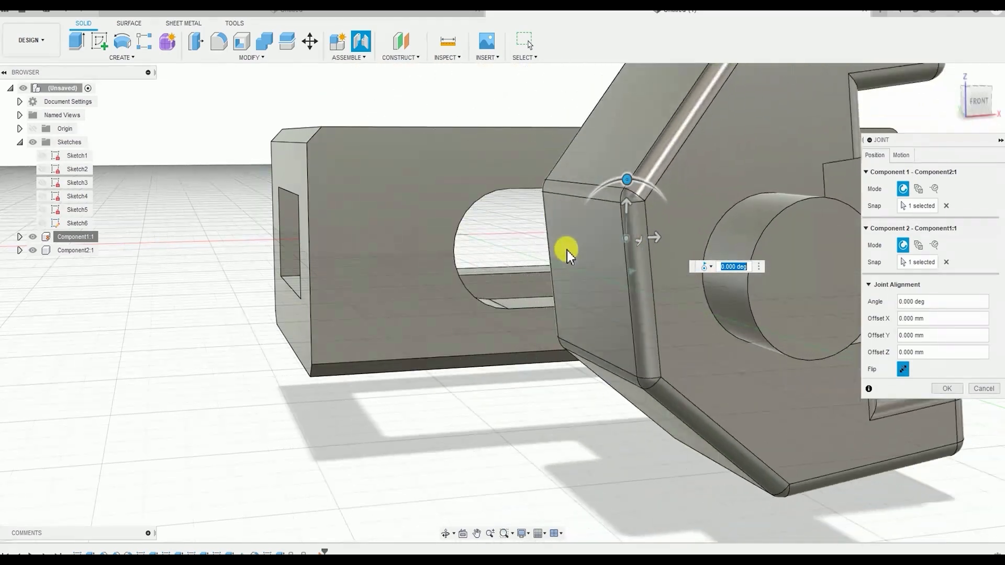
{"action": "middle_click_drag", "start_coordinate": [567, 250], "coordinate": [624, 286], "text": "shift"}
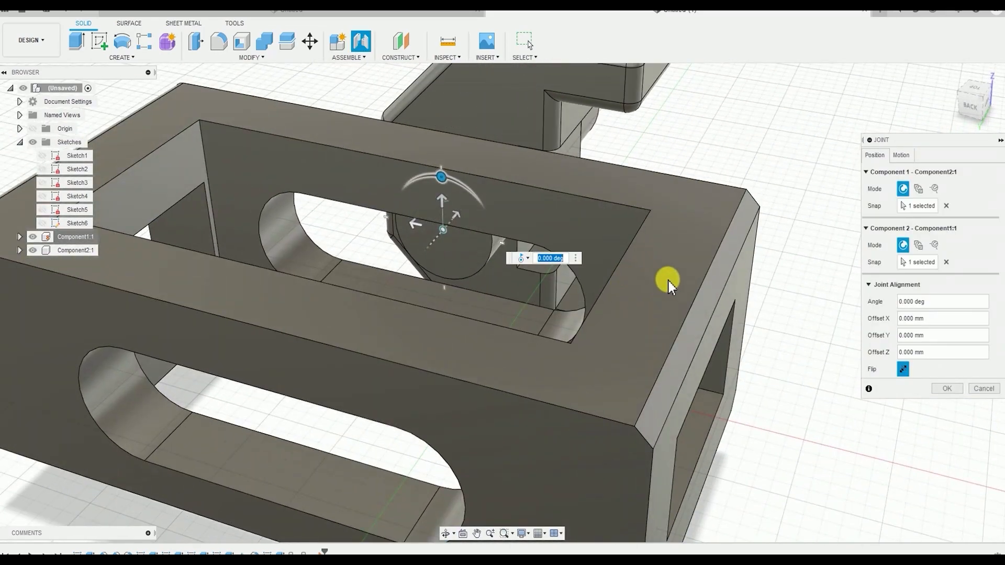
{"action": "middle_click_drag", "start_coordinate": [668, 309], "coordinate": [865, 369], "text": "shift"}
{"action": "left_click", "coordinate": [902, 369]}
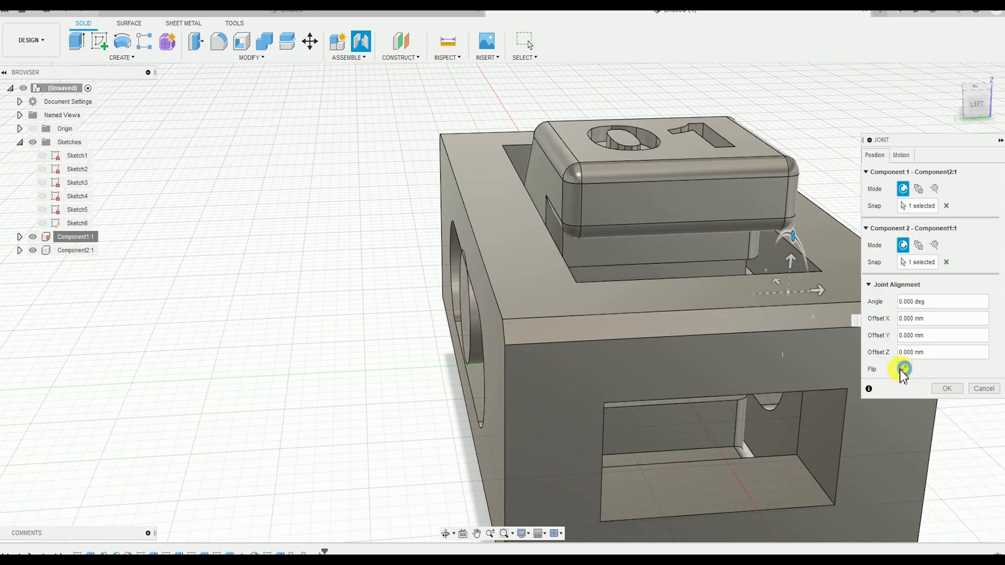
Inspect the jaw boss's position in the frame slot and clear the joint's Component 2 snap selection
{"action": "middle_click_drag", "start_coordinate": [880, 330], "coordinate": [448, 320], "text": "shift"}
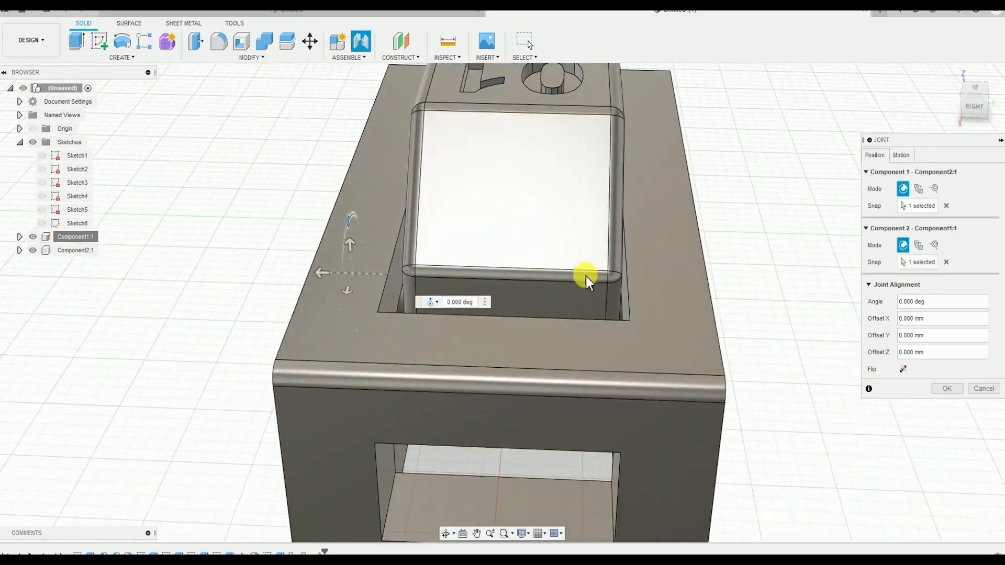
{"action": "middle_click_drag", "start_coordinate": [586, 276], "coordinate": [635, 240], "text": "shift"}
{"action": "mouse_move", "coordinate": [541, 270]}
{"action": "middle_mouse_down", "text": "shift"}
{"action": "mouse_move", "coordinate": [558, 271]}
{"action": "mouse_move", "coordinate": [540, 287]}
{"action": "middle_mouse_up", "text": "shift"}
{"action": "scroll", "coordinate": [539, 261], "scroll_direction": "up", "scroll_amount": 3}
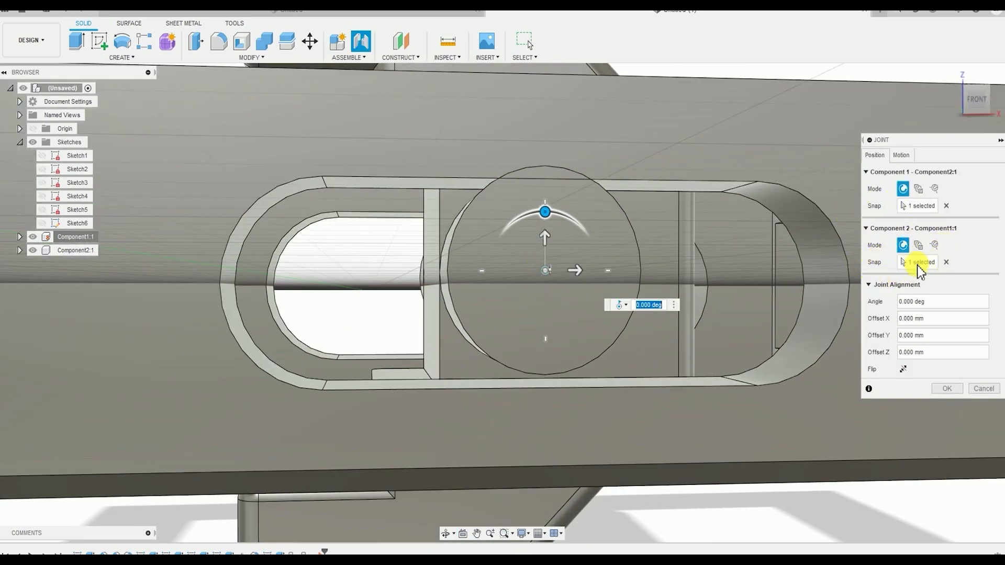
{"action": "left_click", "coordinate": [947, 262]}
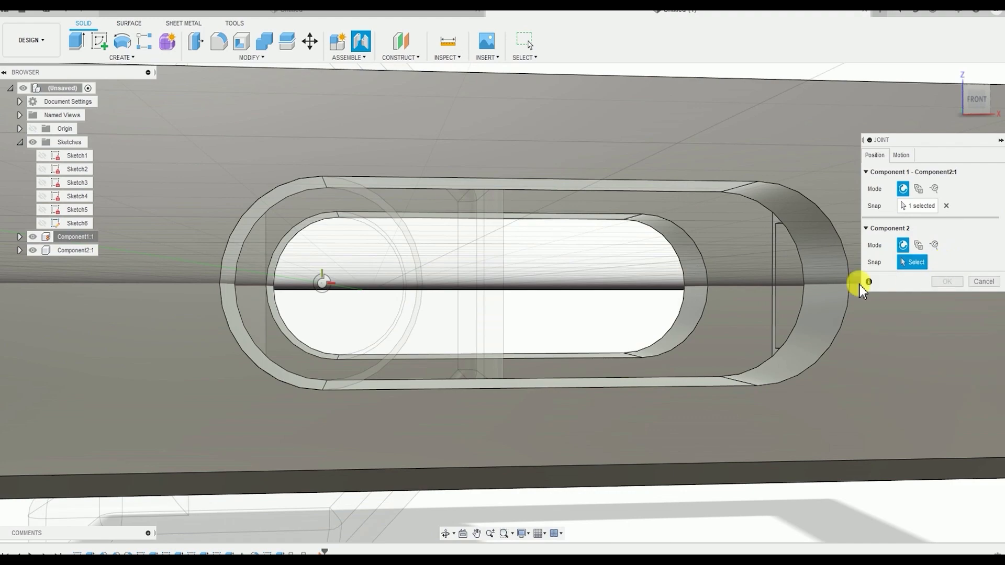
Snap the joint's Component 2 to the centre of the slot's rounded end nearest the jaw on the frame's side face
{"action": "scroll", "coordinate": [665, 273], "scroll_direction": "down", "scroll_amount": 5}
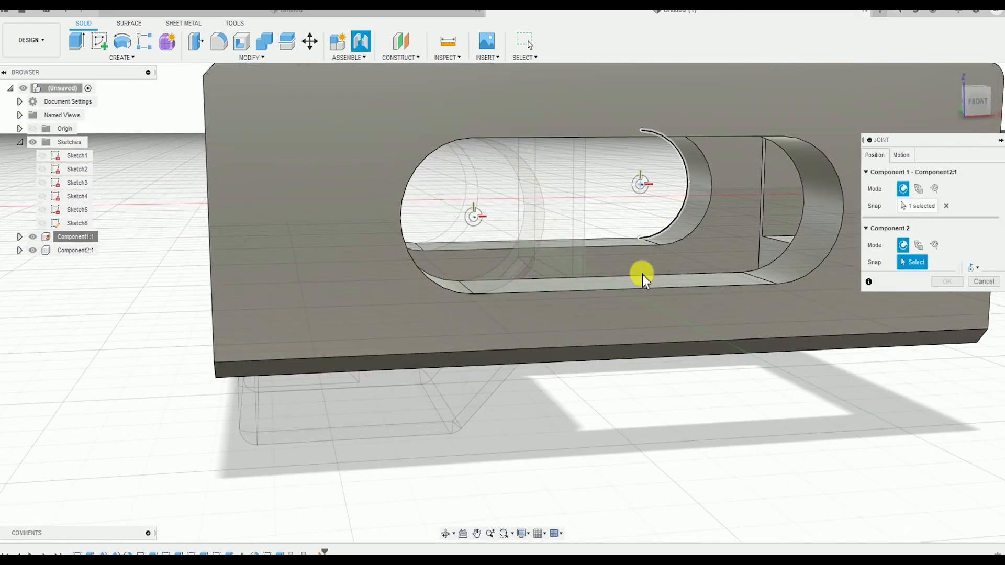
{"action": "scroll", "coordinate": [616, 304], "scroll_direction": "up", "scroll_amount": 2}
{"action": "middle_click_drag", "start_coordinate": [605, 301], "coordinate": [608, 301], "text": "shift"}
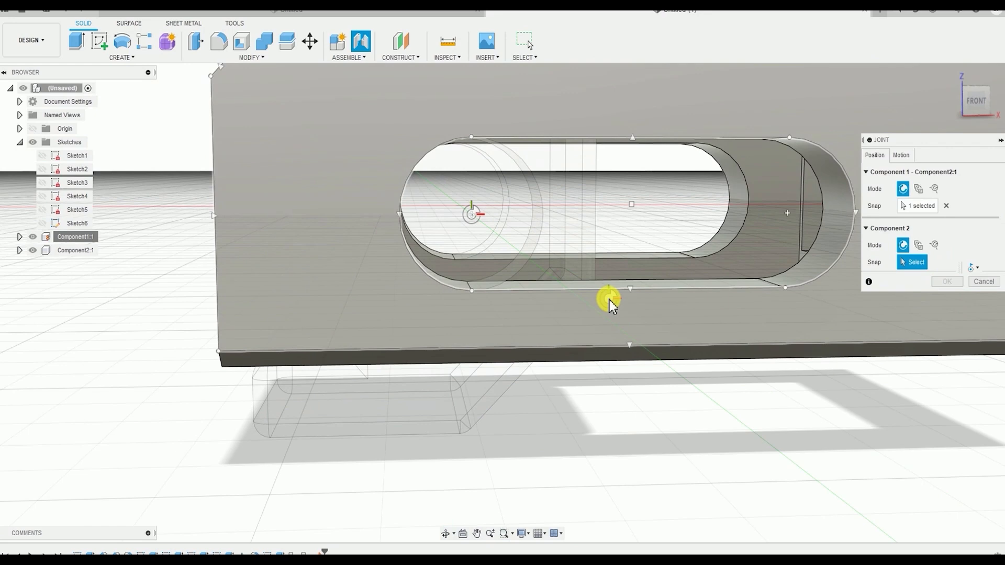
{"action": "left_click", "coordinate": [980, 100]}
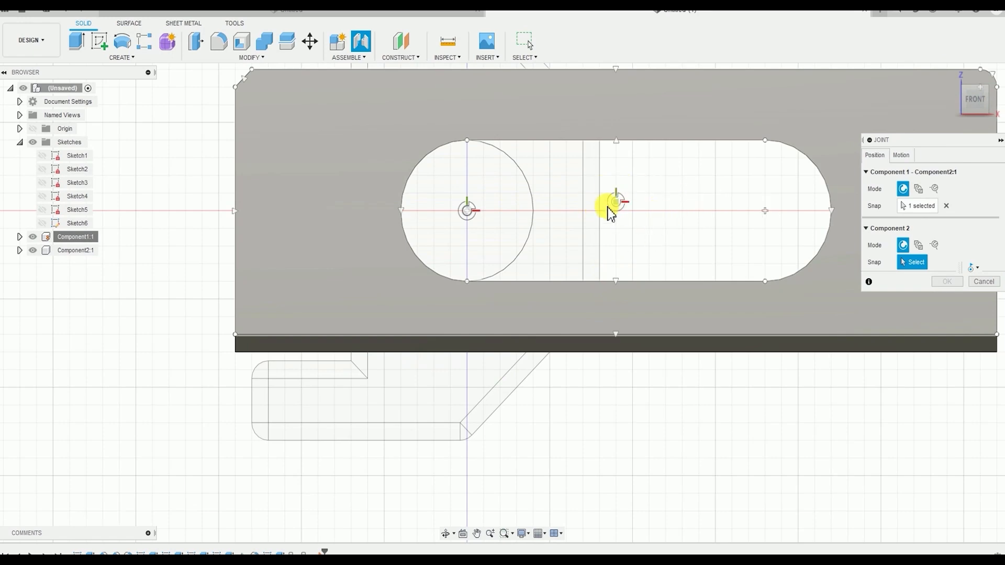
{"action": "scroll", "coordinate": [628, 286], "scroll_direction": "up", "scroll_amount": 4}
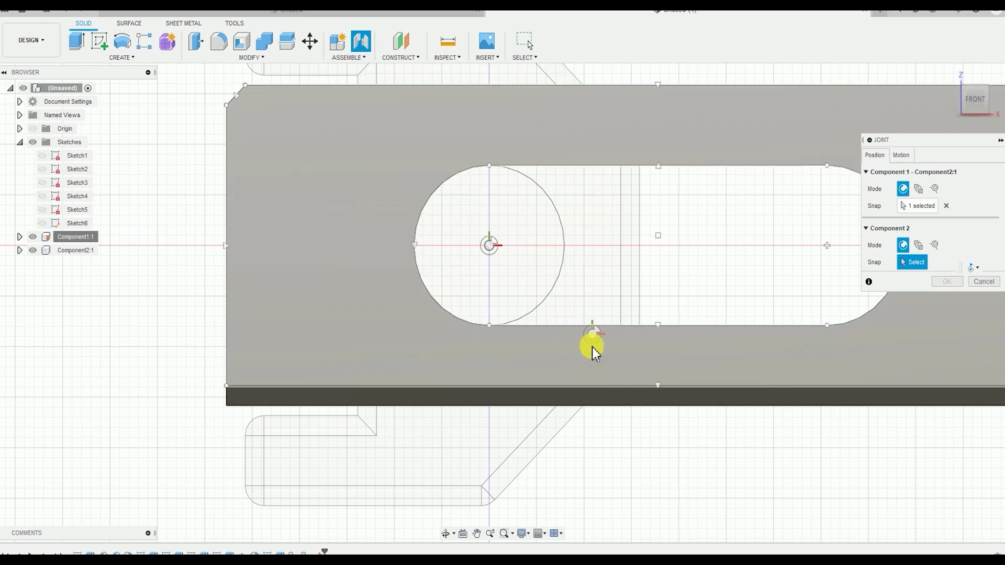
{"action": "middle_click_drag", "start_coordinate": [593, 346], "coordinate": [590, 378]}
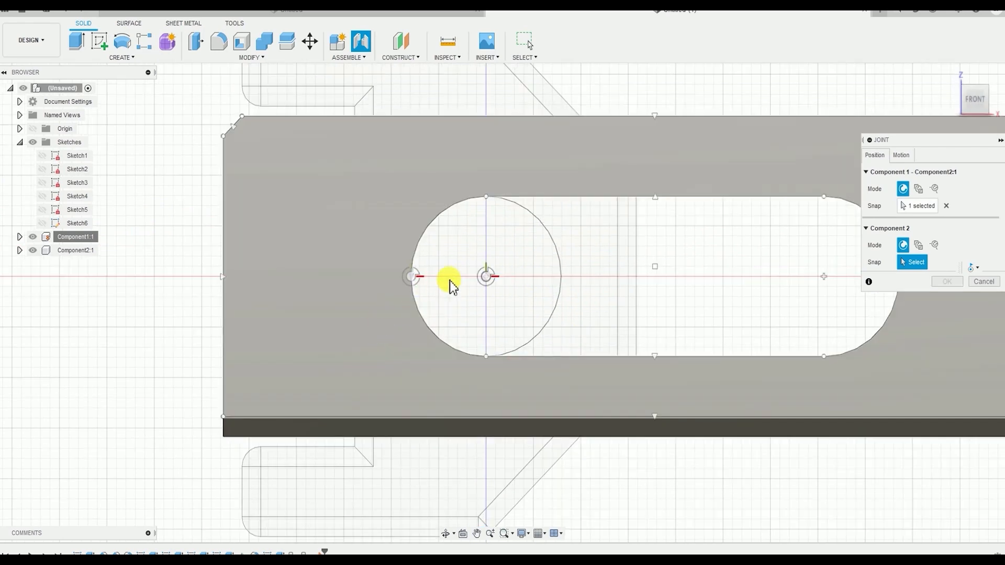
{"action": "left_click", "coordinate": [487, 276]}
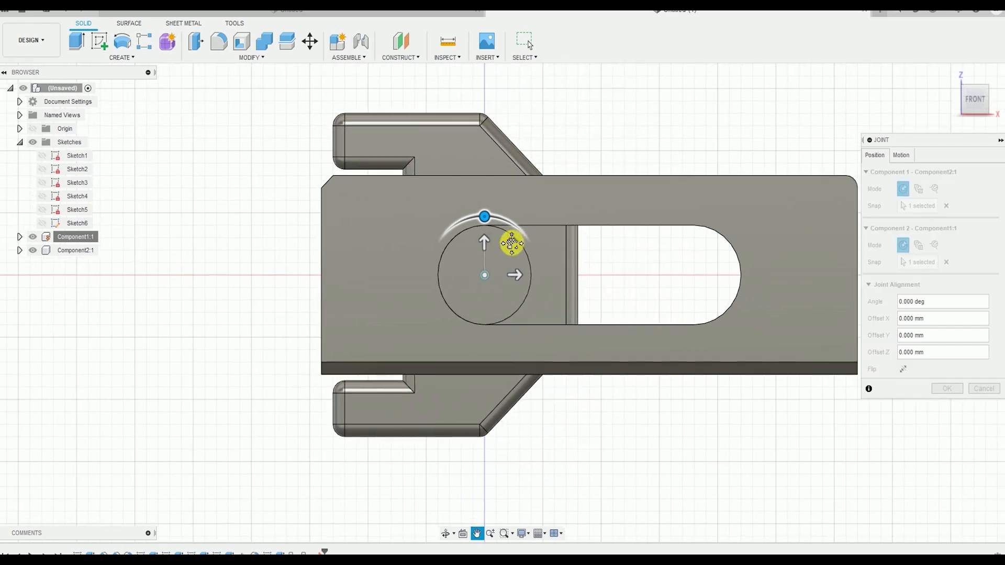
Set the joint's motion type to Slider along the X axis
{"action": "left_click", "coordinate": [902, 155]}
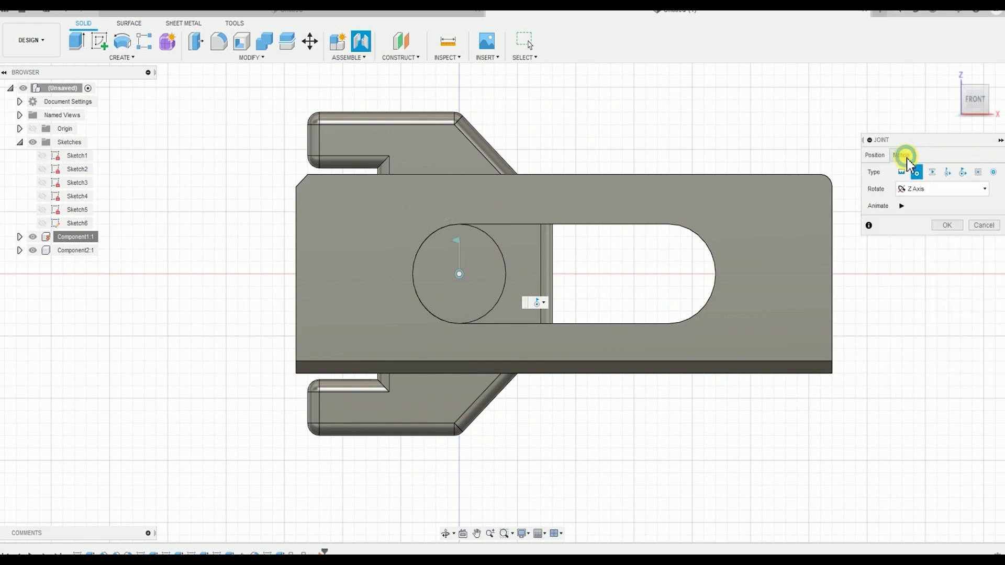
{"action": "left_click", "coordinate": [933, 172]}
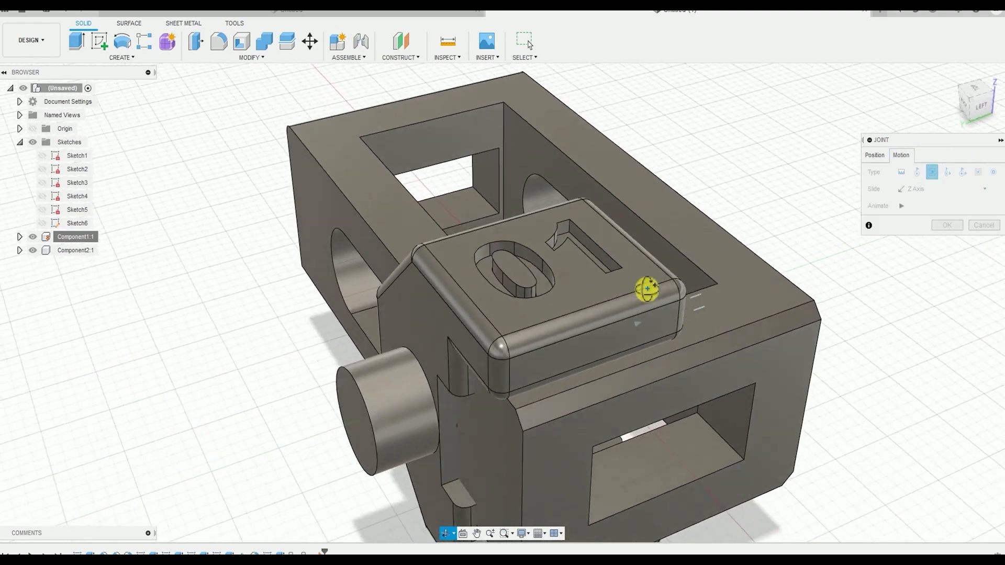
{"action": "middle_click_drag", "start_coordinate": [647, 289], "coordinate": [594, 300], "text": "shift"}
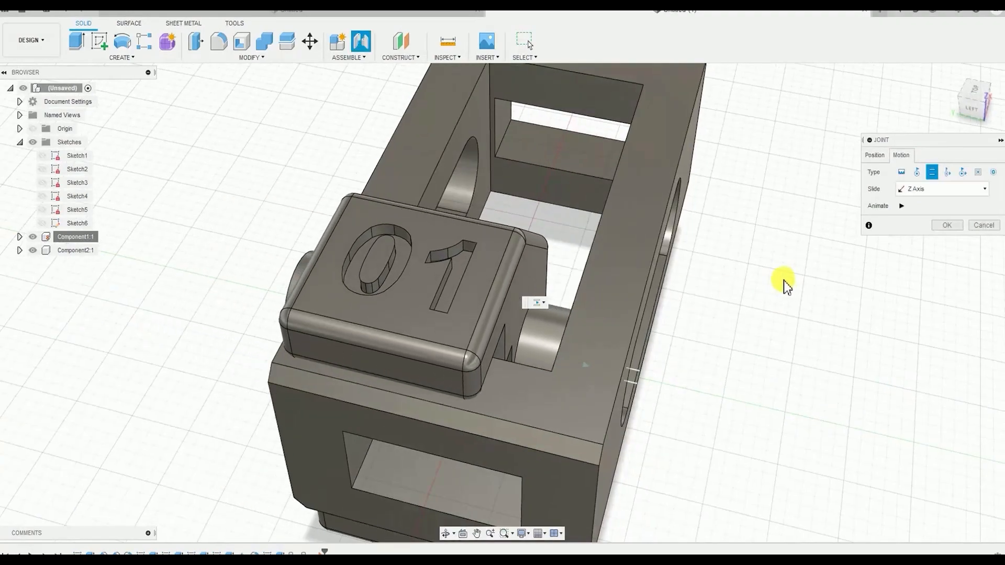
{"action": "middle_click_drag", "start_coordinate": [716, 347], "coordinate": [676, 317], "text": "shift"}
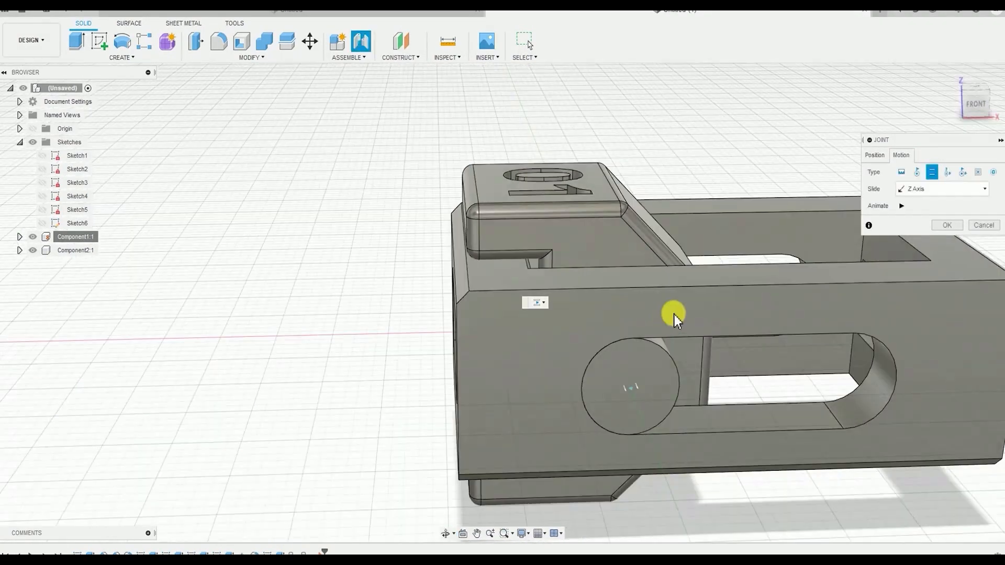
{"action": "left_click", "coordinate": [913, 190]}
{"action": "left_click", "coordinate": [916, 205]}
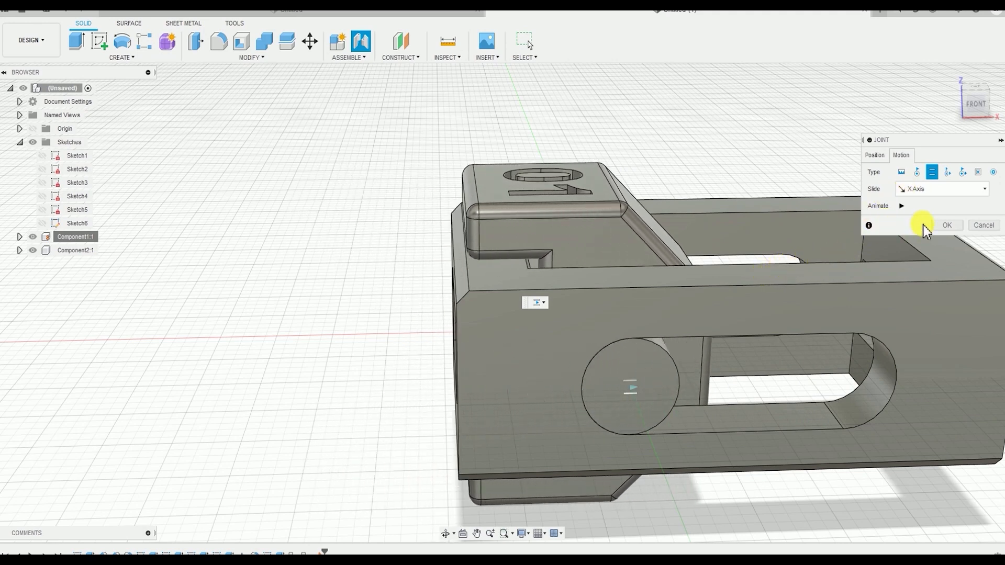
Preview the joint's sliding animation, stop it, and confirm the joint
{"action": "left_click", "coordinate": [902, 207]}
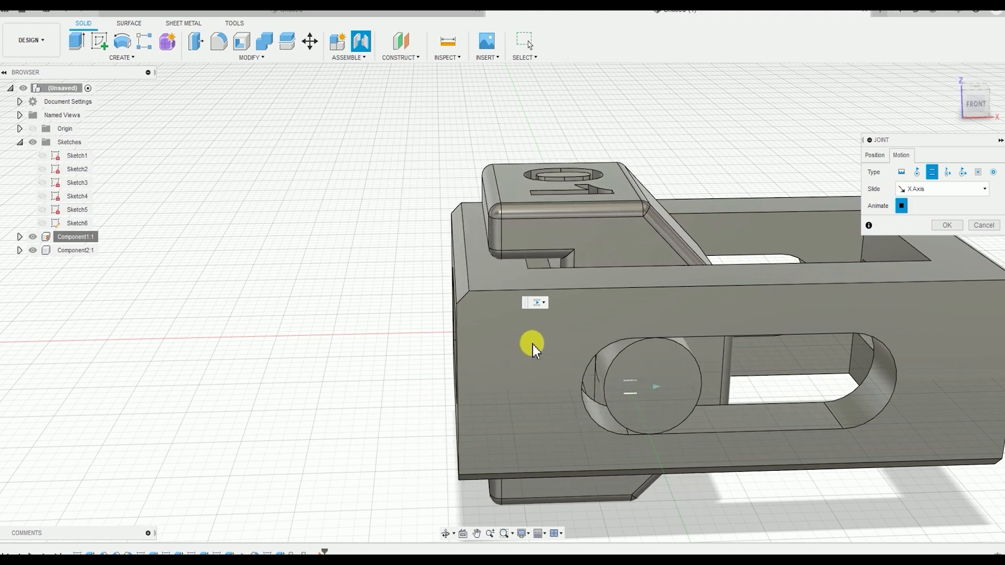
{"action": "middle_click_drag", "start_coordinate": [875, 337], "coordinate": [791, 307], "text": "shift"}
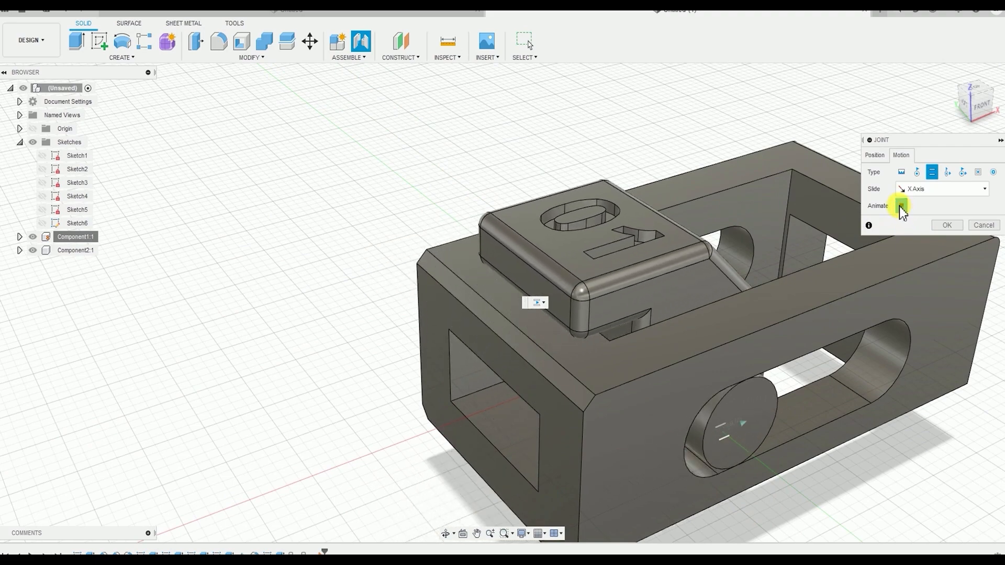
{"action": "left_click", "coordinate": [903, 206]}
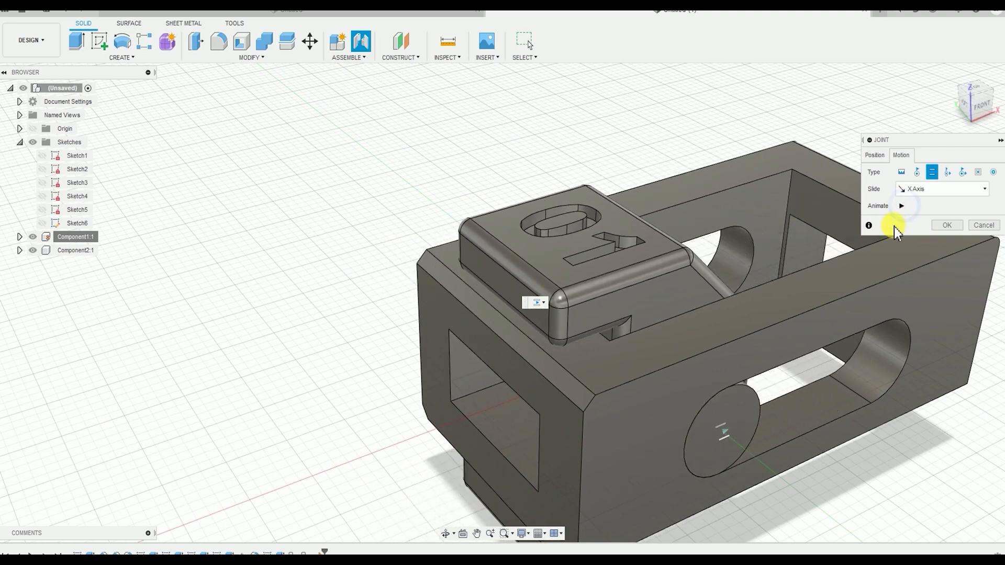
{"action": "left_click", "coordinate": [951, 226]}
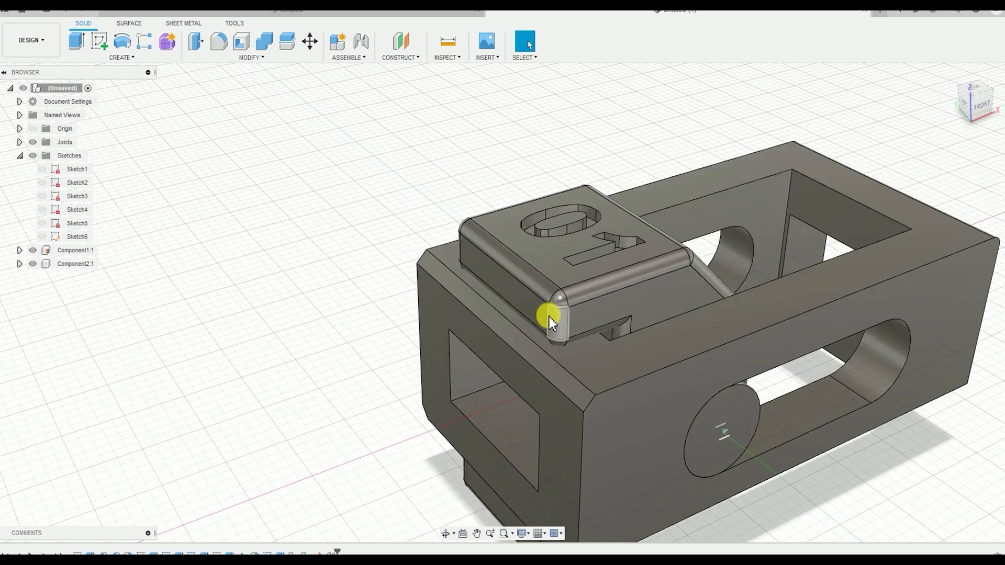
Slide the 01 jaw along the frame's slot to test the joint, and revert it to its original position
{"action": "middle_click_drag", "start_coordinate": [527, 411], "coordinate": [338, 333]}
{"action": "scroll", "coordinate": [492, 339], "scroll_direction": "down", "scroll_amount": 5}
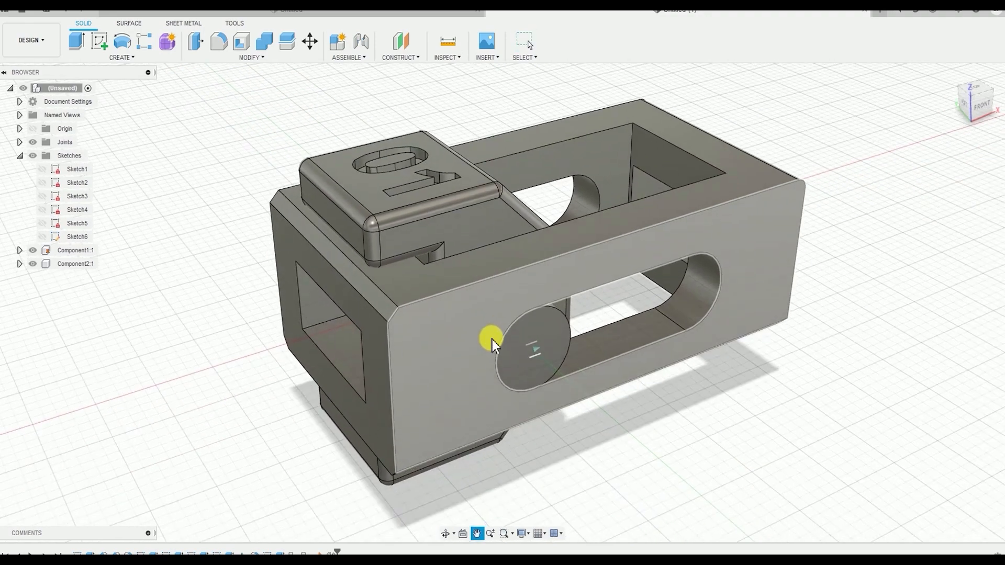
{"action": "left_click_drag", "start_coordinate": [428, 361], "coordinate": [513, 287]}
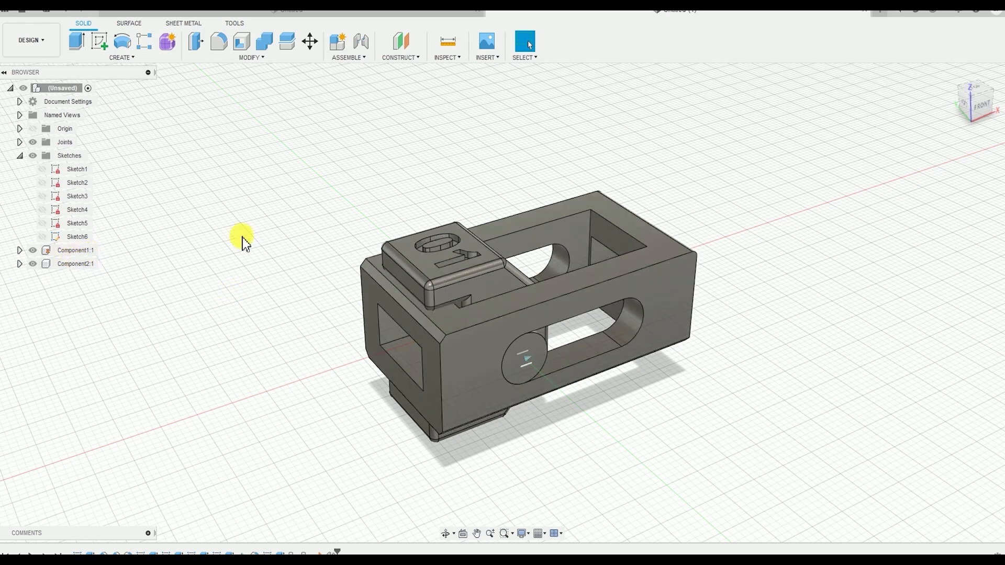
{"action": "left_click_drag", "start_coordinate": [488, 285], "coordinate": [513, 251]}
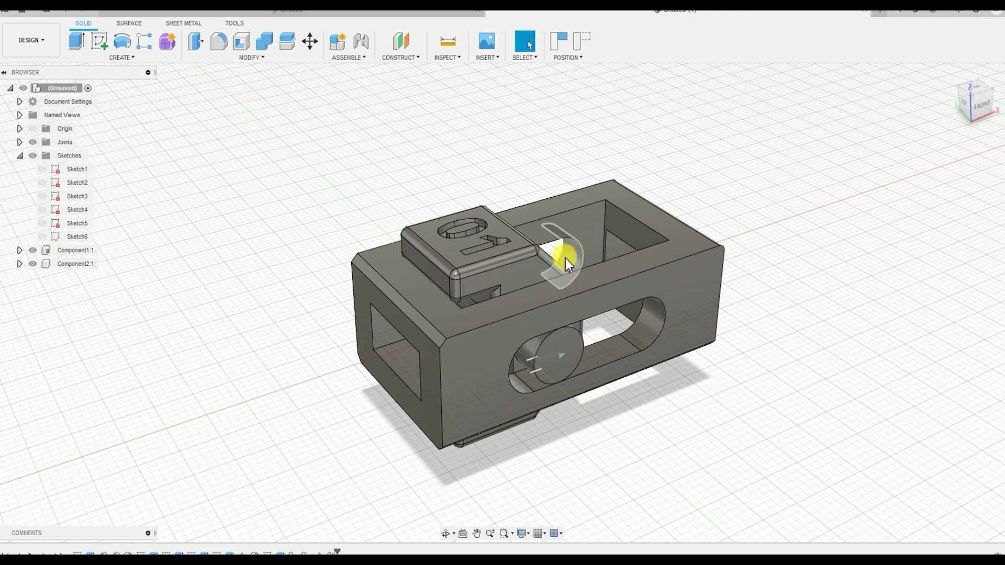
{"action": "middle_click_drag", "start_coordinate": [530, 258], "coordinate": [511, 275], "text": "shift"}
{"action": "left_click_drag", "start_coordinate": [509, 274], "coordinate": [413, 287]}
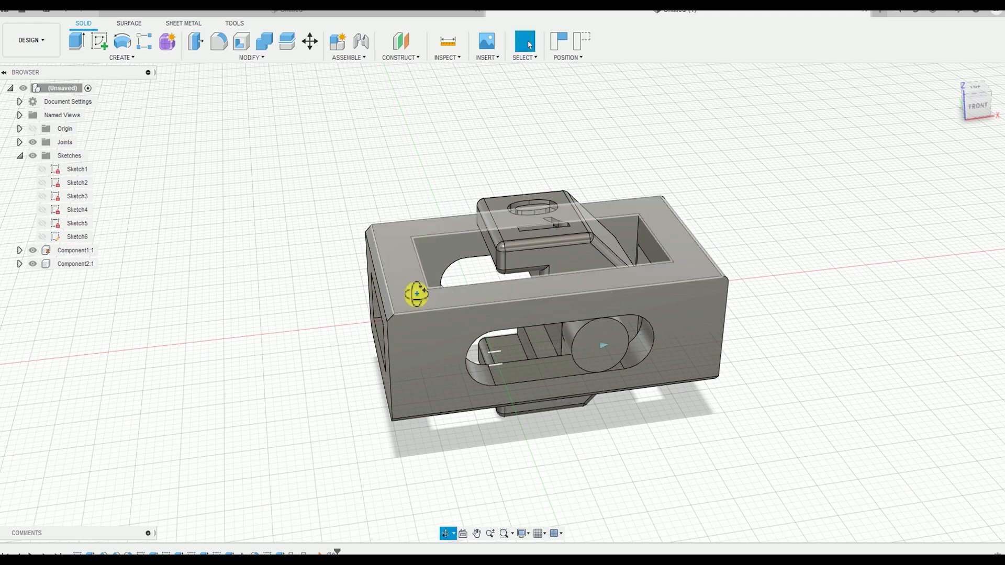
{"action": "middle_click_drag", "start_coordinate": [413, 288], "coordinate": [444, 298], "text": "shift"}
{"action": "left_click", "coordinate": [379, 189]}
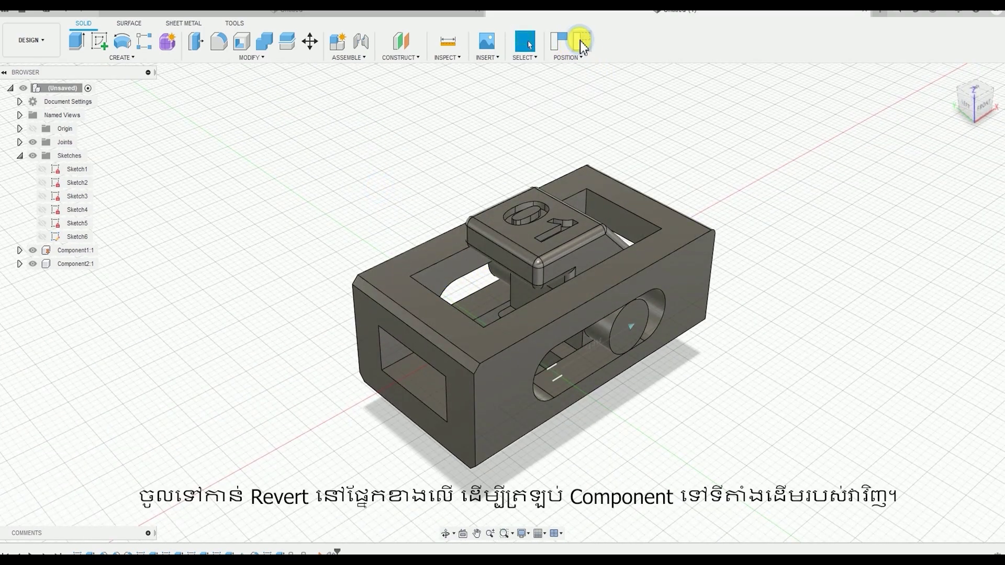
{"action": "left_click", "coordinate": [590, 45]}
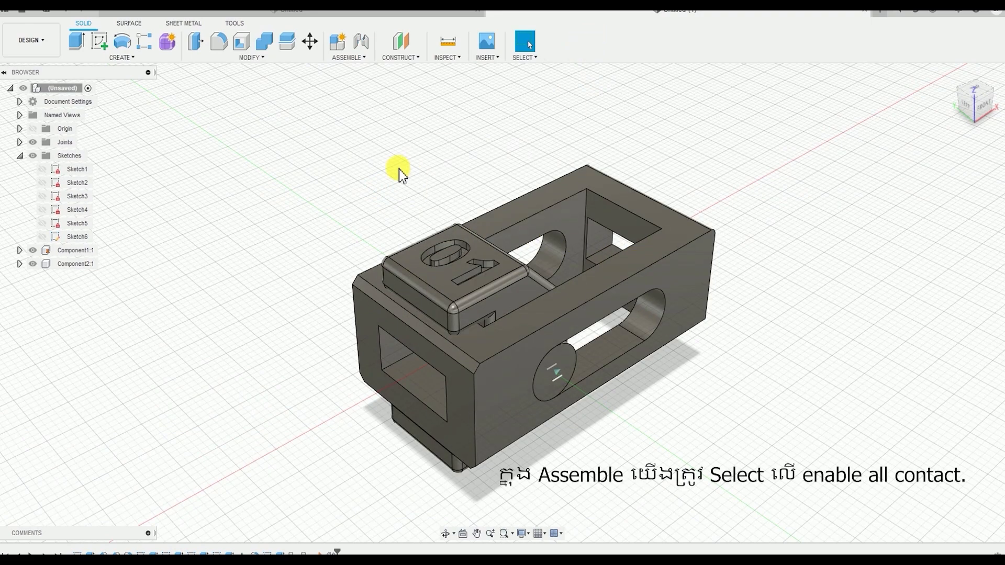
{"action": "left_click", "coordinate": [361, 59]}
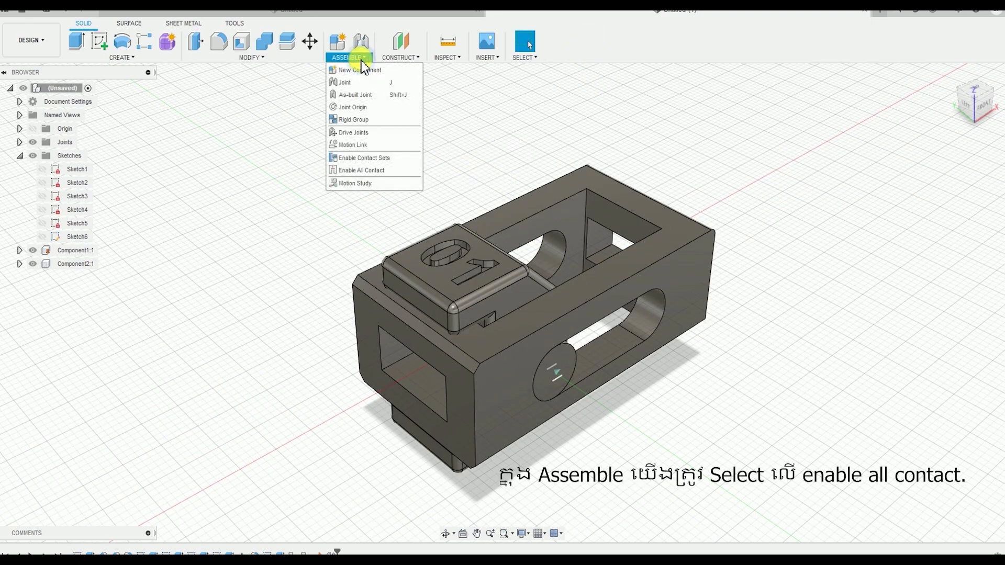
{"action": "left_click", "coordinate": [388, 173]}
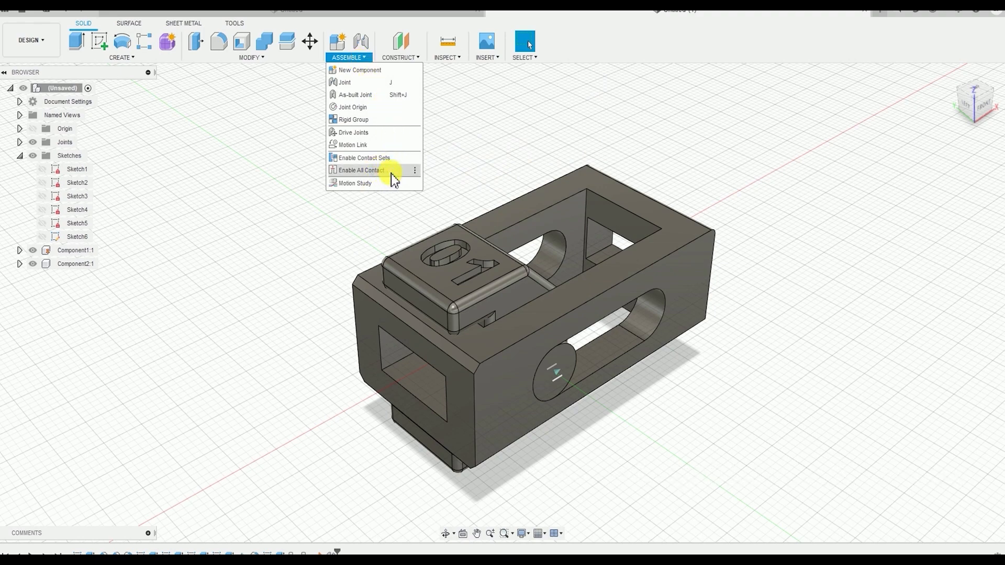
{"action": "left_click", "coordinate": [391, 174]}
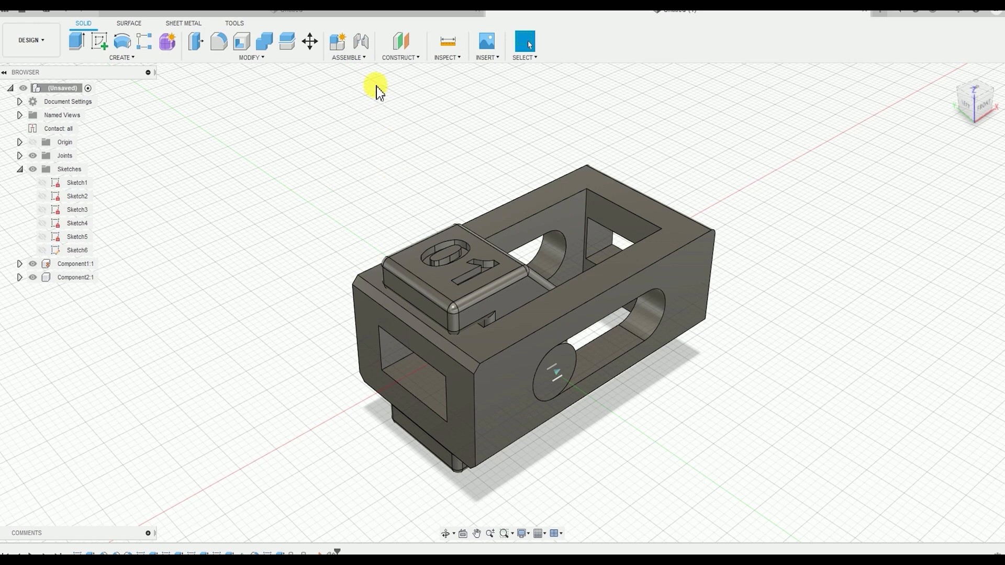
{"action": "key", "text": "ctrl+z"}
Enable all contact for the assembly and create a new contact set containing the 01 jaw and the slotted frame
{"action": "left_click", "coordinate": [348, 57]}
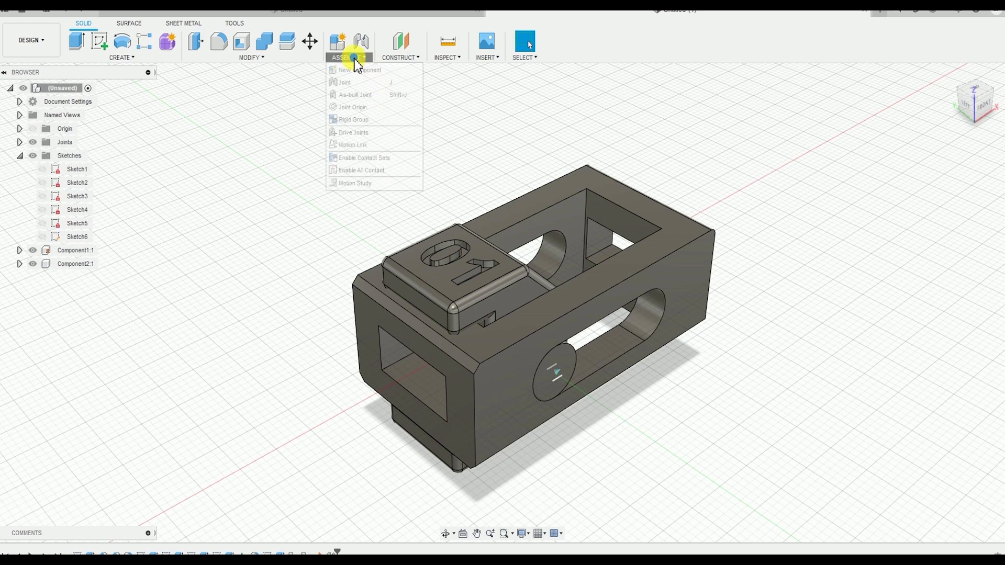
{"action": "left_click", "coordinate": [366, 170]}
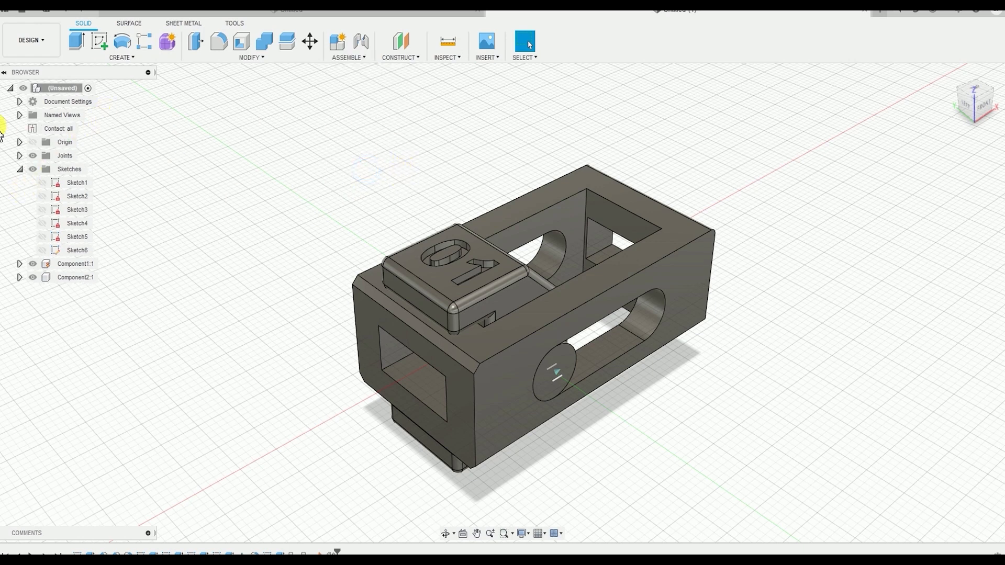
{"action": "right_click", "coordinate": [63, 130]}
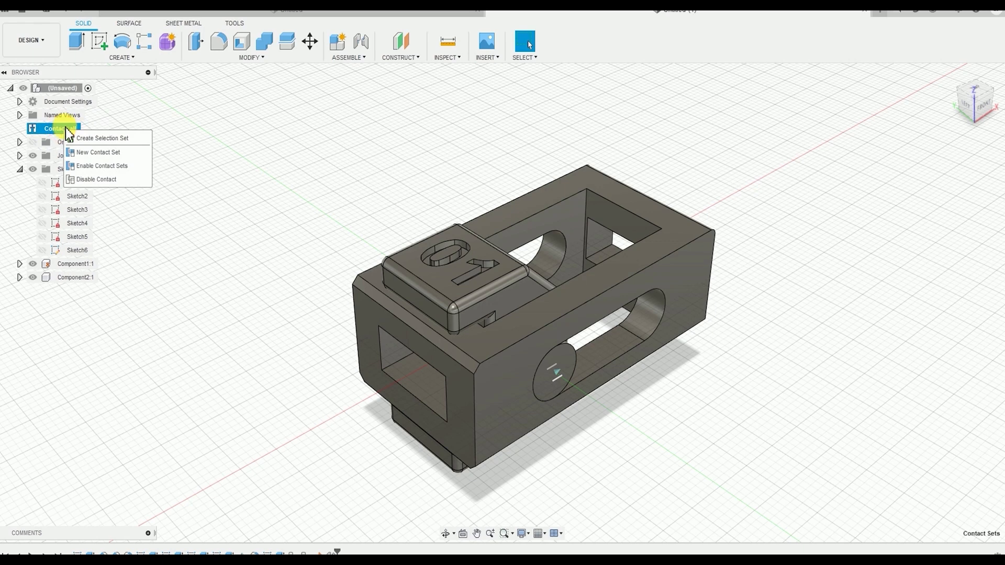
{"action": "left_click", "coordinate": [97, 152]}
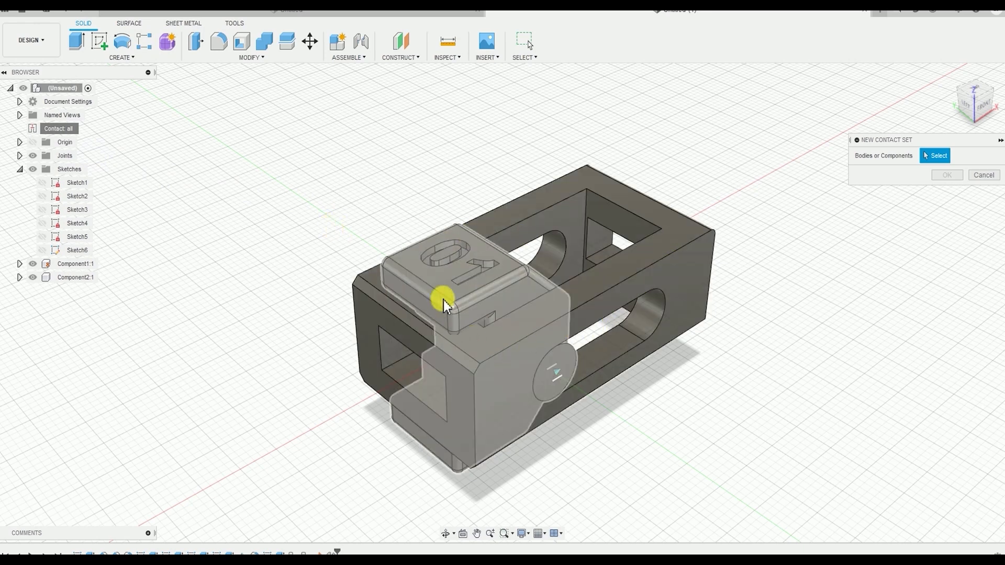
{"action": "left_click", "coordinate": [448, 300]}
{"action": "left_click", "coordinate": [491, 366]}
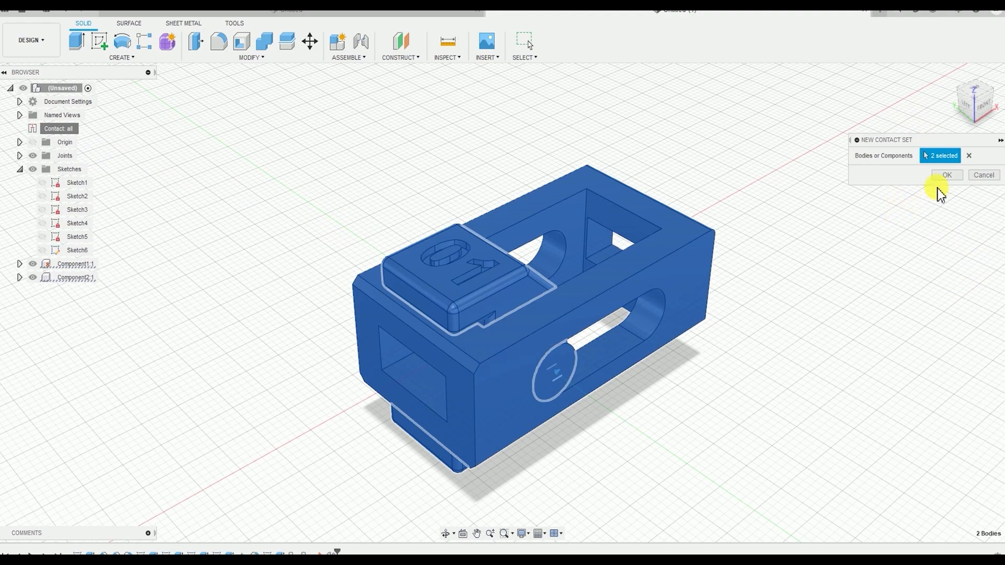
{"action": "left_click", "coordinate": [949, 175]}
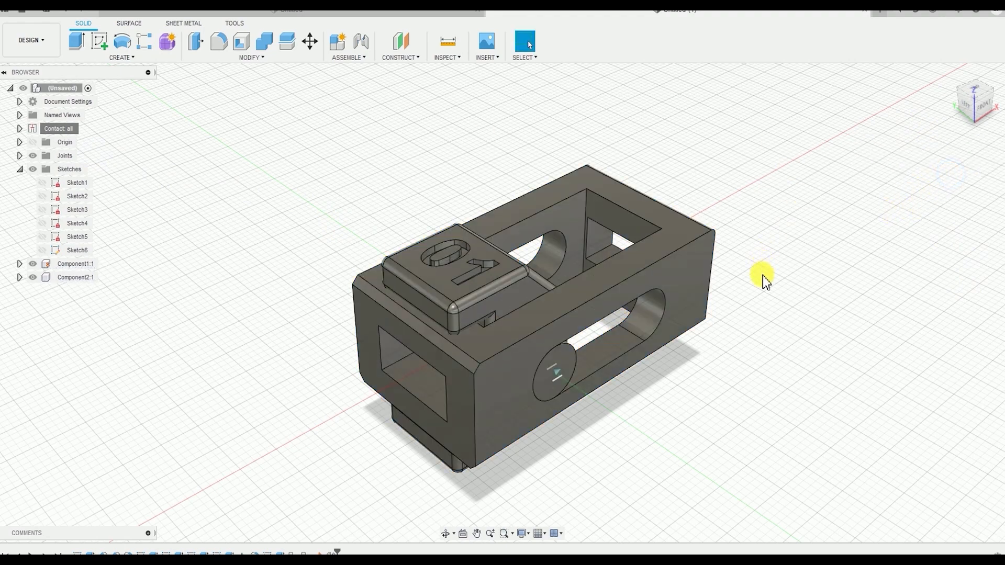
Slide the 01 jaw back and forth along the slot to test the contact limits, and examine the boss inside the slot
{"action": "middle_click_drag", "start_coordinate": [713, 316], "coordinate": [652, 304], "text": "shift"}
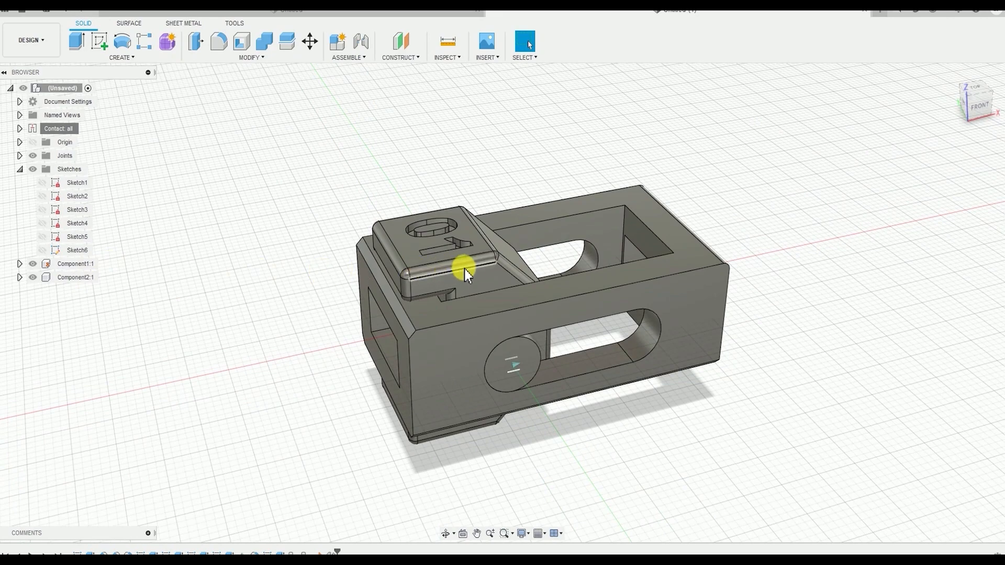
{"action": "left_click_drag", "start_coordinate": [474, 279], "coordinate": [536, 312]}
{"action": "scroll", "coordinate": [495, 330], "scroll_direction": "up", "scroll_amount": 3}
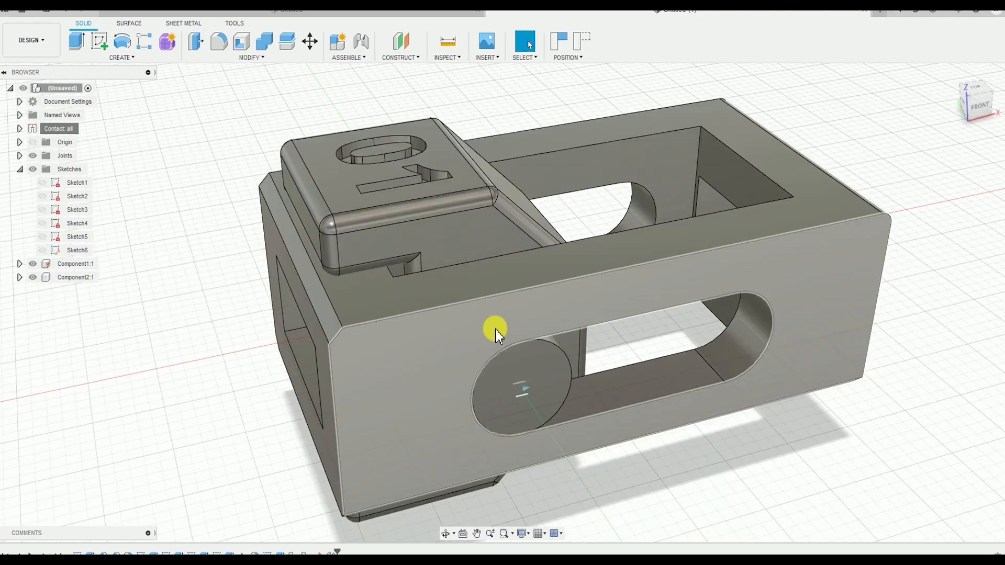
{"action": "left_click_drag", "start_coordinate": [398, 272], "coordinate": [676, 259]}
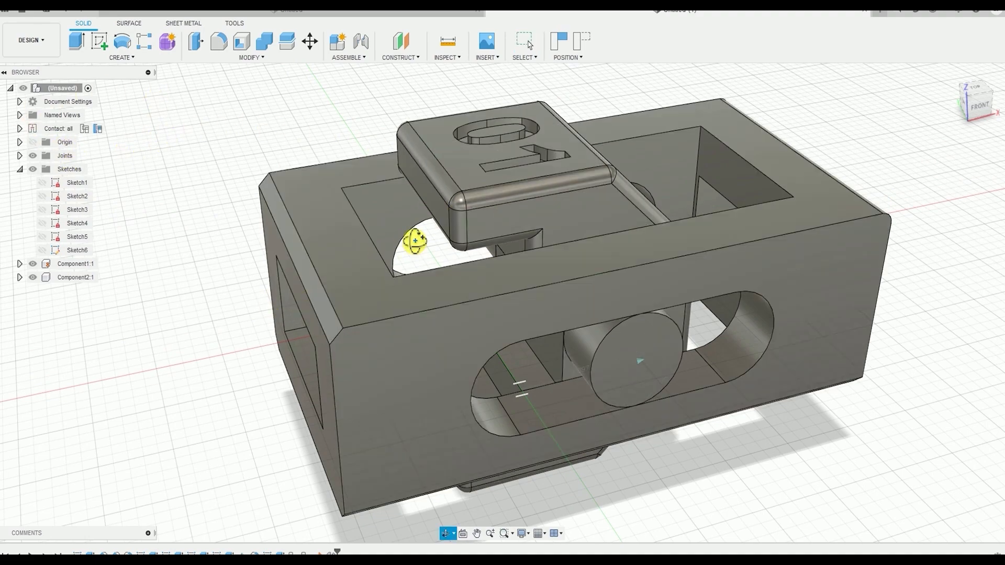
{"action": "middle_click_drag", "start_coordinate": [415, 242], "coordinate": [514, 245], "text": "shift"}
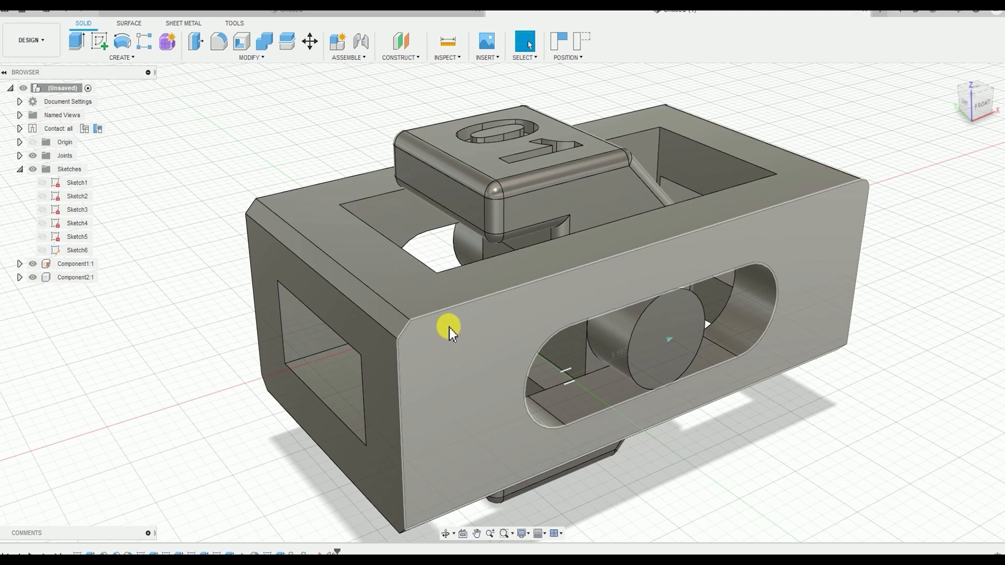
{"action": "middle_click_drag", "start_coordinate": [450, 325], "coordinate": [373, 160], "text": "shift"}
{"action": "middle_click_drag", "start_coordinate": [720, 331], "coordinate": [471, 248], "text": "shift"}
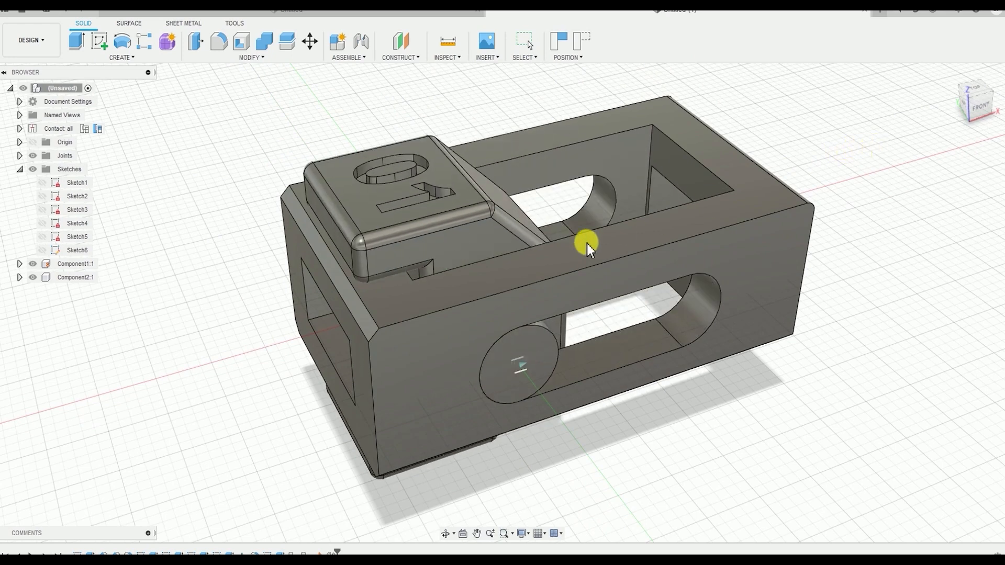
{"action": "left_click_drag", "start_coordinate": [460, 300], "coordinate": [394, 187]}
{"action": "middle_click_drag", "start_coordinate": [394, 186], "coordinate": [231, 144], "text": "shift"}
{"action": "scroll", "coordinate": [471, 258], "scroll_direction": "up", "scroll_amount": 5}
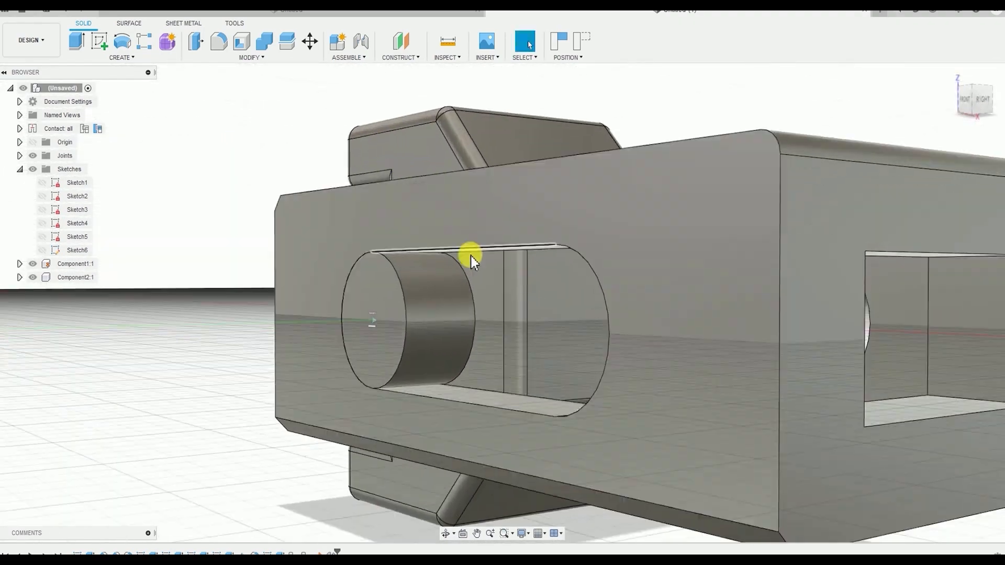
Slide the 01 jaw partway along the frame and examine the fit of its round bosses in the side slots
{"action": "middle_click_drag", "start_coordinate": [441, 300], "coordinate": [487, 240], "text": "shift"}
{"action": "middle_click_drag", "start_coordinate": [392, 294], "coordinate": [523, 373], "text": "shift"}
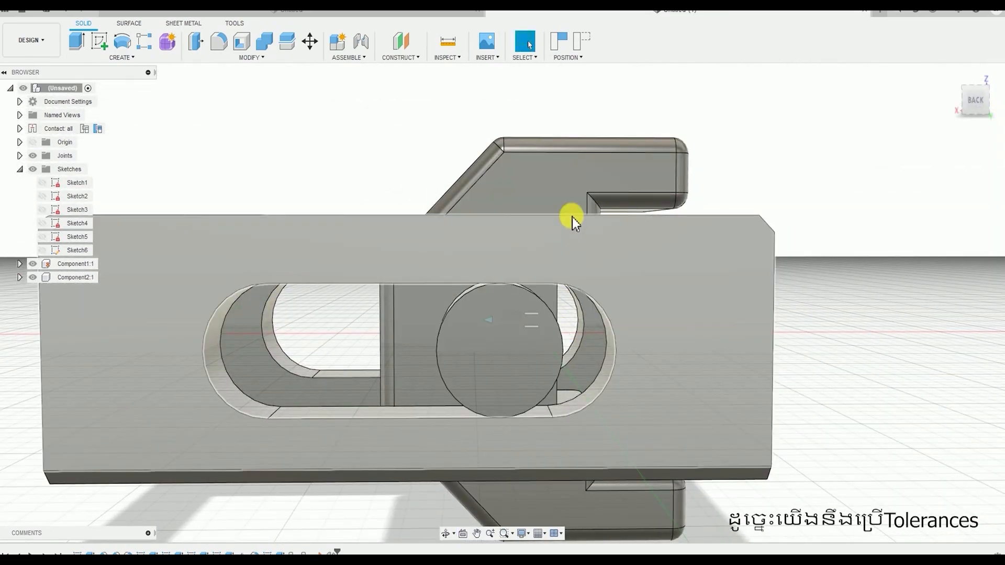
{"action": "left_click_drag", "start_coordinate": [575, 216], "coordinate": [517, 225]}
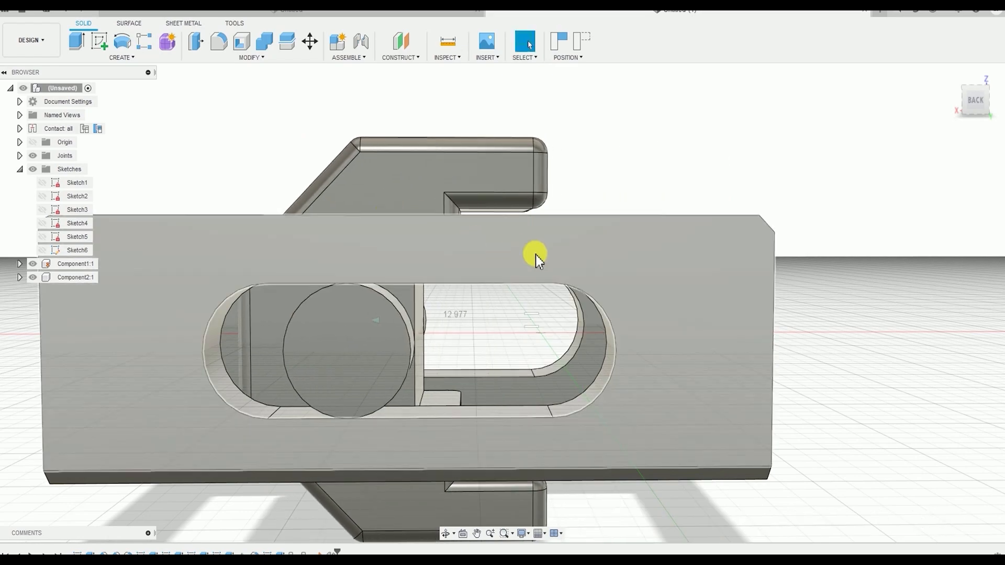
{"action": "middle_click_drag", "start_coordinate": [536, 254], "coordinate": [471, 260], "text": "shift"}
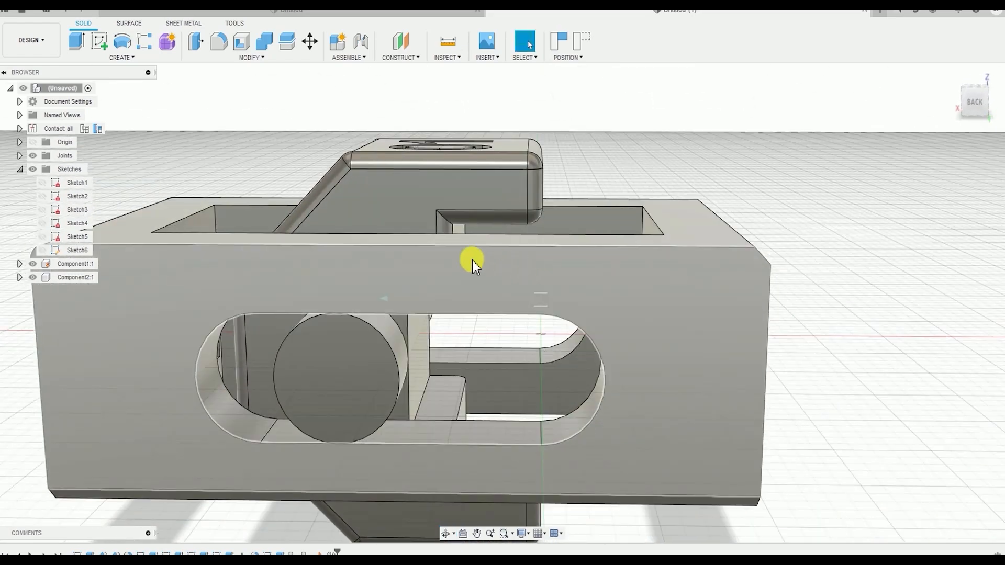
{"action": "middle_click_drag", "start_coordinate": [356, 244], "coordinate": [345, 230], "text": "shift"}
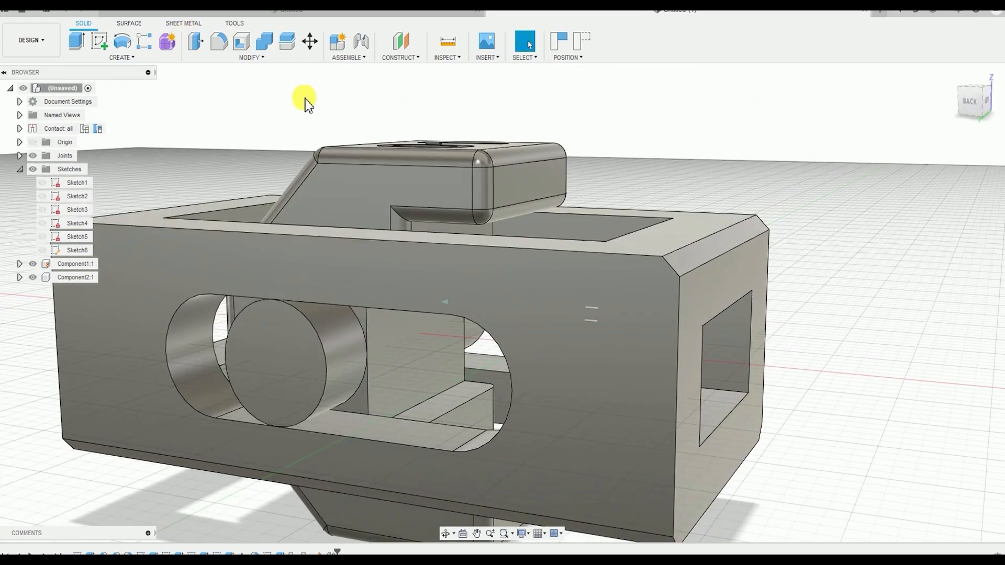
{"action": "middle_click_drag", "start_coordinate": [306, 99], "coordinate": [395, 172], "text": "shift"}
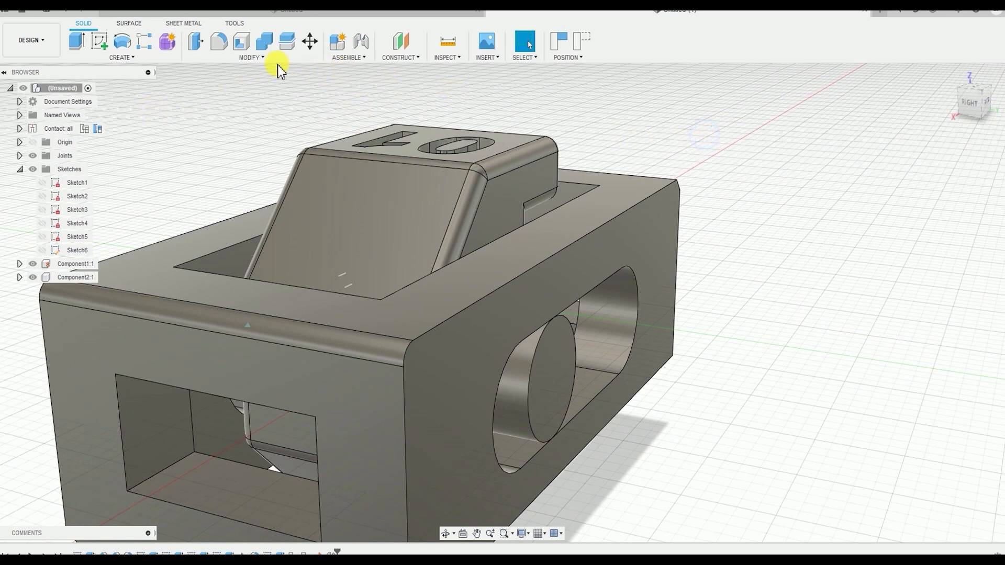
Offset the cylindrical faces of both round bosses on the 01 jaw by -0.8 mm to add clearance in the slots
{"action": "left_click", "coordinate": [252, 58]}
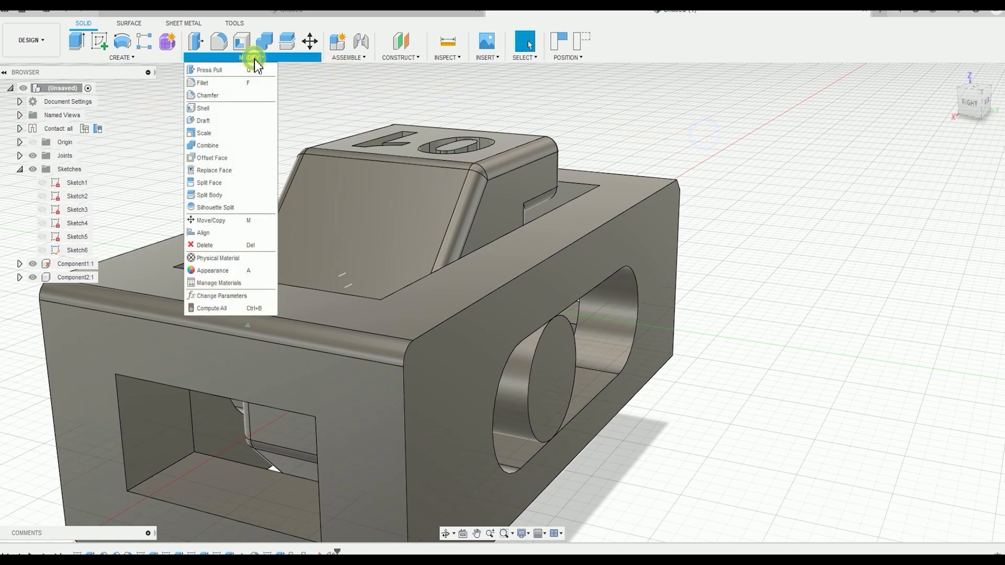
{"action": "left_click", "coordinate": [229, 72]}
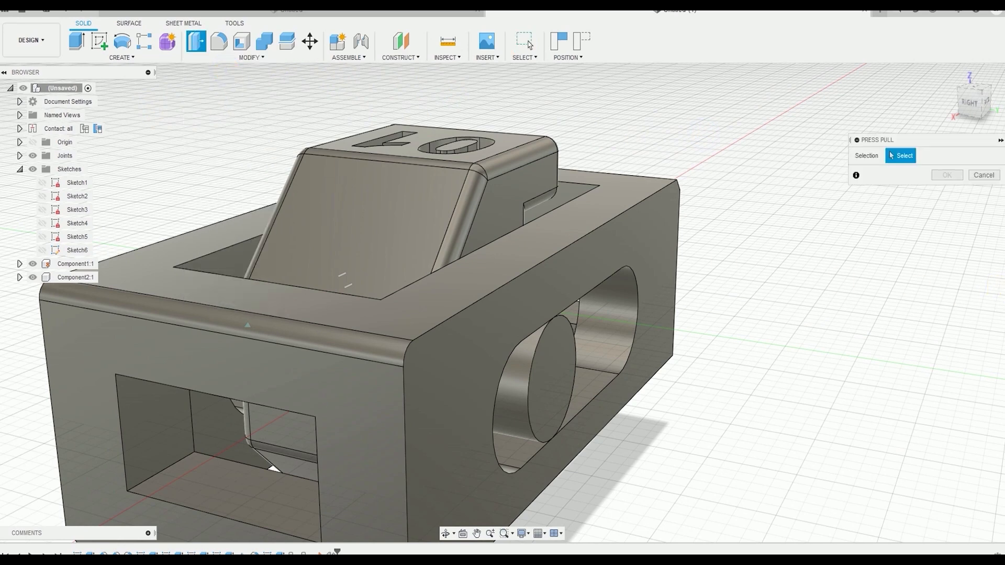
{"action": "left_click", "coordinate": [516, 406]}
{"action": "middle_click_drag", "start_coordinate": [431, 404], "coordinate": [554, 357], "text": "shift"}
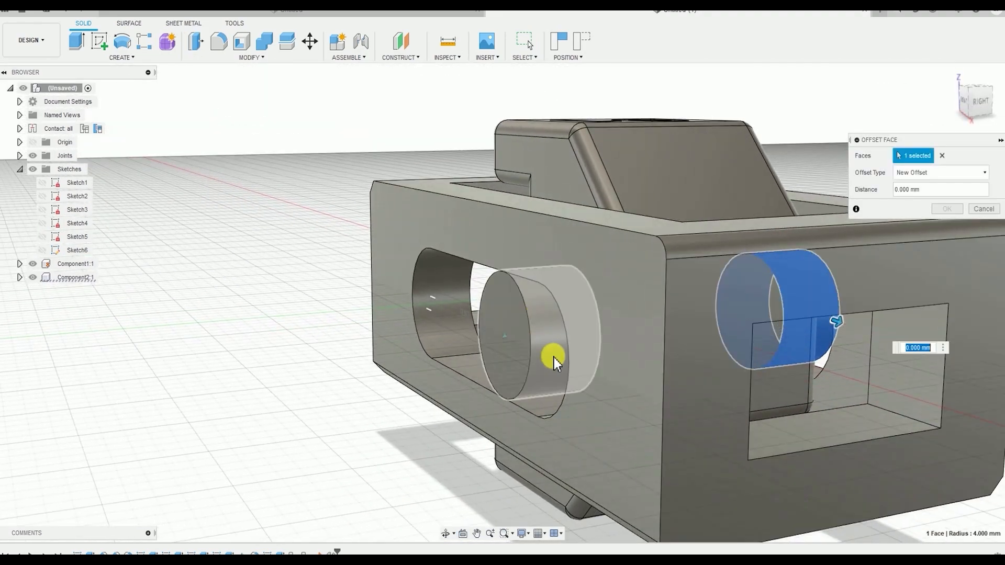
{"action": "left_click", "coordinate": [548, 341]}
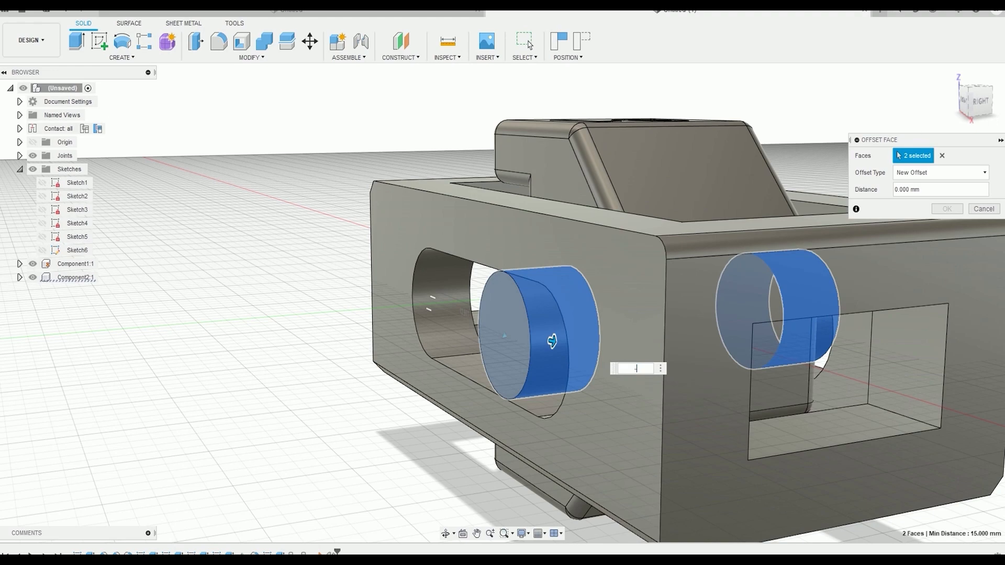
{"action": "key", "text": "Return"}
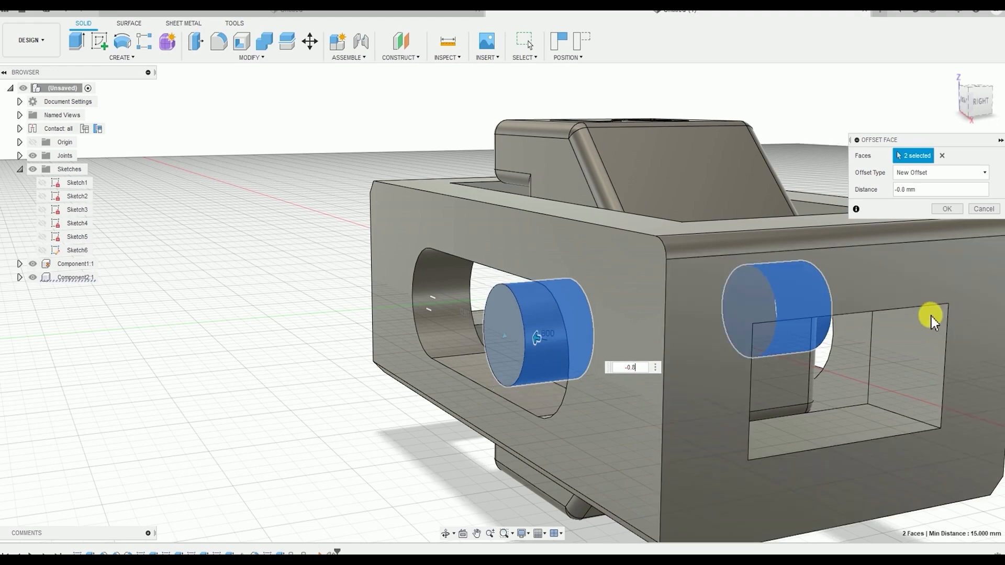
{"action": "middle_click_drag", "start_coordinate": [933, 320], "coordinate": [695, 303], "text": "shift"}
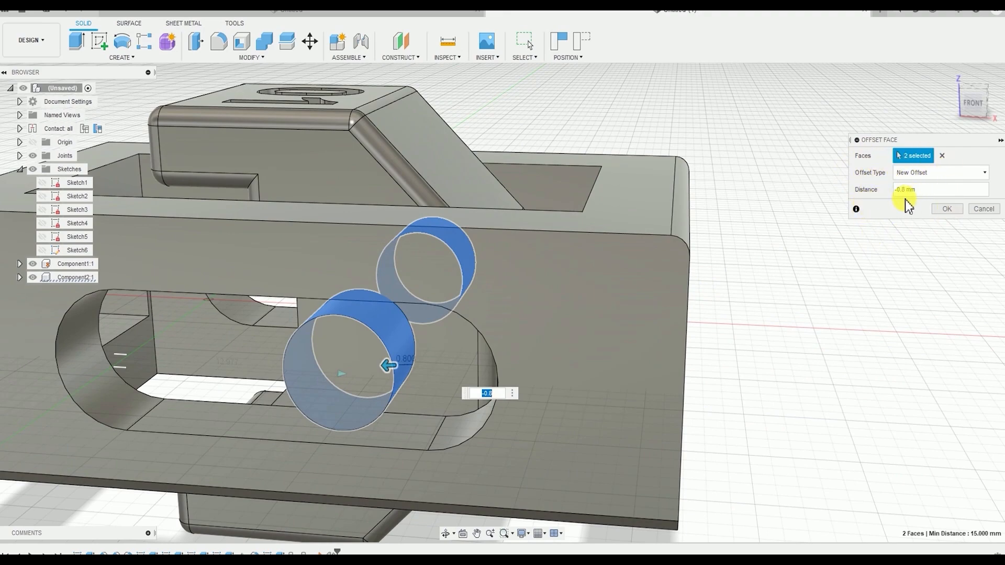
{"action": "left_click", "coordinate": [942, 210]}
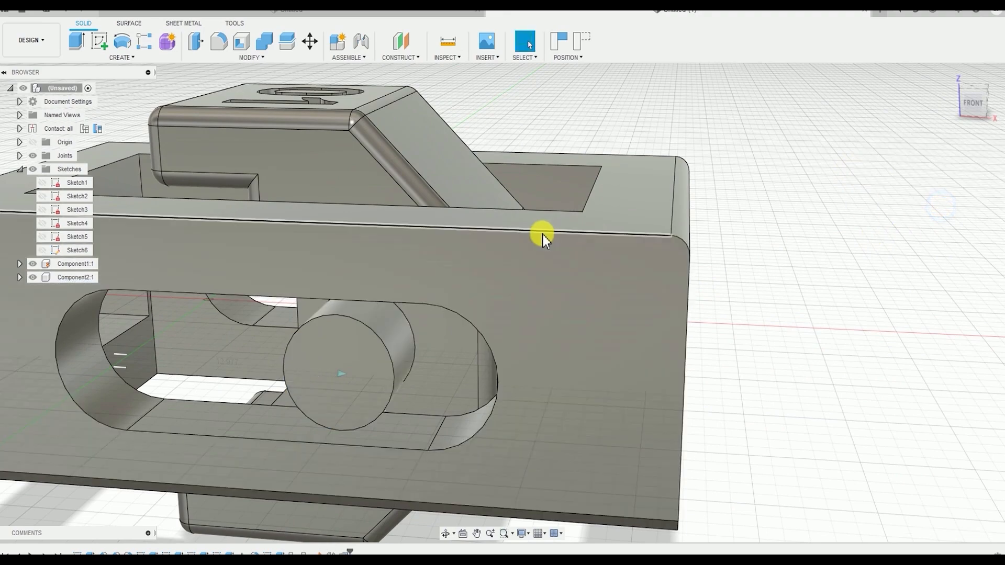
Offset the two opposite flat side faces of the 01 jaw by -0.8 mm to add clearance inside the frame's opening
{"action": "middle_click_drag", "start_coordinate": [538, 233], "coordinate": [422, 329], "text": "shift"}
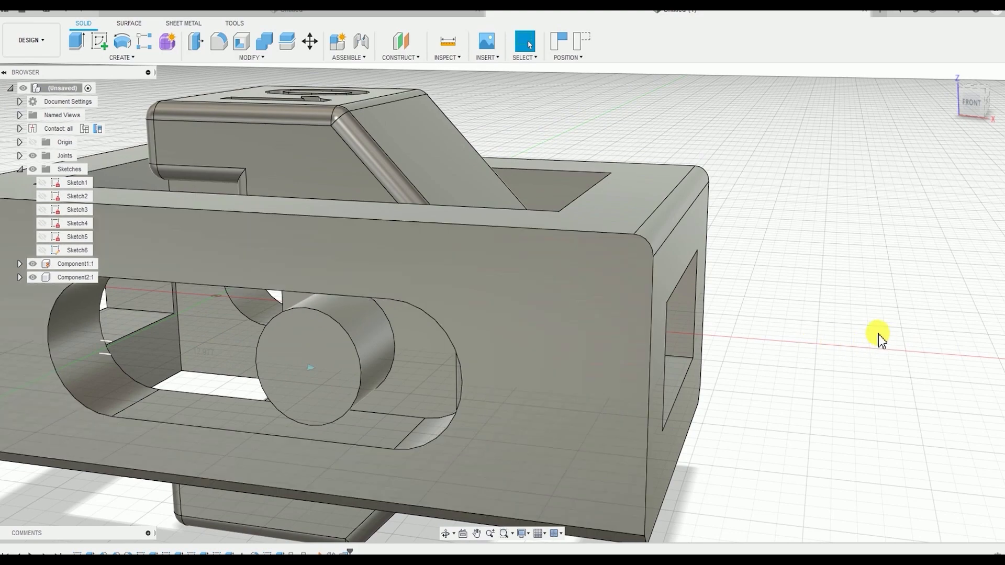
{"action": "middle_click_drag", "start_coordinate": [825, 311], "coordinate": [774, 335], "text": "shift"}
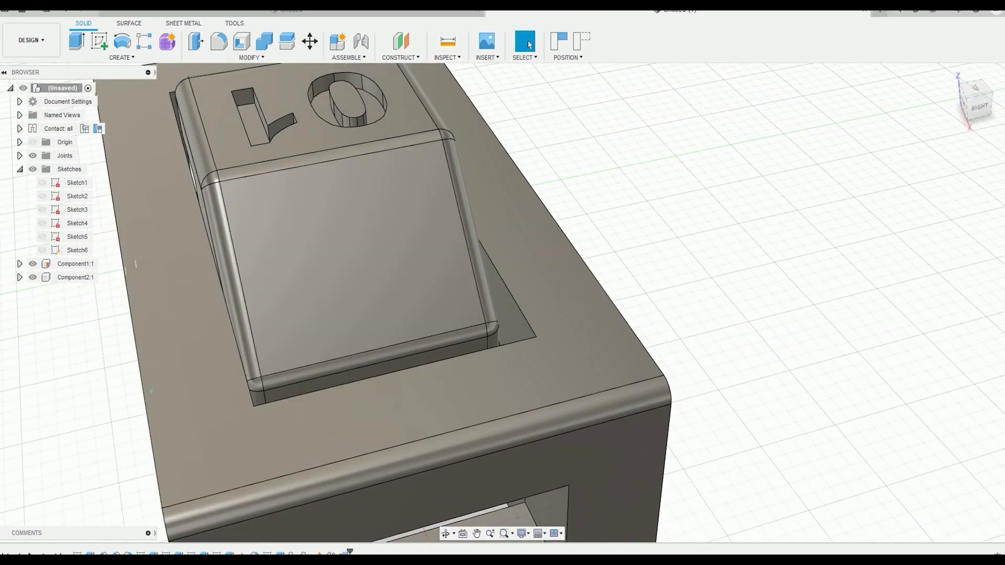
{"action": "scroll", "coordinate": [739, 285], "scroll_direction": "down", "scroll_amount": 5}
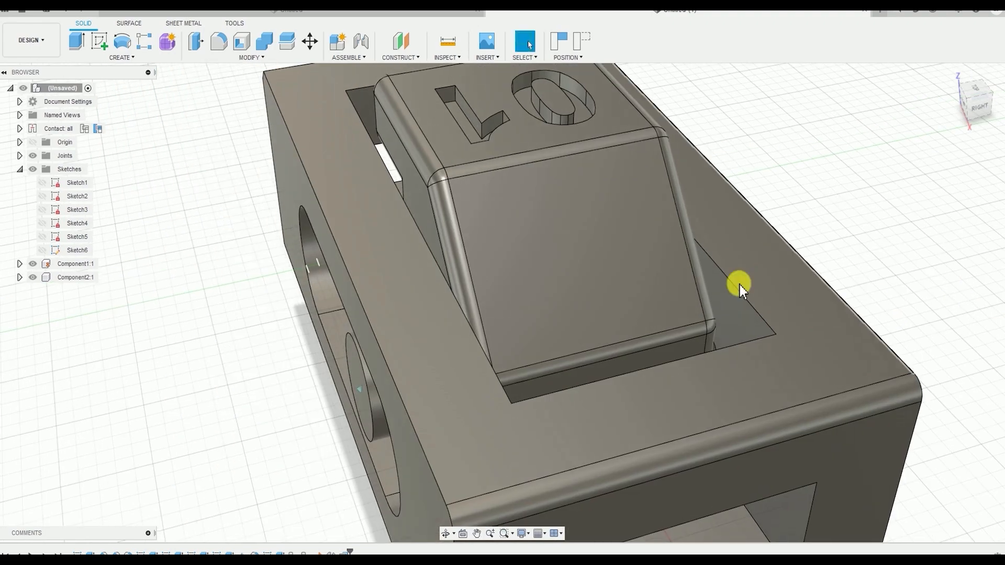
{"action": "left_click", "coordinate": [470, 225]}
{"action": "middle_click_drag", "start_coordinate": [663, 253], "coordinate": [605, 231], "text": "shift"}
{"action": "left_click", "coordinate": [605, 232], "text": "shift"}
{"action": "middle_click_drag", "start_coordinate": [279, 195], "coordinate": [312, 196], "text": "shift"}
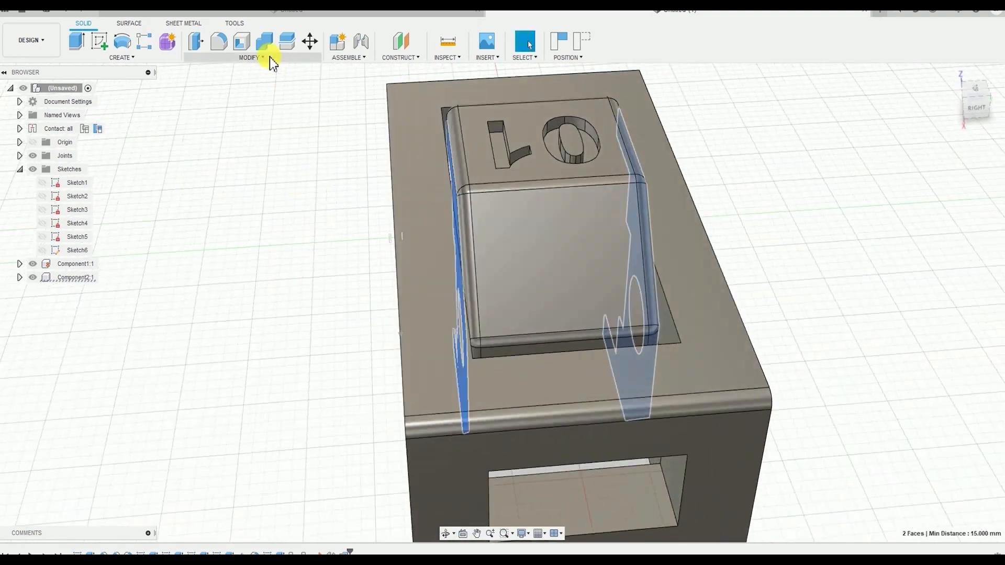
{"action": "left_click", "coordinate": [246, 59]}
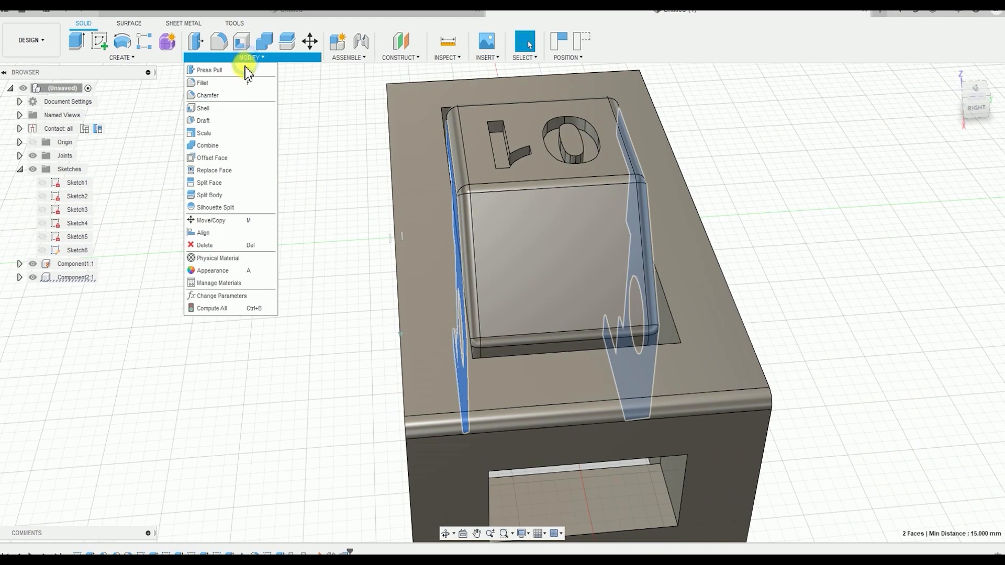
{"action": "left_click", "coordinate": [241, 71]}
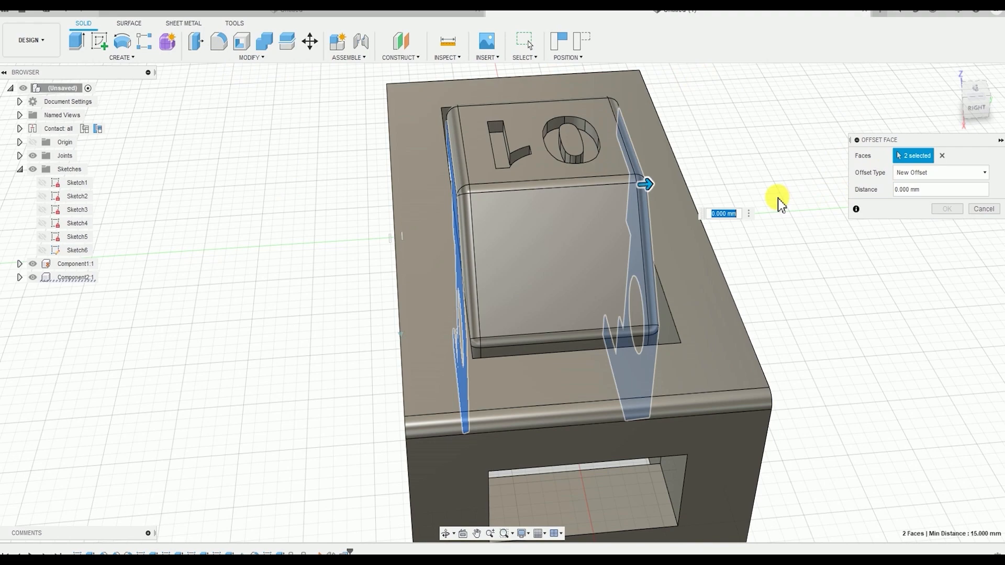
{"action": "type", "text": "-0.8"}
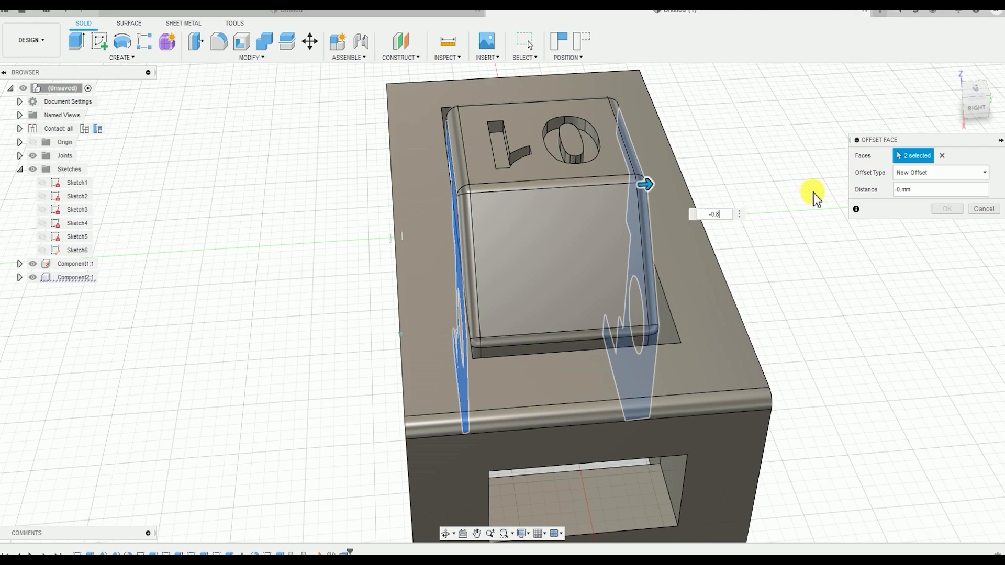
{"action": "middle_click_drag", "start_coordinate": [709, 228], "coordinate": [826, 213], "text": "shift"}
{"action": "left_click", "coordinate": [946, 209]}
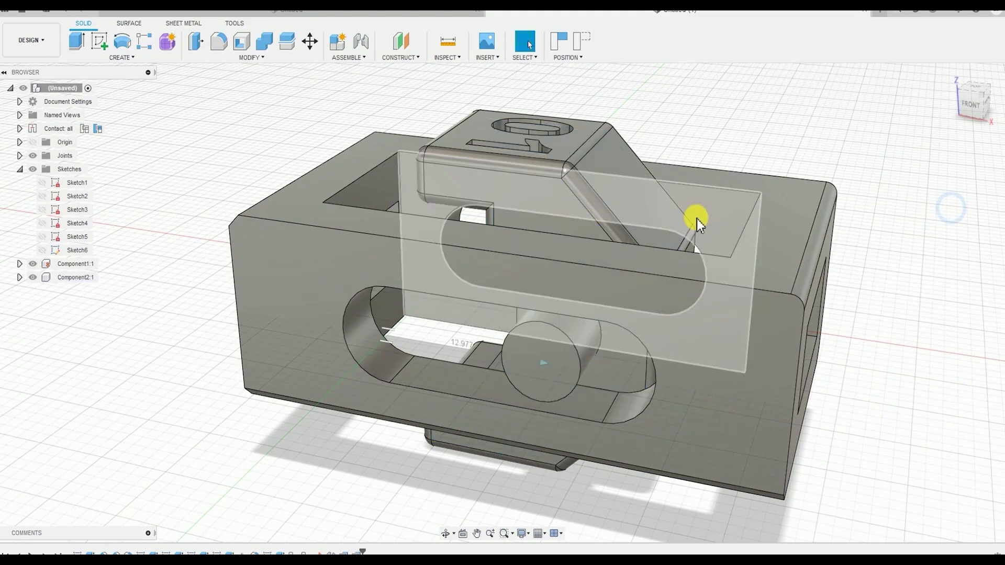
Slide the 01 jaw along the slotted frame to its chamfered end to test the movement with the added clearances
{"action": "middle_click_drag", "start_coordinate": [728, 183], "coordinate": [428, 314], "text": "shift"}
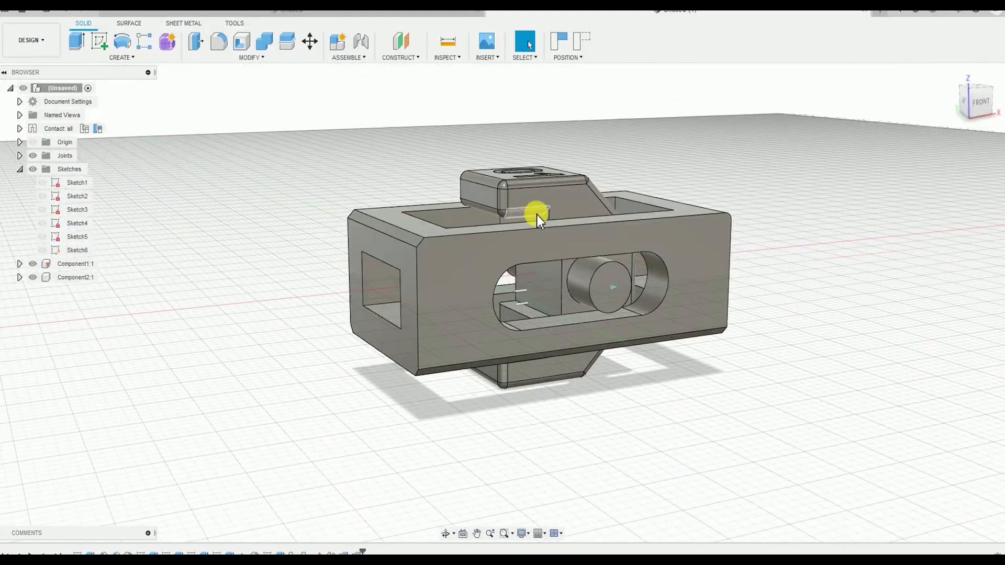
{"action": "left_click_drag", "start_coordinate": [582, 201], "coordinate": [532, 238]}
{"action": "middle_click_drag", "start_coordinate": [532, 238], "coordinate": [378, 279], "text": "shift"}
{"action": "left_click_drag", "start_coordinate": [379, 278], "coordinate": [438, 285]}
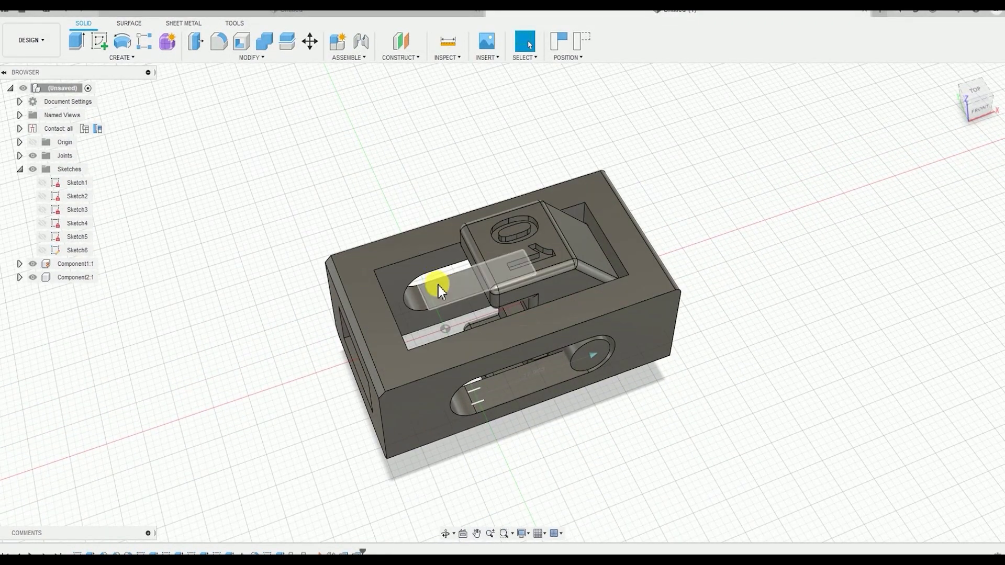
{"action": "middle_click_drag", "start_coordinate": [576, 282], "coordinate": [449, 310], "text": "shift"}
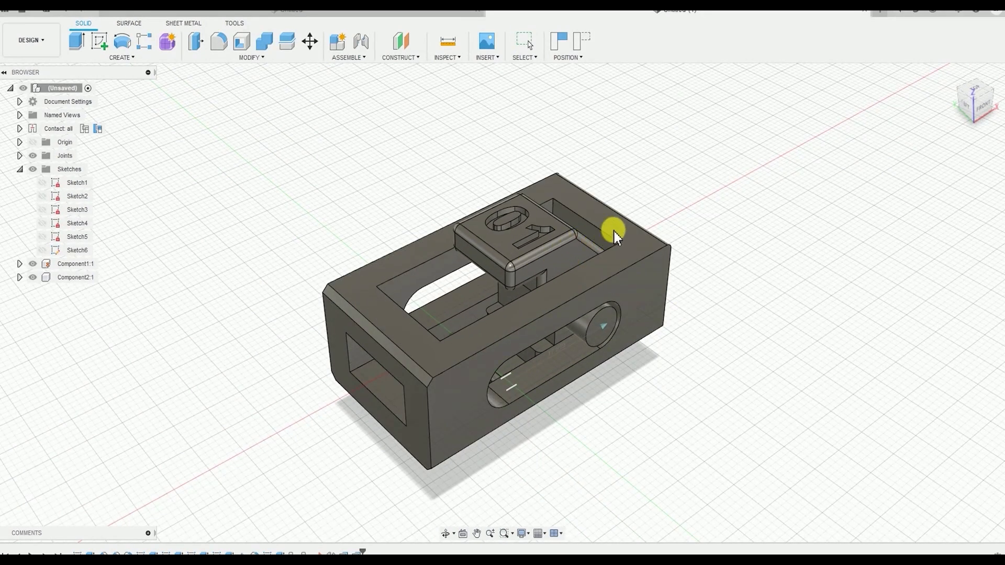
{"action": "left_click_drag", "start_coordinate": [615, 231], "coordinate": [489, 301]}
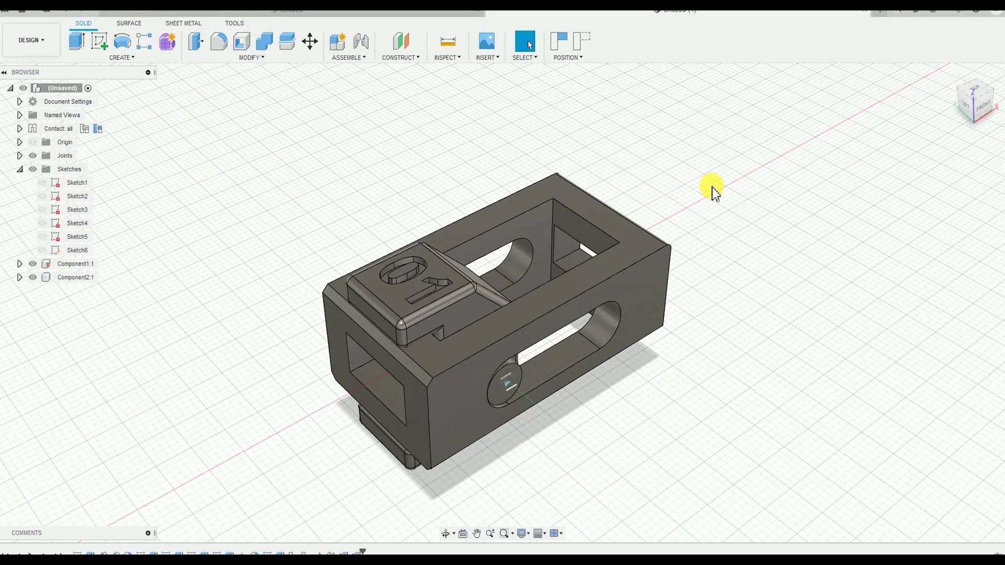
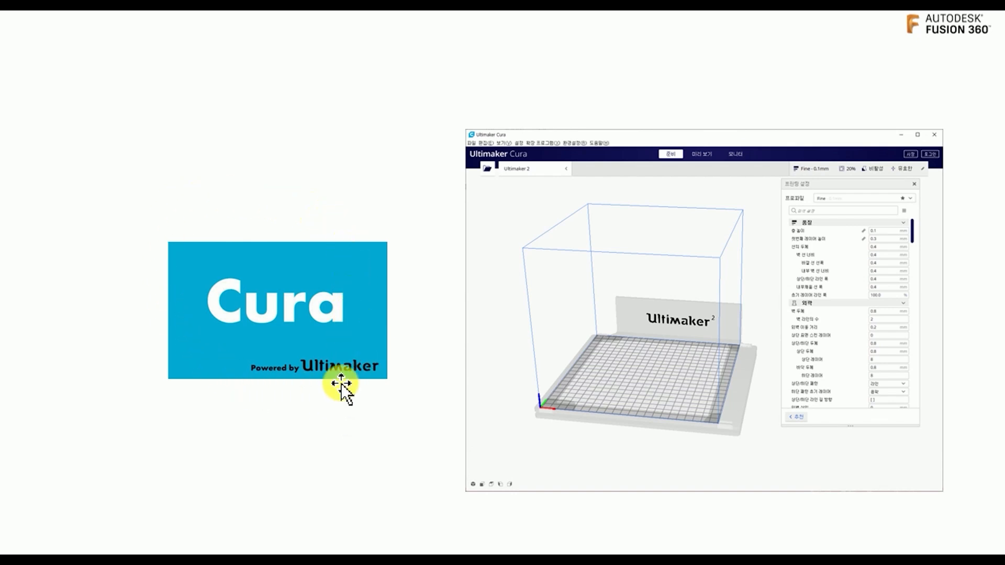
{"action": "left_click", "coordinate": [340, 478]}
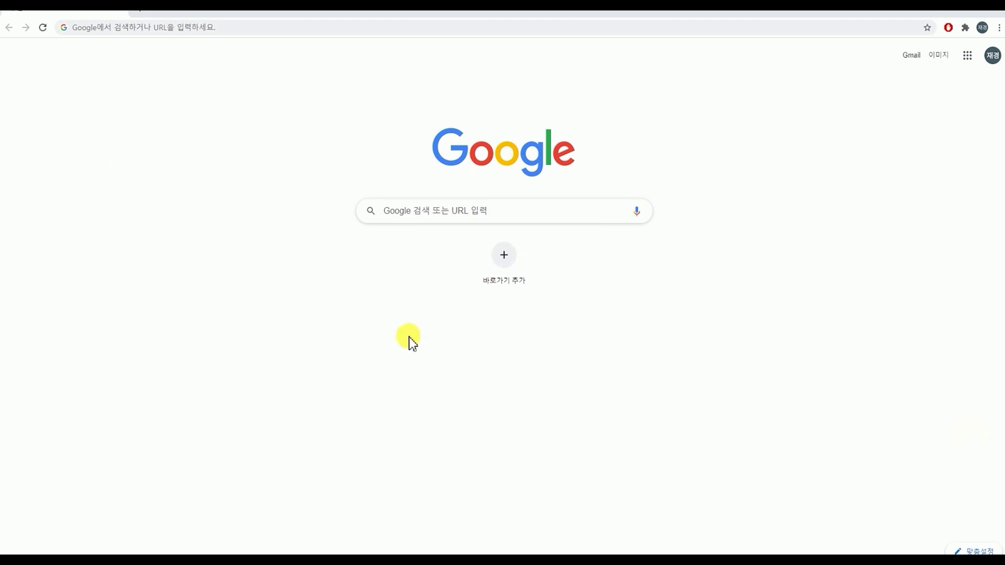
{"action": "left_click", "coordinate": [460, 217]}
{"action": "type", "text": "큐ㅜ라"}
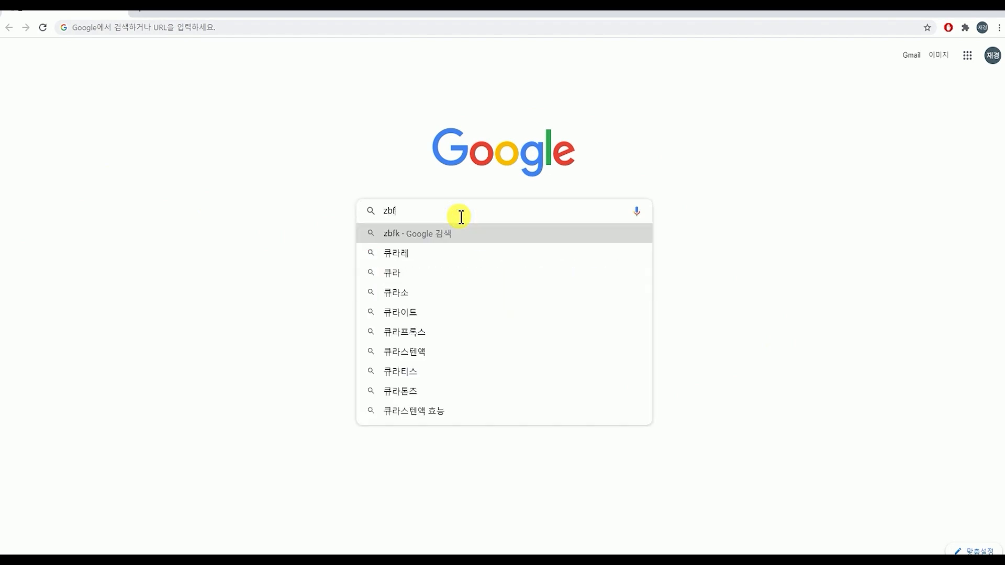
{"action": "key", "text": "BackSpace"}
{"action": "key", "text": "BackSpace"}
{"action": "type", "text": "라"}
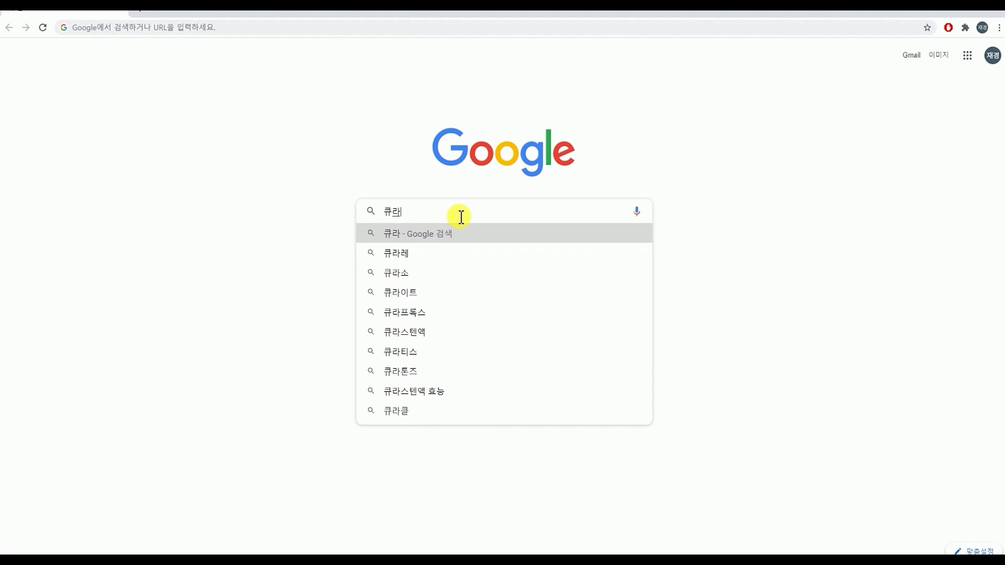
{"action": "key", "text": "BackSpace"}
{"action": "key", "text": "BackSpace"}
{"action": "key", "text": "BackSpace"}
{"action": "type", "text": "쳐"}
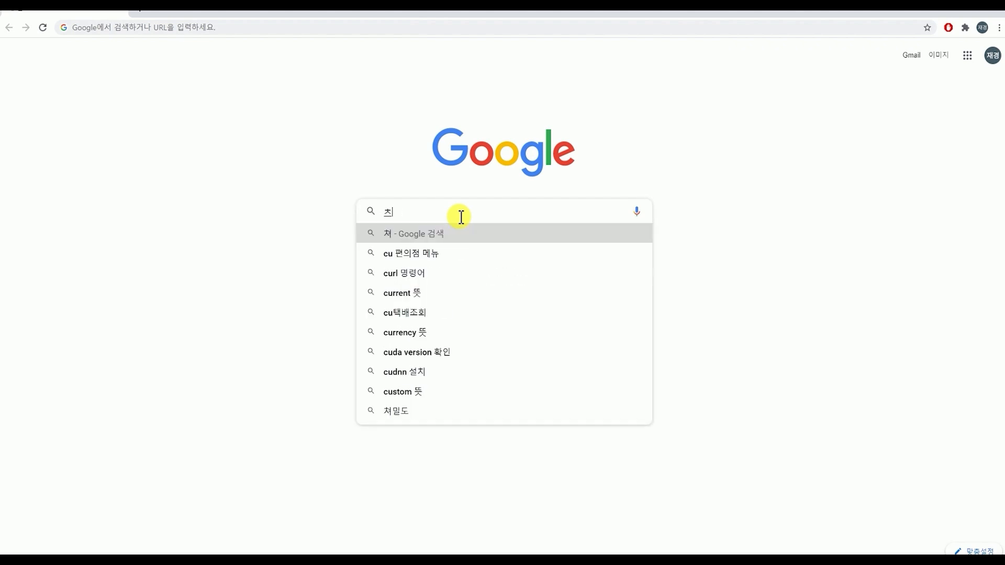
{"action": "key", "text": "BackSpace"}
{"action": "key", "text": "BackSpace"}
Search Google for "cura" and open the Ultimaker Cura page on ultimaker.com
{"action": "key", "text": "Hangul"}
{"action": "type", "text": "cura"}
{"action": "key", "text": "Return"}
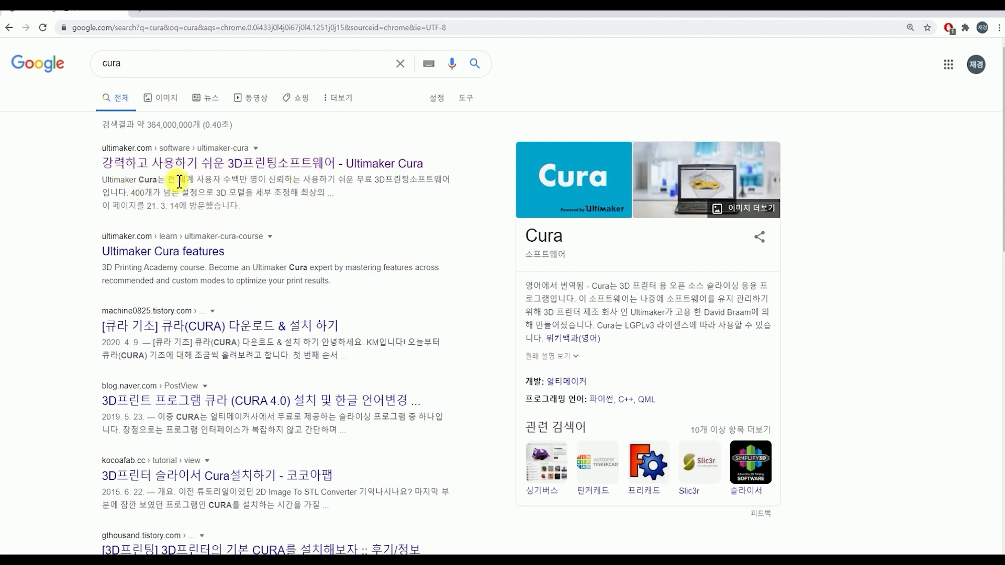
{"action": "left_click", "coordinate": [152, 164]}
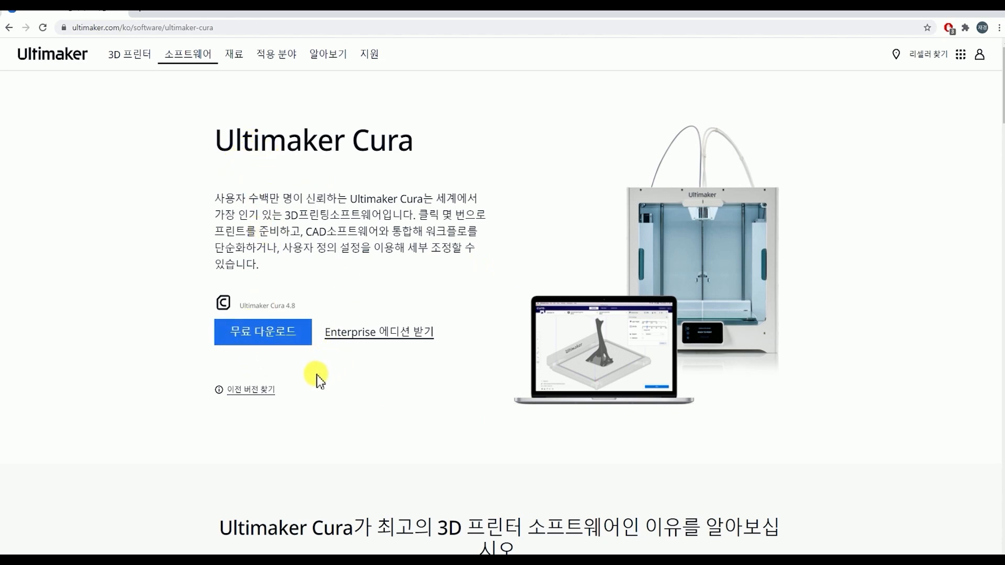
Download the free Ultimaker Cura 4.8 installer for Windows, 64-bit
{"action": "left_click", "coordinate": [251, 336]}
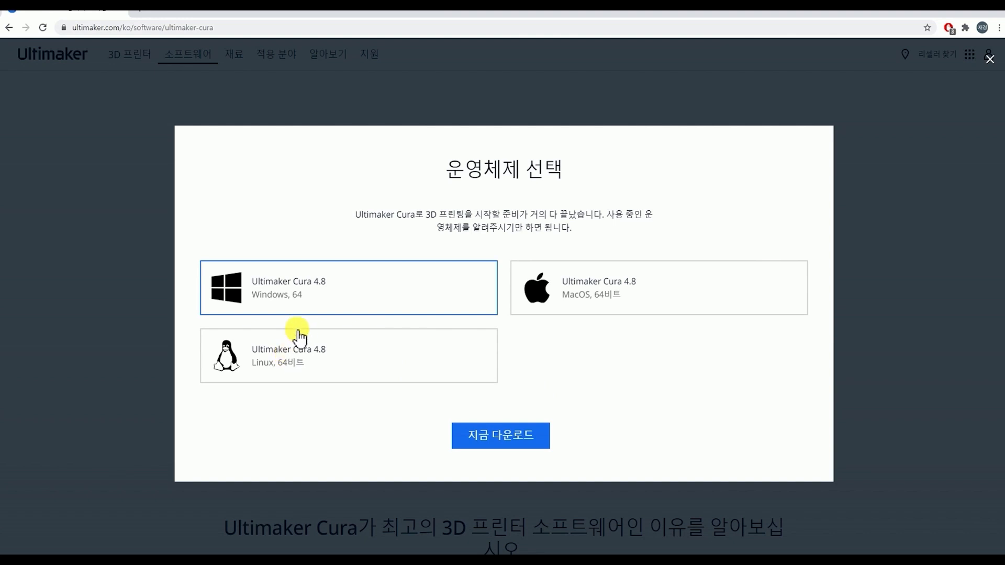
{"action": "left_click", "coordinate": [324, 308]}
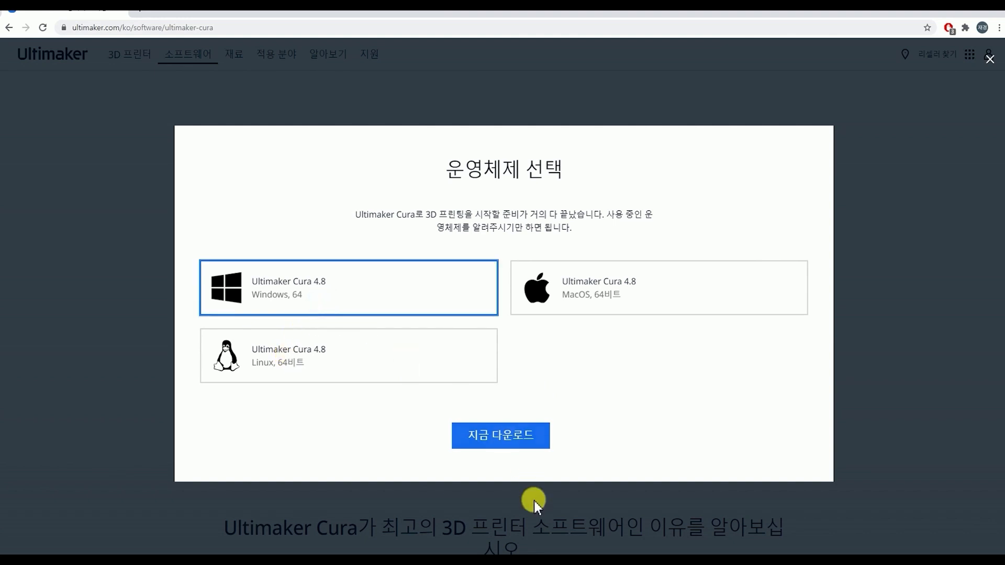
{"action": "left_click", "coordinate": [495, 441]}
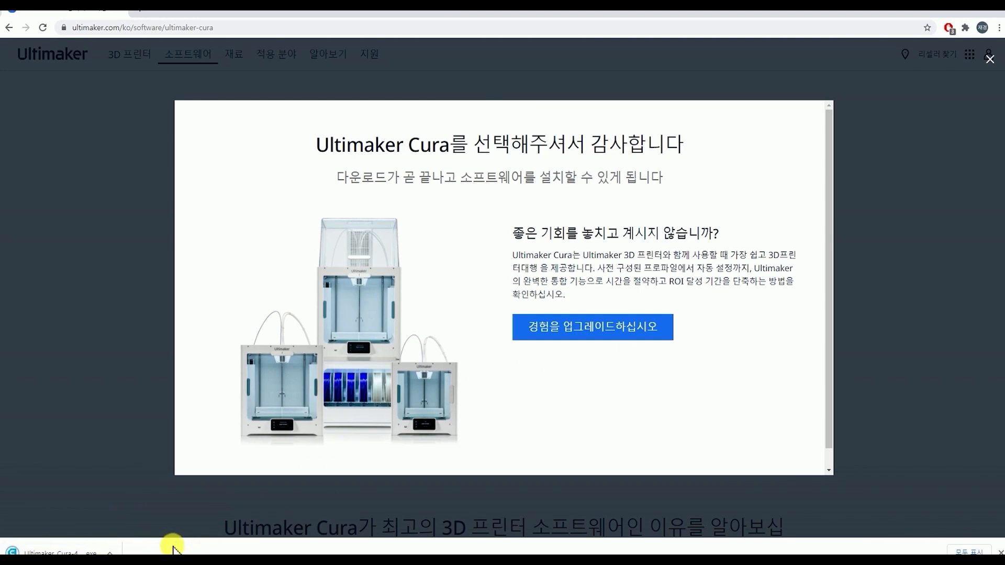
Install Ultimaker Cura 4.8.0 from the downloaded file, accepting the licence and default options, and launch it on finishing
{"action": "left_click", "coordinate": [84, 553]}
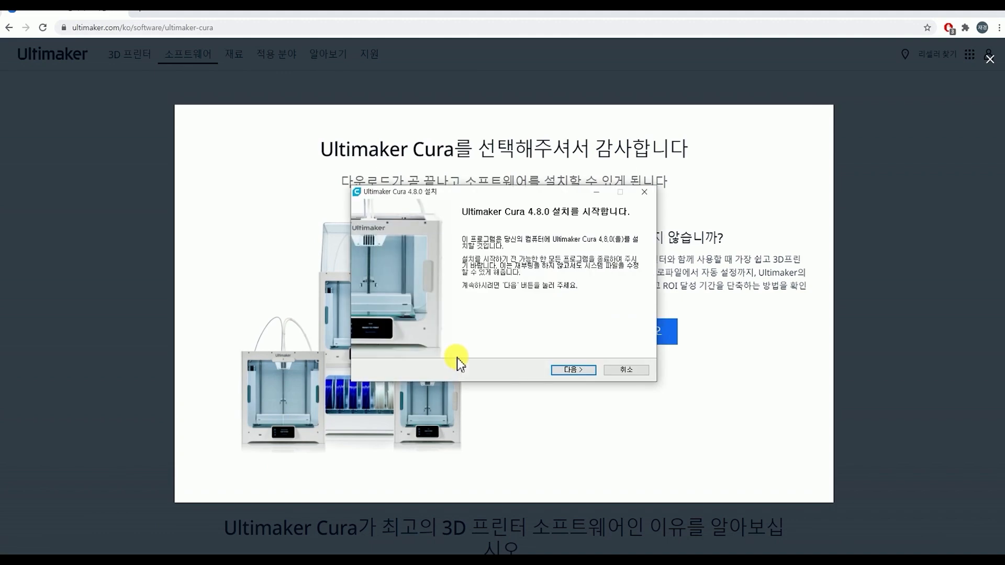
{"action": "left_click", "coordinate": [579, 372]}
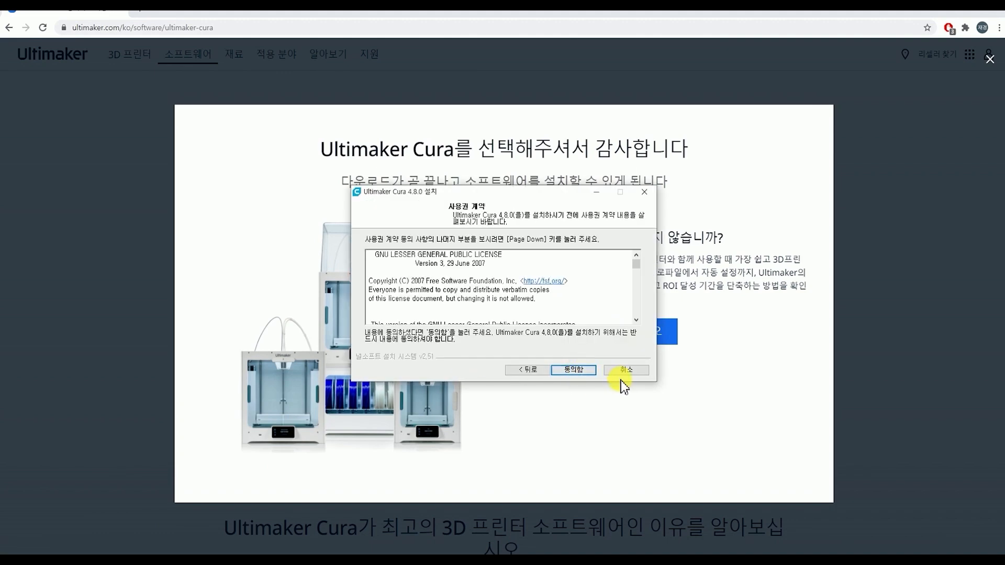
{"action": "left_click", "coordinate": [574, 371]}
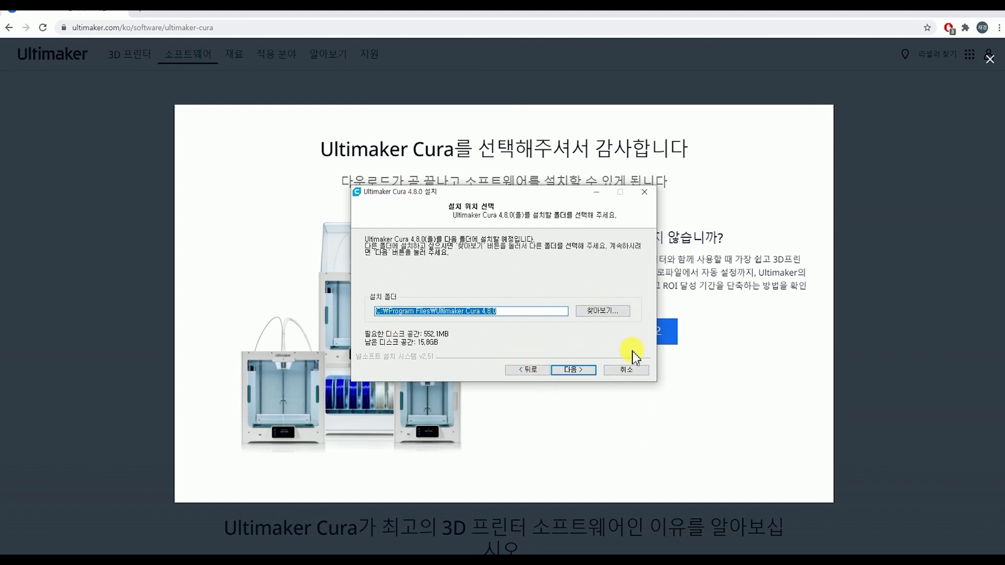
{"action": "left_click", "coordinate": [576, 370]}
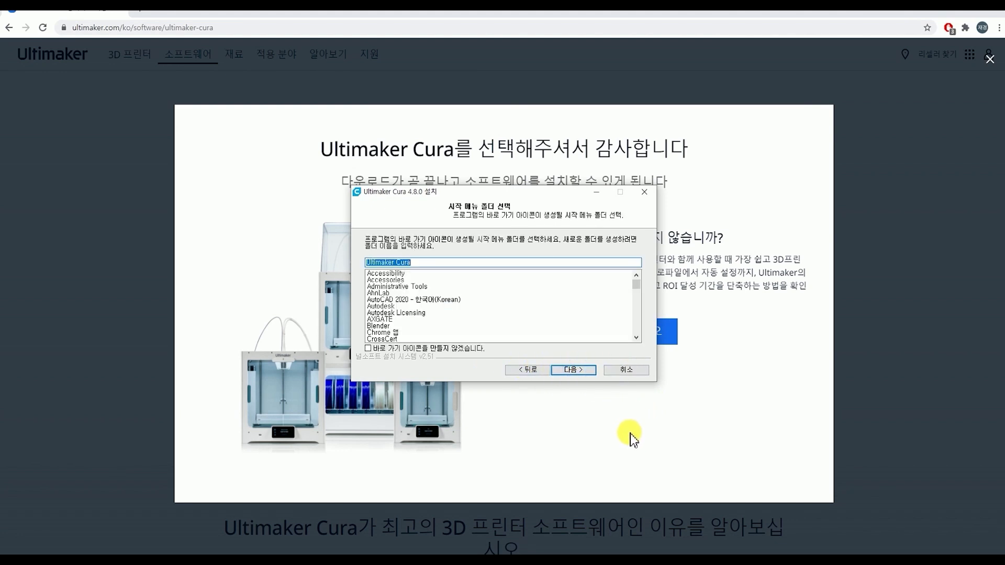
{"action": "left_click", "coordinate": [574, 370]}
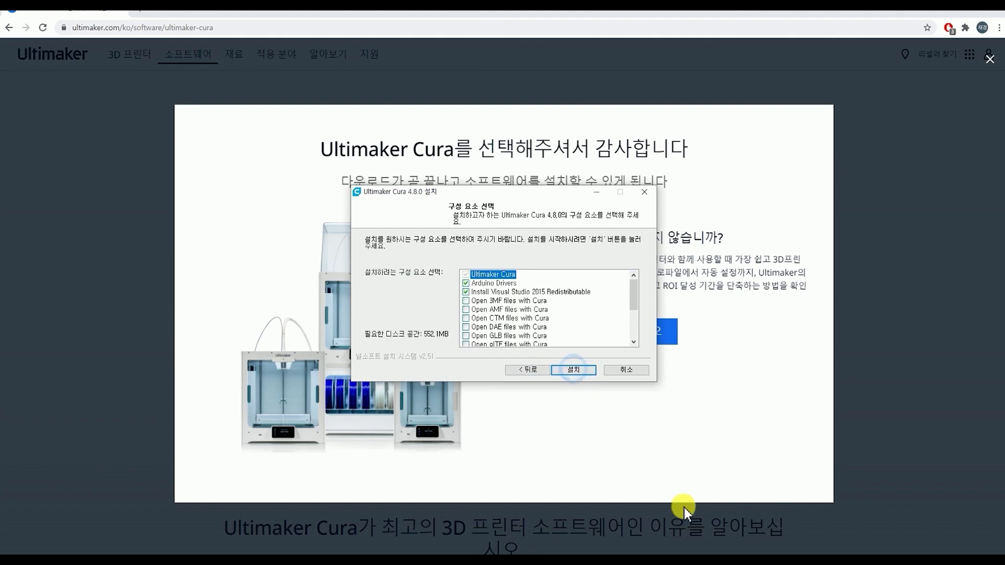
{"action": "left_click", "coordinate": [576, 372]}
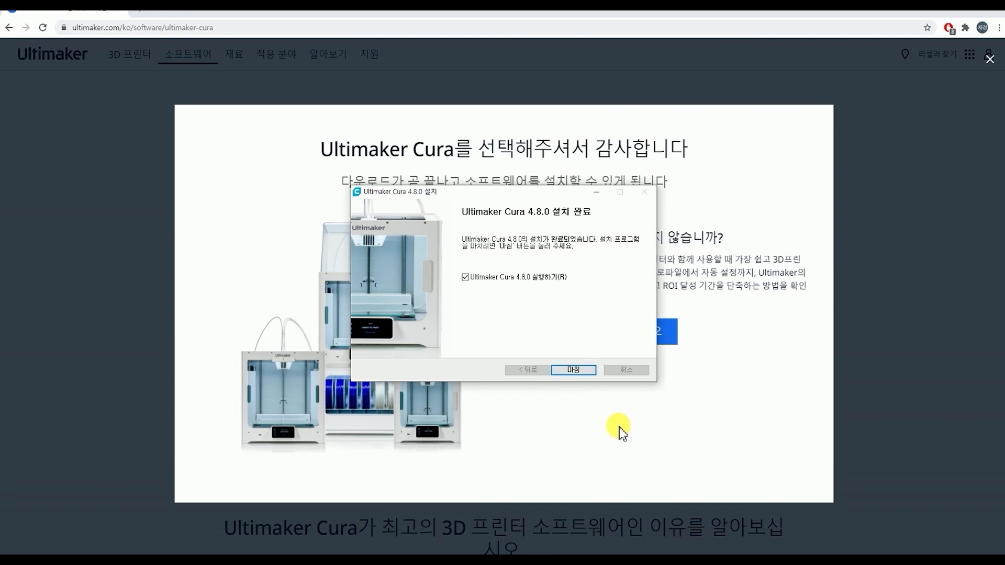
{"action": "left_click", "coordinate": [573, 371]}
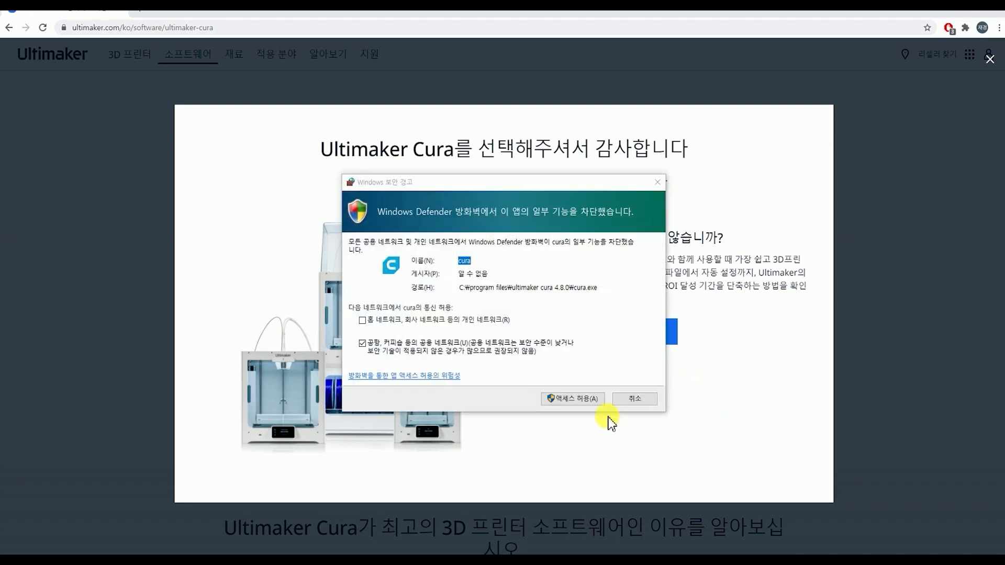
Allow Cura through the Windows firewall and go through its welcome setup, agreeing to the user agreement and skipping the Ultimaker account sign-in
{"action": "left_click", "coordinate": [584, 400]}
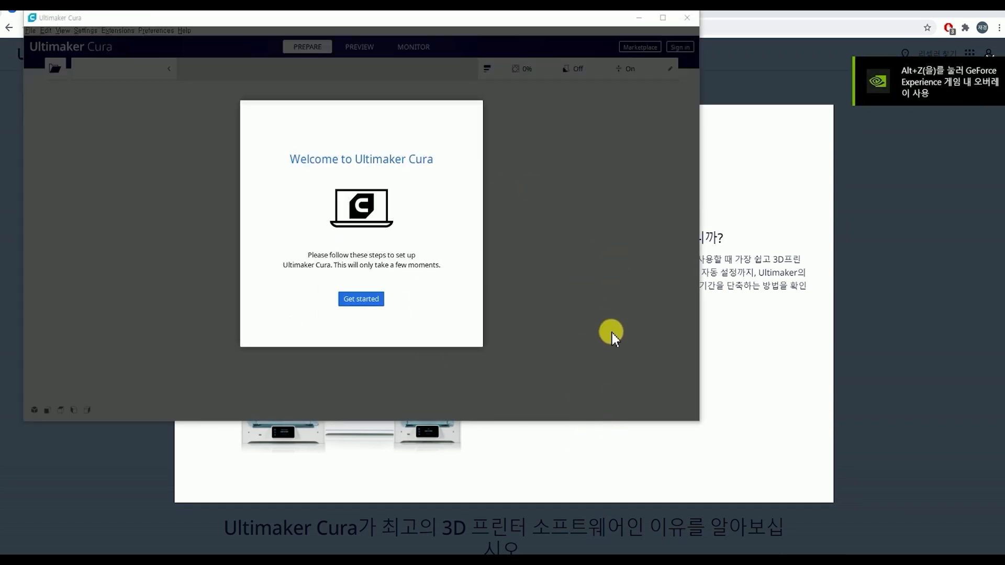
{"action": "left_click", "coordinate": [360, 306]}
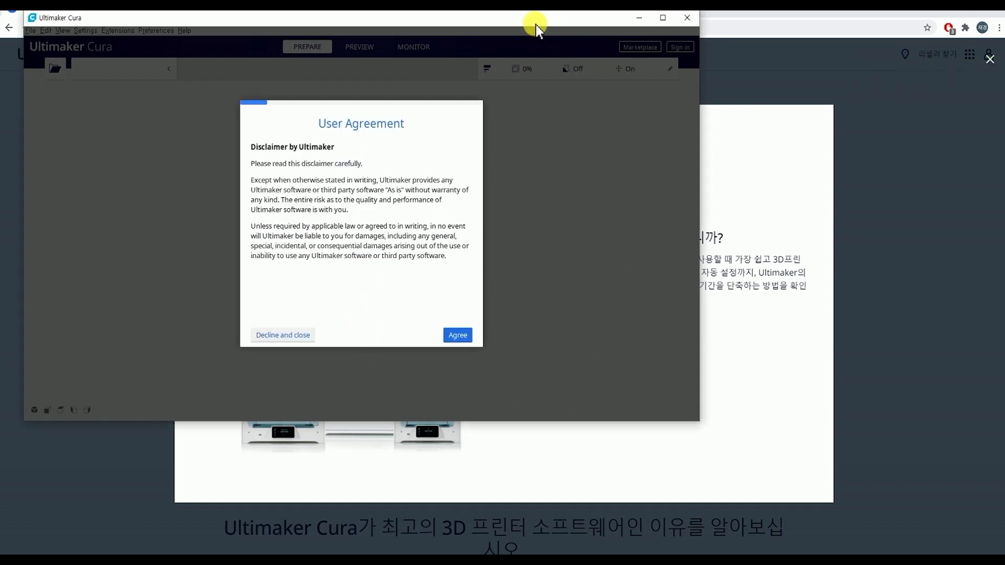
{"action": "left_click_drag", "start_coordinate": [536, 24], "coordinate": [632, 61]}
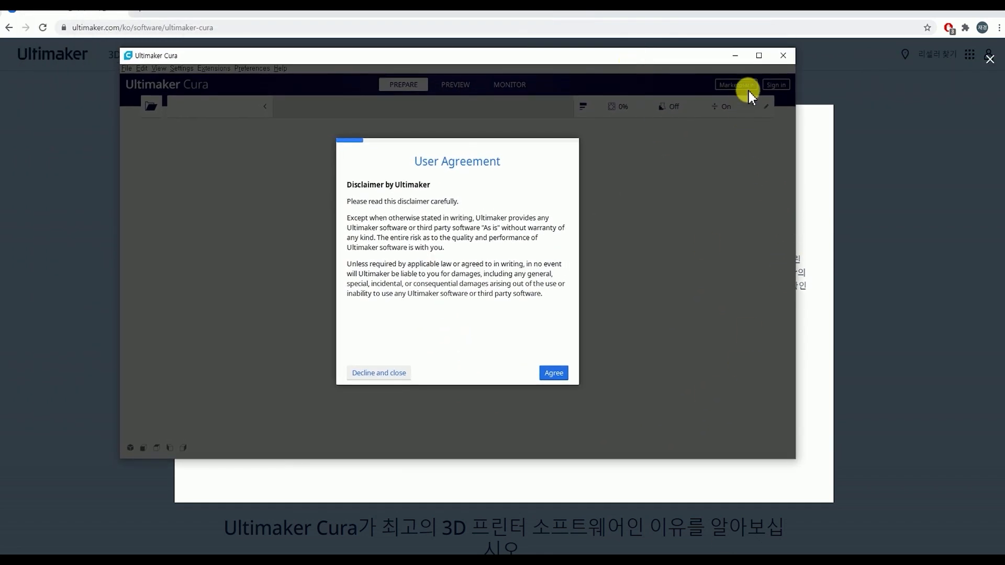
{"action": "left_click", "coordinate": [759, 55]}
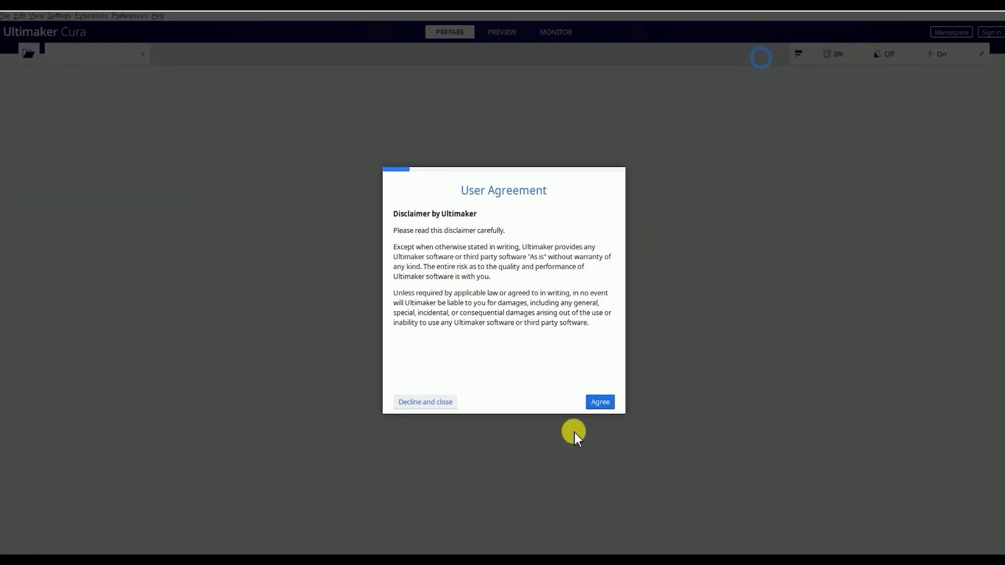
{"action": "left_click", "coordinate": [598, 404]}
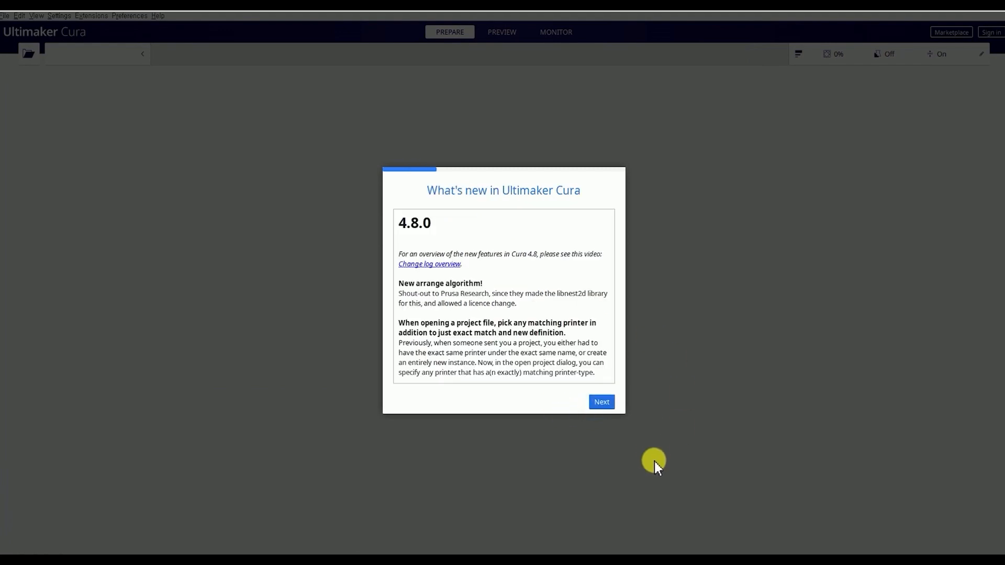
{"action": "left_click", "coordinate": [606, 403]}
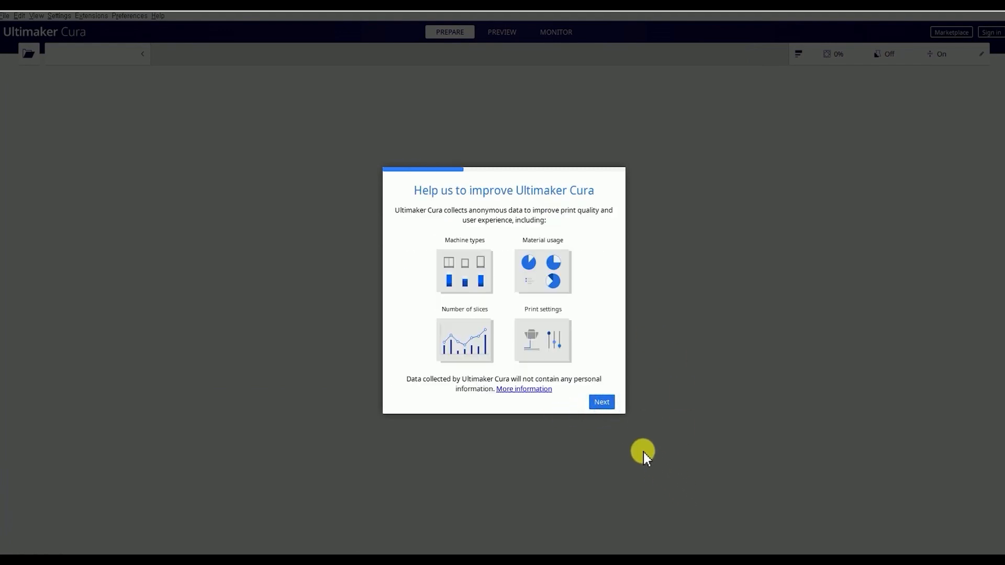
{"action": "left_click", "coordinate": [603, 406]}
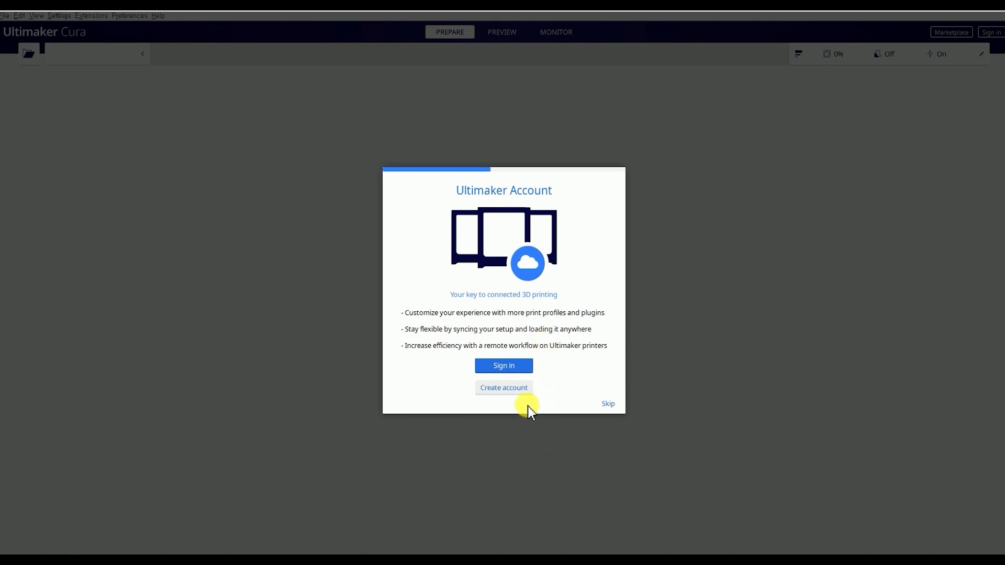
{"action": "left_click", "coordinate": [609, 404]}
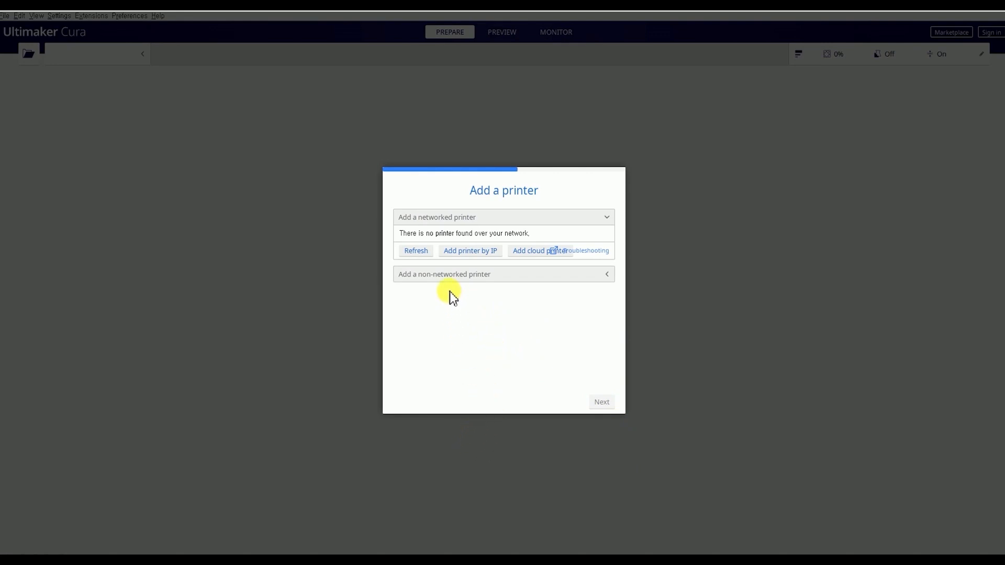
Add the Ultimaker 2 as a non-networked printer
{"action": "left_click", "coordinate": [442, 277]}
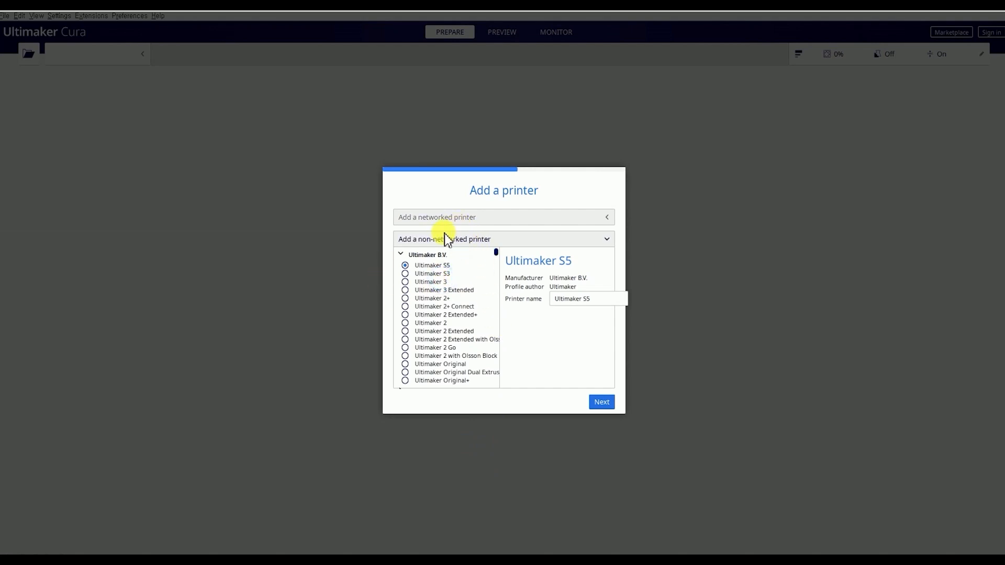
{"action": "left_click", "coordinate": [405, 324]}
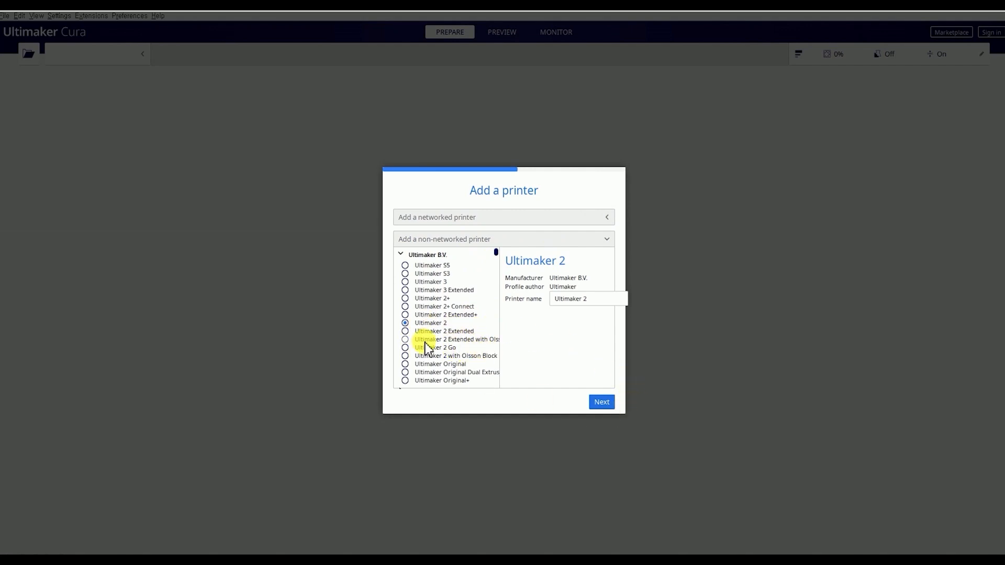
{"action": "left_click", "coordinate": [604, 403]}
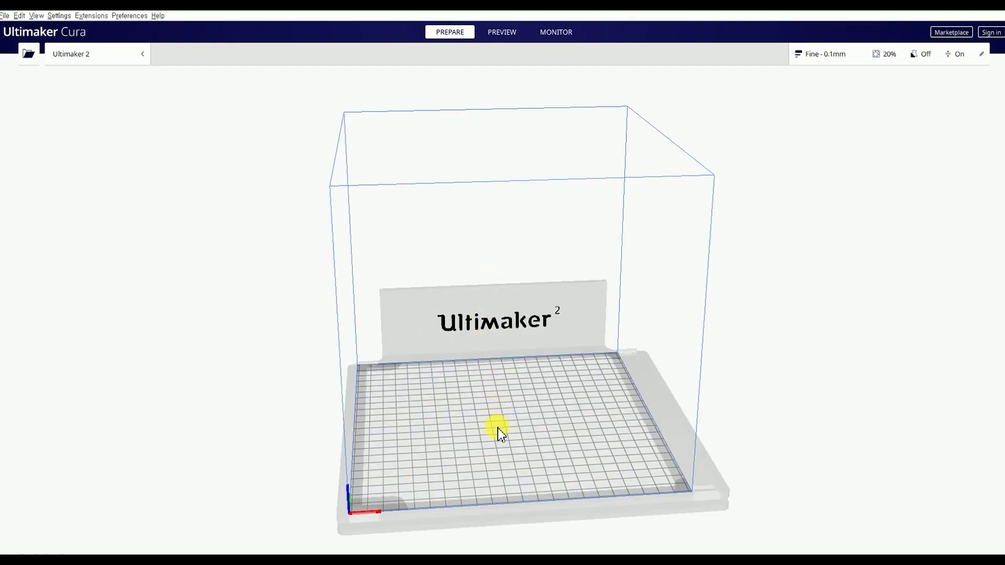
{"action": "right_click_drag", "start_coordinate": [498, 429], "coordinate": [419, 341]}
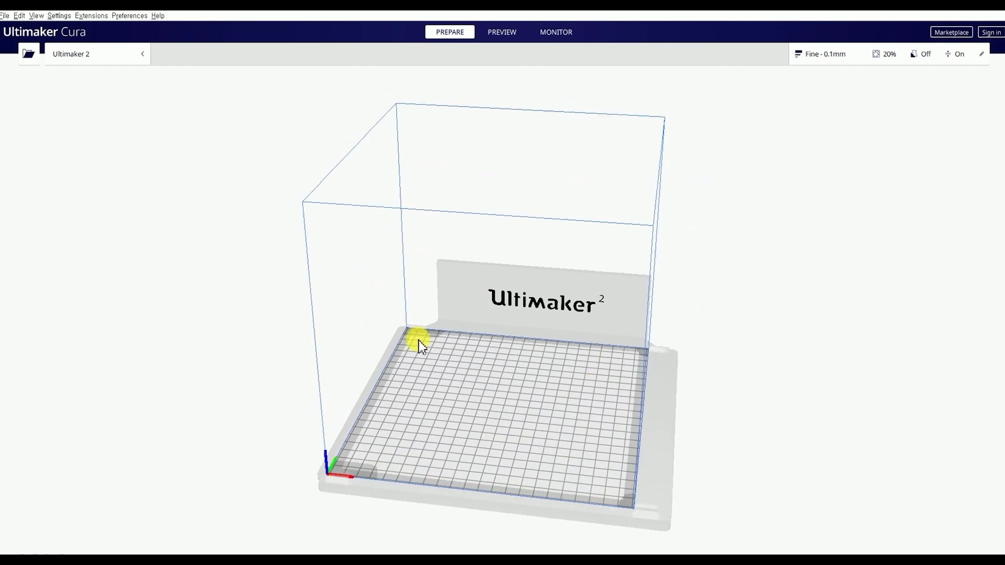
{"action": "right_click_drag", "start_coordinate": [541, 402], "coordinate": [543, 378]}
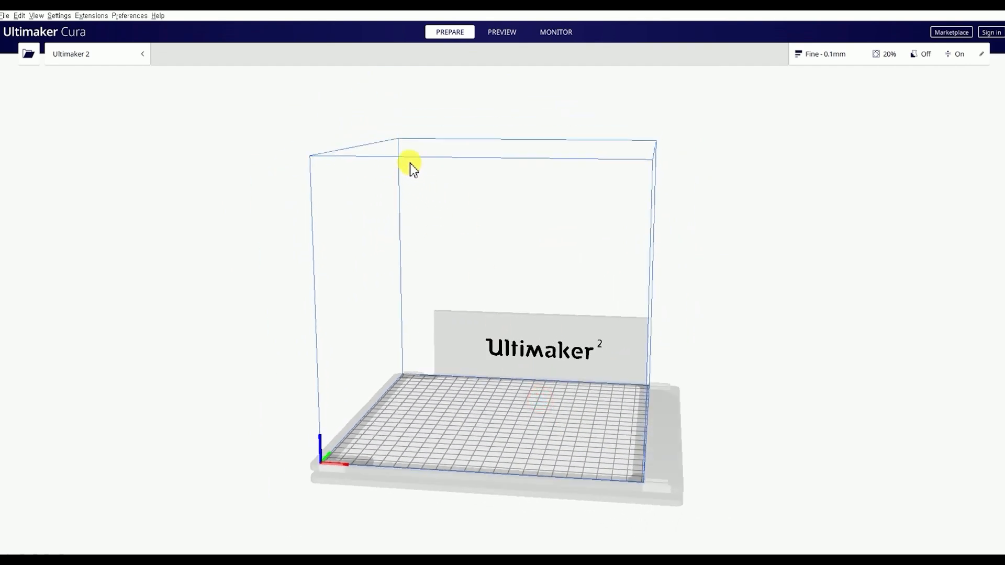
{"action": "right_click_drag", "start_coordinate": [402, 431], "coordinate": [505, 203]}
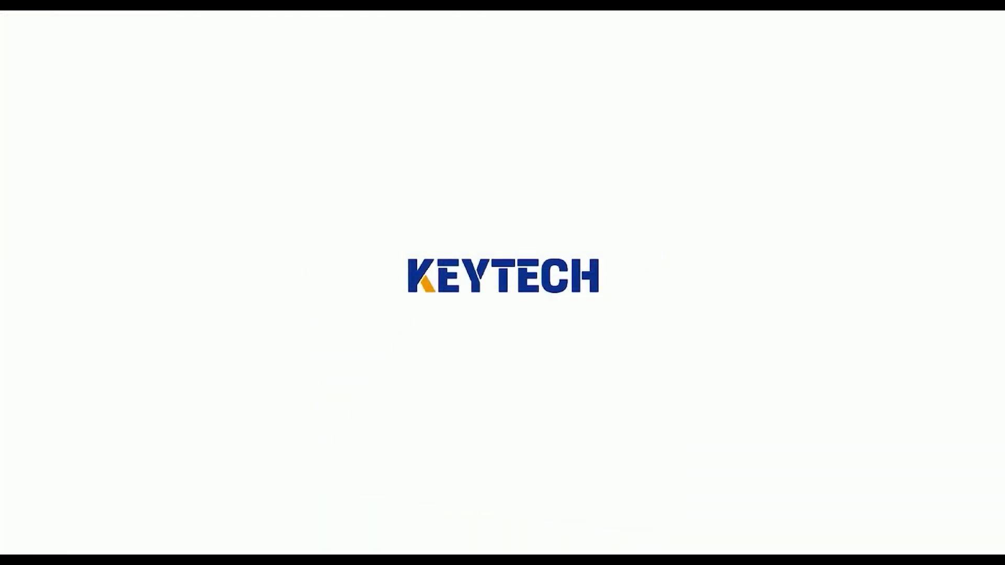